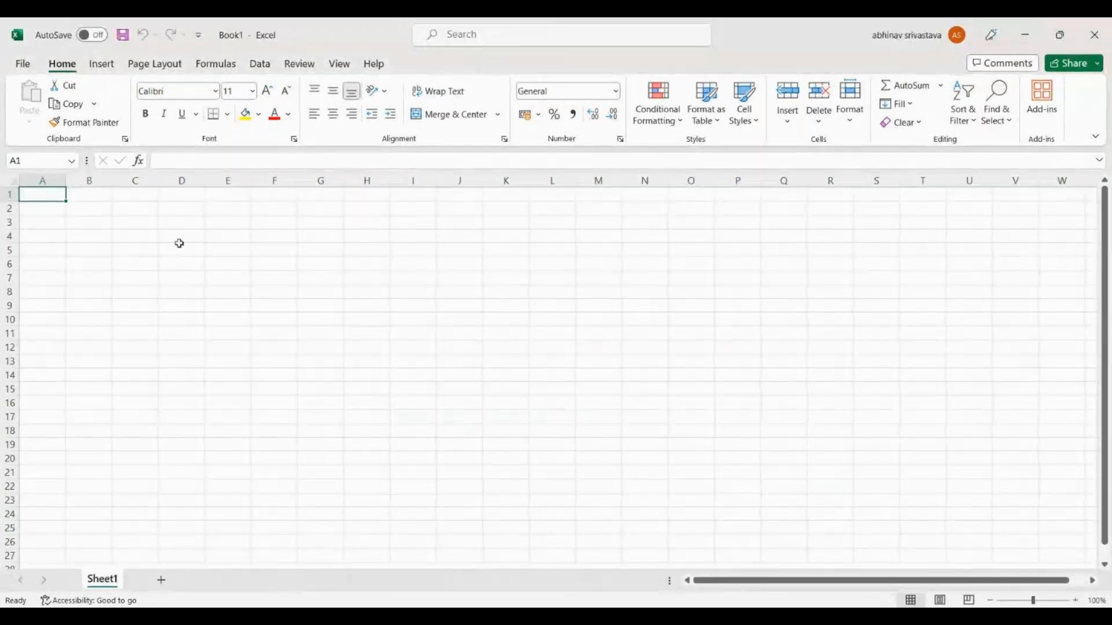
- Highlight the cell range A1:W26, and select columns A to F to examine the sheet's columns
left_click_drag(54, 194, 1052, 542)
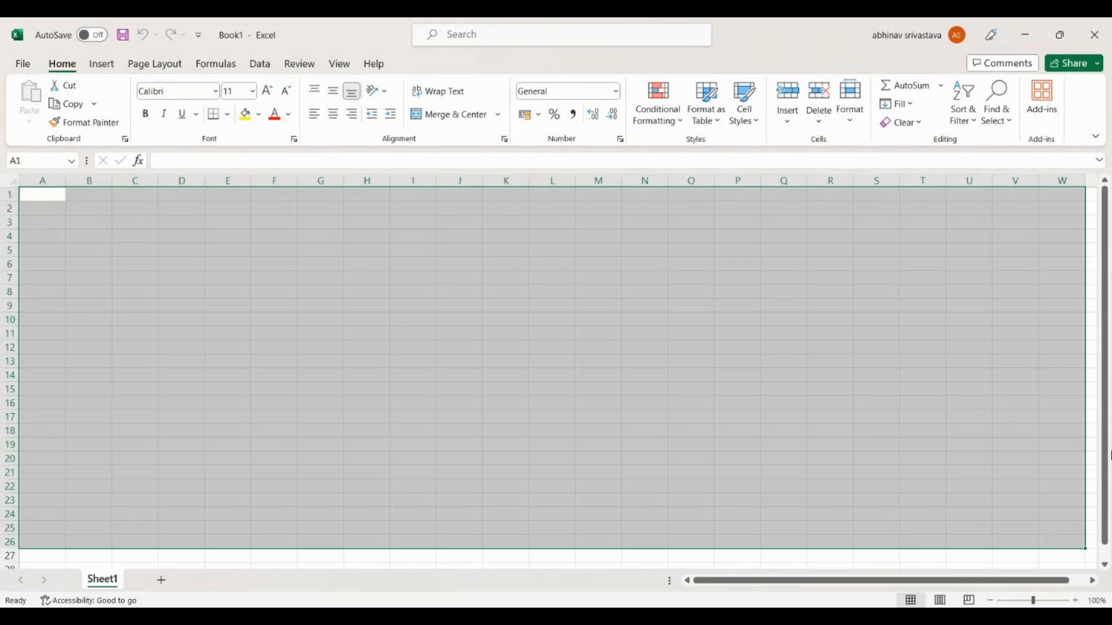
left_click(898, 364)
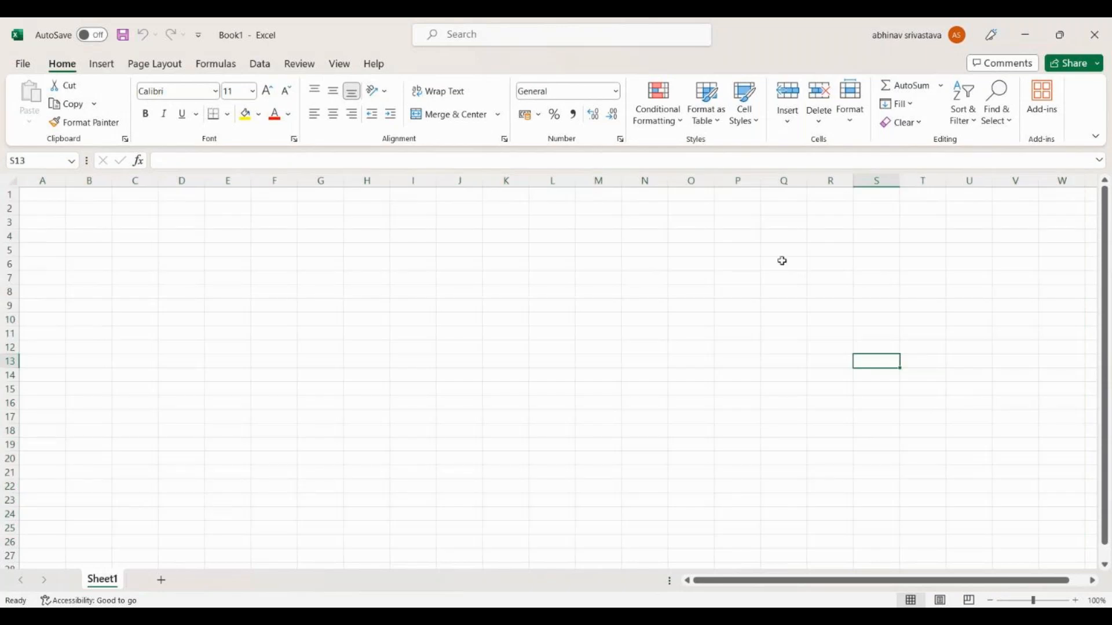
left_click(44, 179)
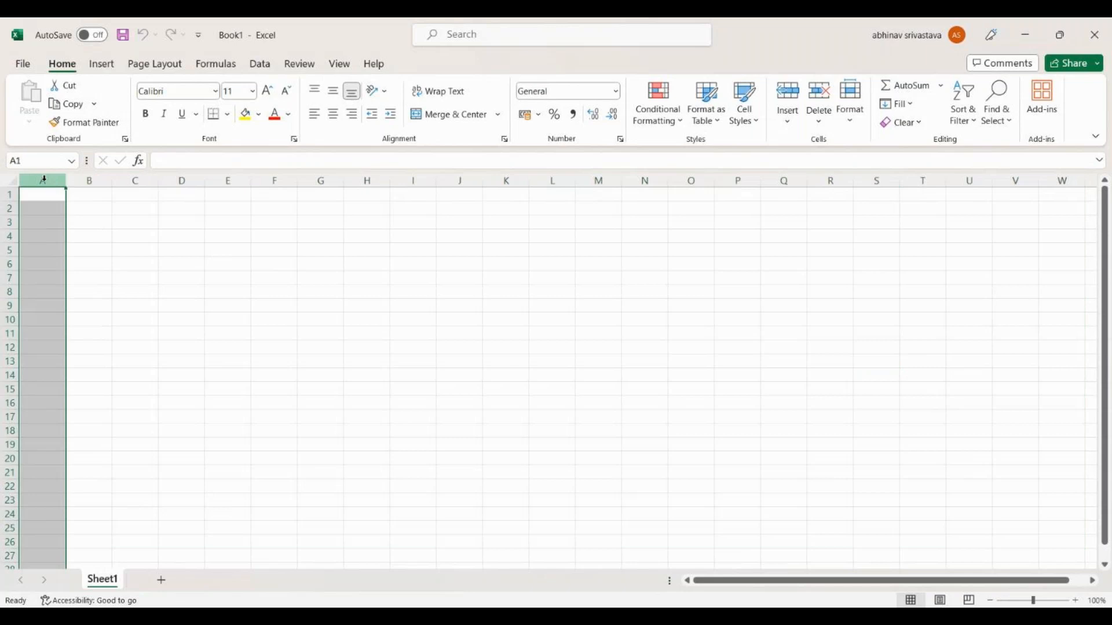
left_click(87, 180)
left_click(141, 181)
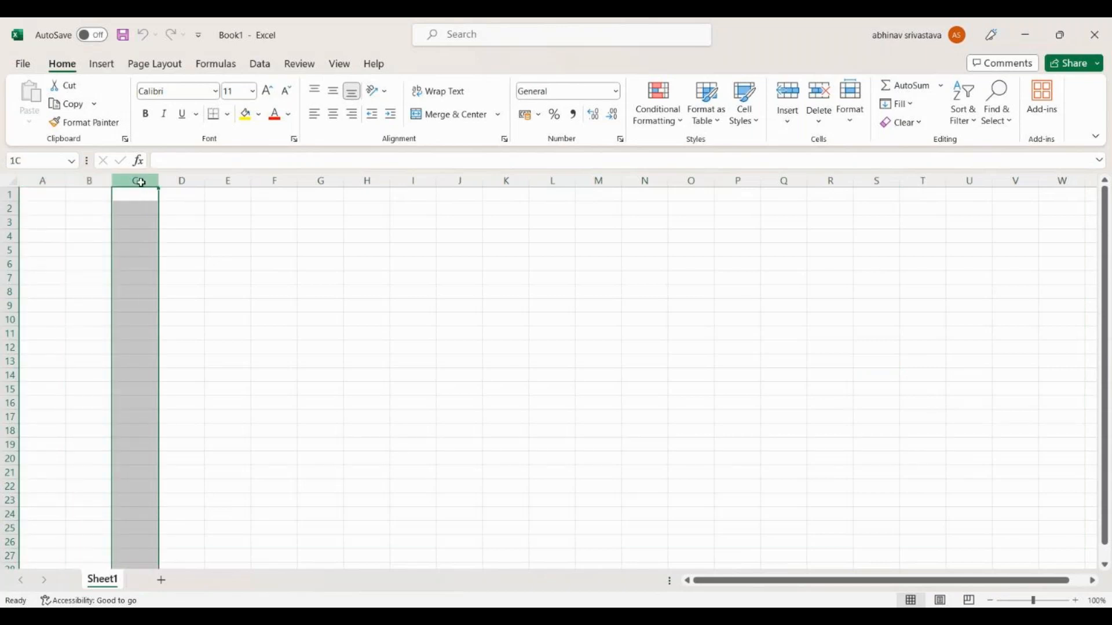
left_click(181, 180)
left_click(235, 183)
left_click_drag(235, 183, 288, 189)
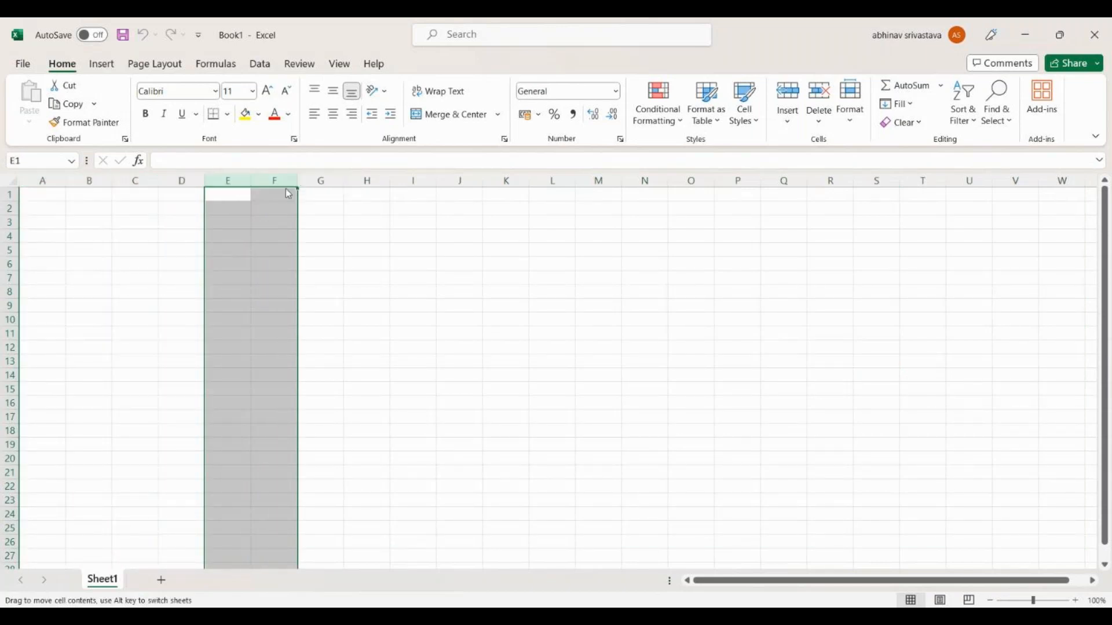
left_click(323, 222)
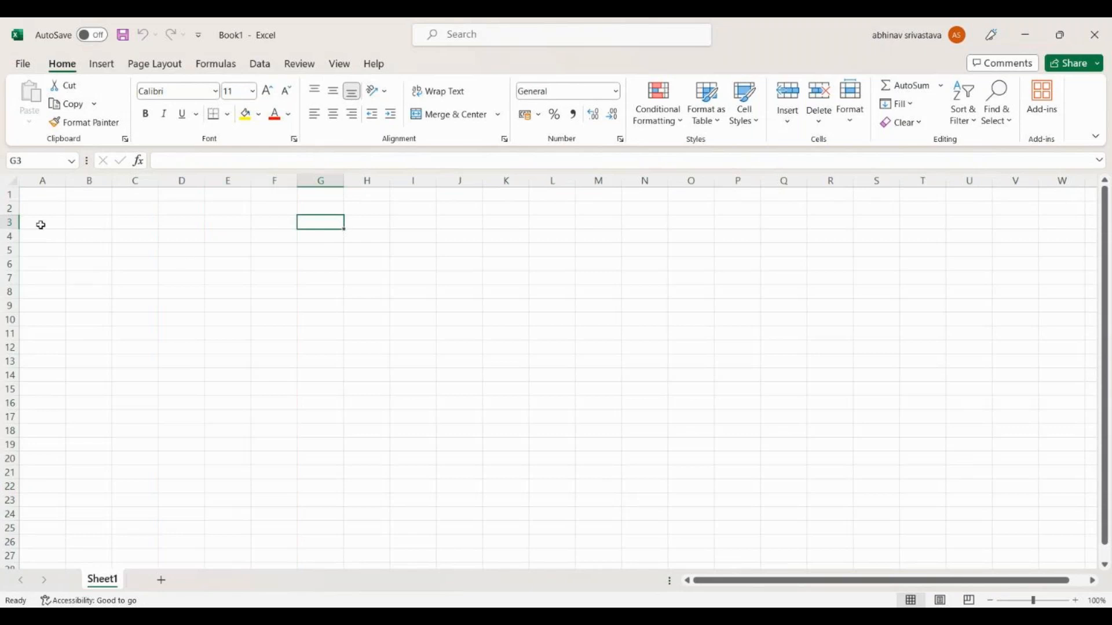
- Select rows 1, 2, 3 and 4 one after another to examine the sheet's rows
left_click(11, 196)
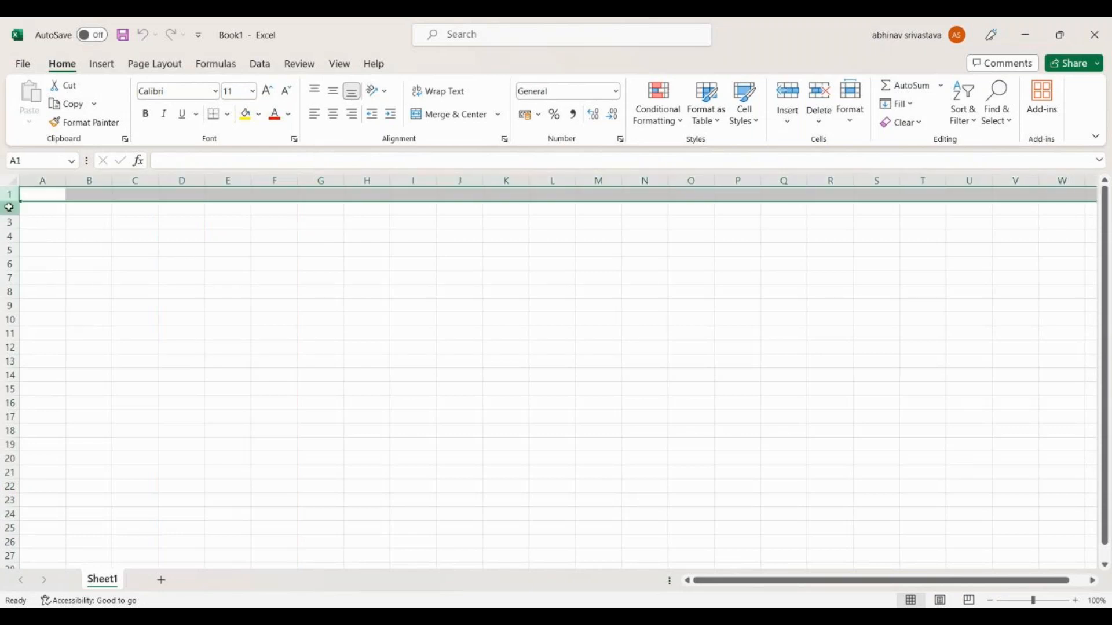
left_click(9, 208)
left_click(7, 223)
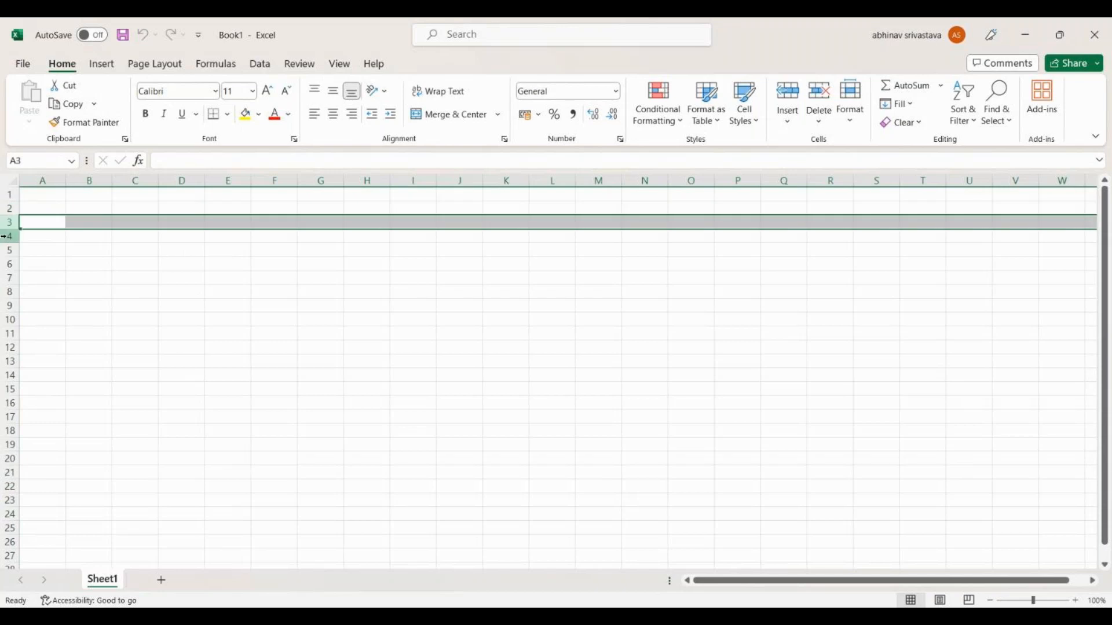
left_click(4, 237)
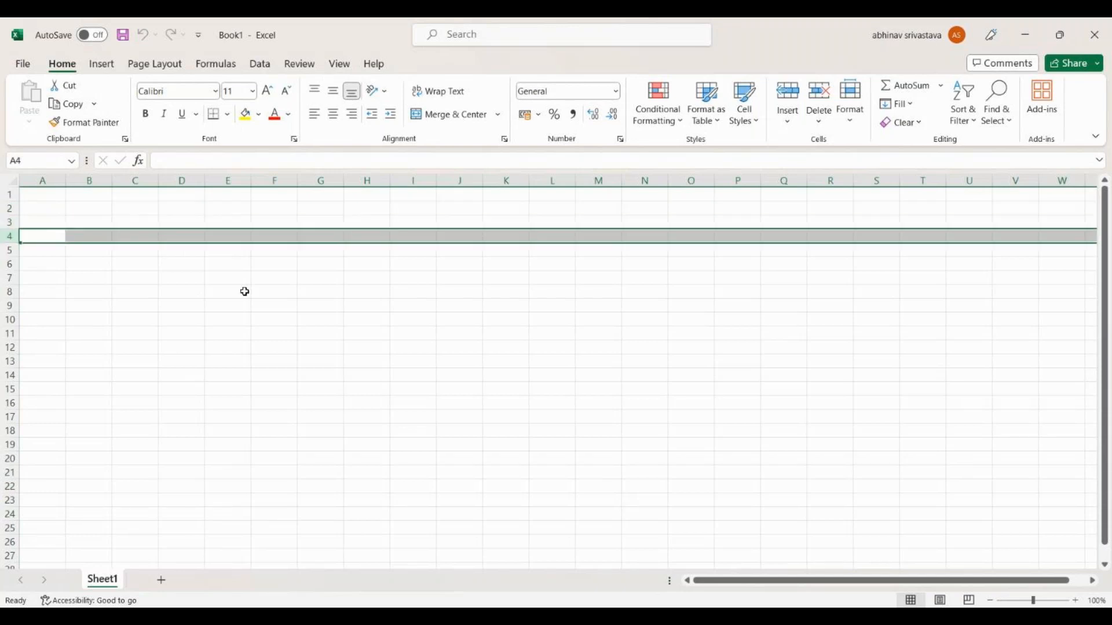
left_click(278, 294)
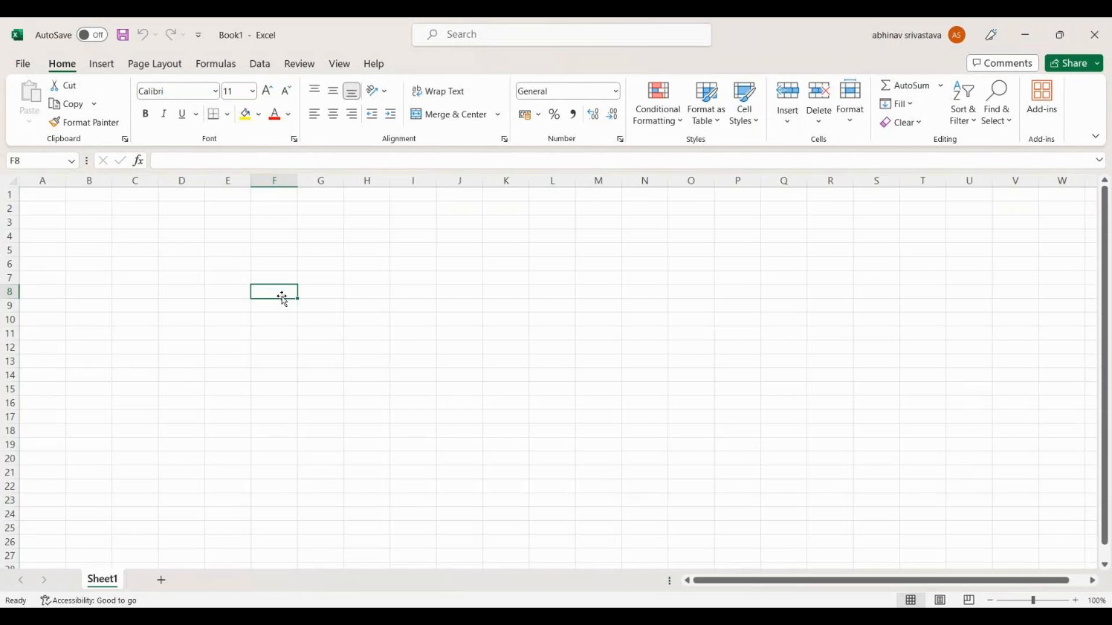
- Select columns A, B and C individually, followed by rows 1 to 4, to compare column letters with row numbers
left_click(44, 180)
left_click(89, 180)
left_click(127, 183)
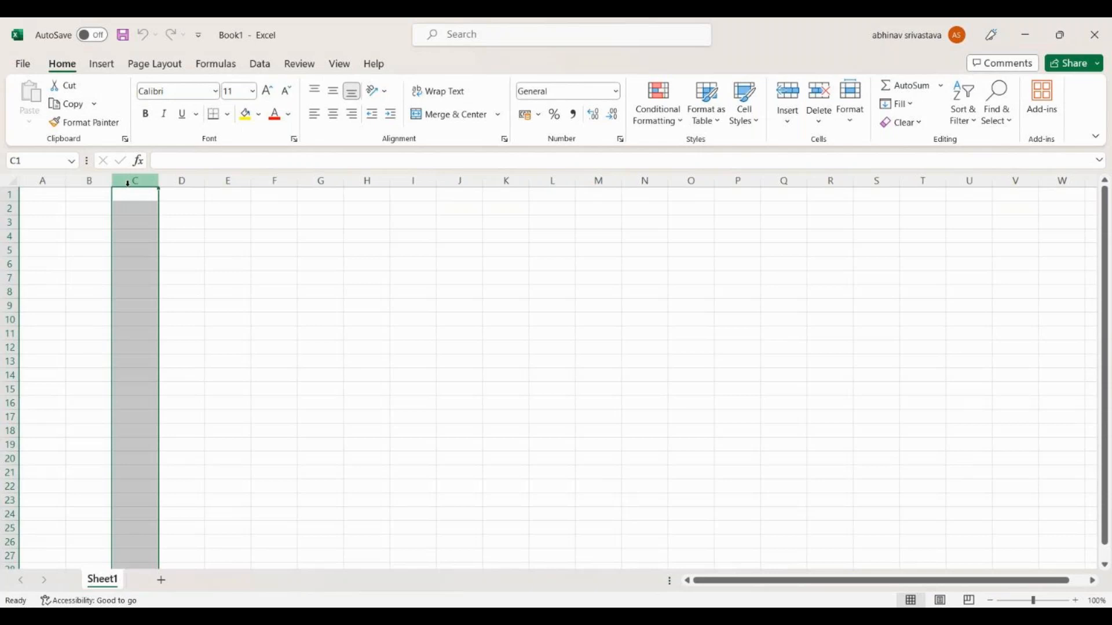
left_click(8, 195)
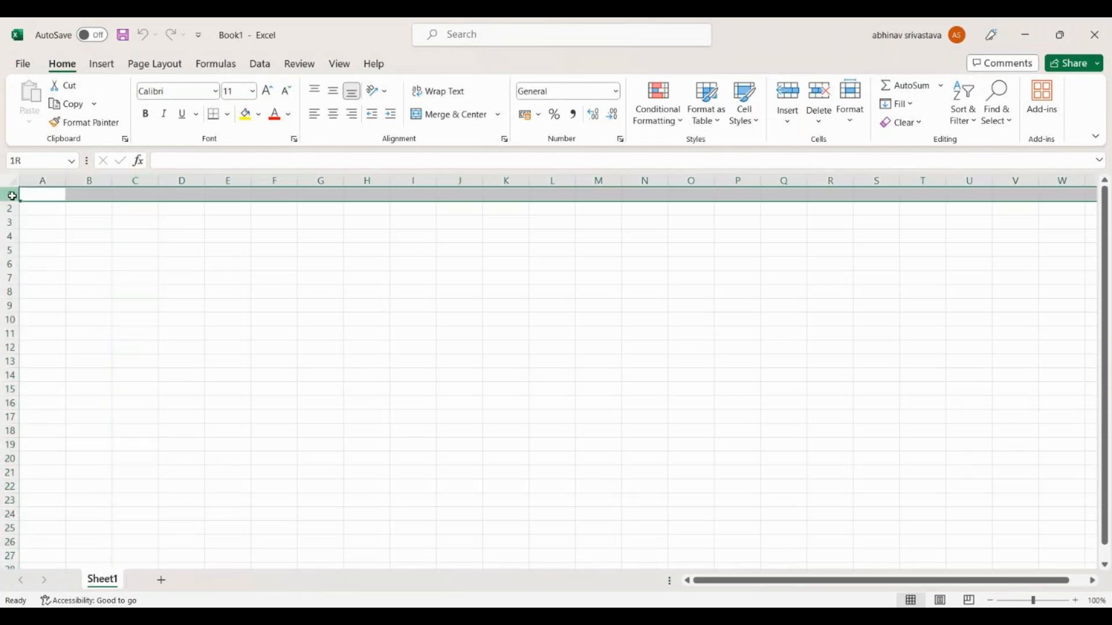
left_click(8, 209)
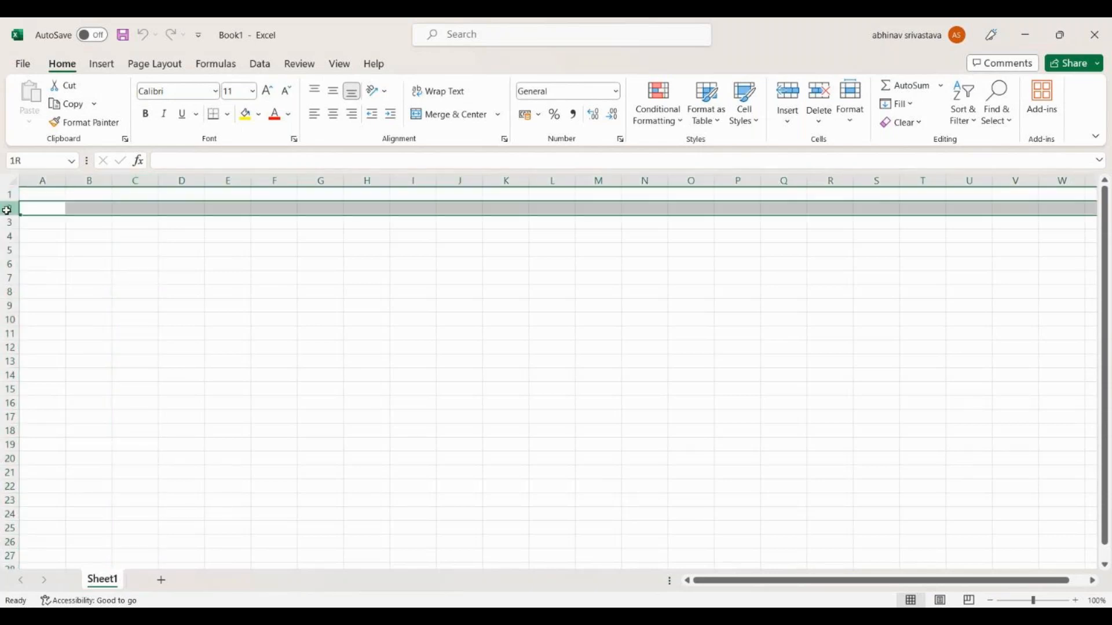
left_click(7, 222)
left_click(5, 237)
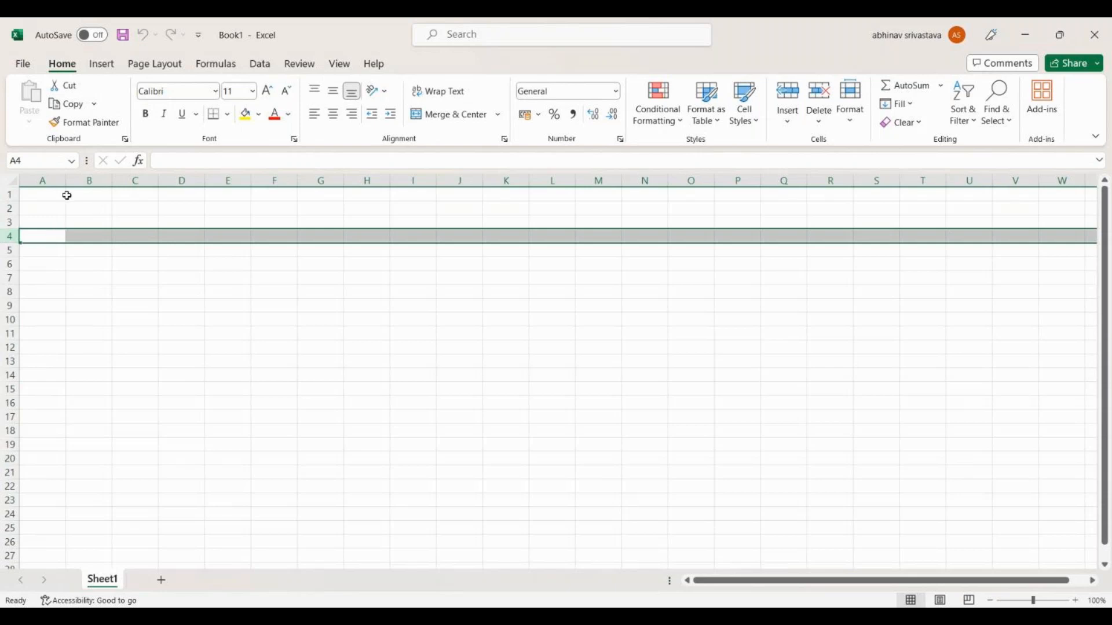
- Select the individual cells A1, B2 and D3, and highlight the range C3:Q15 as a block of cells
left_click(47, 196)
left_click(87, 207)
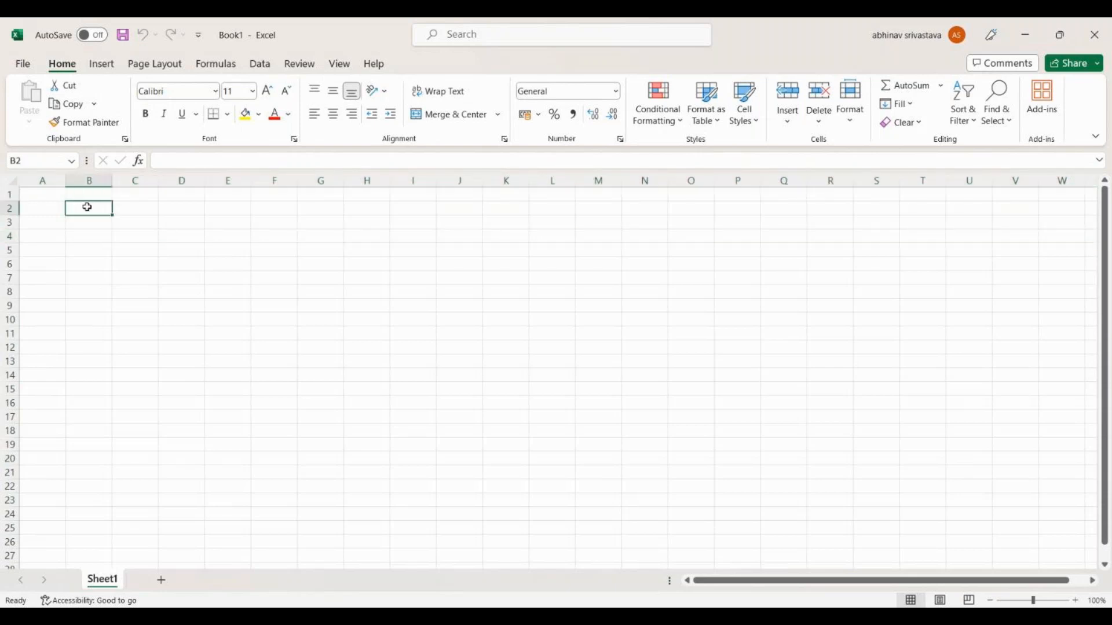
left_click(41, 194)
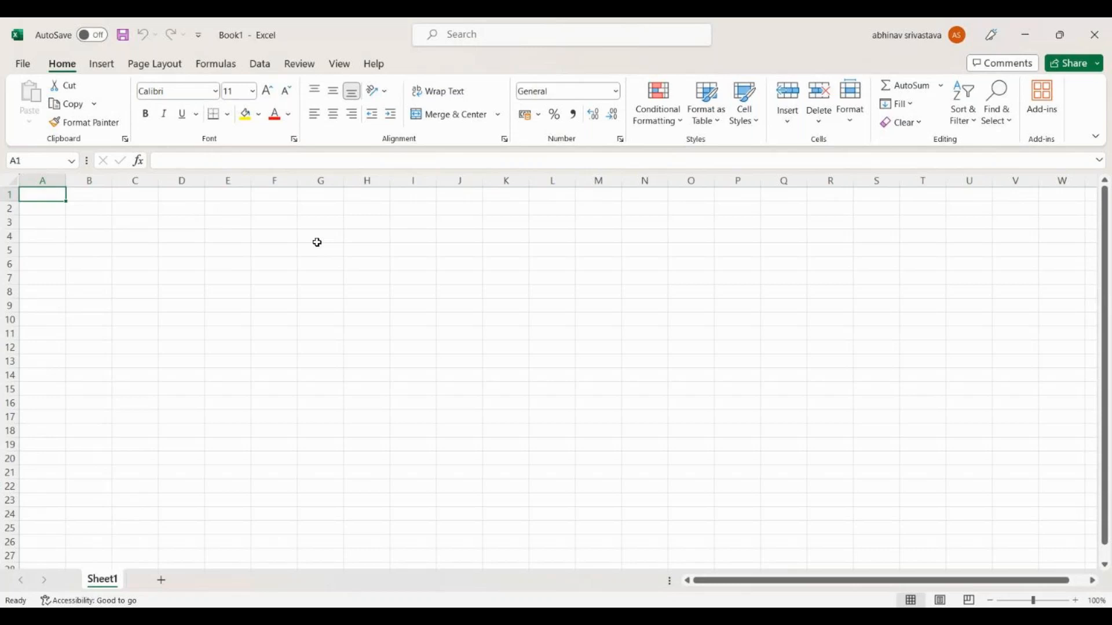
left_click(185, 220)
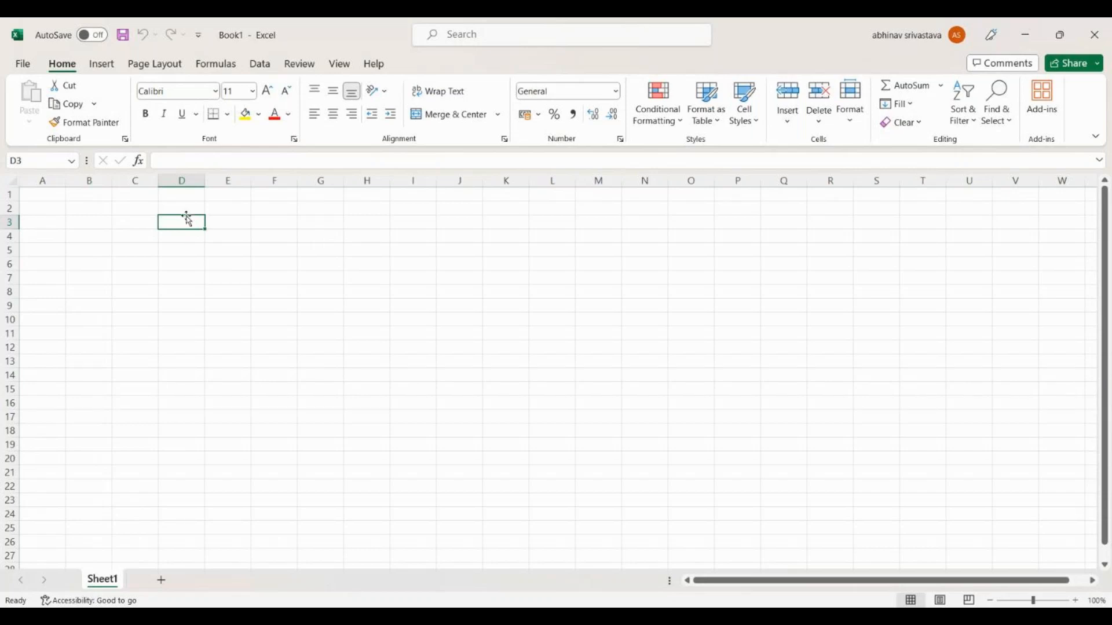
left_click_drag(114, 225, 774, 384)
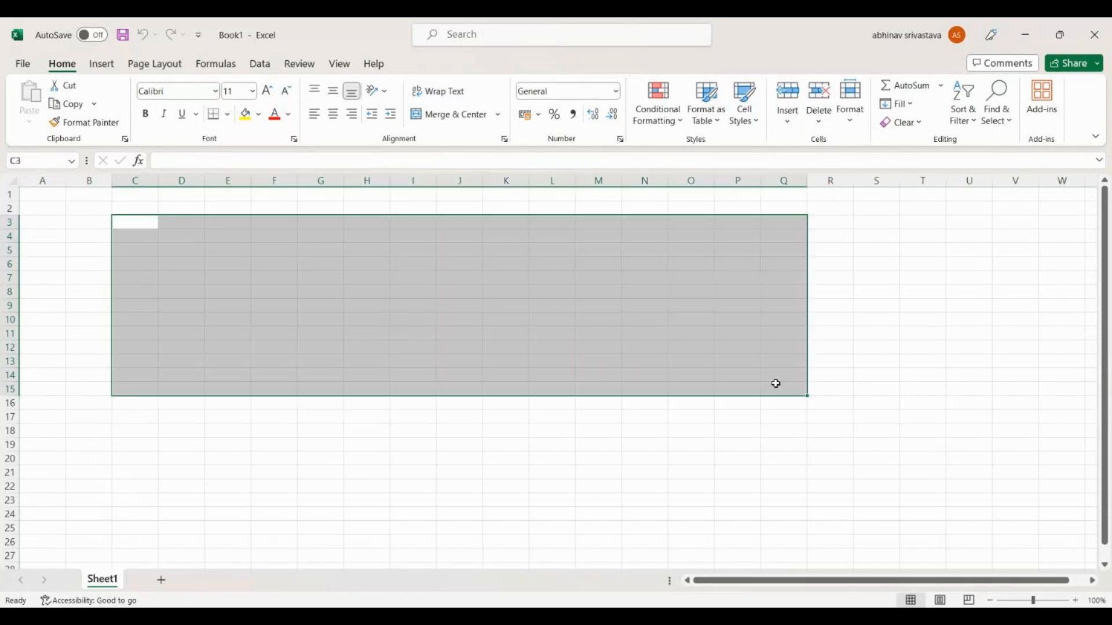
left_click(675, 444)
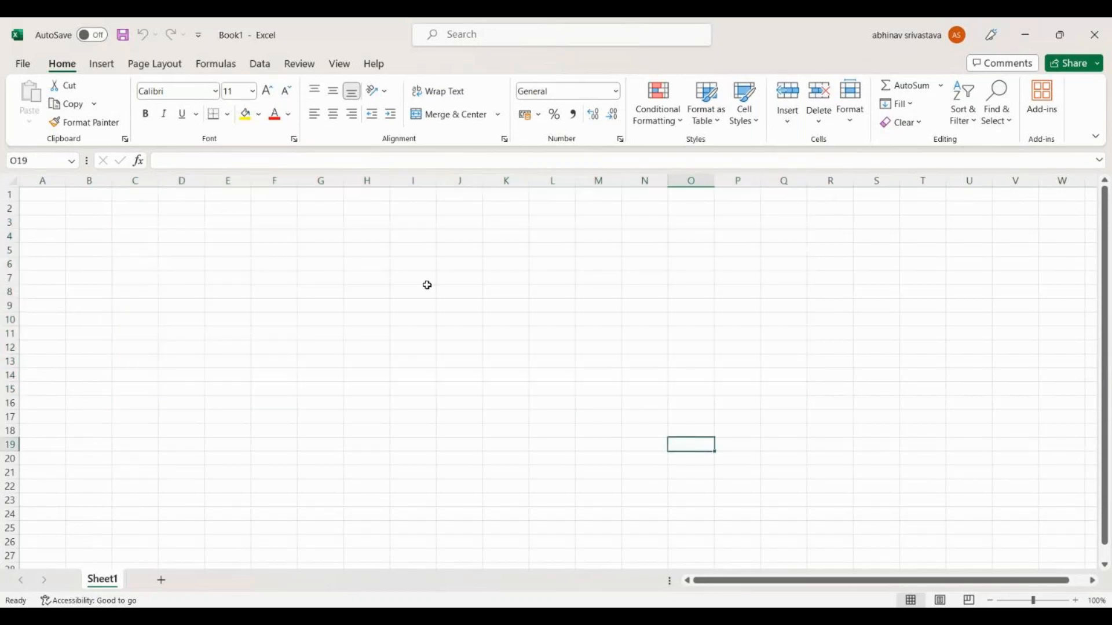
- Check the cell addresses of several empty cells, including E5, I7, N3 and L9
left_click(223, 248)
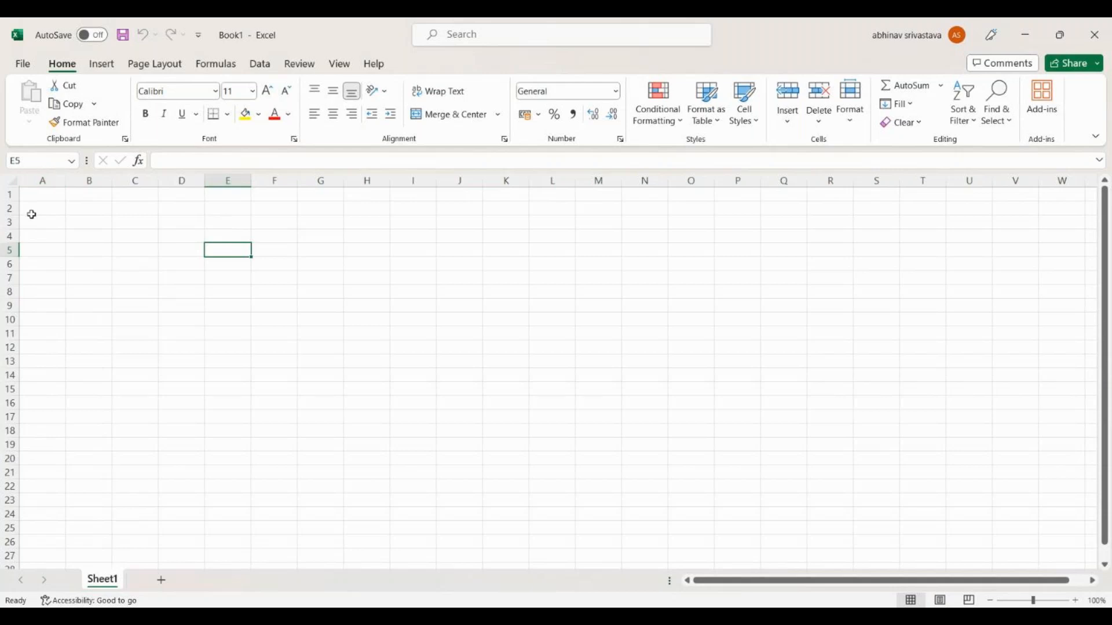
left_click(33, 162)
left_click(424, 279)
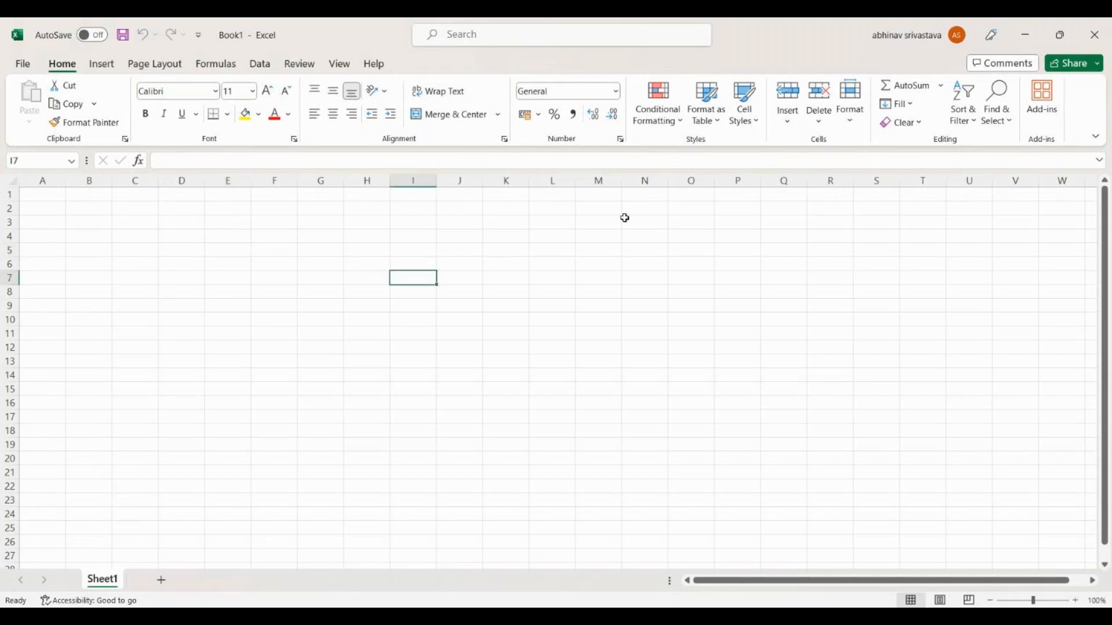
left_click(648, 222)
left_click(542, 302)
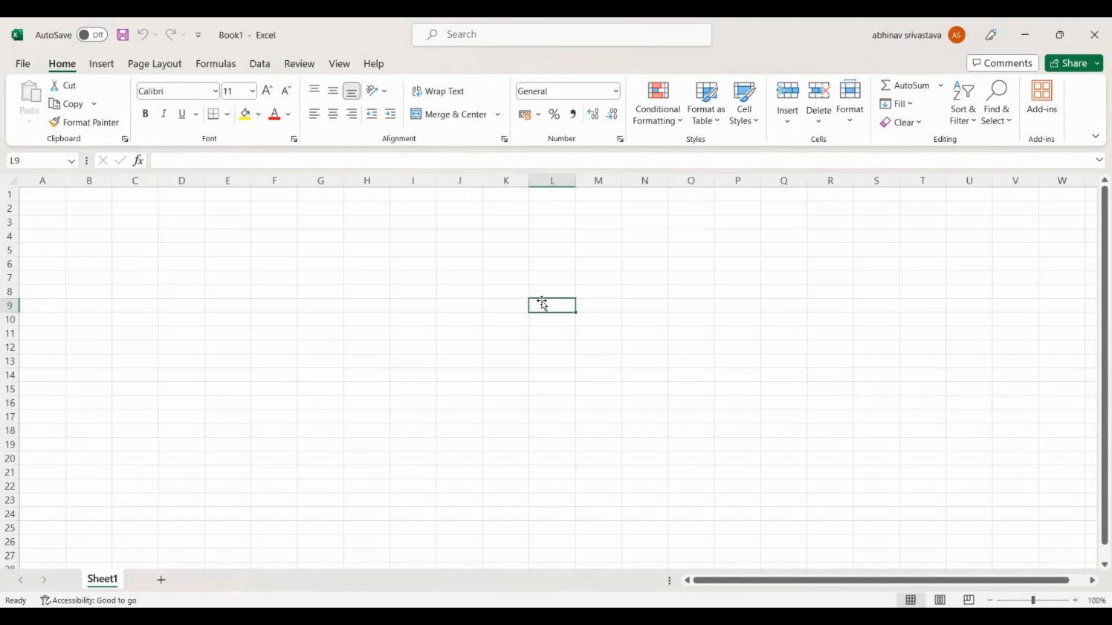
- Enter the title "Monthly Budget" in cell A1
left_click(39, 197)
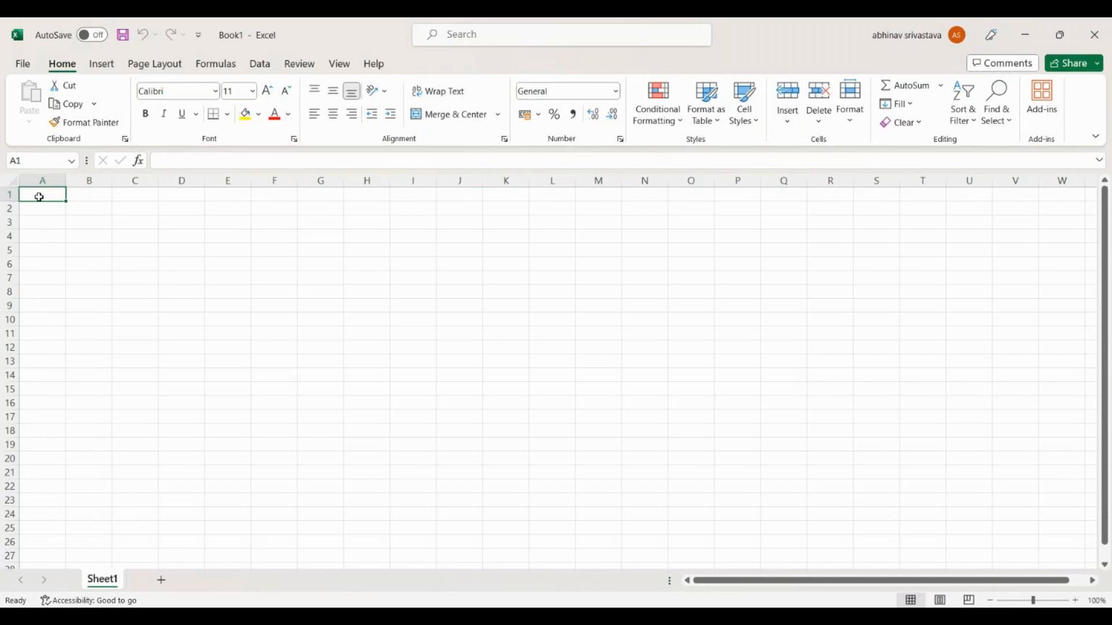
type("Mon")
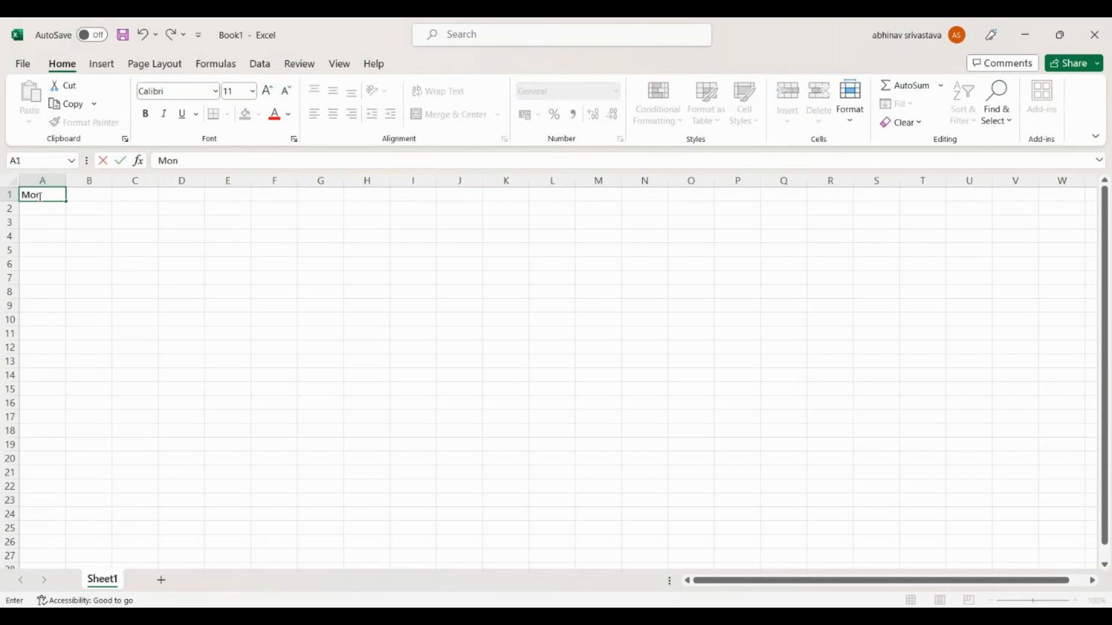
type("thly Budget")
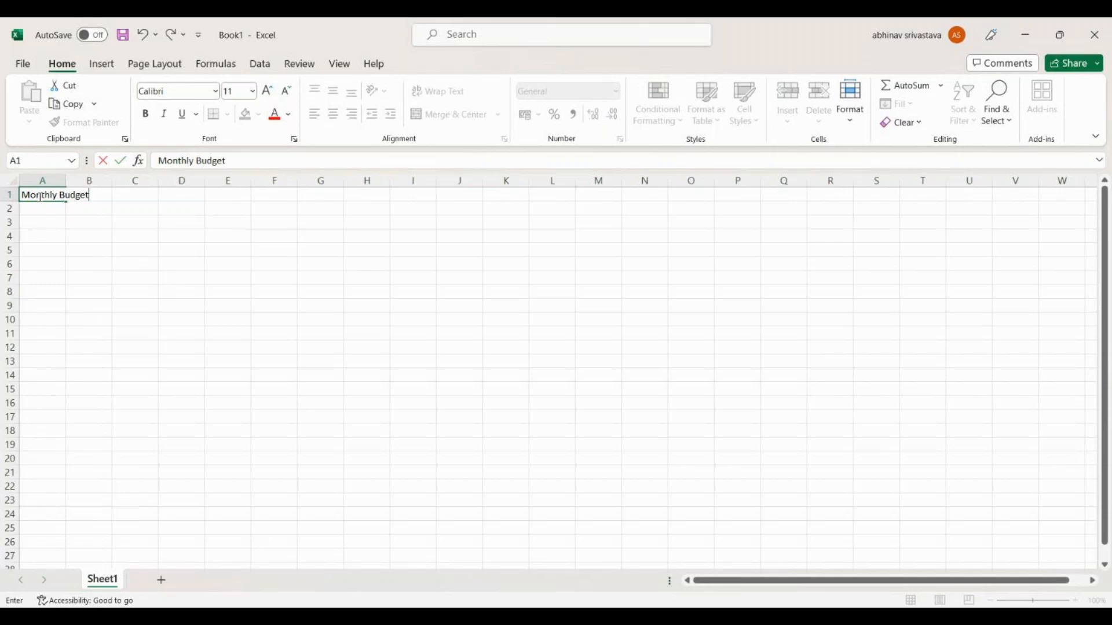
key("Return")
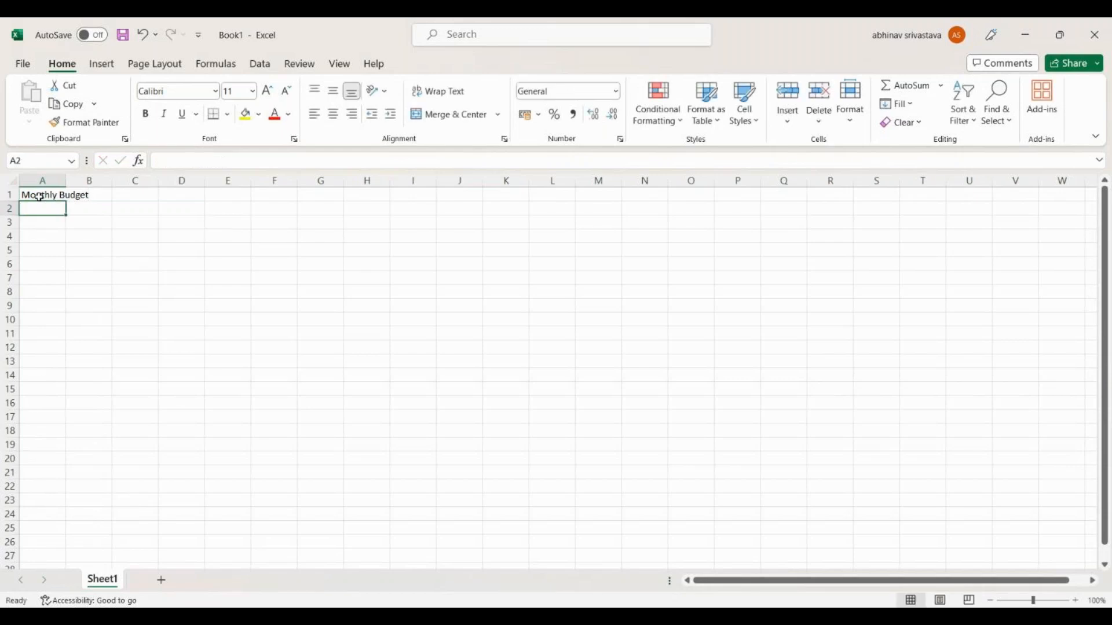
- Compare the contents of cells A1 and B1 to check which one holds the Monthly Budget text
left_click(52, 198)
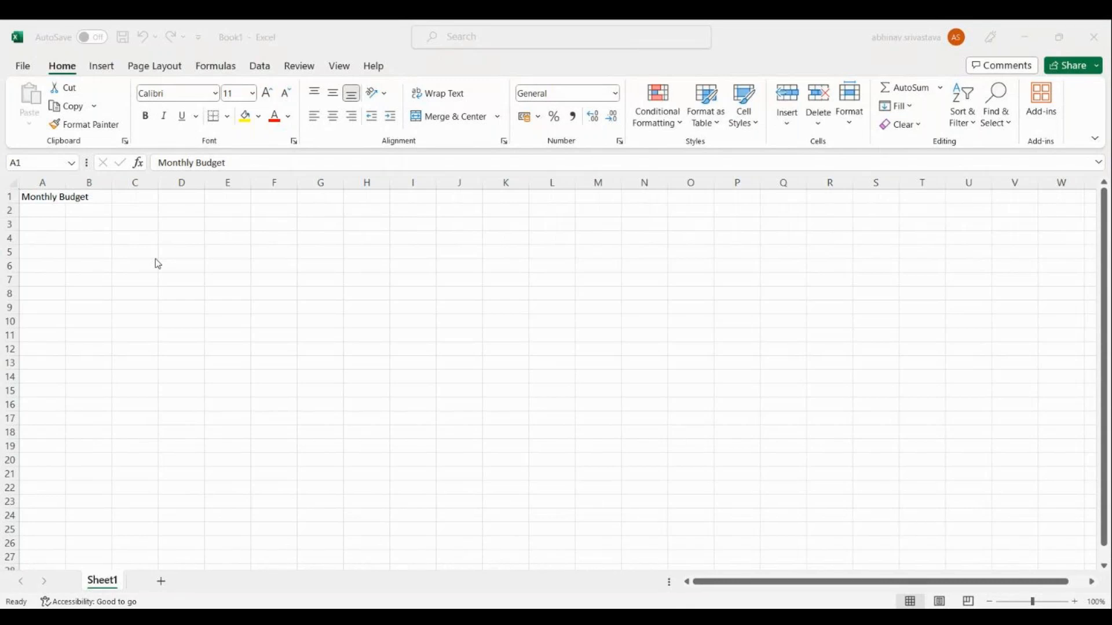
left_click(44, 199)
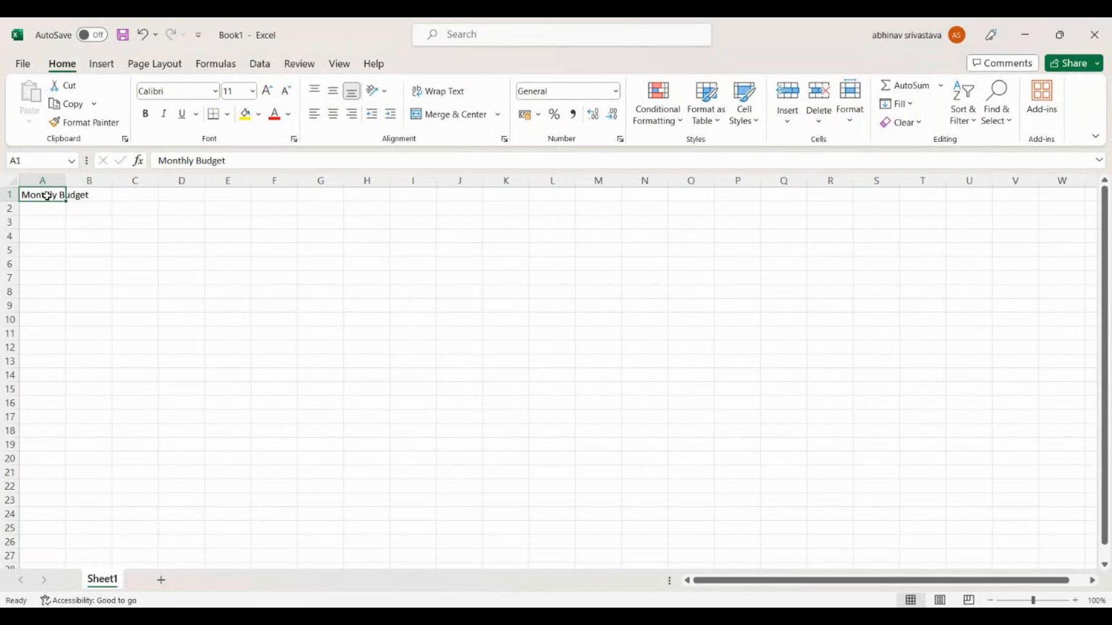
left_click(100, 197)
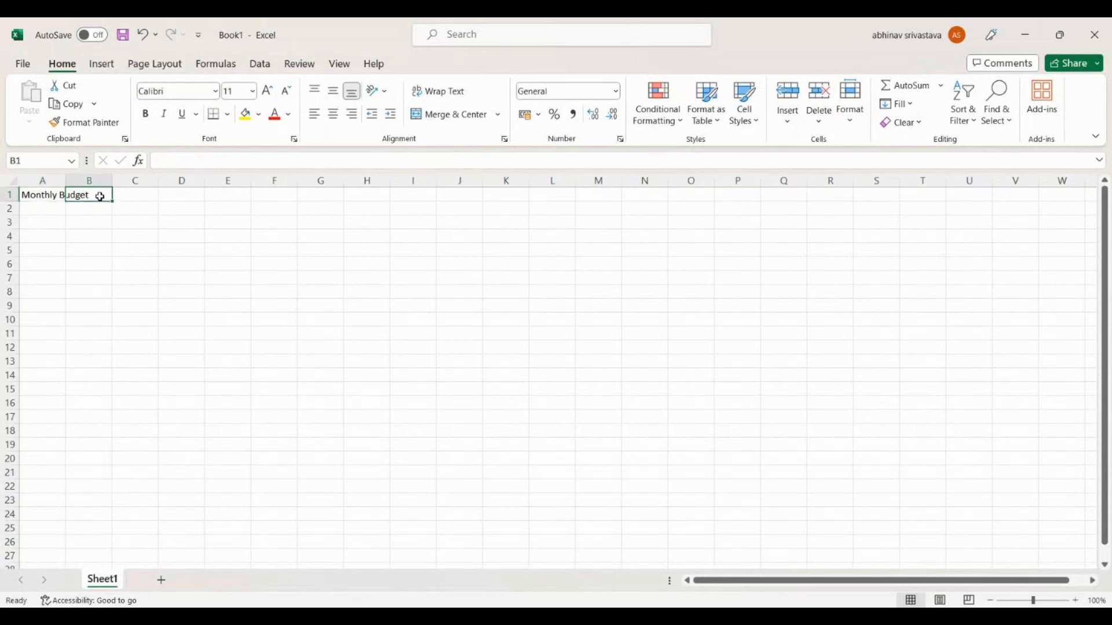
left_click(48, 195)
left_click(80, 196)
left_click(80, 234)
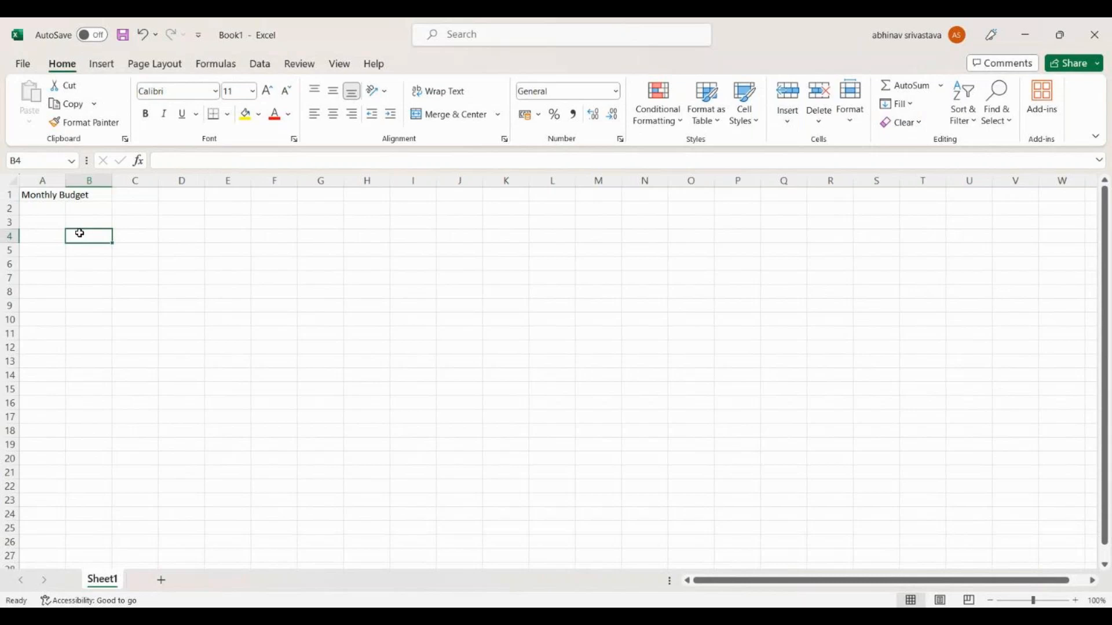
- Widen column A to fit the Monthly Budget title, and also widen columns B, C and D
left_click(50, 195)
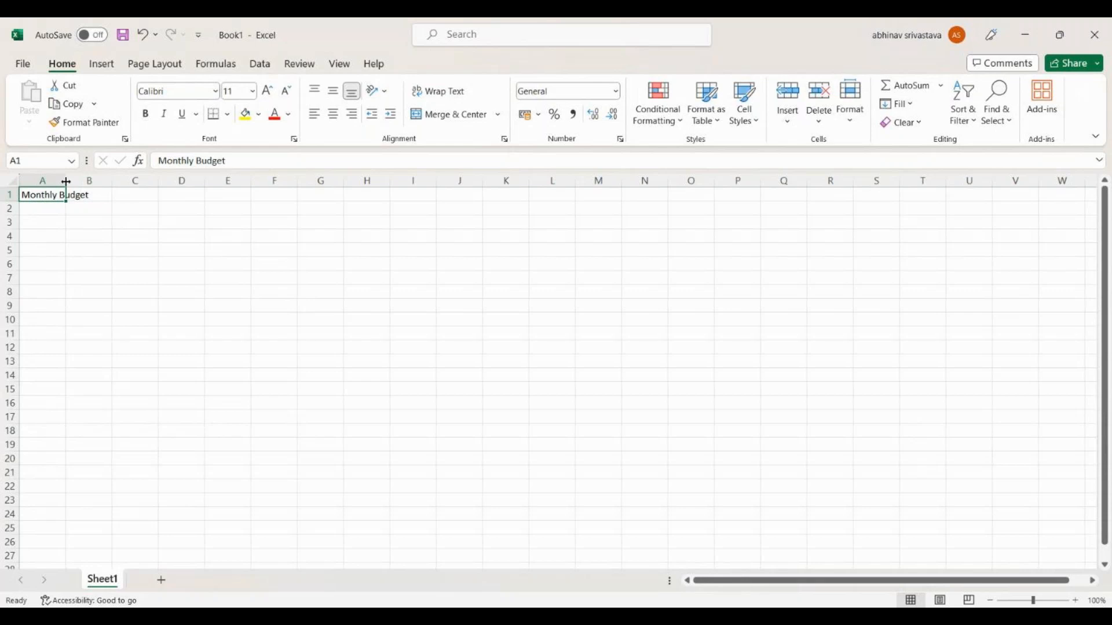
left_click_drag(66, 181, 94, 189)
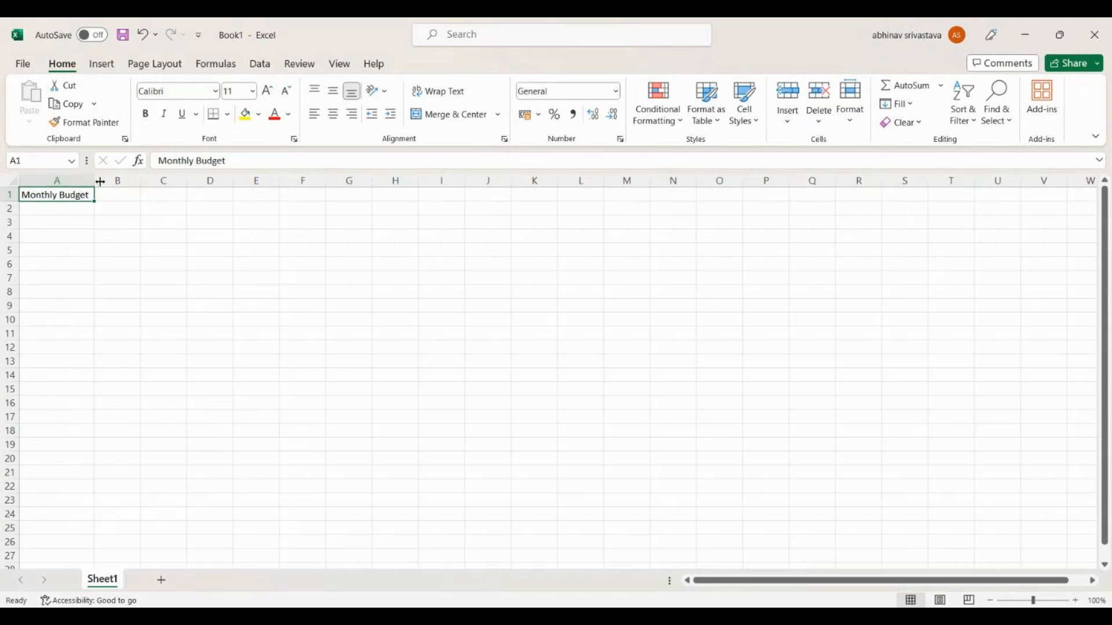
left_click_drag(140, 180, 276, 182)
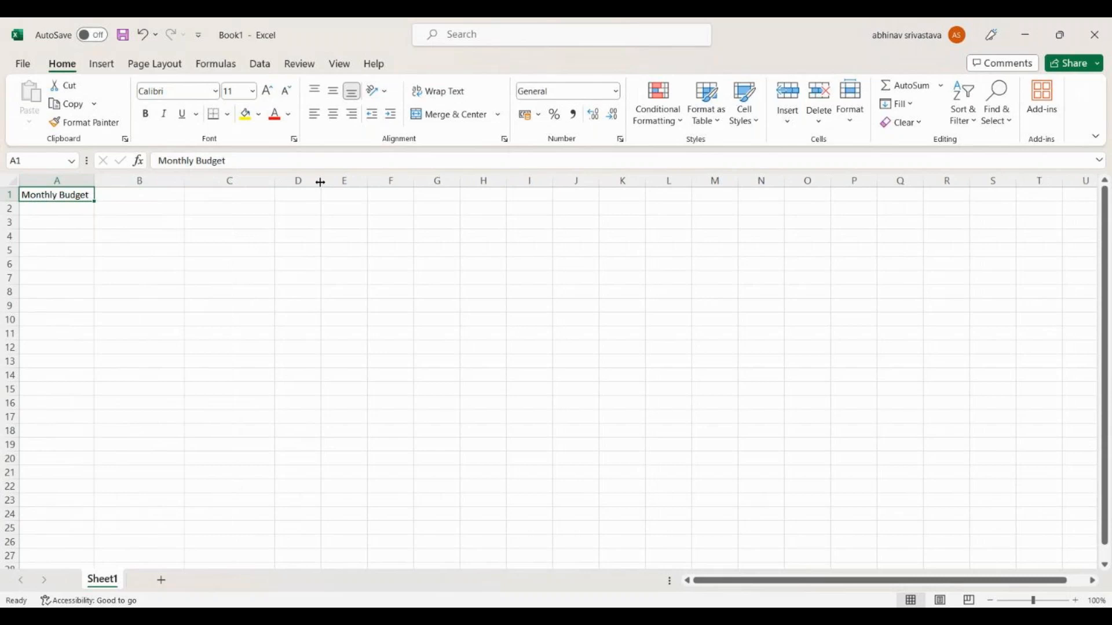
left_click_drag(320, 183, 385, 182)
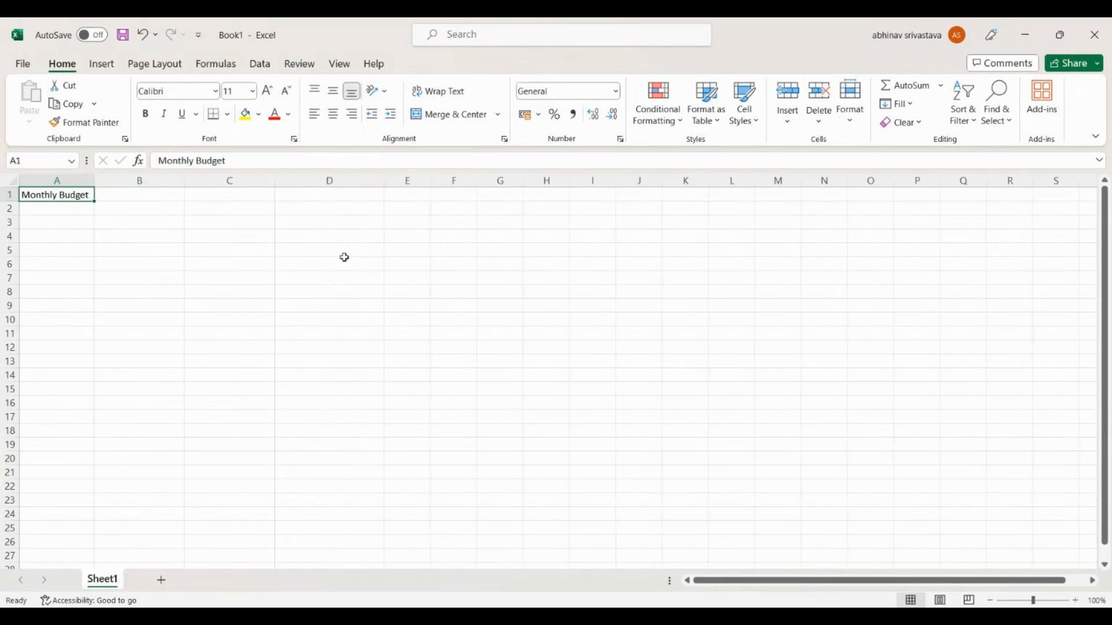
left_click_drag(235, 195, 218, 370)
left_click(295, 288)
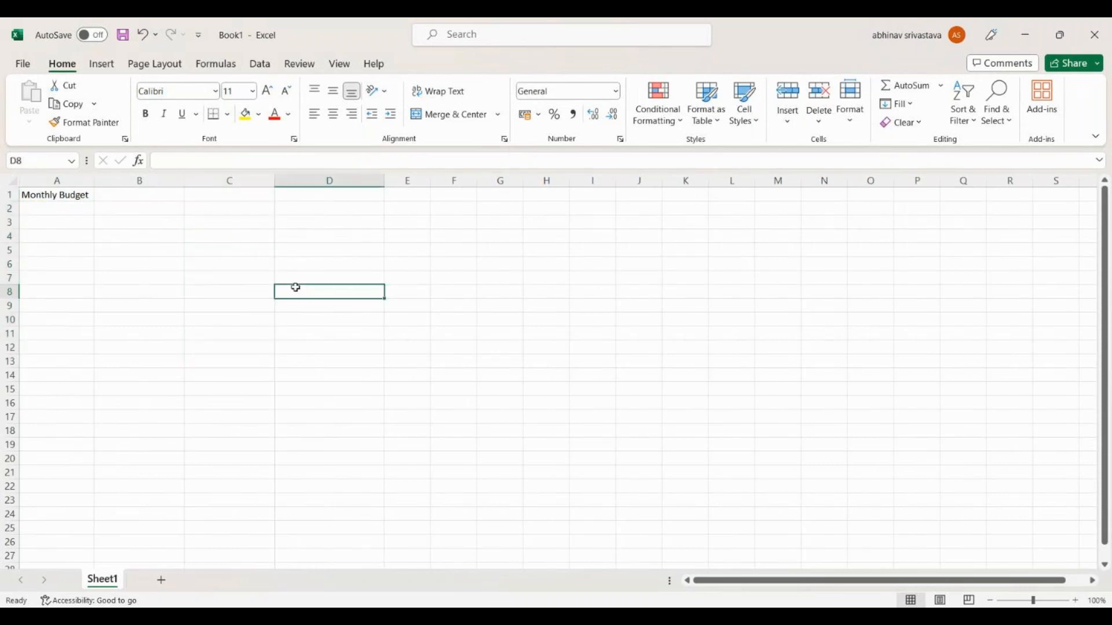
- Enter the heading "Expenses" in cell A3 and the first expense item "Rent" in cell A4
left_click(67, 223)
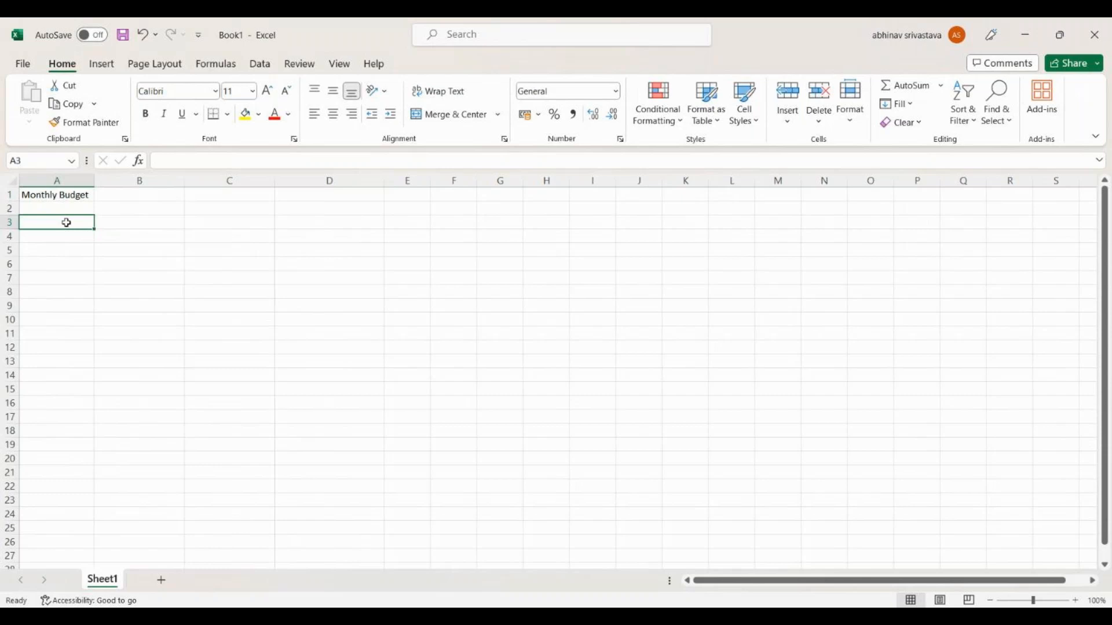
type("Expenses")
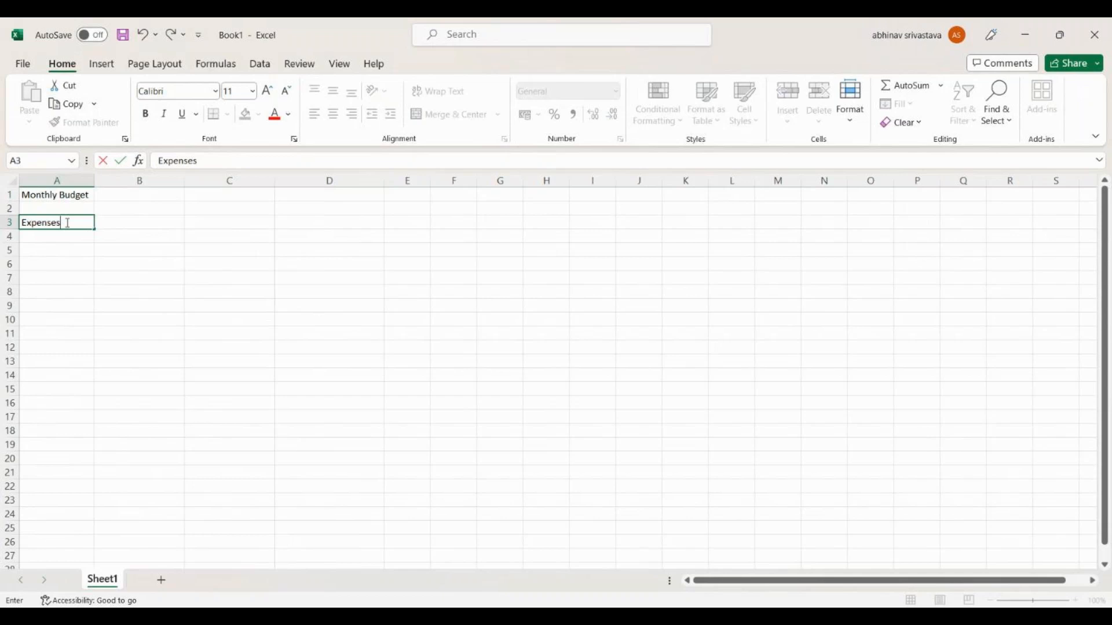
left_click(61, 237)
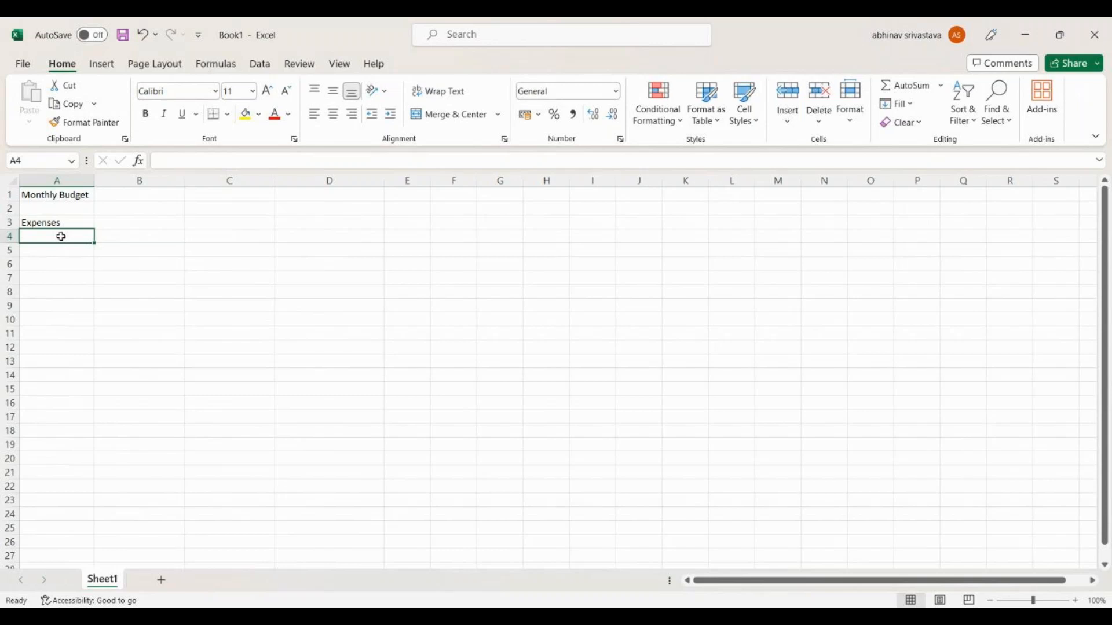
type("Rent")
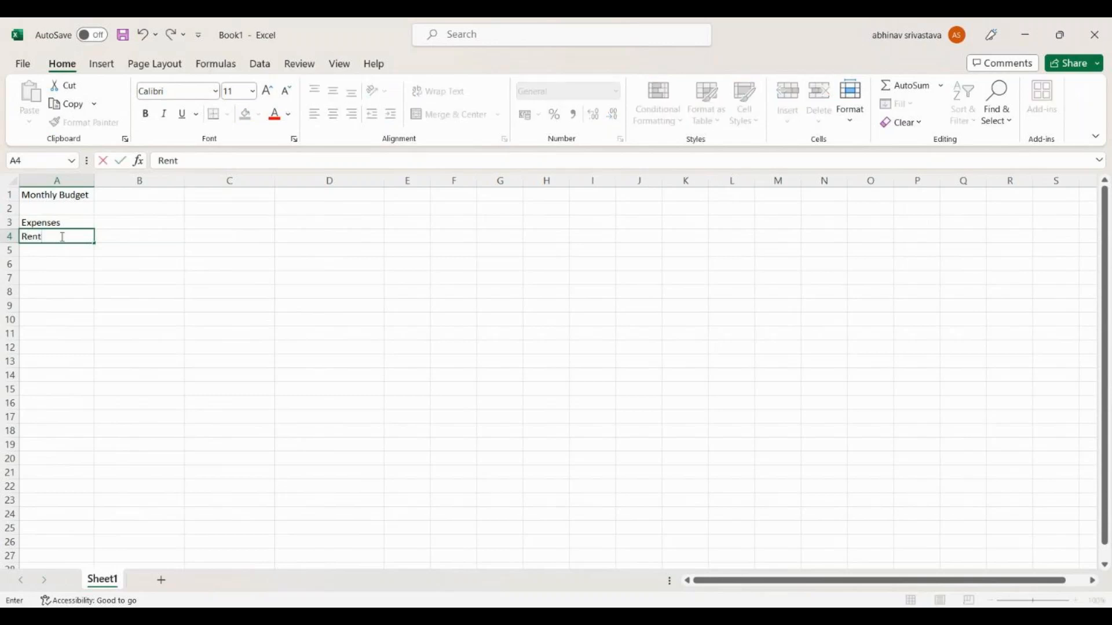
key("Return")
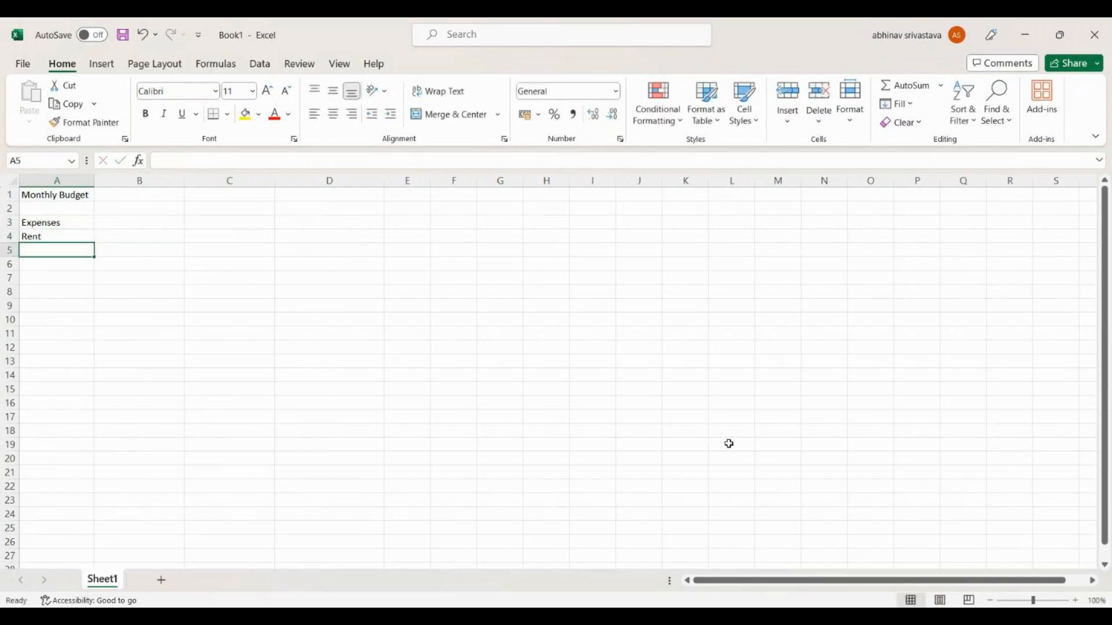
- Add the expense items "Grocery" in cell A5 and "Tuition Fees" in cell A6
left_click_drag(1035, 601, 1040, 604)
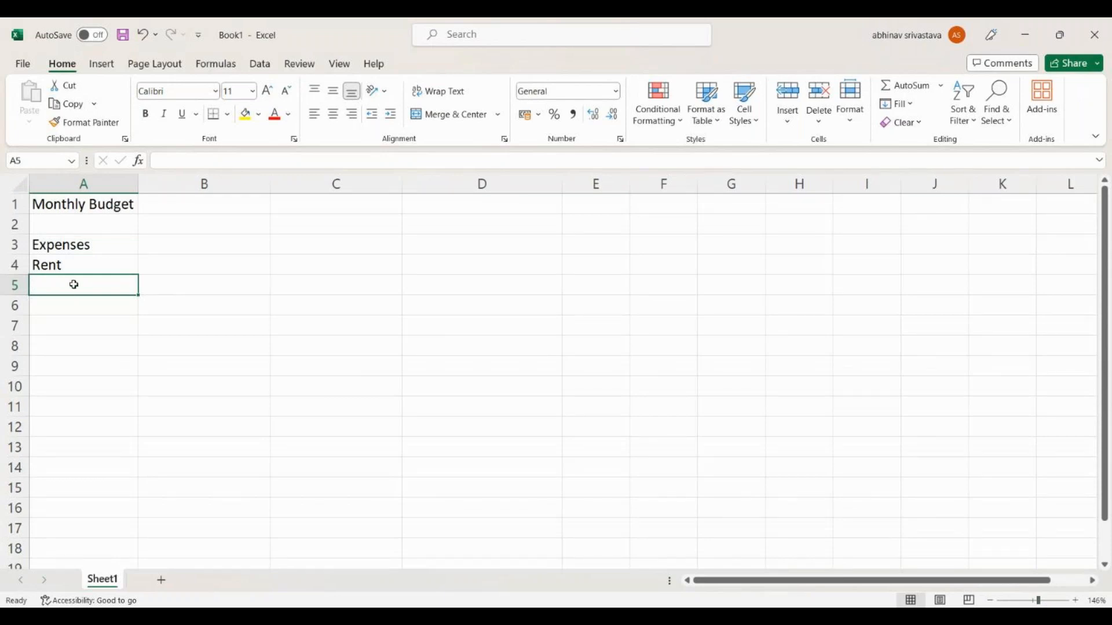
left_click(67, 266)
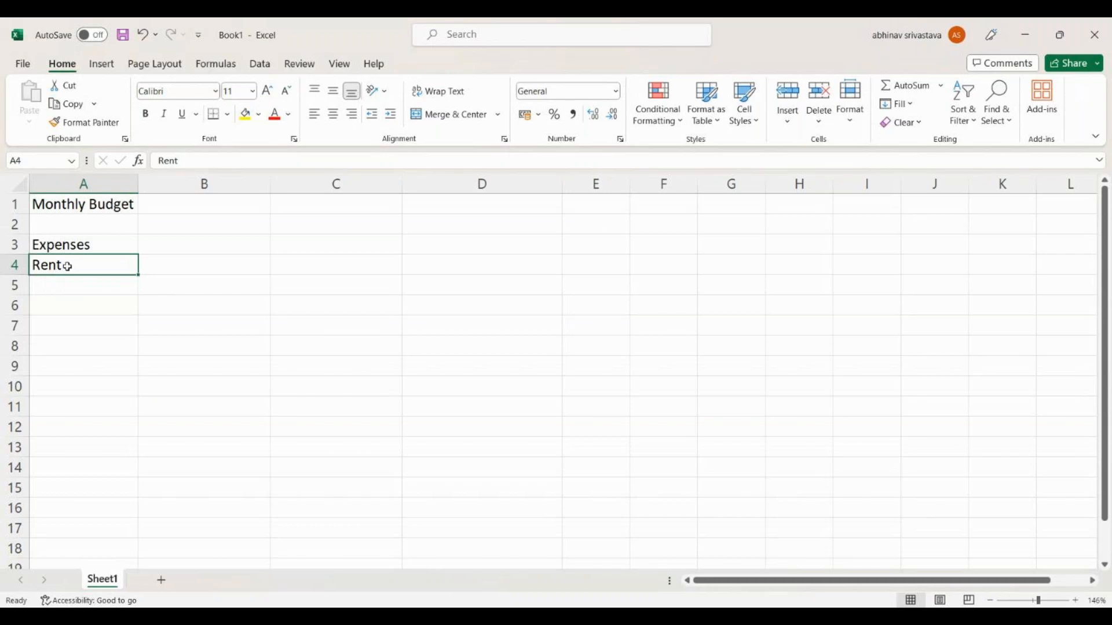
left_click(71, 288)
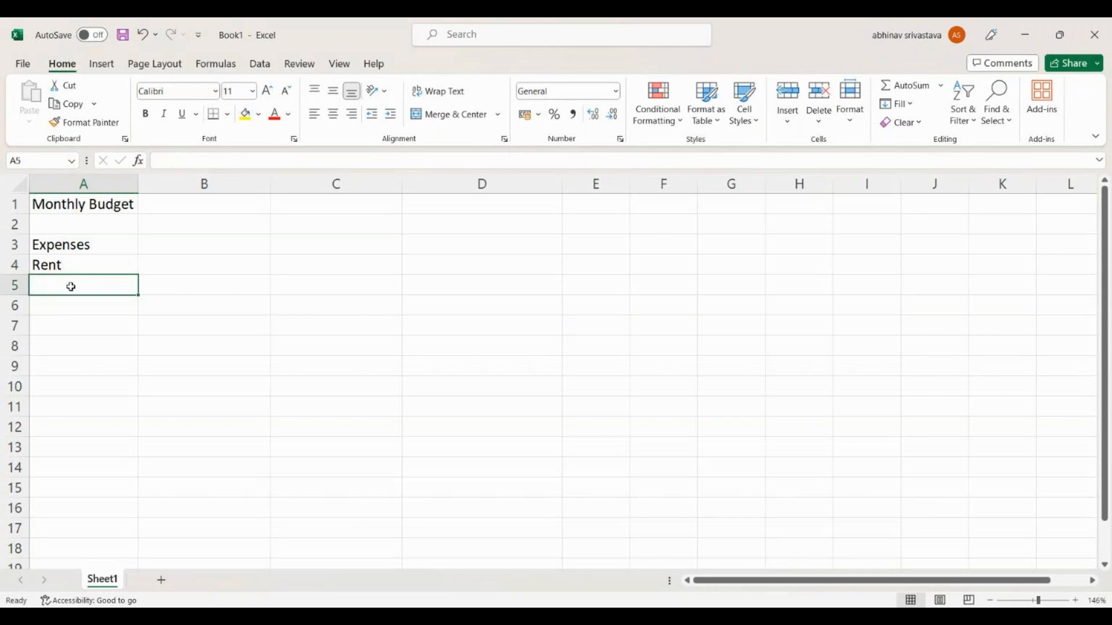
type("Grocery")
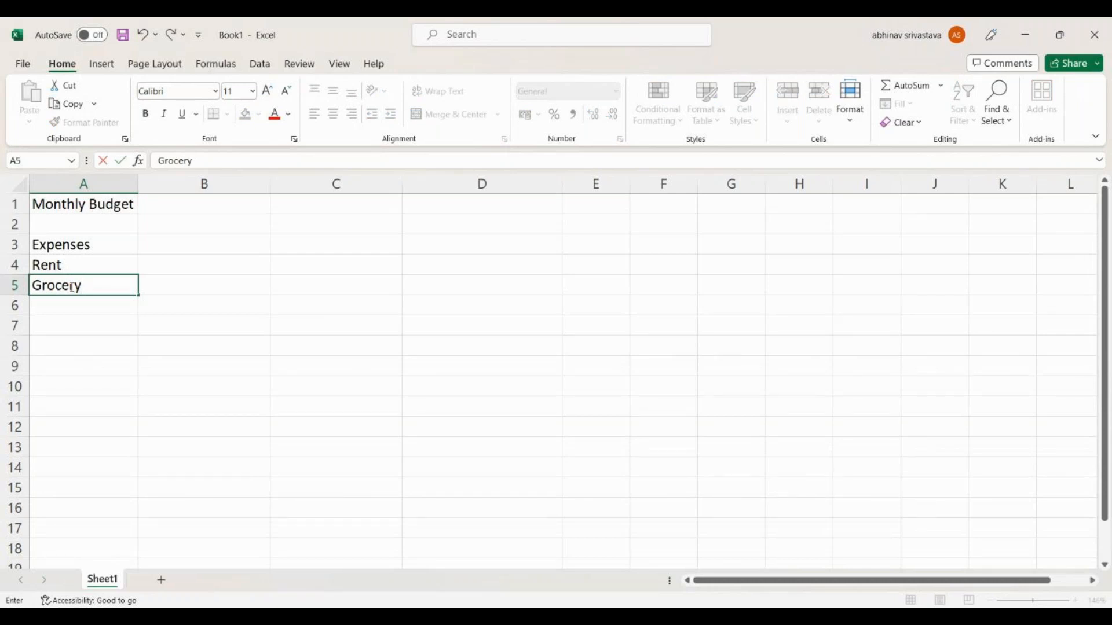
key("Return")
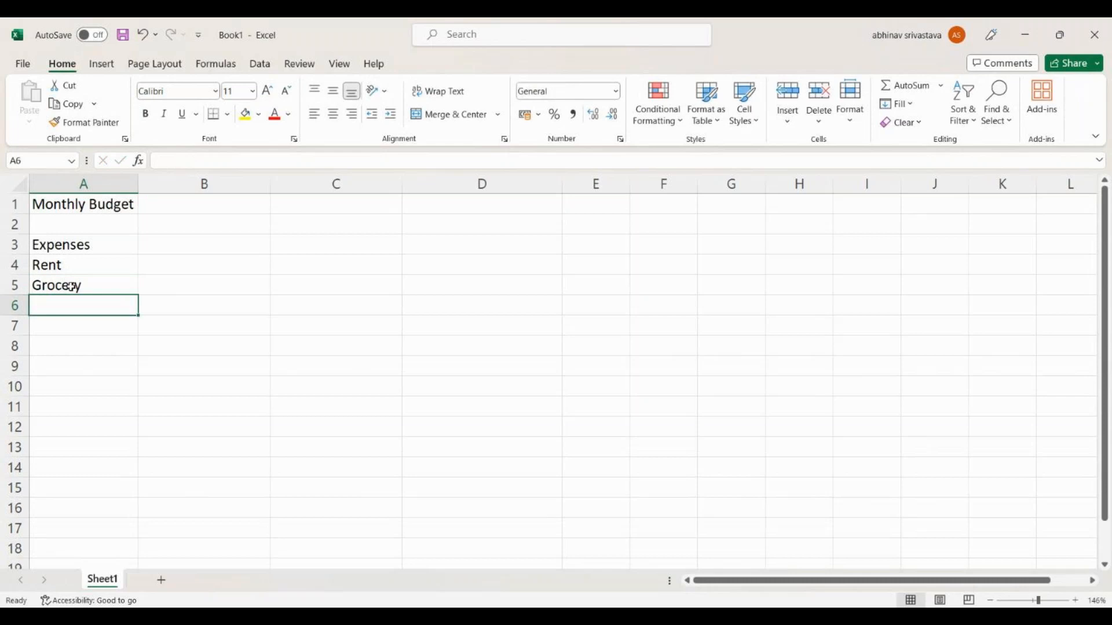
type("Tuition")
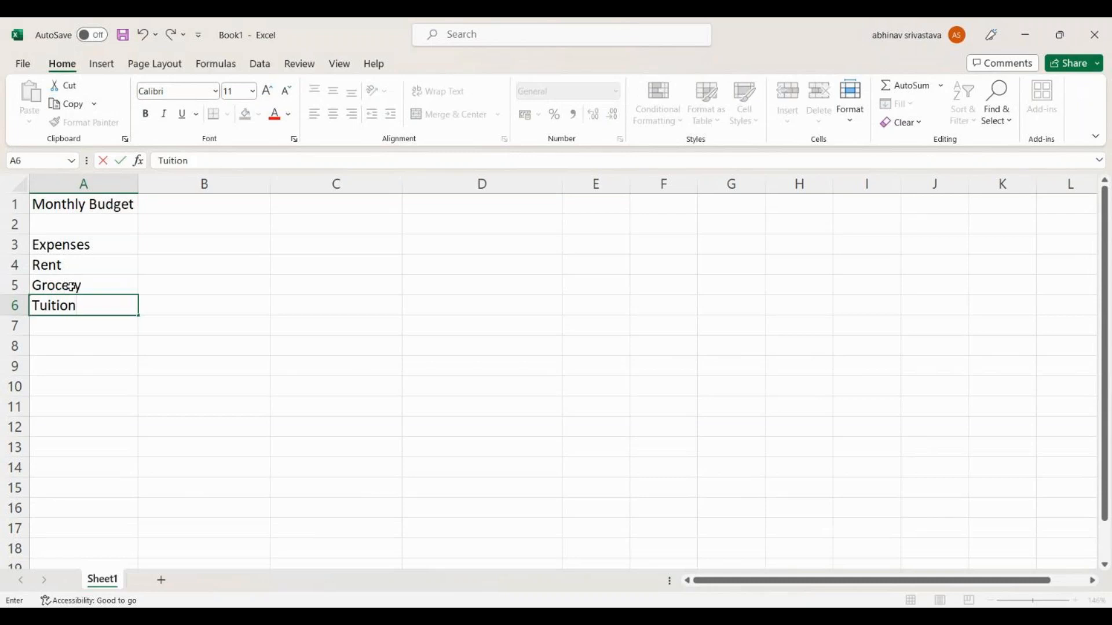
type("Fees")
key("Return")
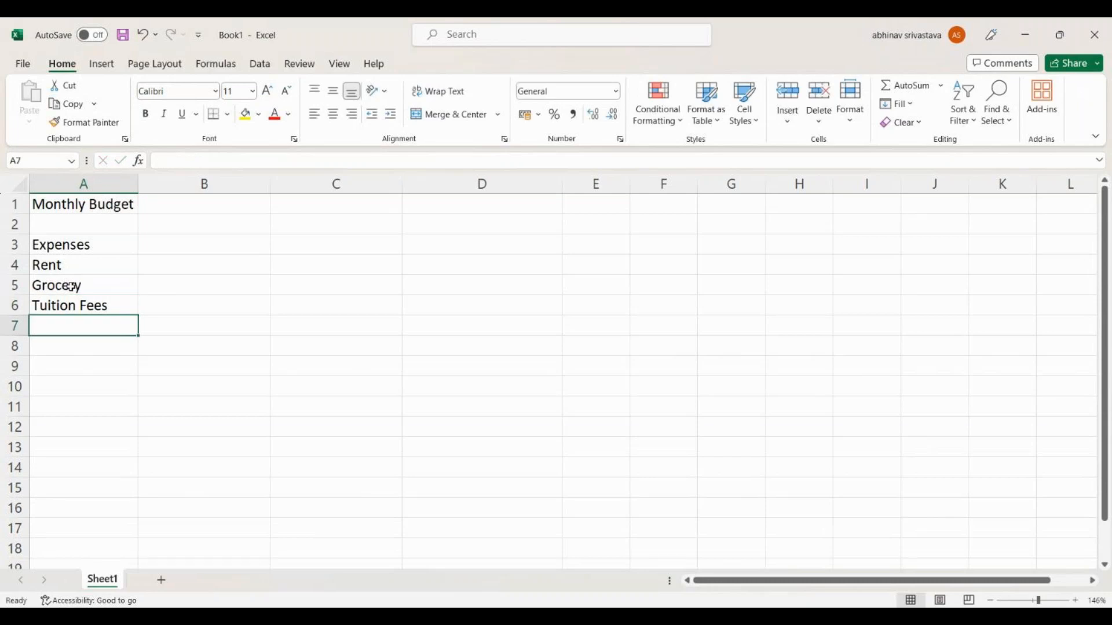
- Add the expense items "Credit Card" in cell A7 and "Transportation" in cell A8
type("Credi")
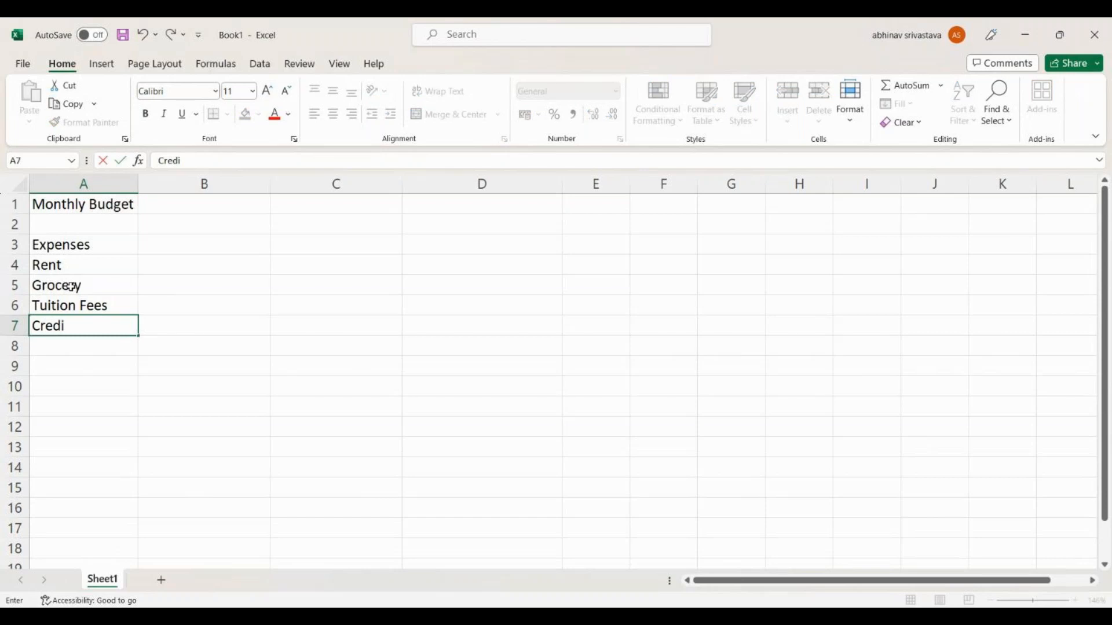
type("t Card")
key("Return")
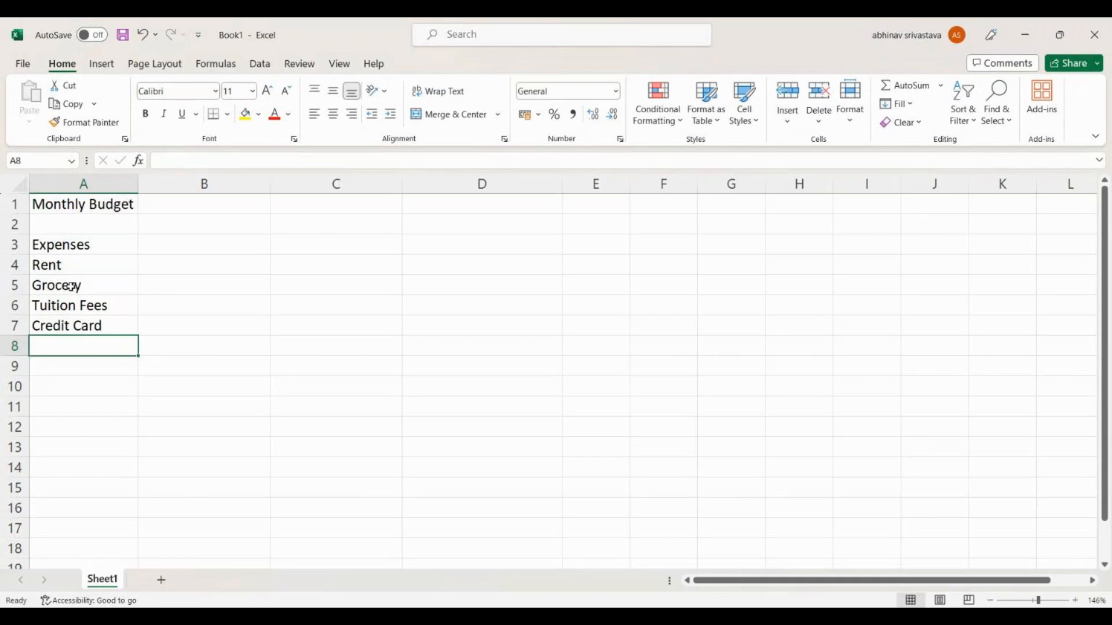
type("Tra")
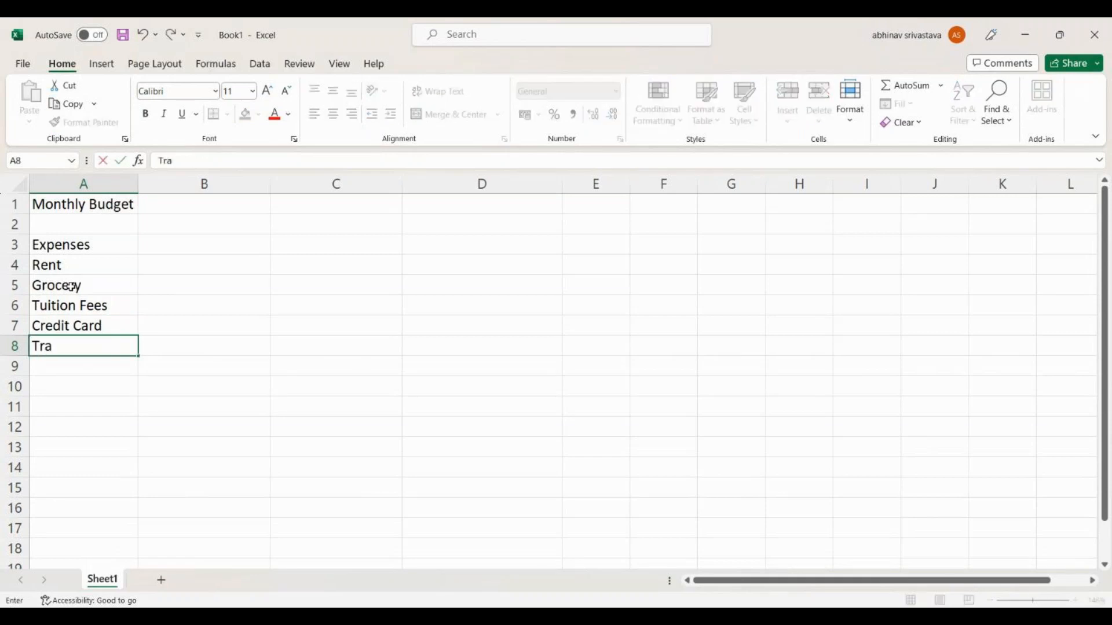
type("nsportation")
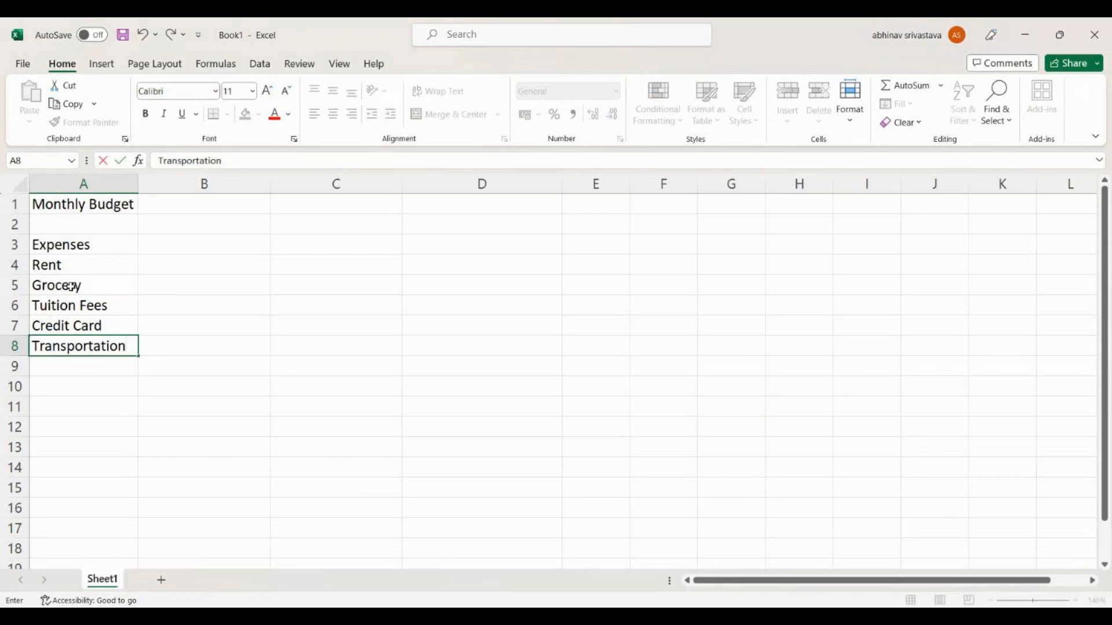
left_click(163, 262)
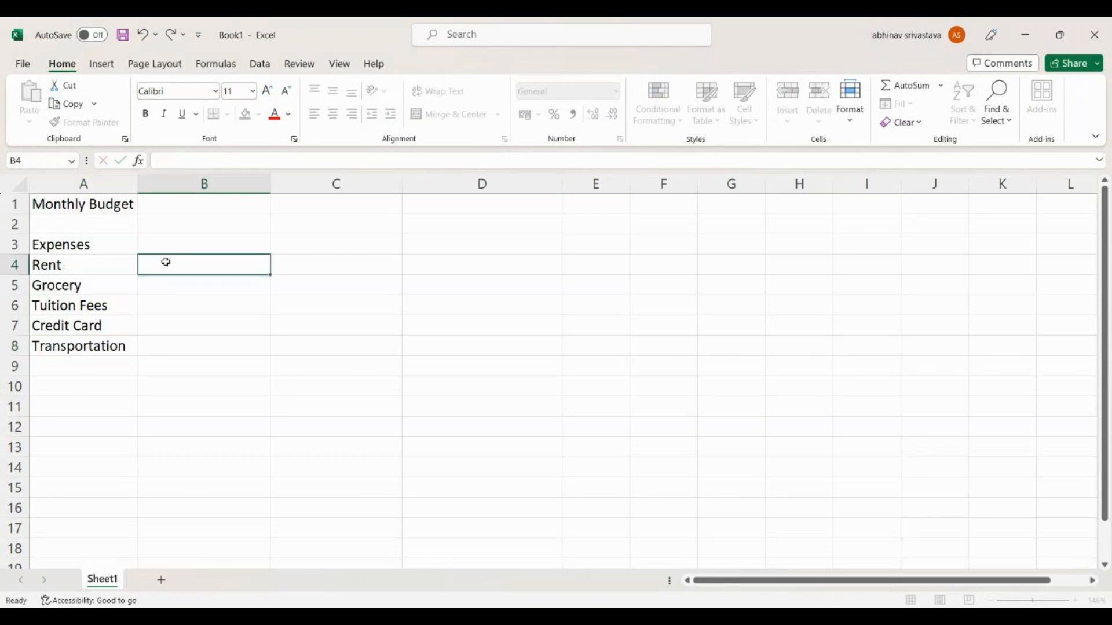
- Enter the month heading "July -2023" in cell B3, beside the Expenses heading
left_click(86, 269)
left_click_drag(87, 269, 82, 347)
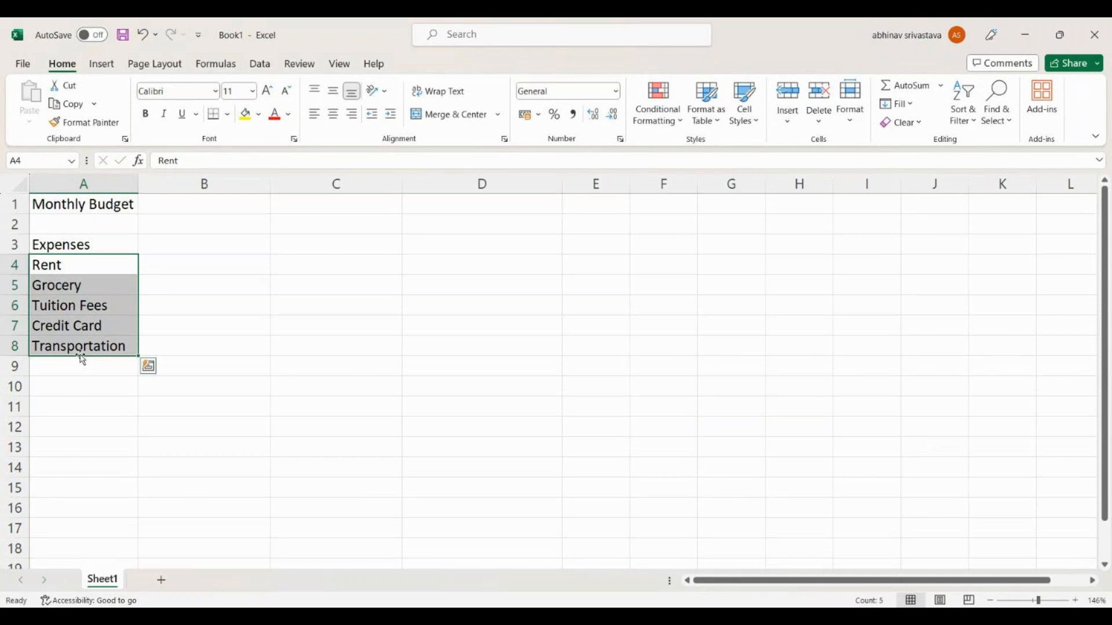
left_click(214, 244)
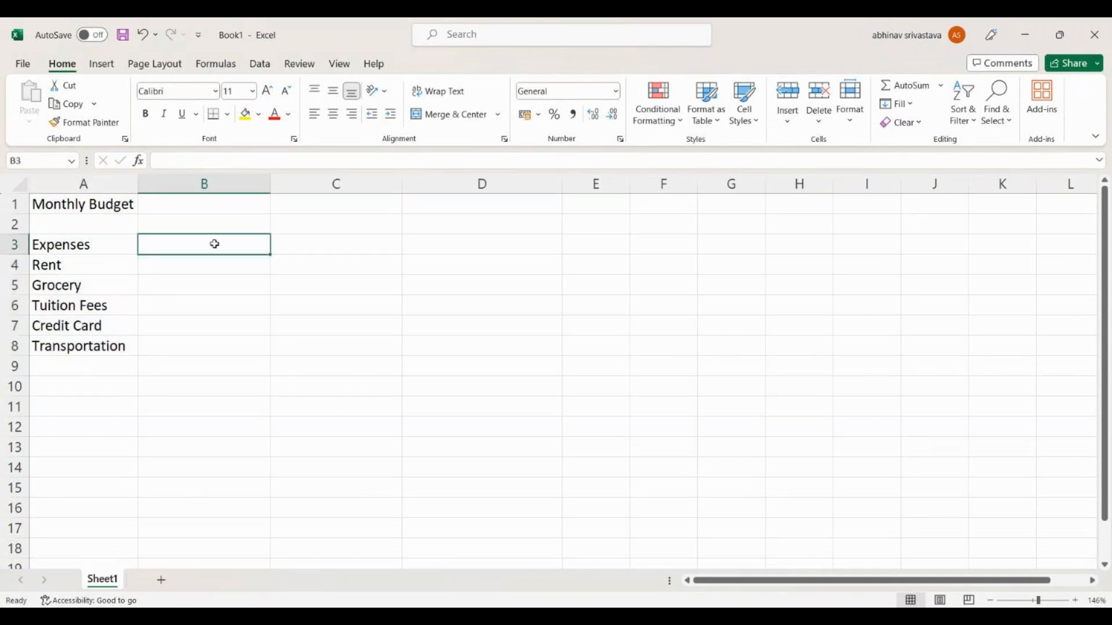
left_click_drag(87, 263, 90, 348)
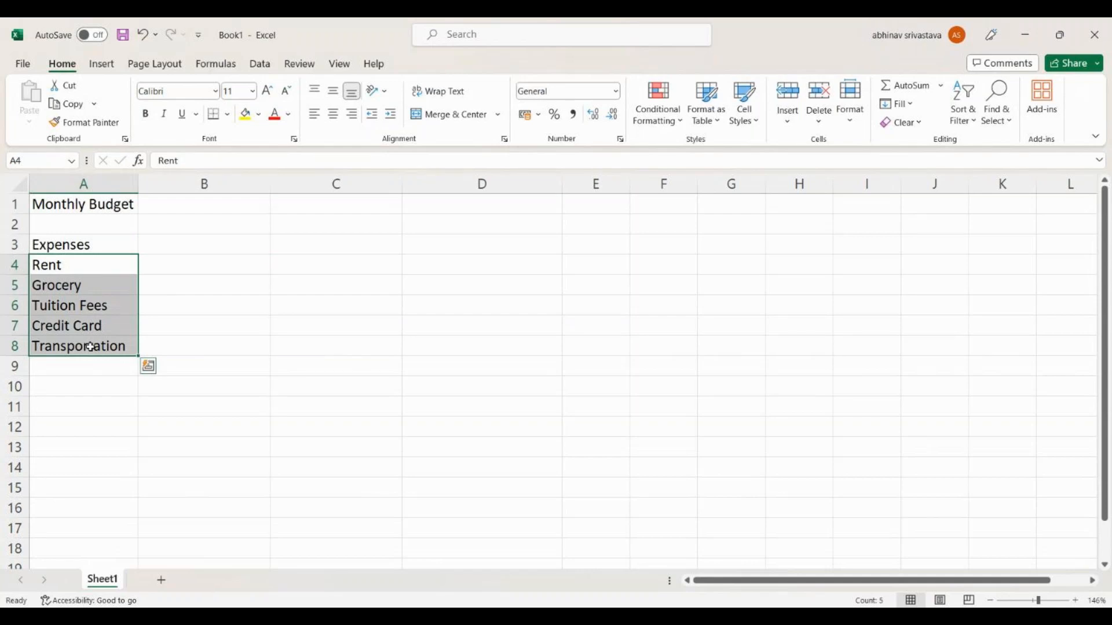
left_click(232, 243)
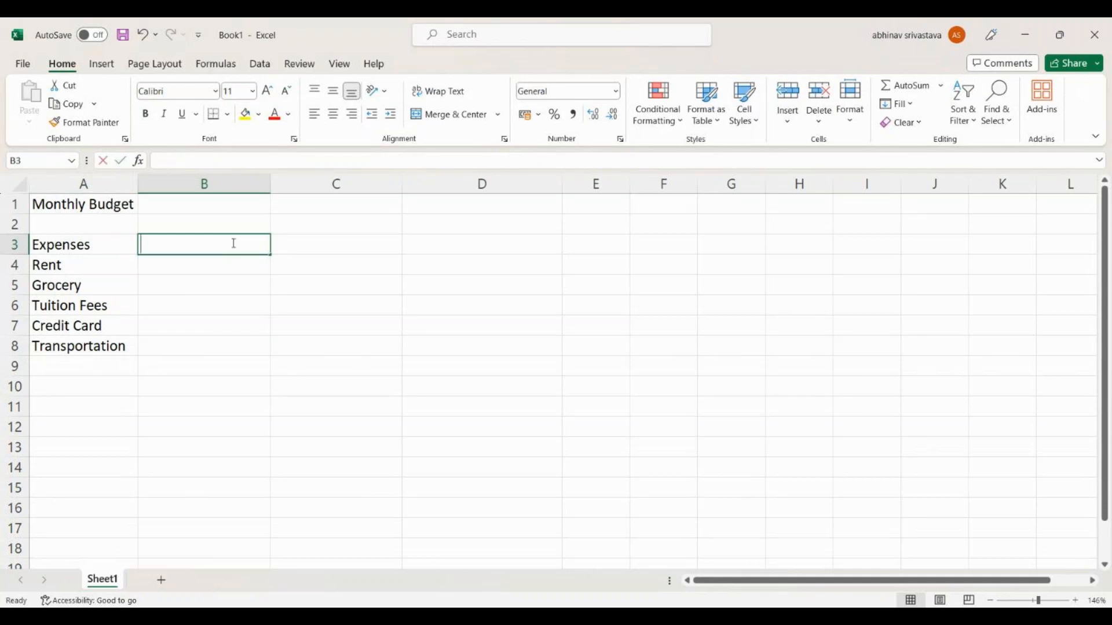
type("July -2023")
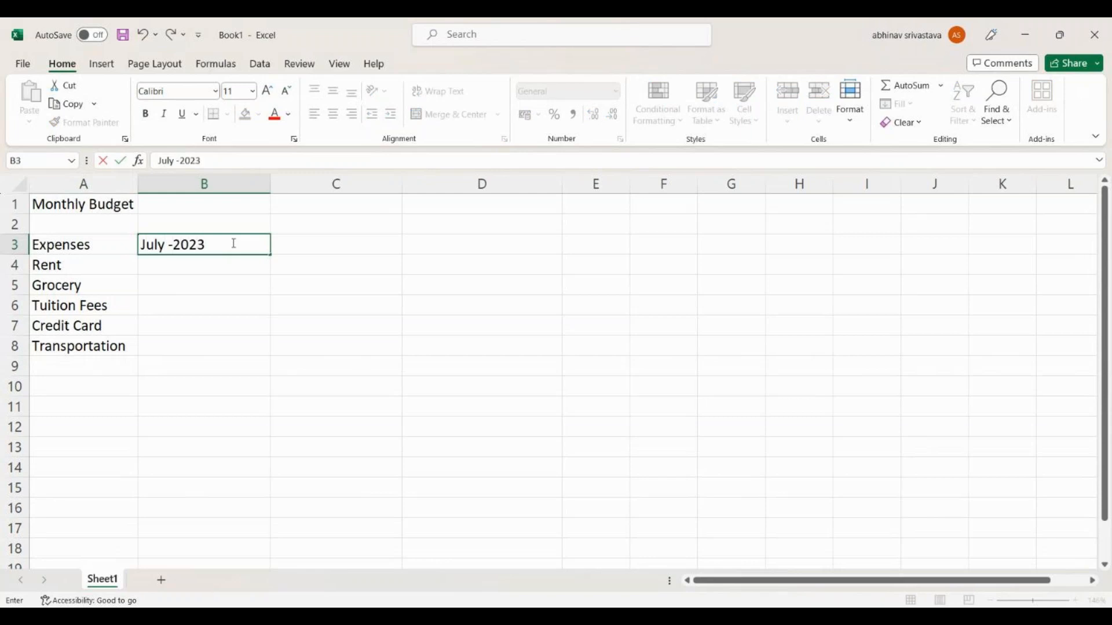
key("Tab")
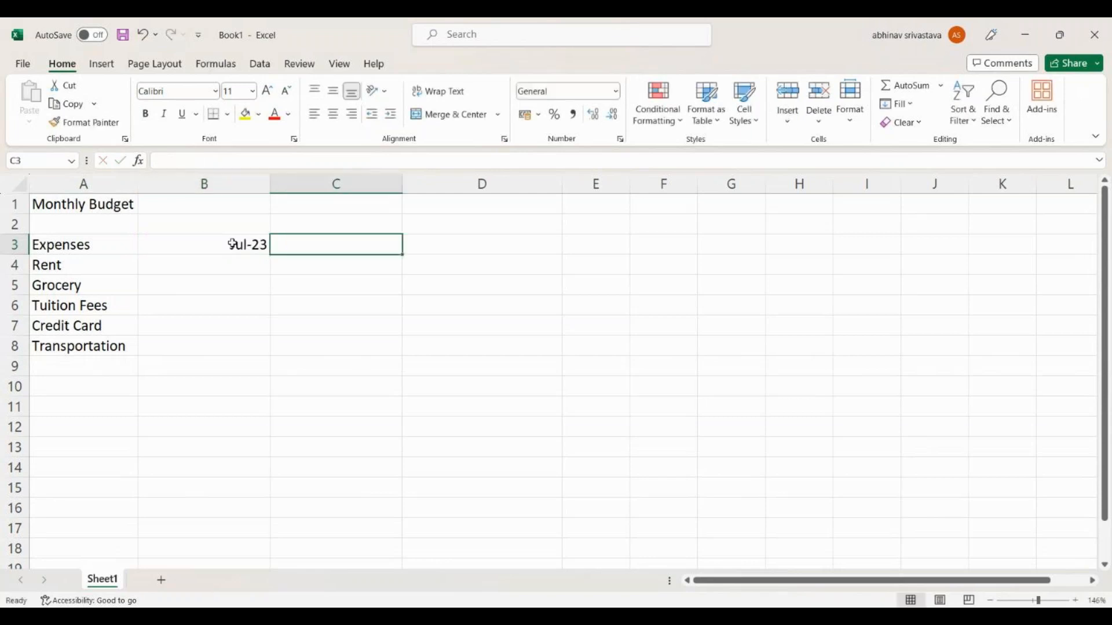
- Review the July heading in cell B3 together with the expense items in A4:A8
left_click(200, 243)
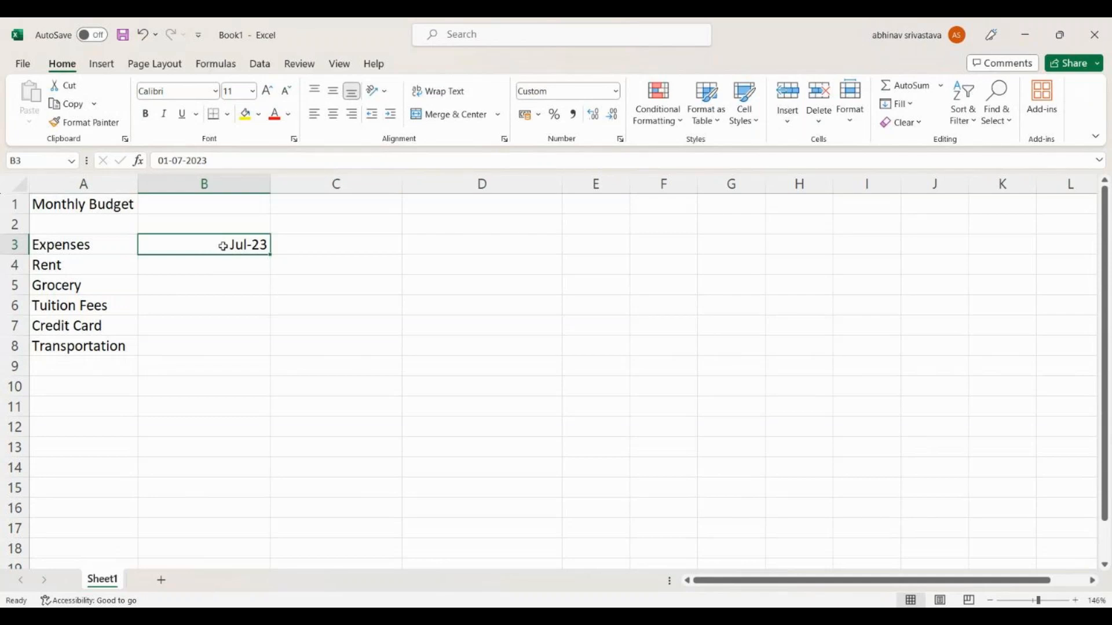
left_click(82, 264)
left_click(72, 309)
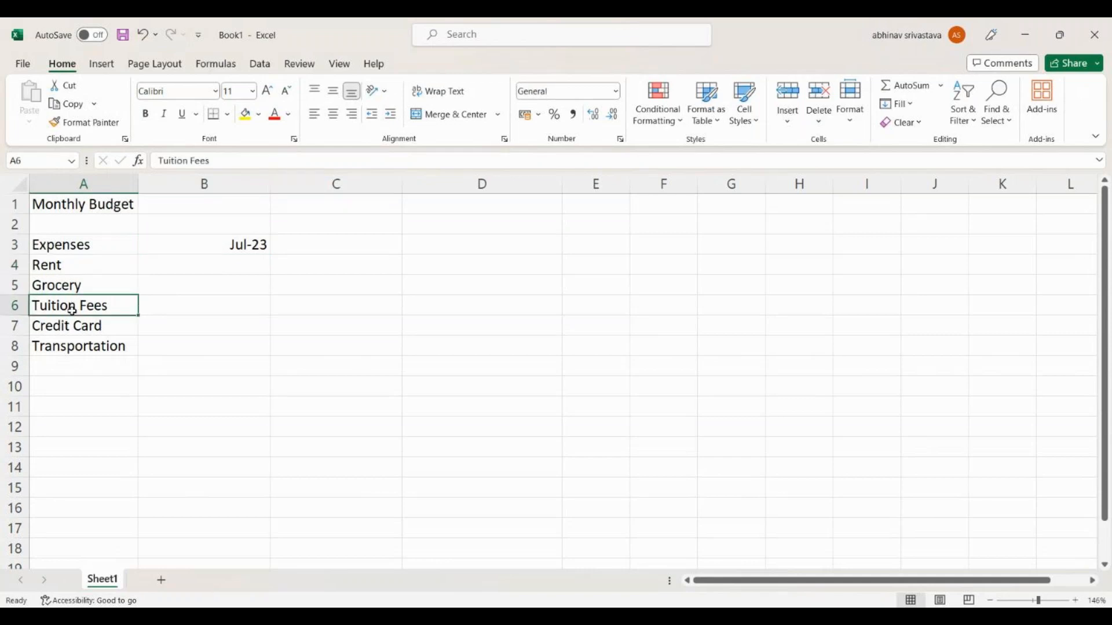
left_click_drag(82, 265, 81, 342)
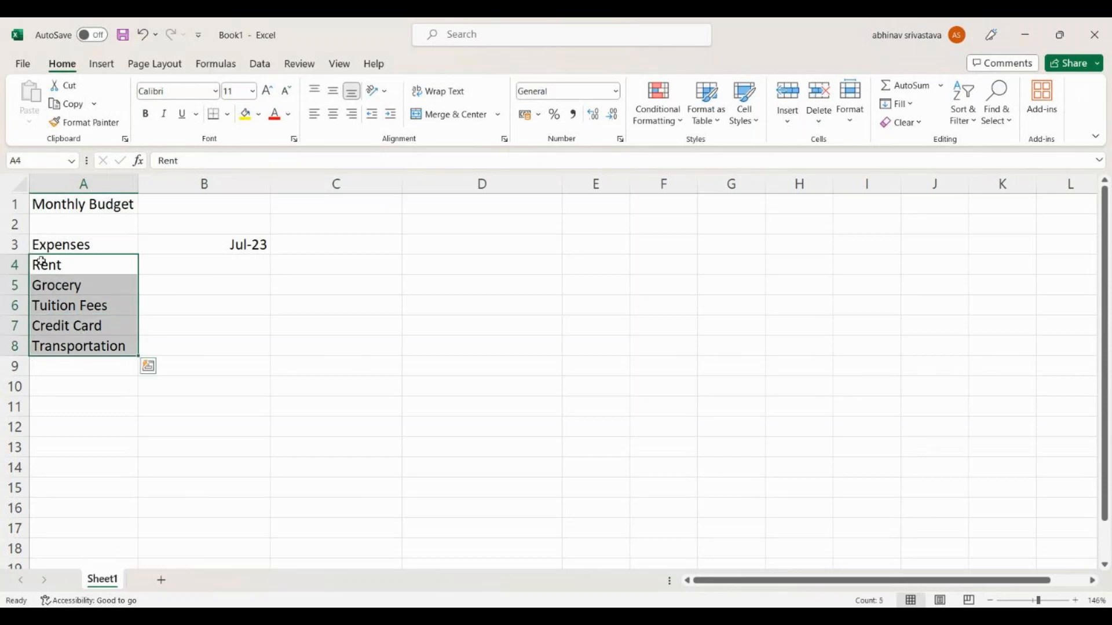
left_click(203, 244)
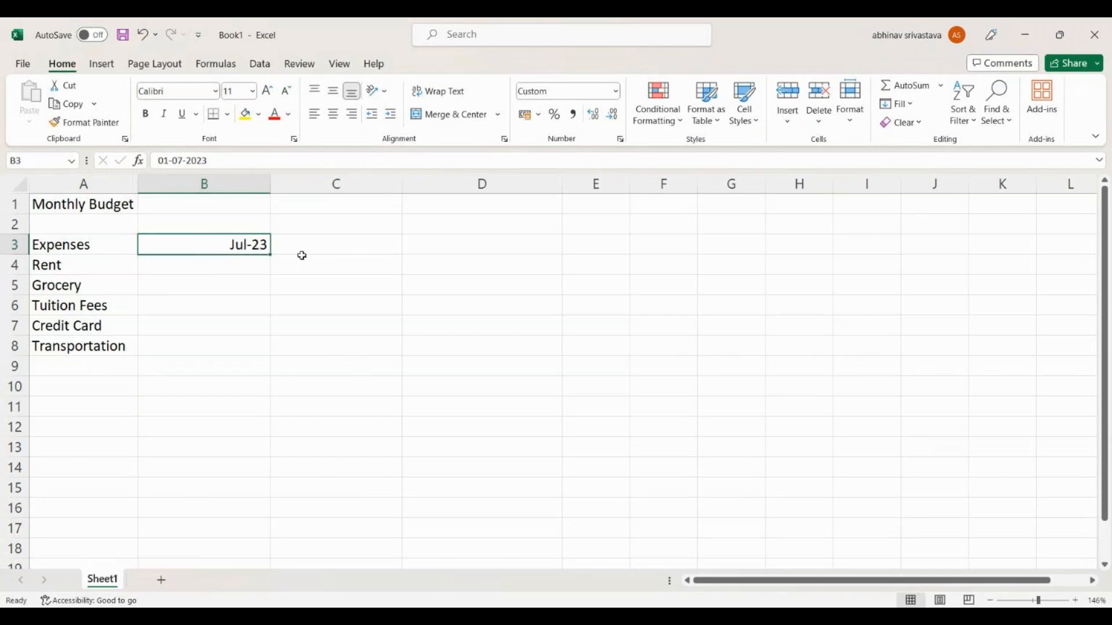
- Enter the month headings "Aug-2023" in cell C3 and "Sept-2023" in cell D3
left_click(344, 247)
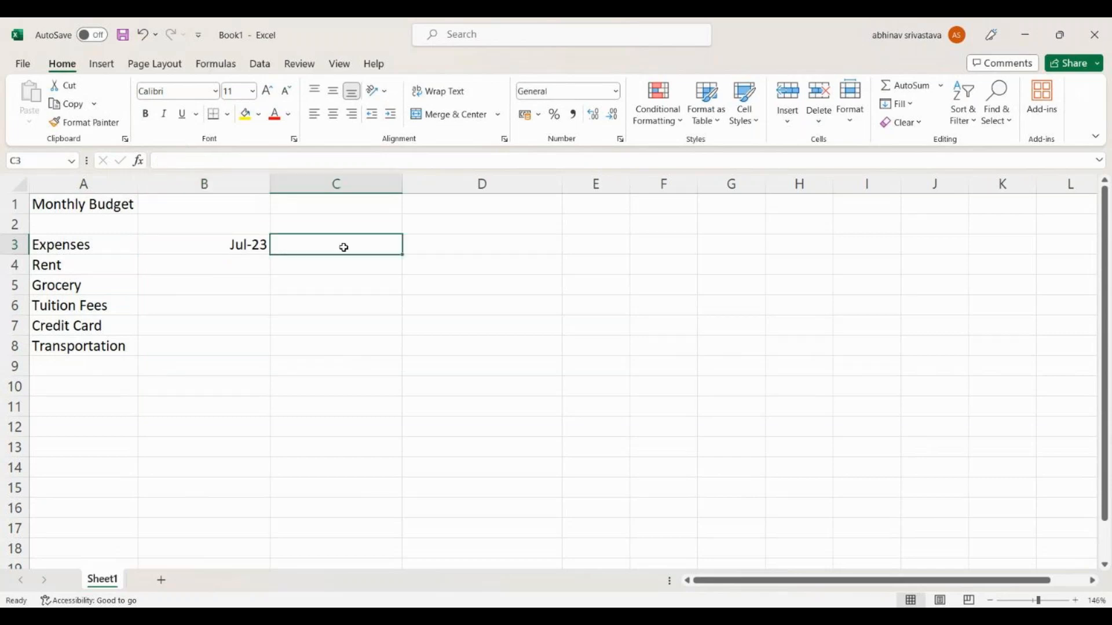
type("Au")
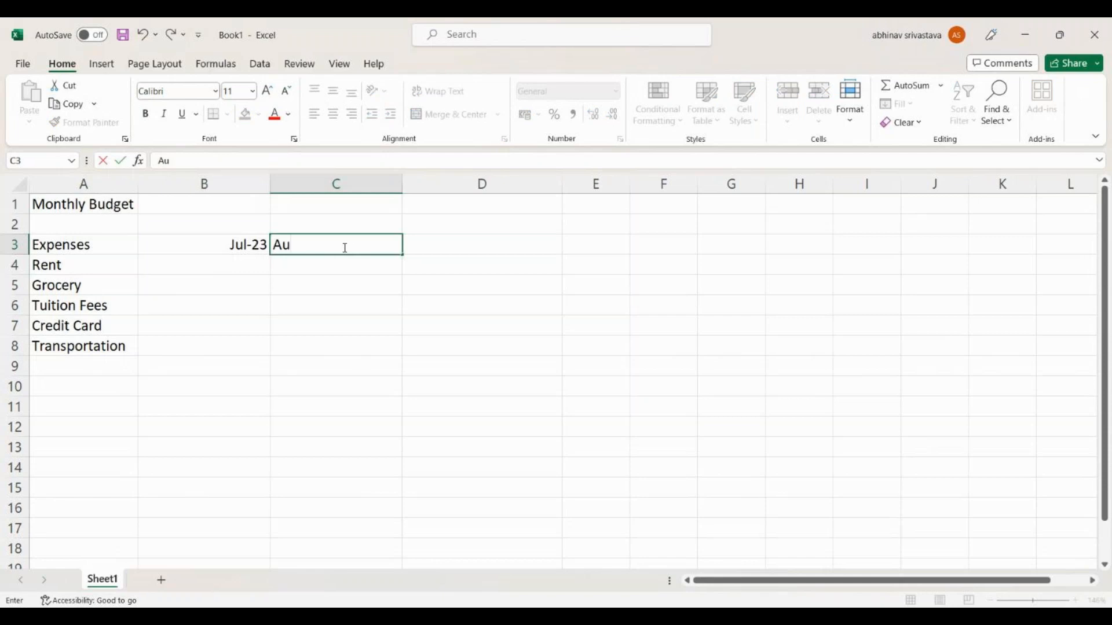
type("g-2023")
key("Tab")
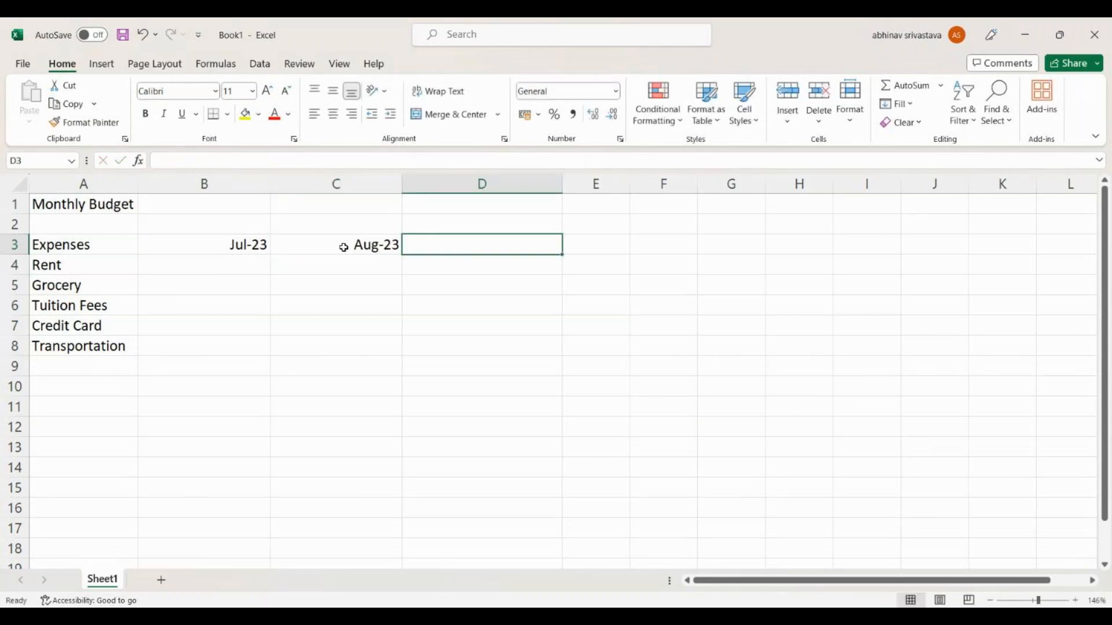
type("Sept")
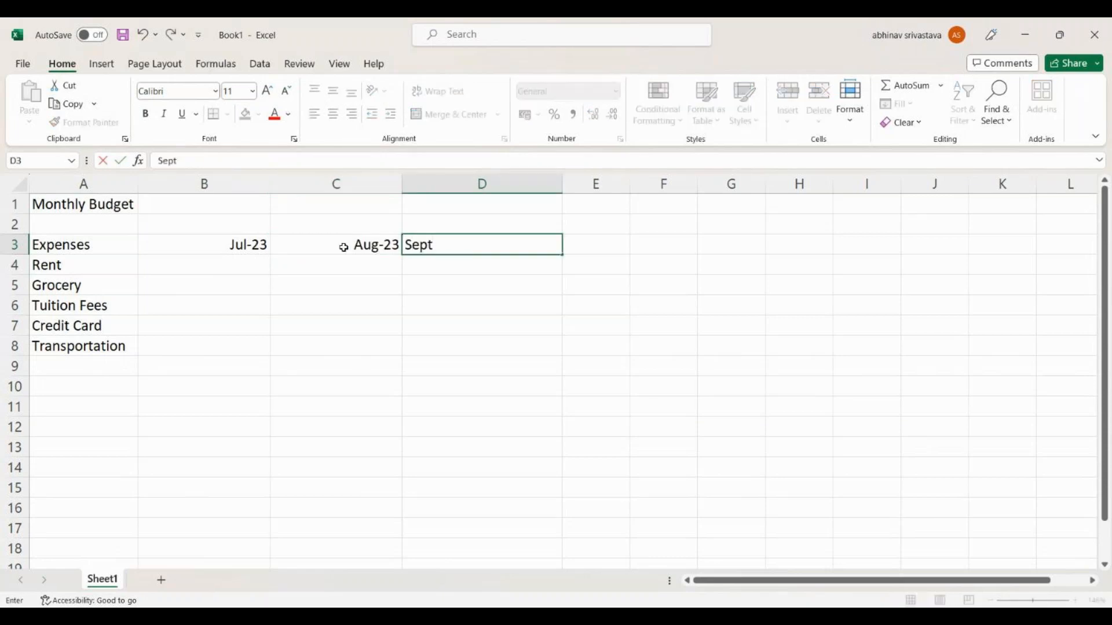
type("-2023")
key("Tab")
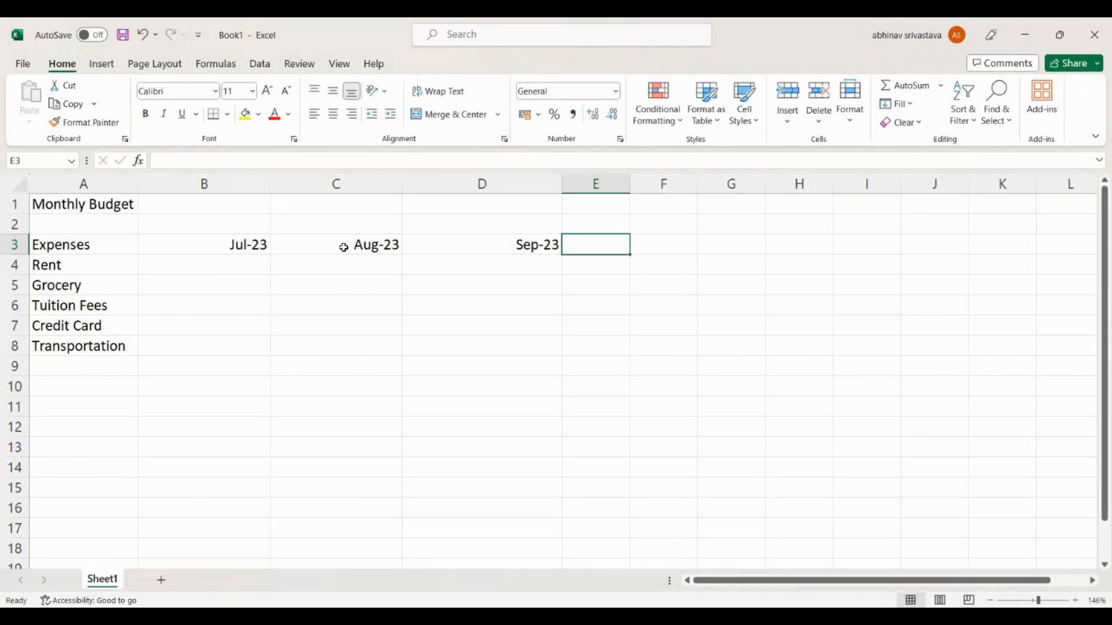
- Highlight the month headings in B3:D3 and the expense items in A4:A8 to review the table layout
left_click(499, 251)
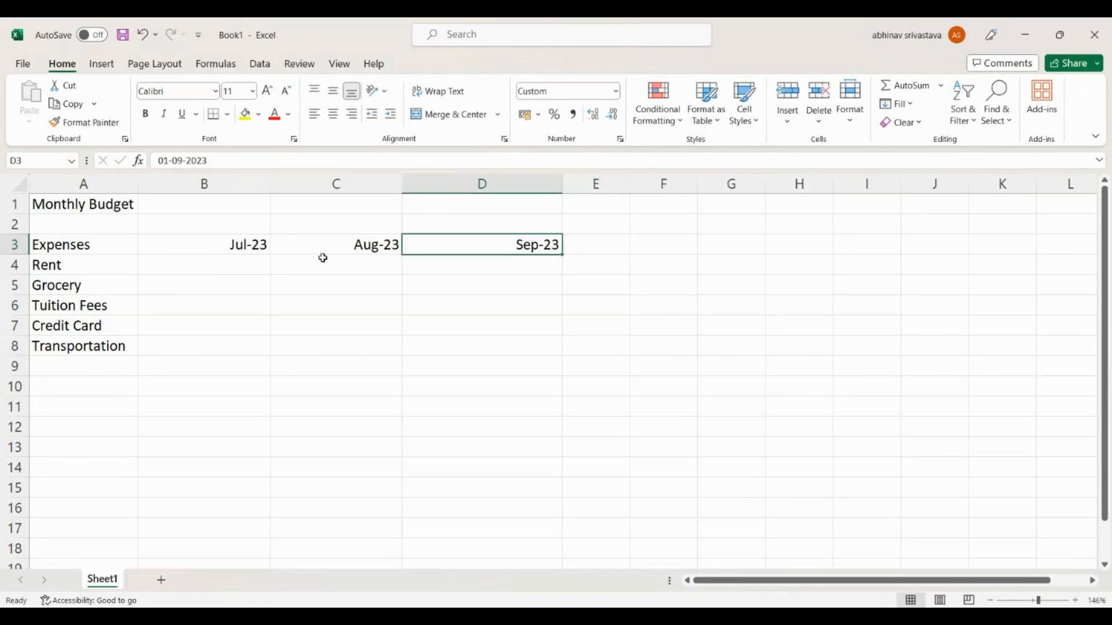
left_click_drag(193, 244, 484, 239)
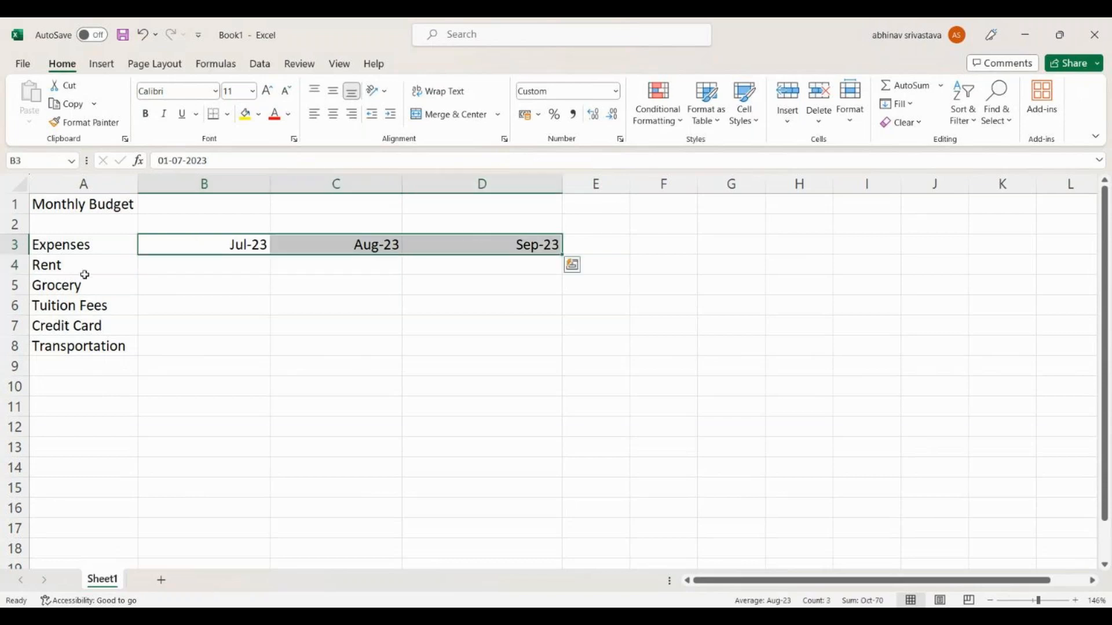
left_click_drag(51, 262, 67, 348)
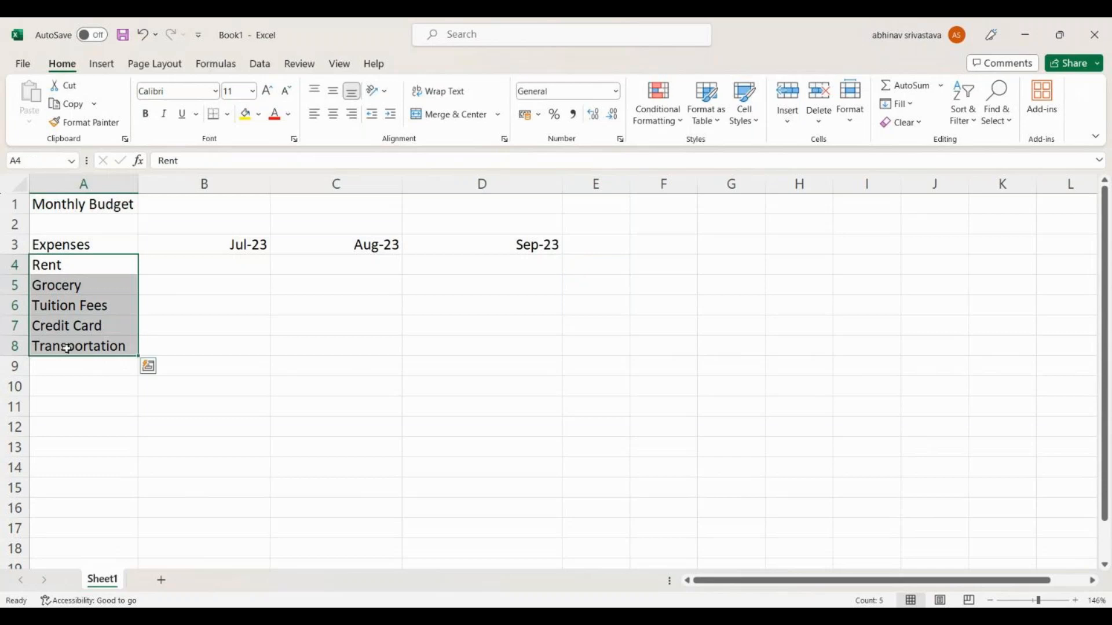
- Enter the July amounts in B4:B8: Rent 9000, Grocery 5600, Tuition Fees 3000, Credit Card 4800 and Transportation 2100
left_click(195, 319)
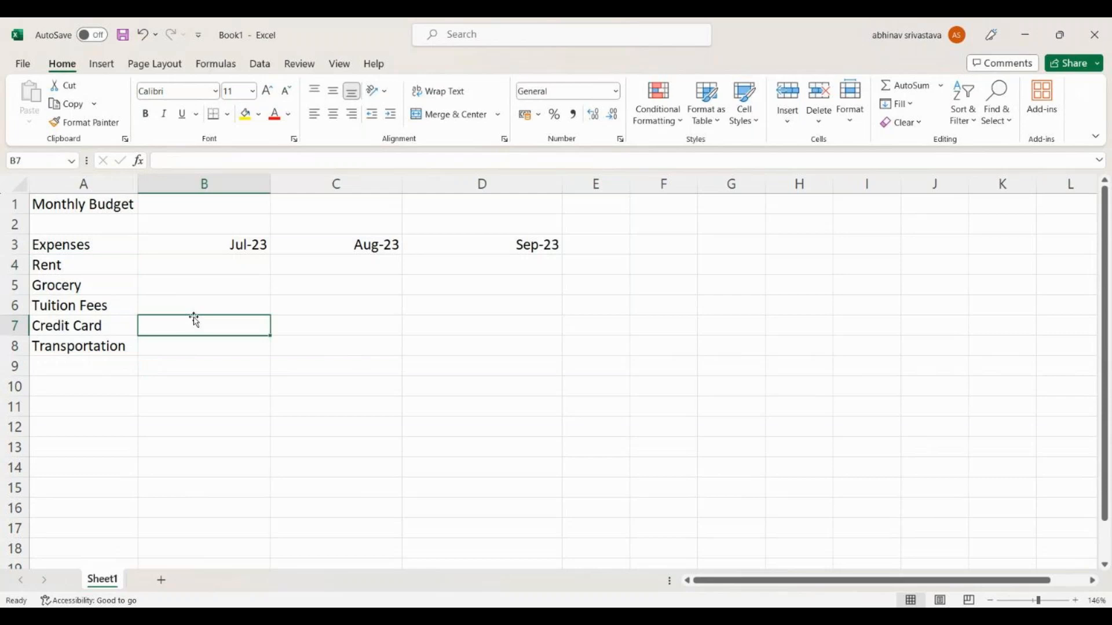
left_click(214, 265)
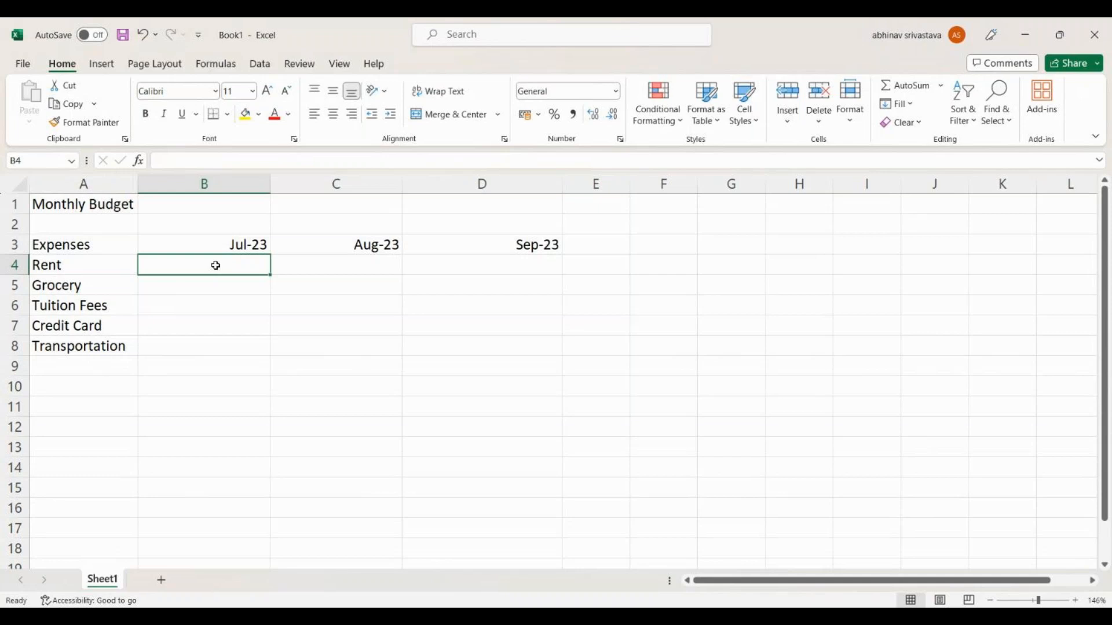
type("9000")
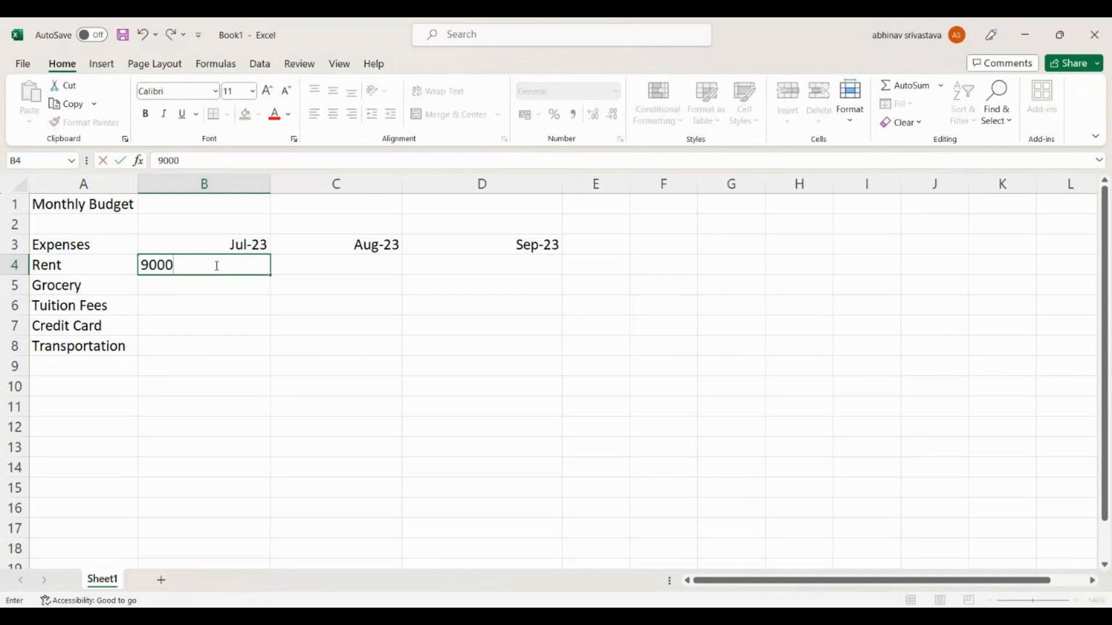
key("Return")
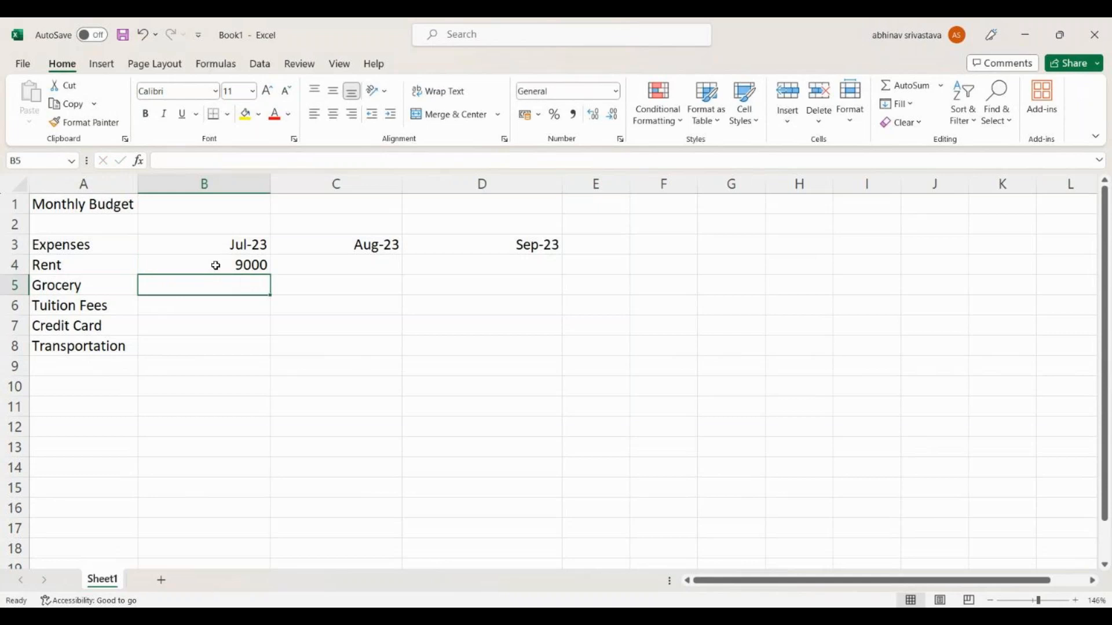
type("5600")
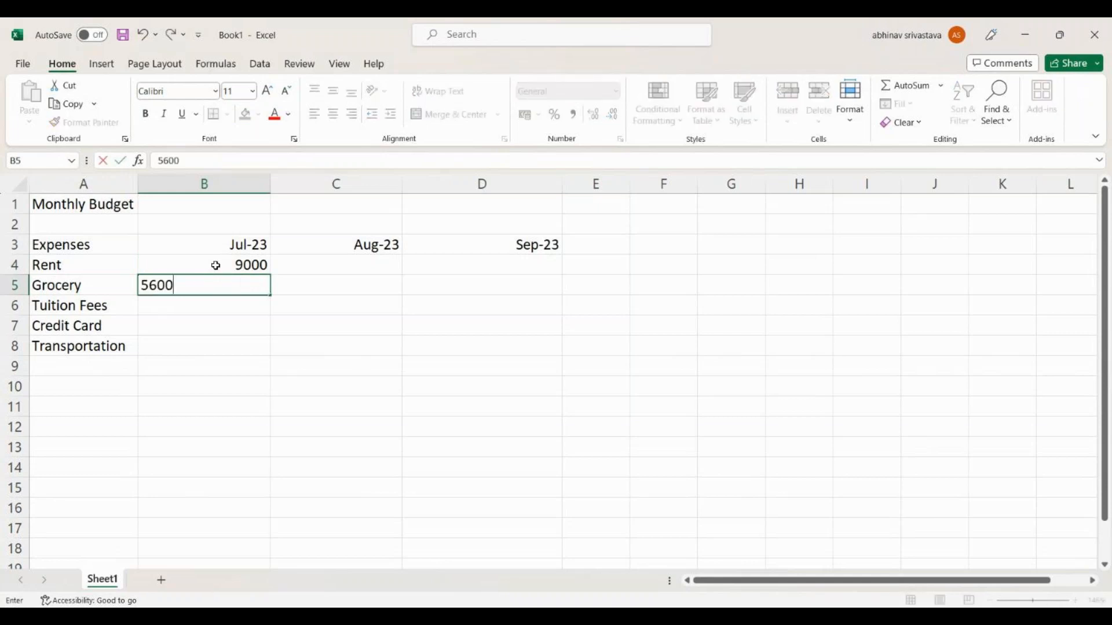
key("Return")
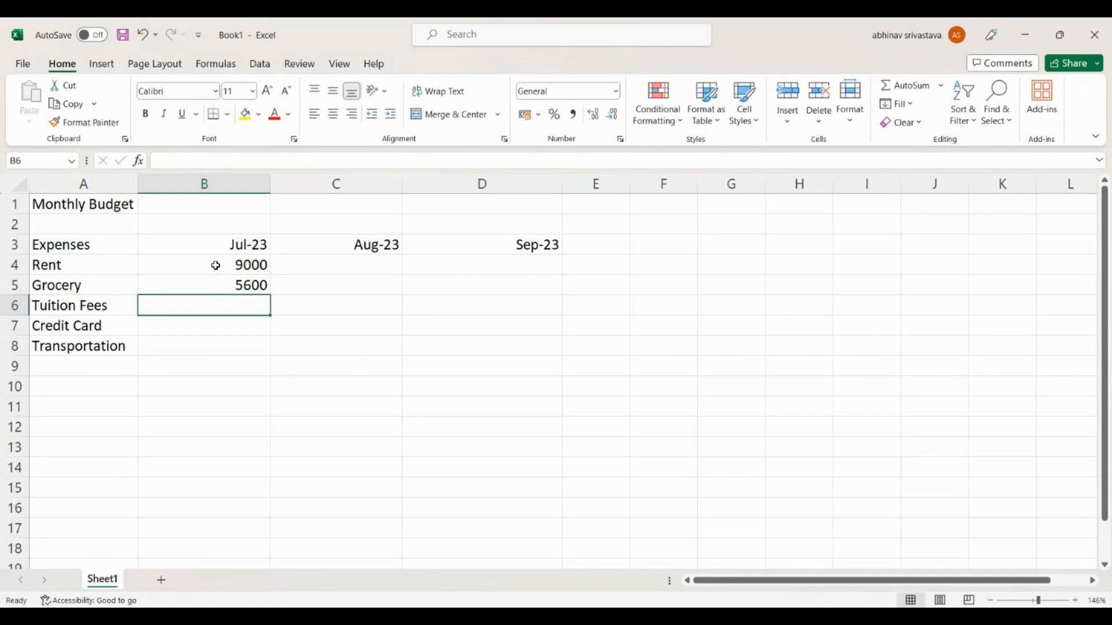
type("3000")
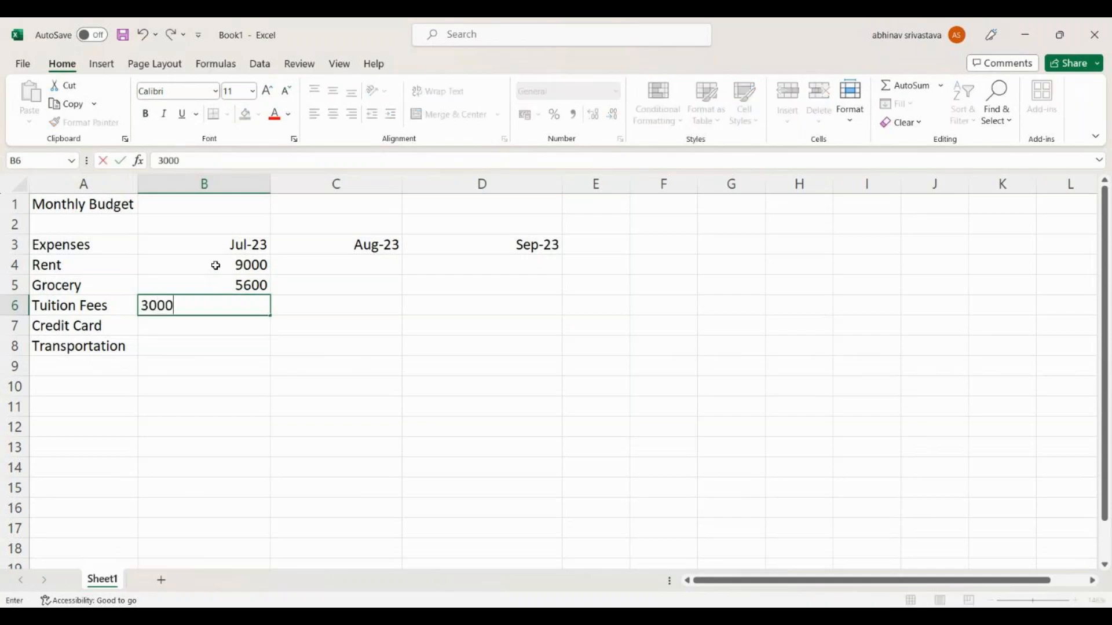
key("Return")
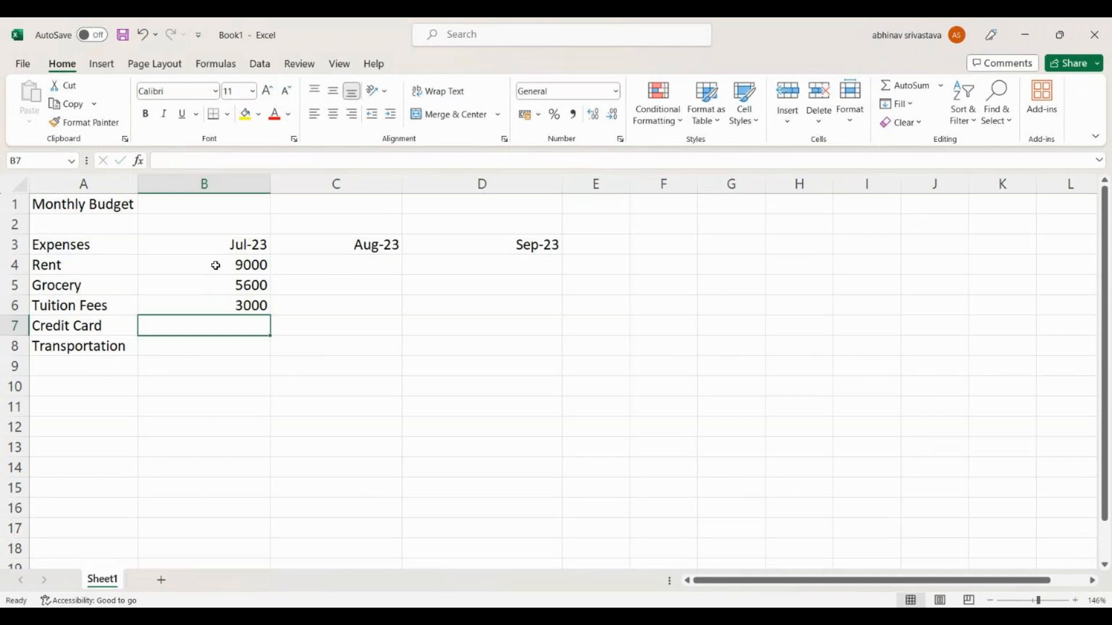
type("4")
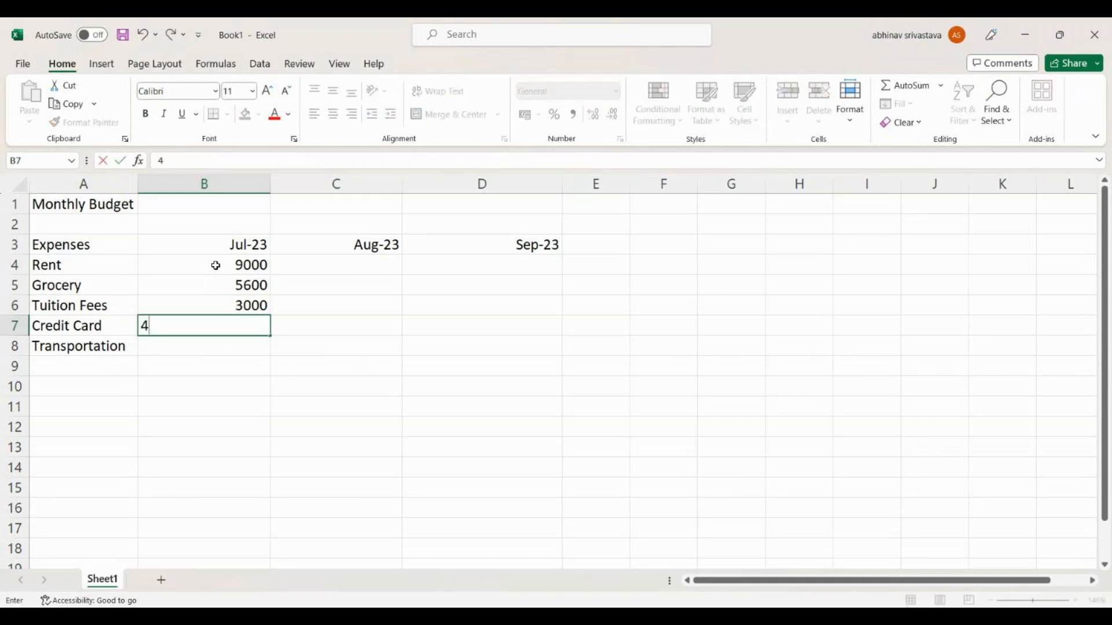
type("800")
key("Return")
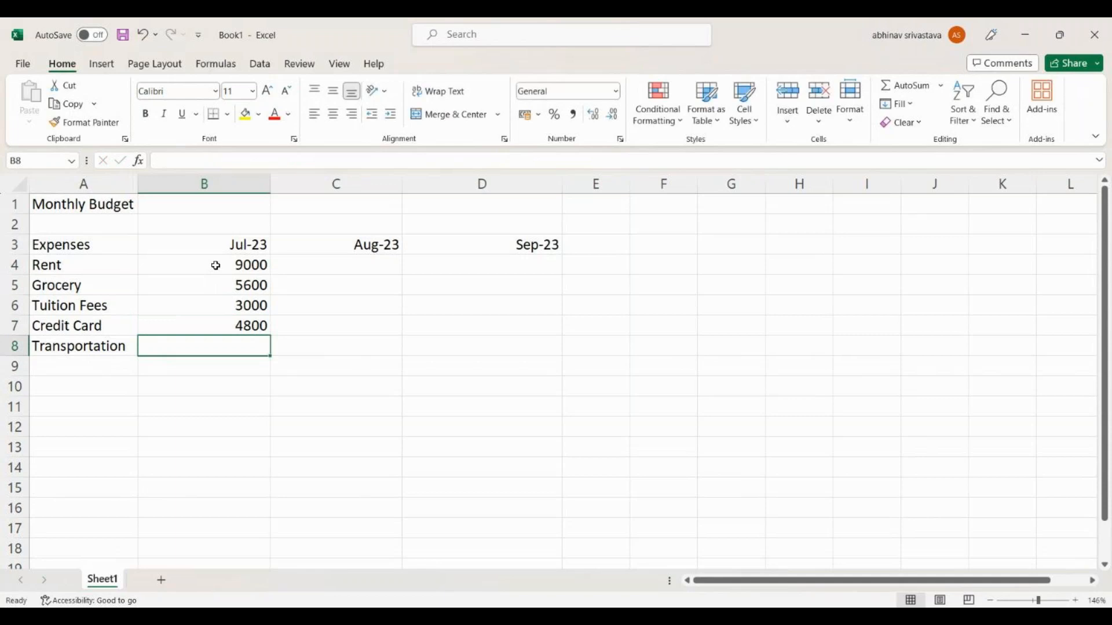
type("2100")
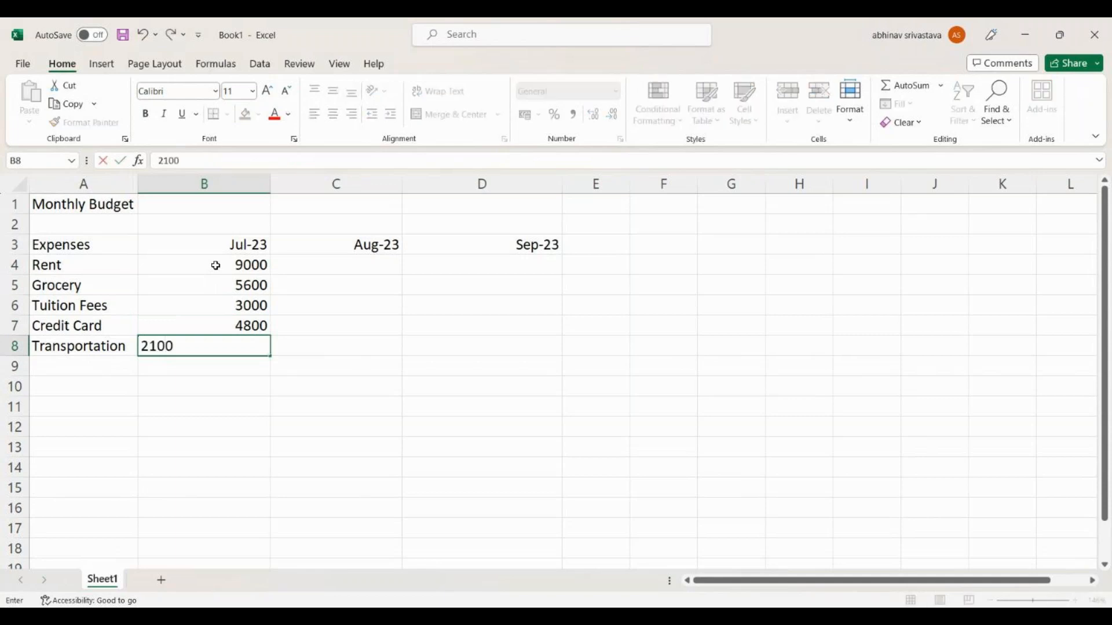
key("Tab")
- Highlight the expense items in column A, the month headings in row 3 and the July amounts in B4:B8 to review the table layout
left_click_drag(200, 263, 191, 346)
left_click(100, 275)
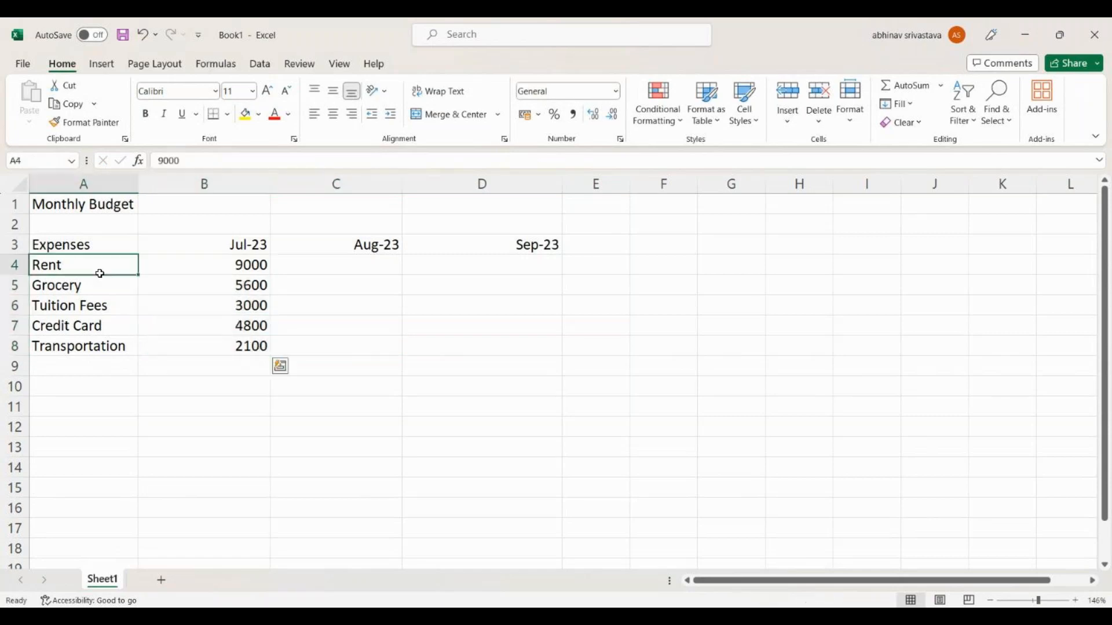
left_click_drag(103, 264, 99, 359)
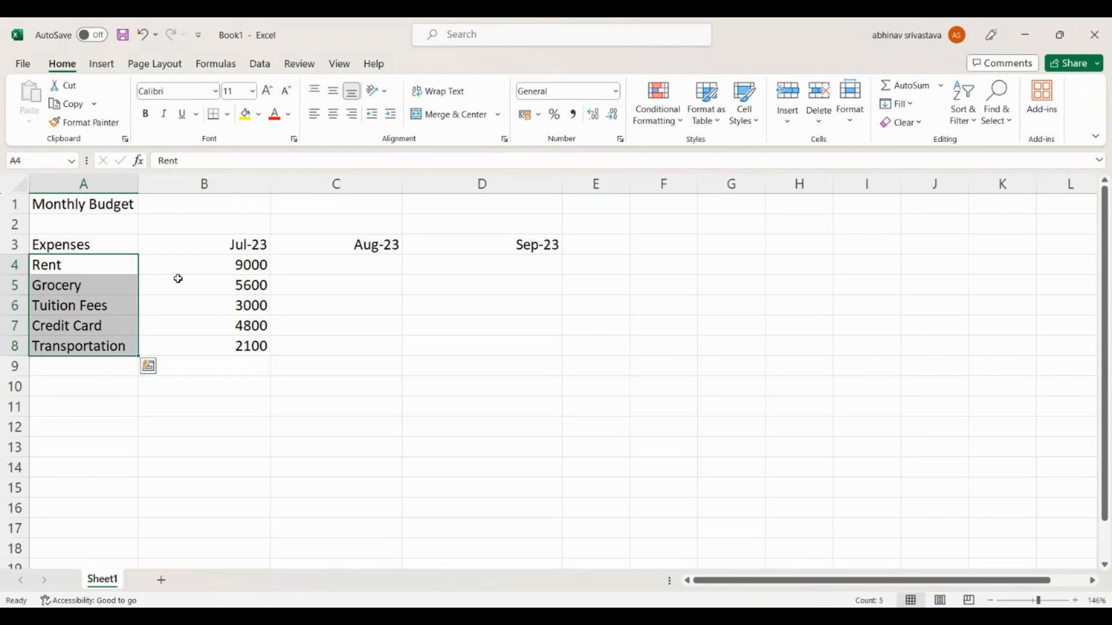
left_click(198, 251)
left_click_drag(199, 250, 493, 242)
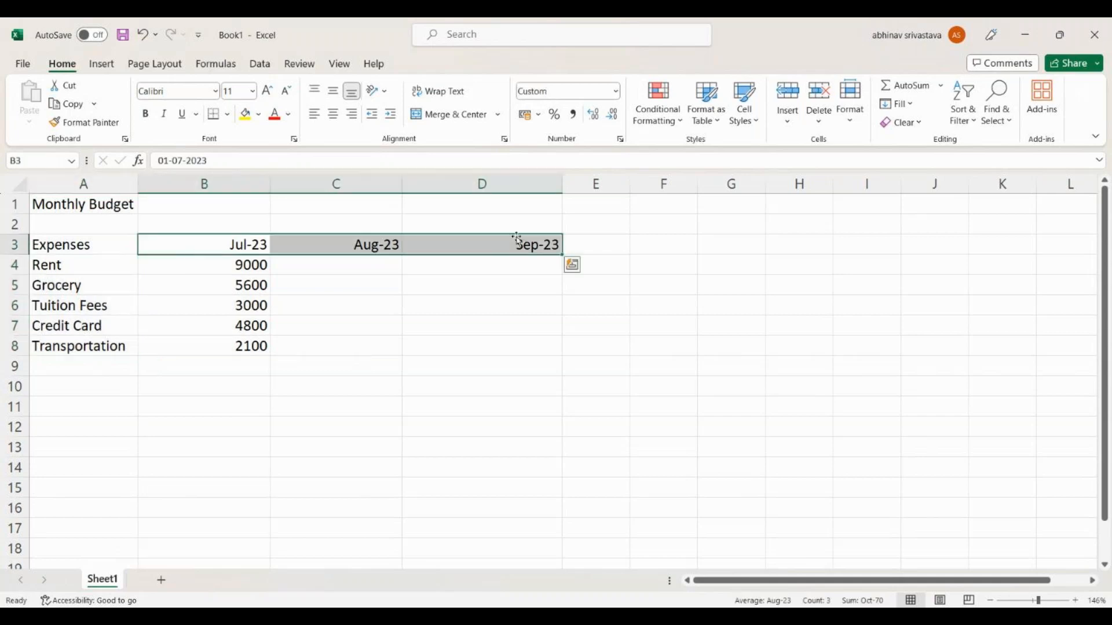
left_click_drag(92, 264, 87, 350)
left_click(199, 262)
left_click_drag(198, 263, 197, 349)
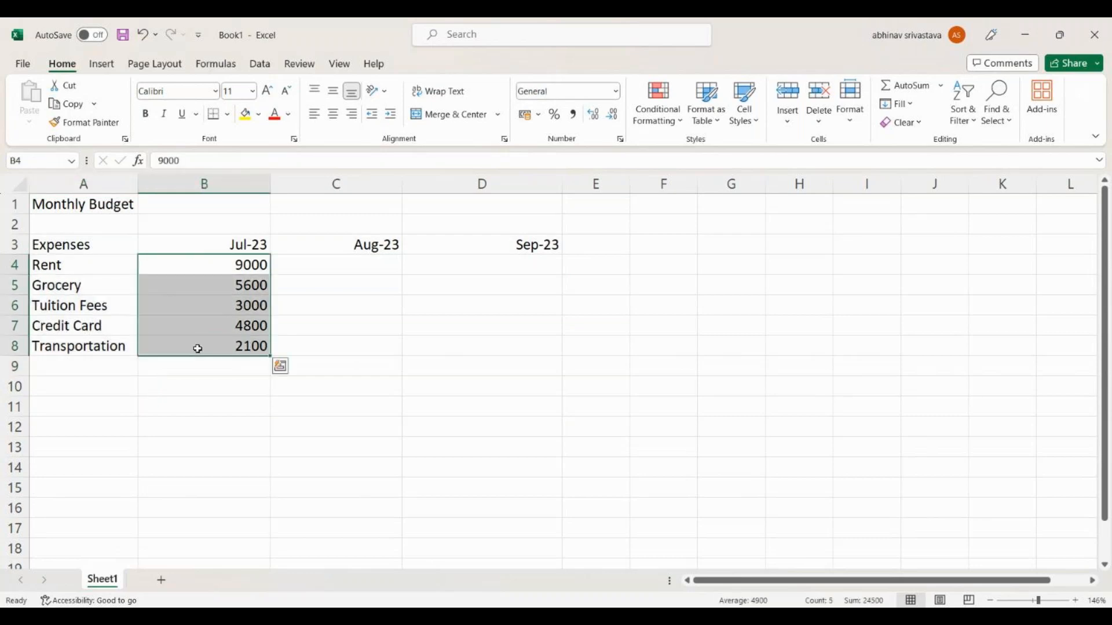
left_click(197, 349)
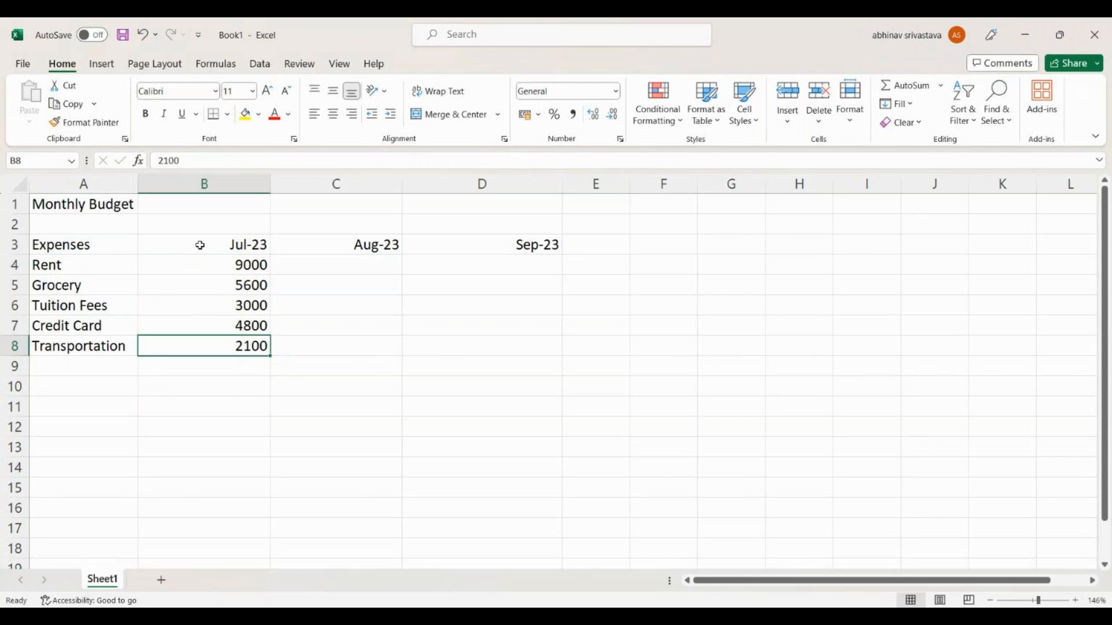
left_click_drag(200, 246, 484, 238)
left_click(330, 287)
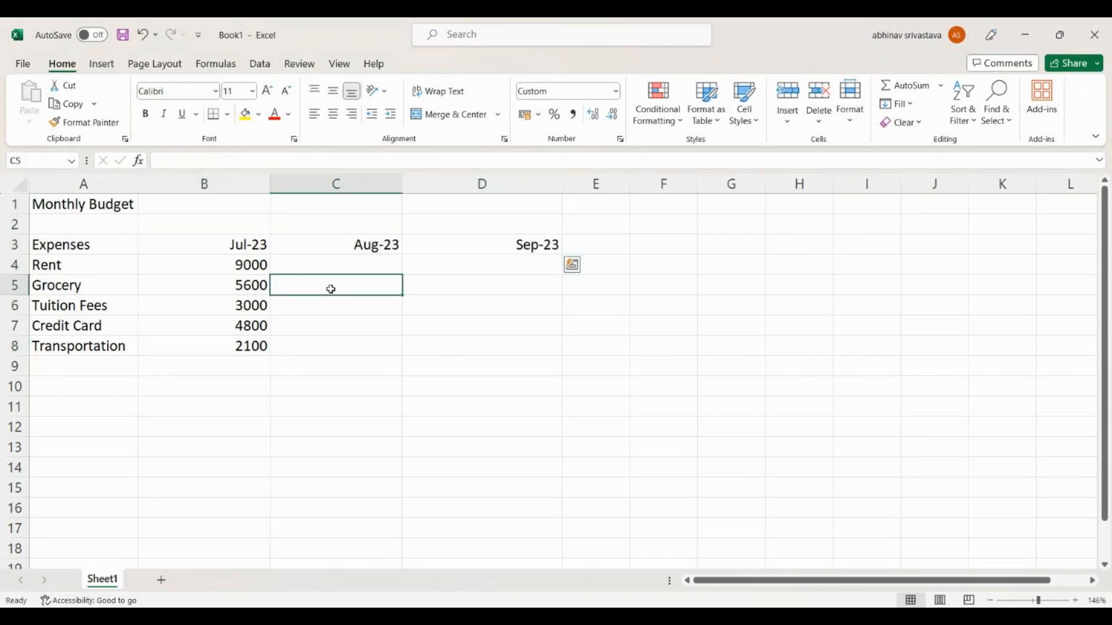
left_click_drag(77, 267, 93, 346)
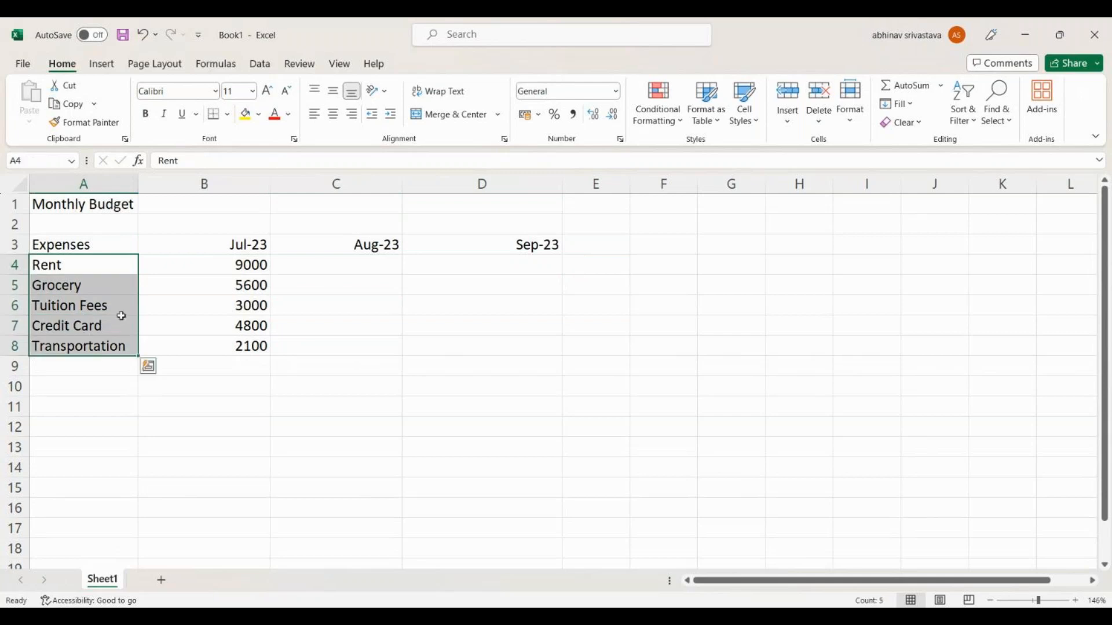
left_click_drag(182, 250, 645, 249)
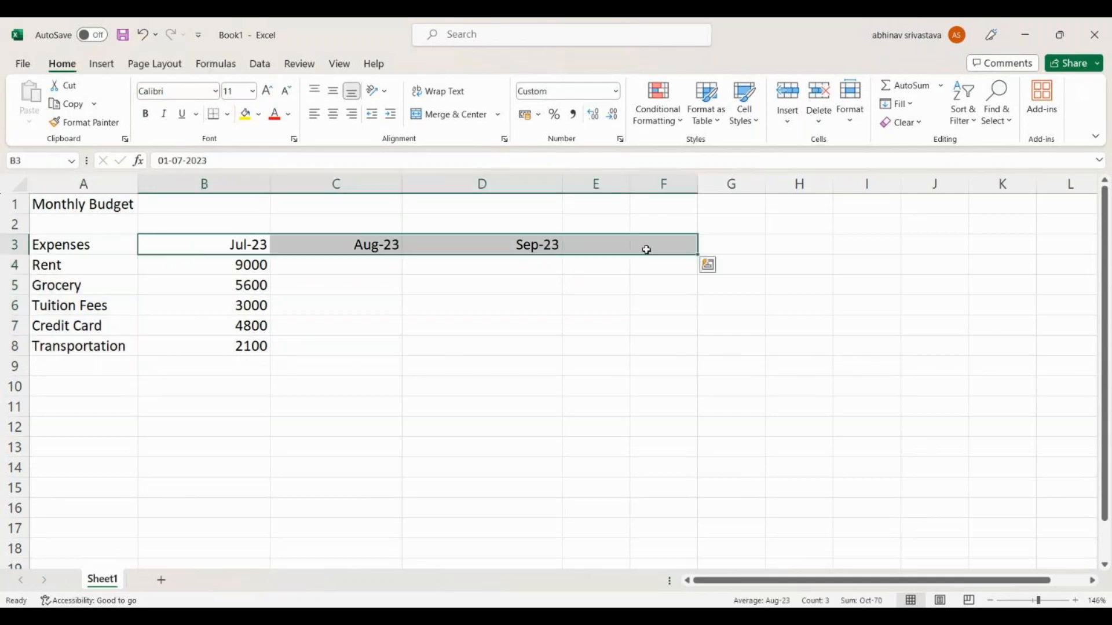
left_click(121, 261)
left_click_drag(121, 261, 104, 447)
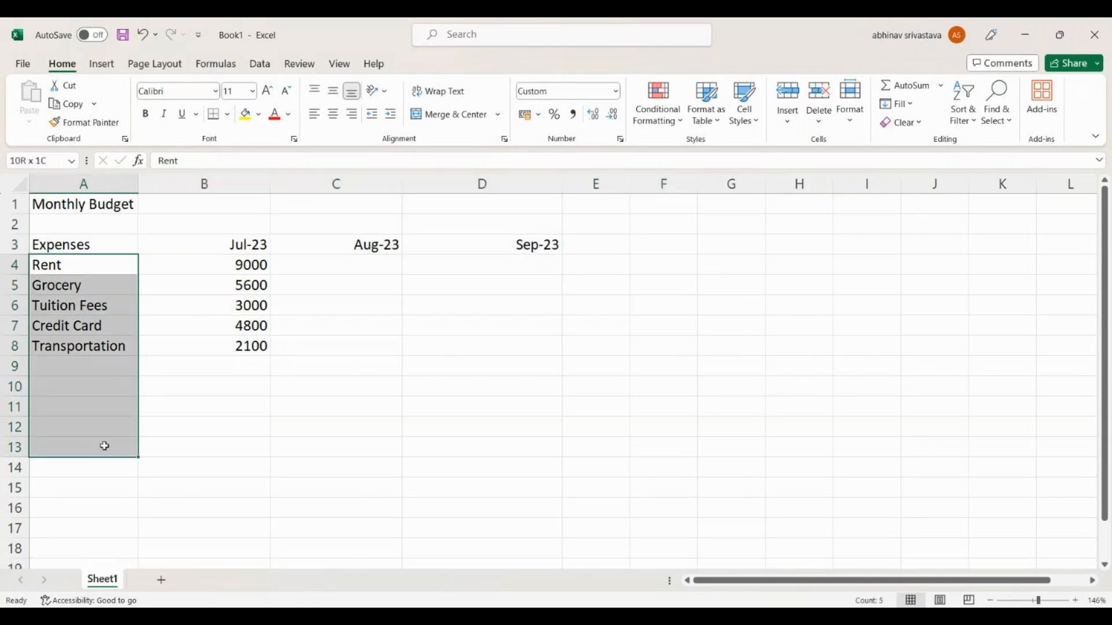
left_click(104, 446)
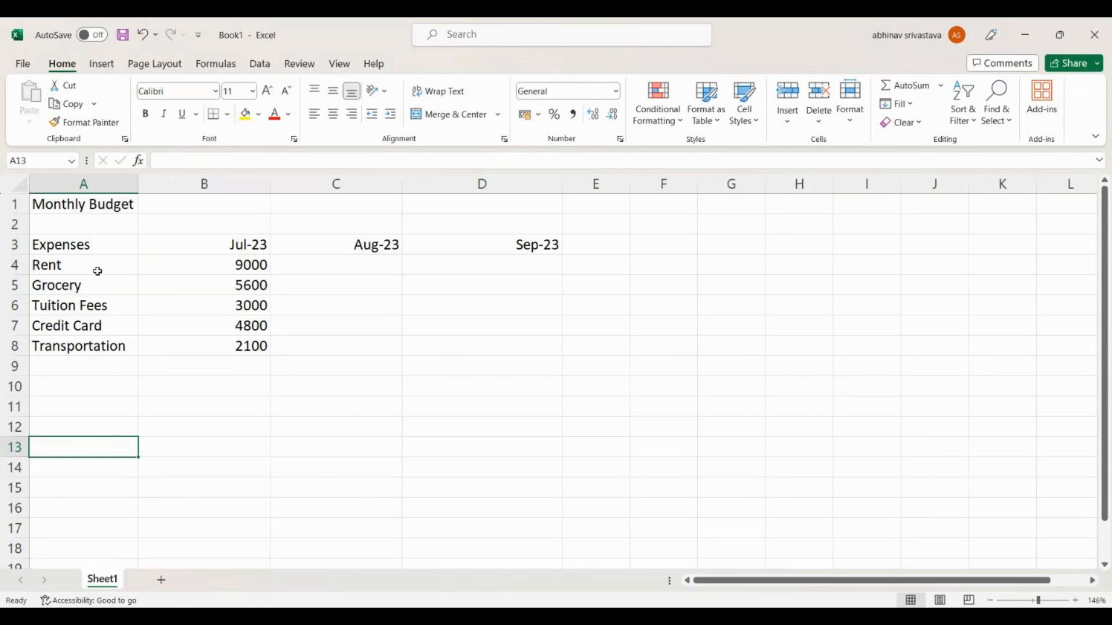
- Enter the August amounts in C4:C8: Rent 9400, Grocery 5300, Tuition Fees 3000, Credit Card 4800 and Transportation 2400
left_click(316, 271)
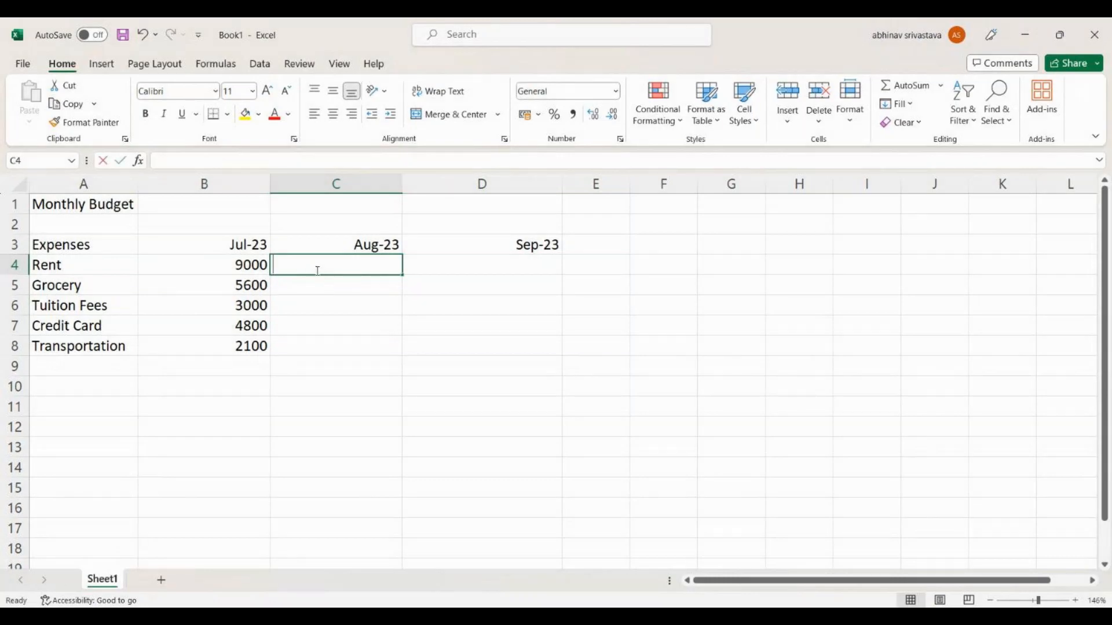
type("9400")
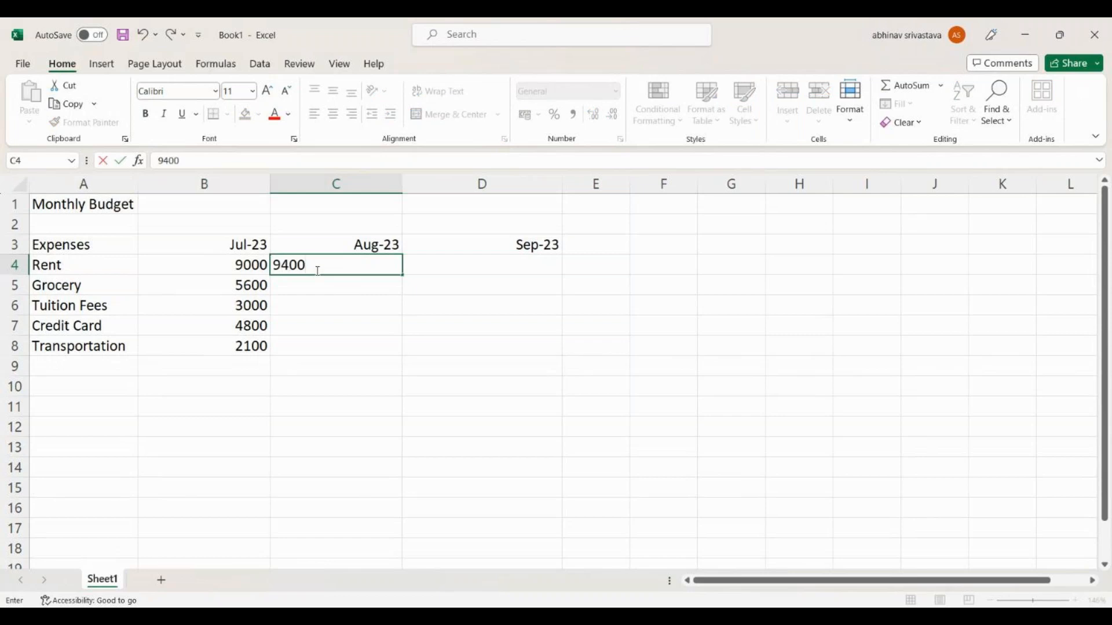
key("Return")
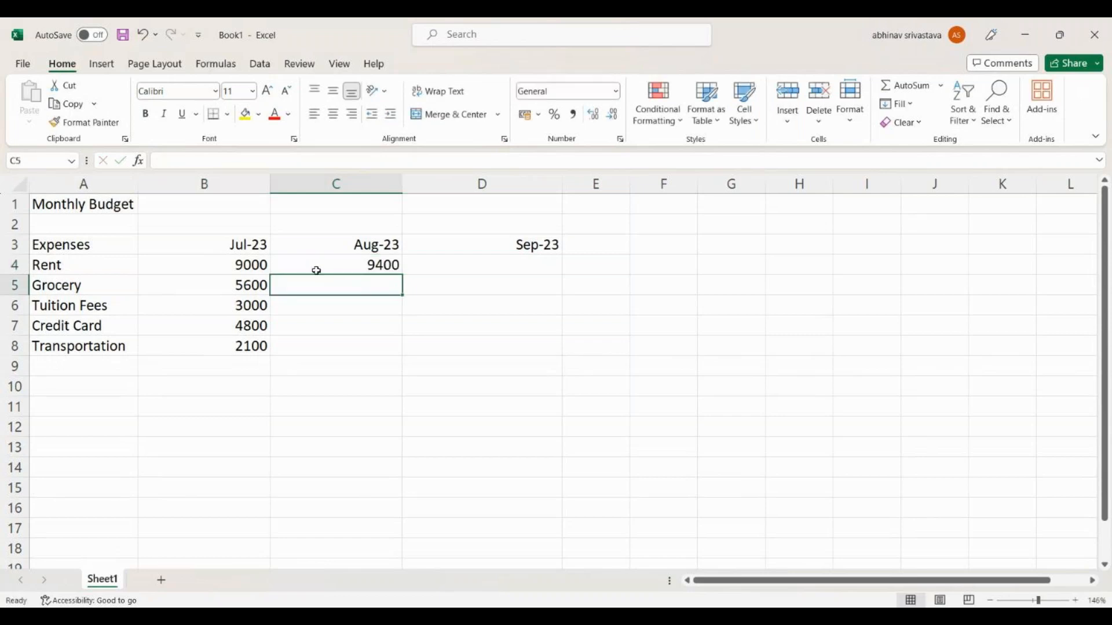
type("53")
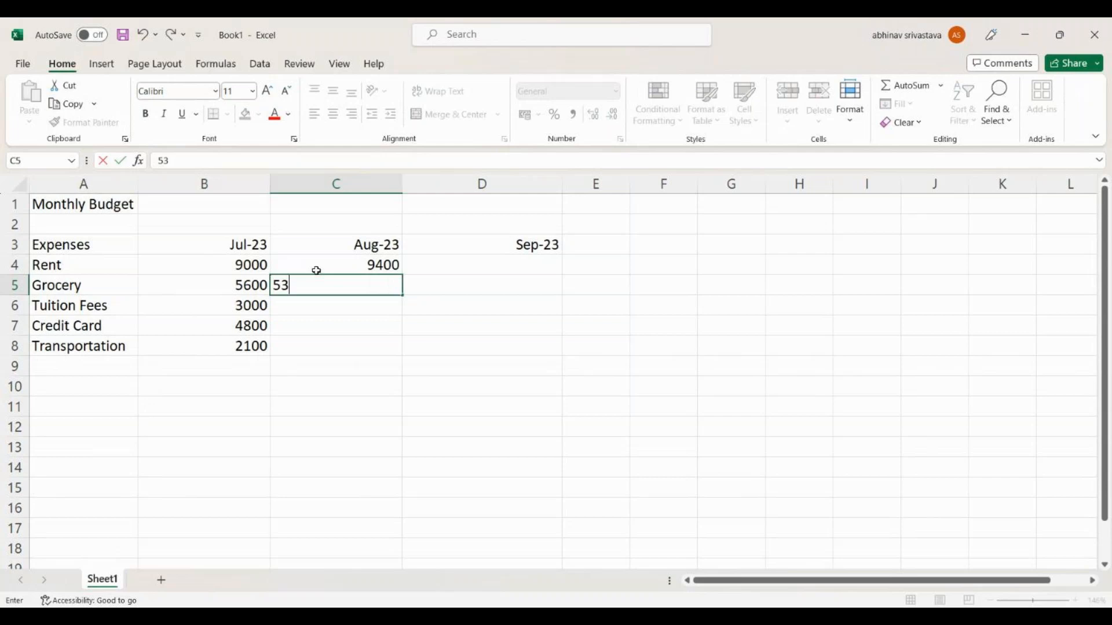
type("00")
key("Return")
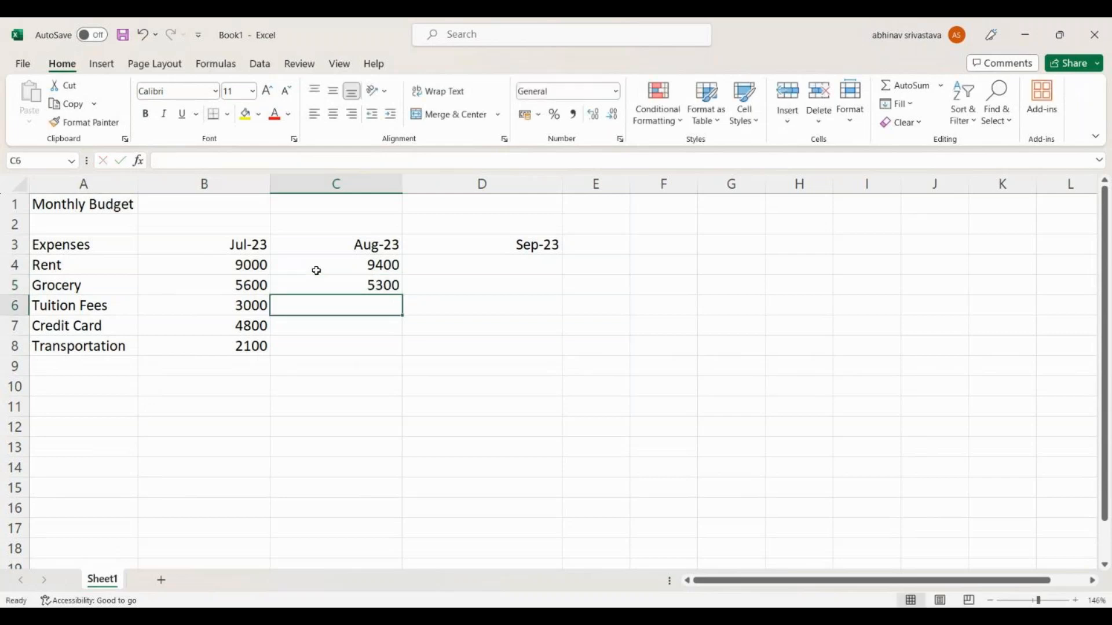
type("3000")
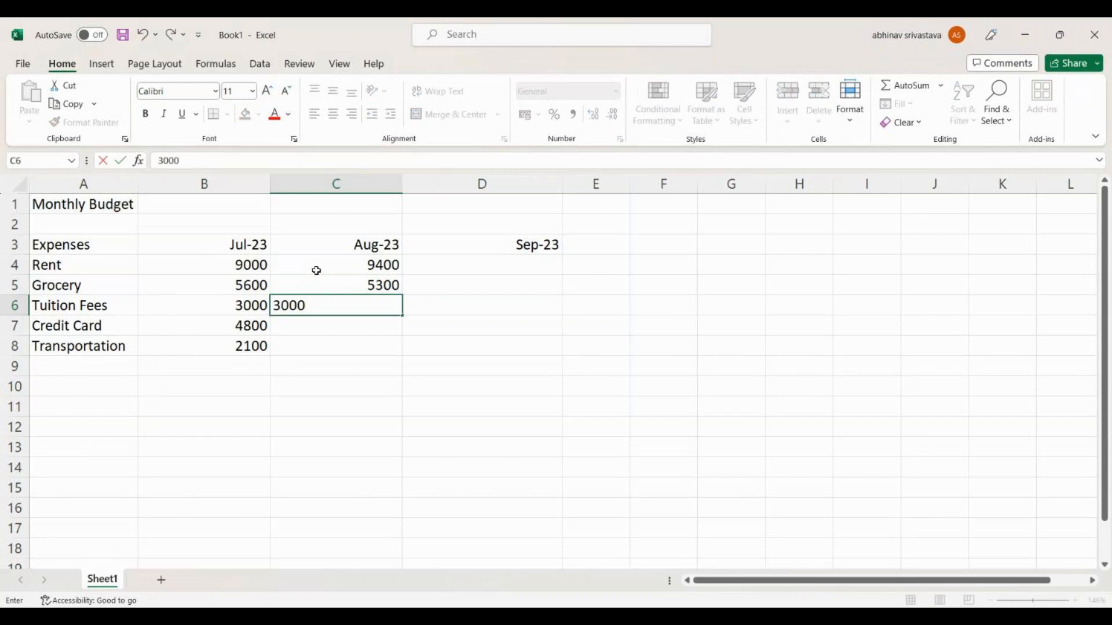
key("Return")
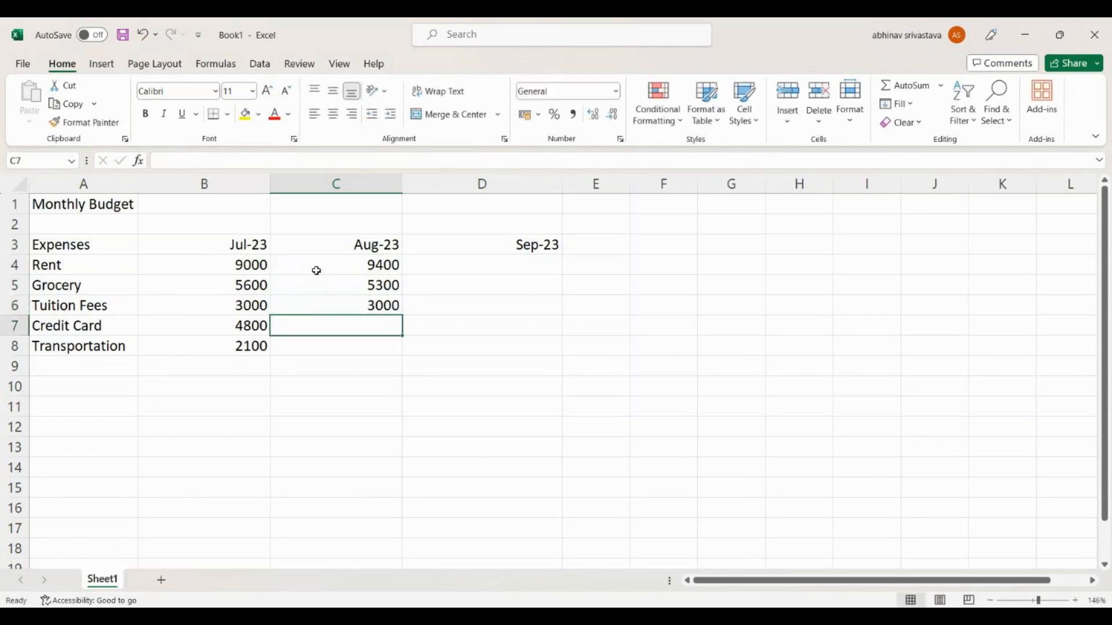
type("4800")
key("Return")
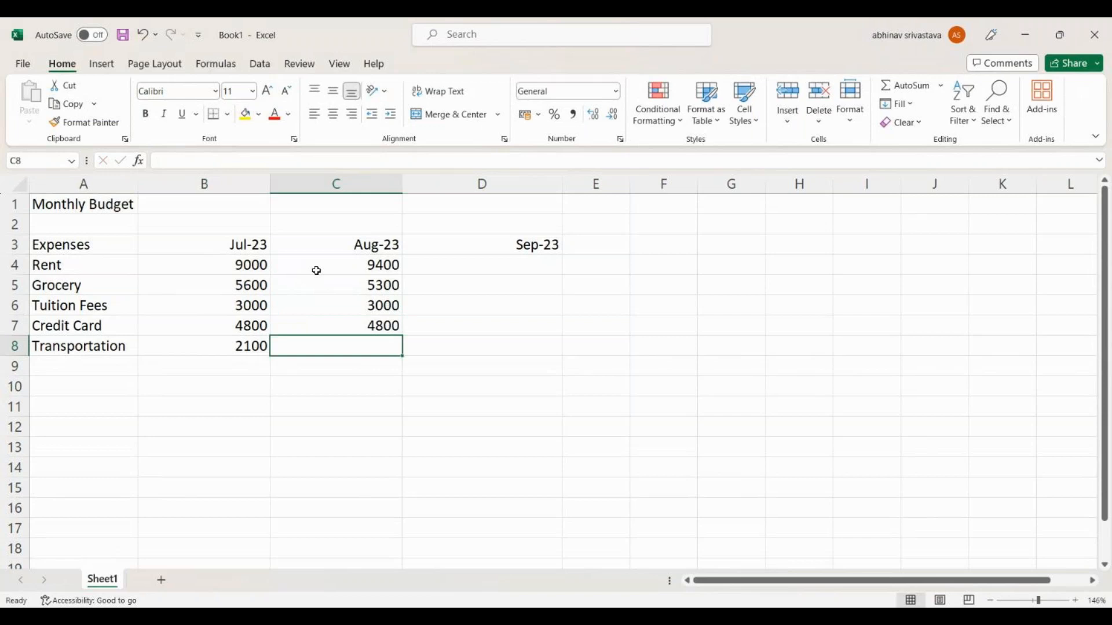
type("2400")
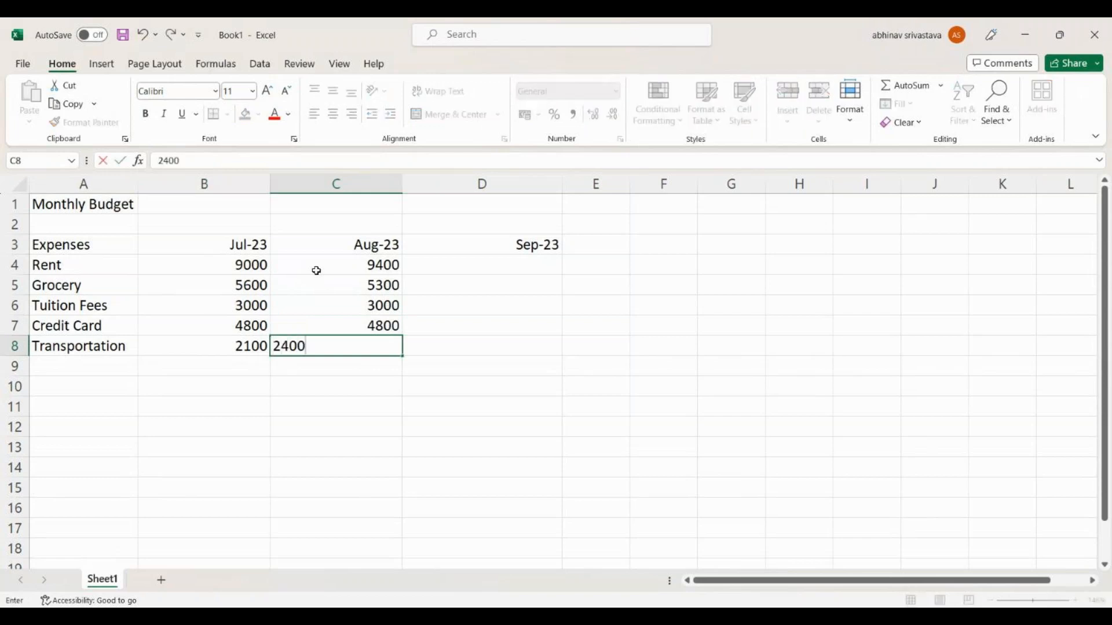
left_click(458, 327)
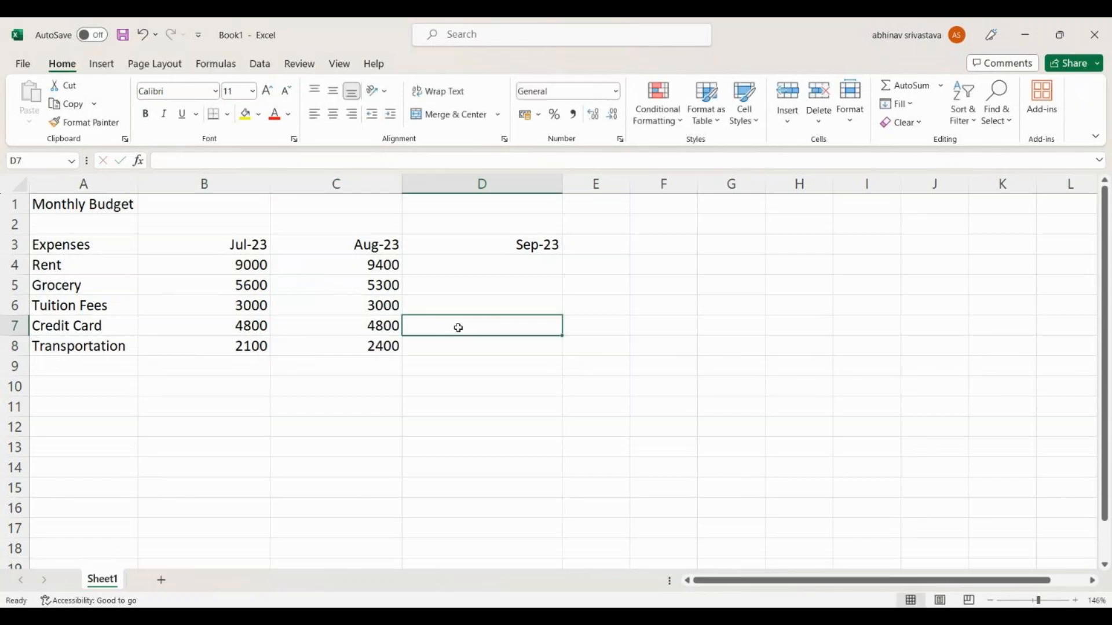
left_click_drag(360, 245, 345, 342)
- Enter the September amounts in D4:D8: Rent 9600, Grocery 5400, Tuition Fees 2800, Credit Card 4500 and Transportation 2000
left_click(485, 263)
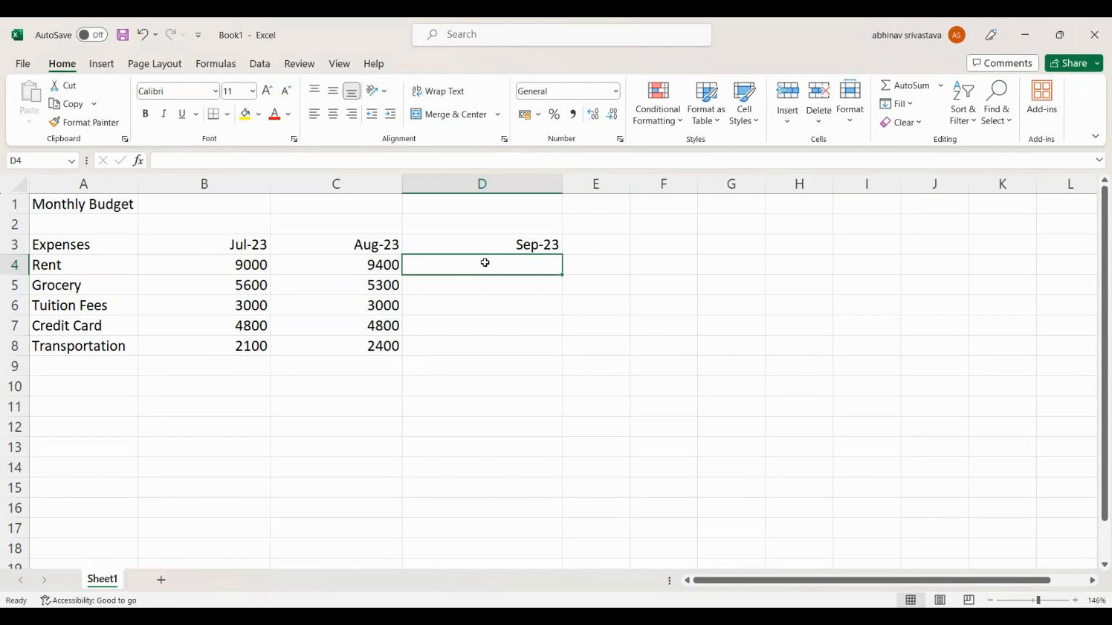
type("9600")
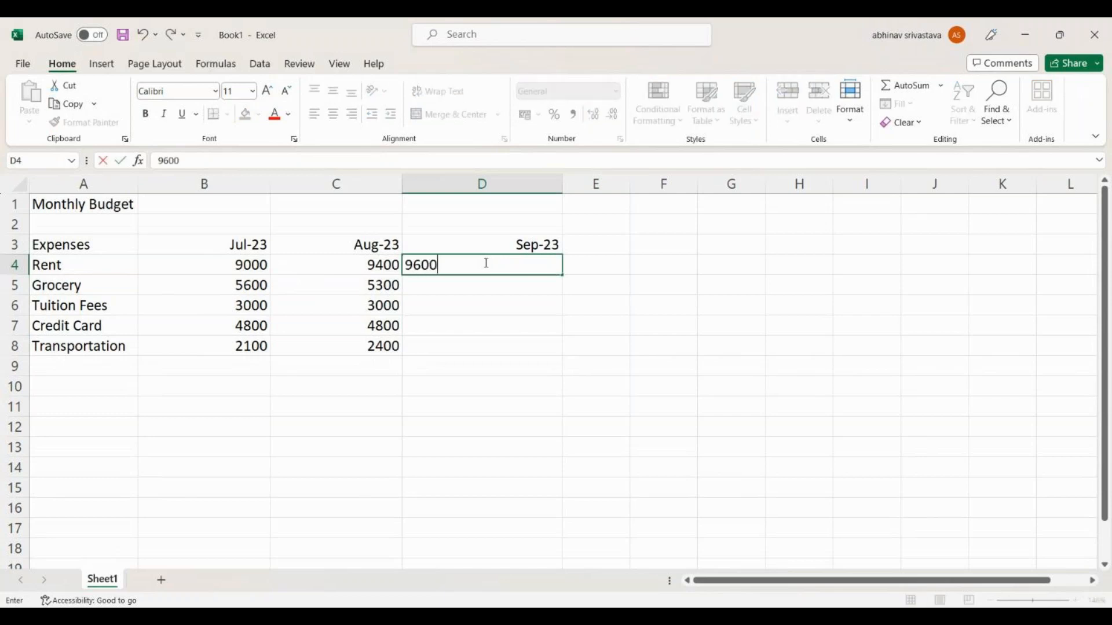
key("Return")
type("5400")
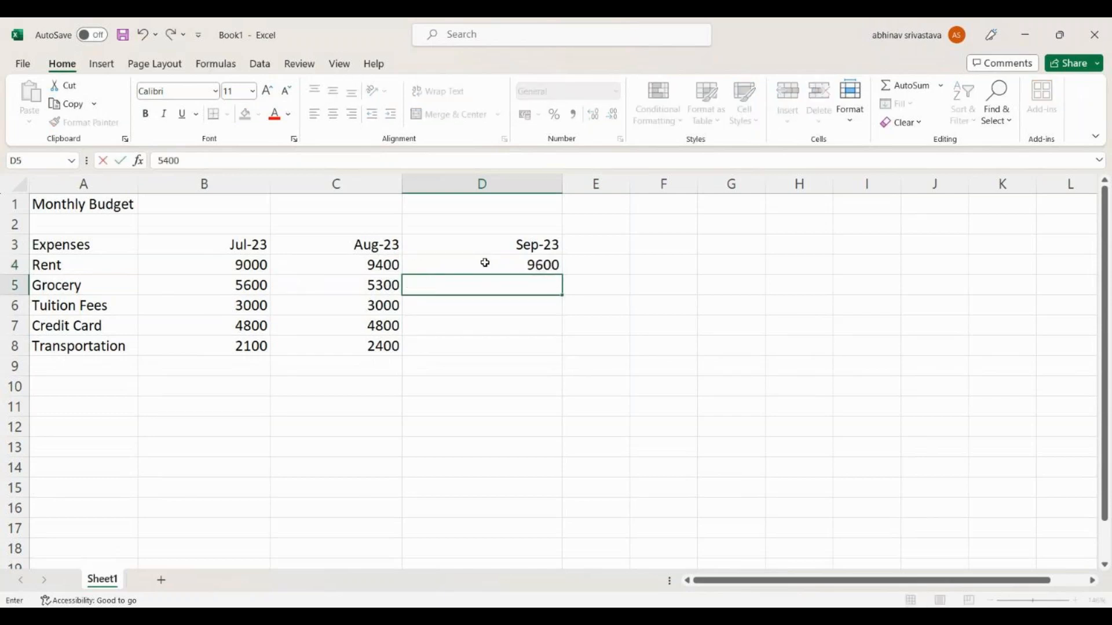
key("Return")
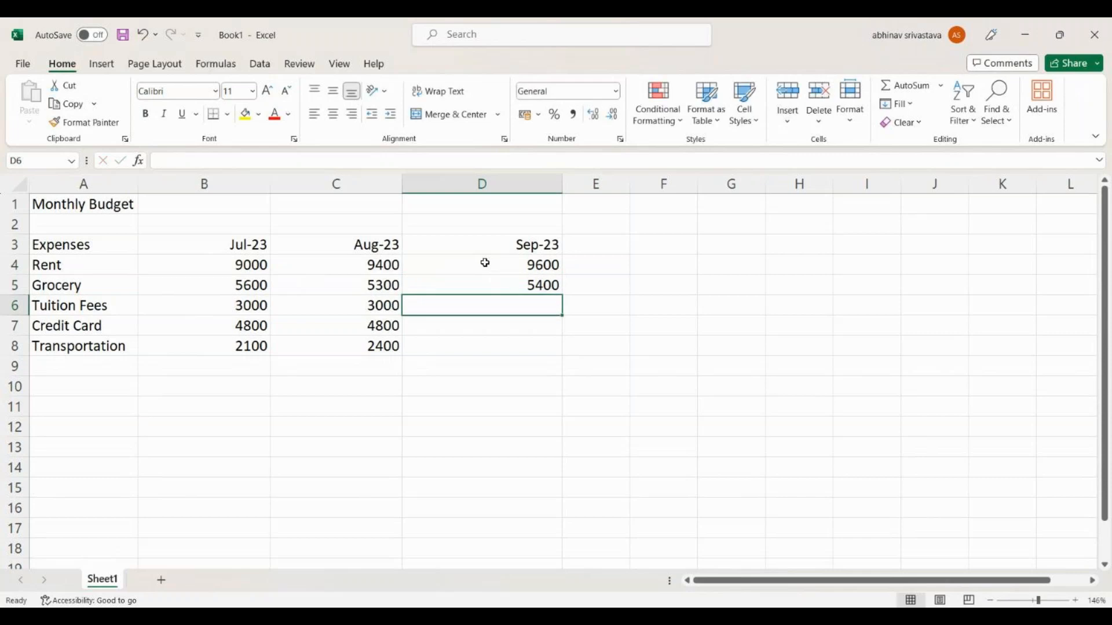
type("2800")
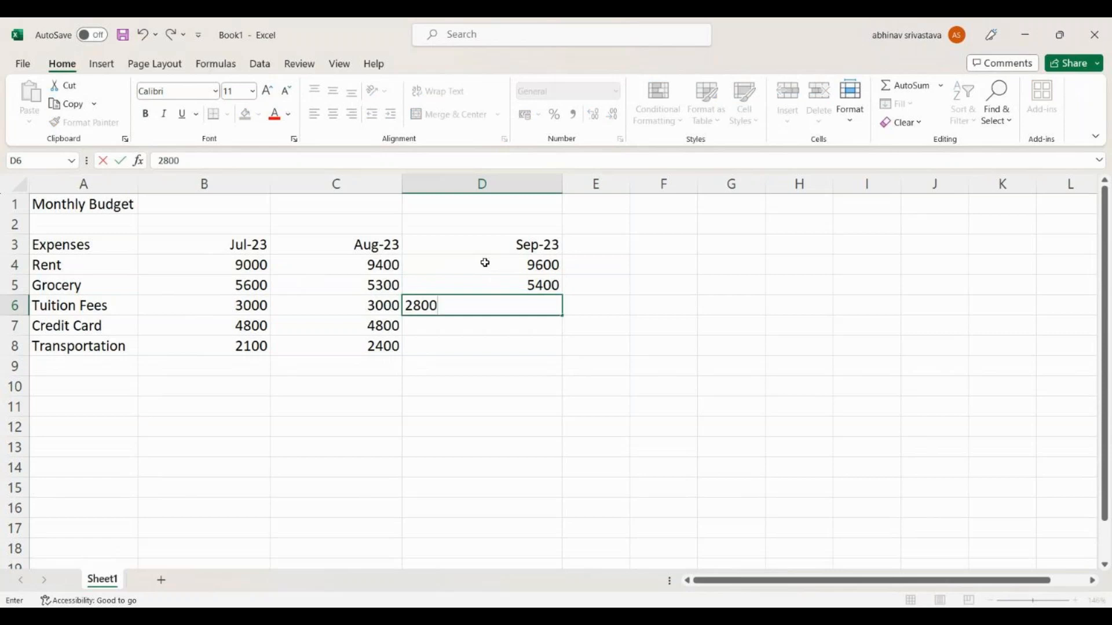
key("Return")
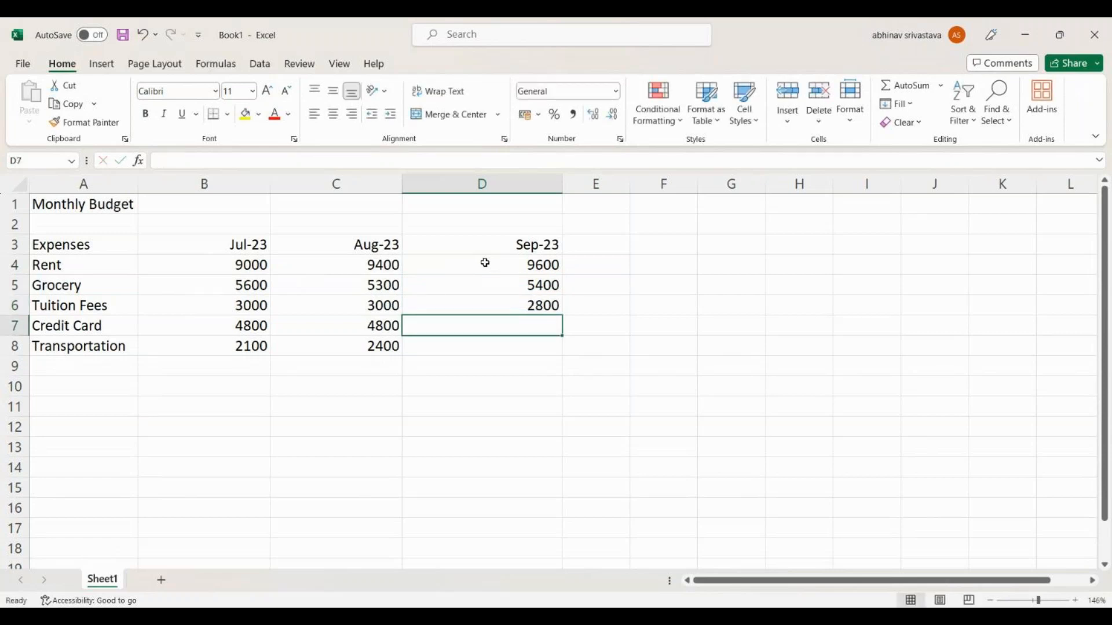
type("4500")
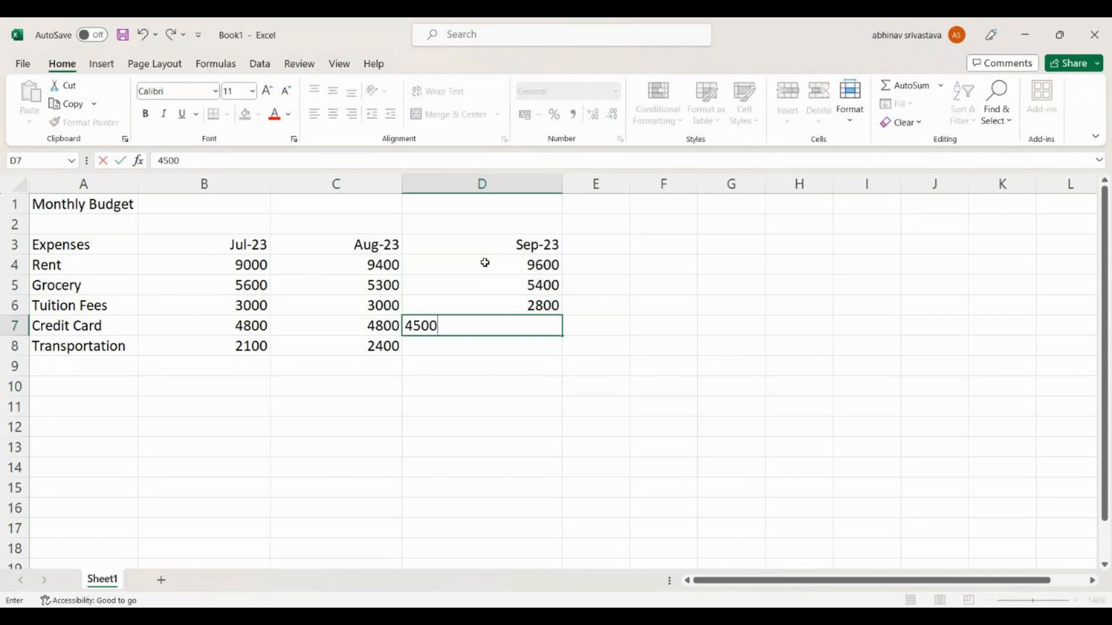
key("Return")
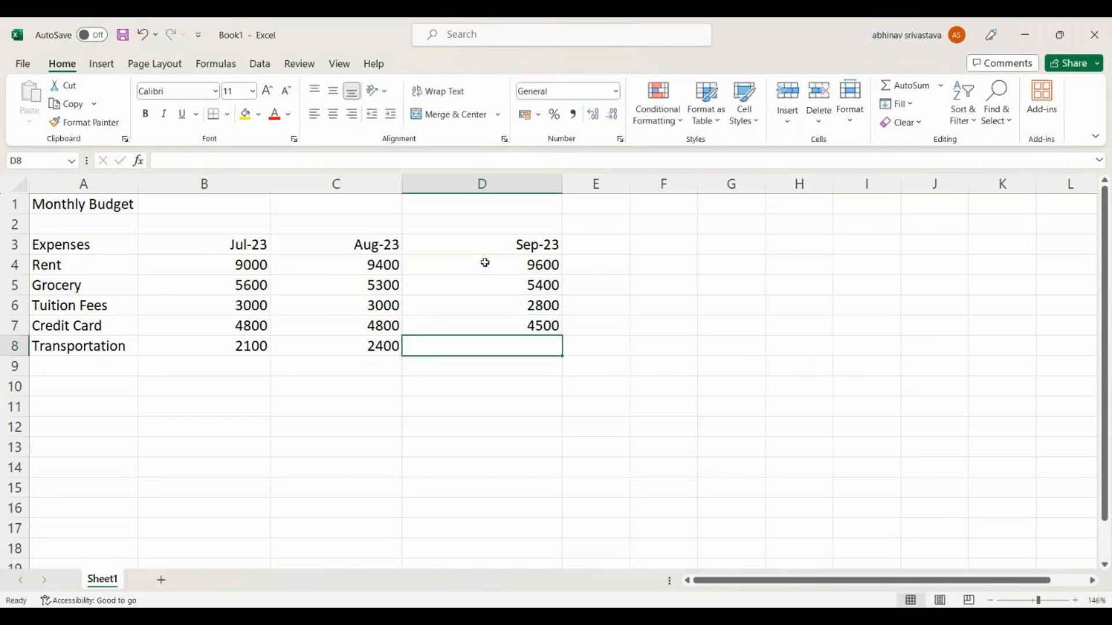
type("2000")
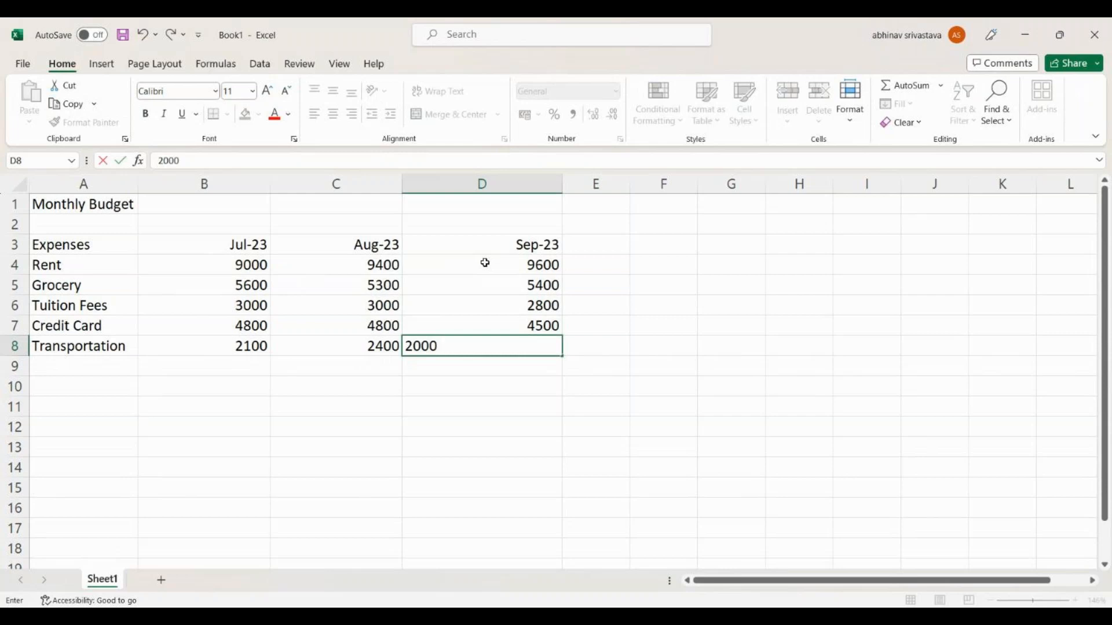
key("Return")
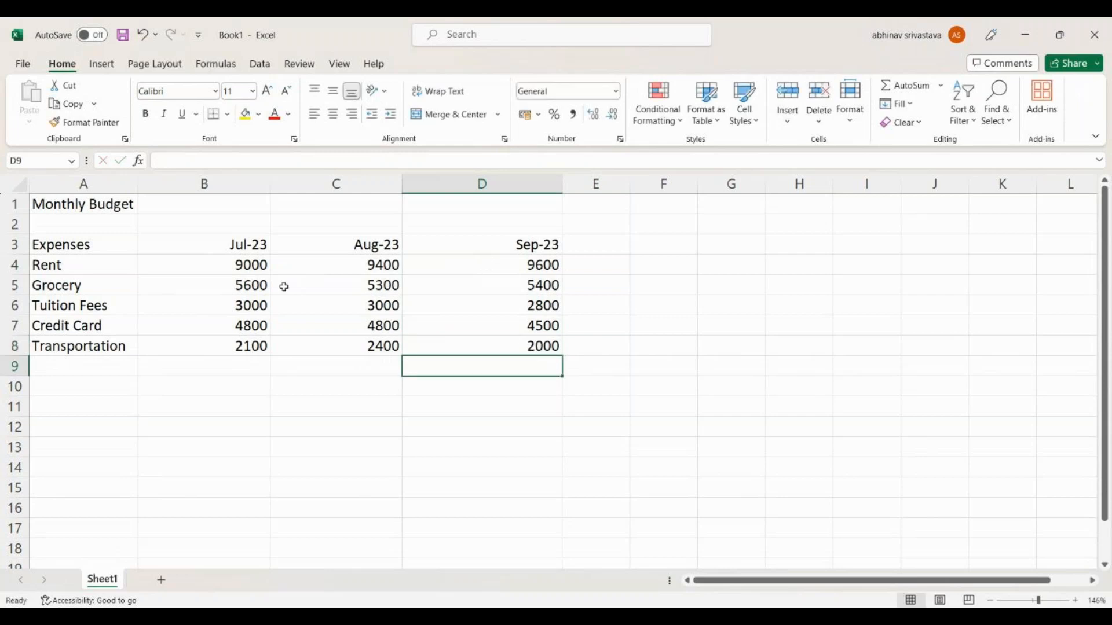
- Highlight the whole expense table in A3:D8 to review the completed data, and clear the highlight
left_click(105, 248)
left_click_drag(105, 247, 491, 347)
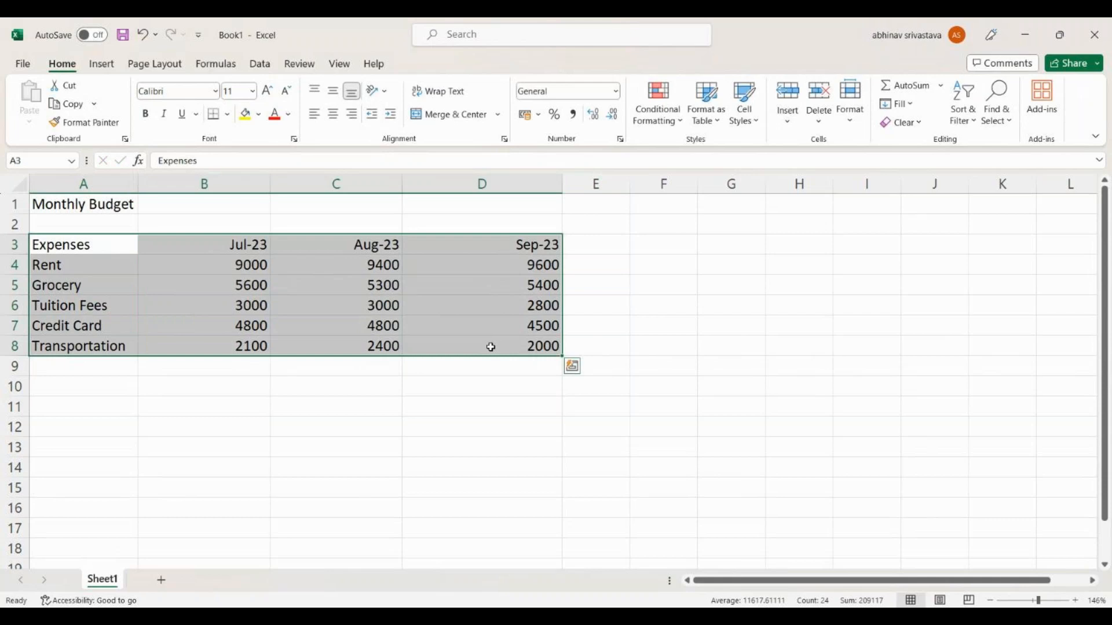
left_click(440, 420)
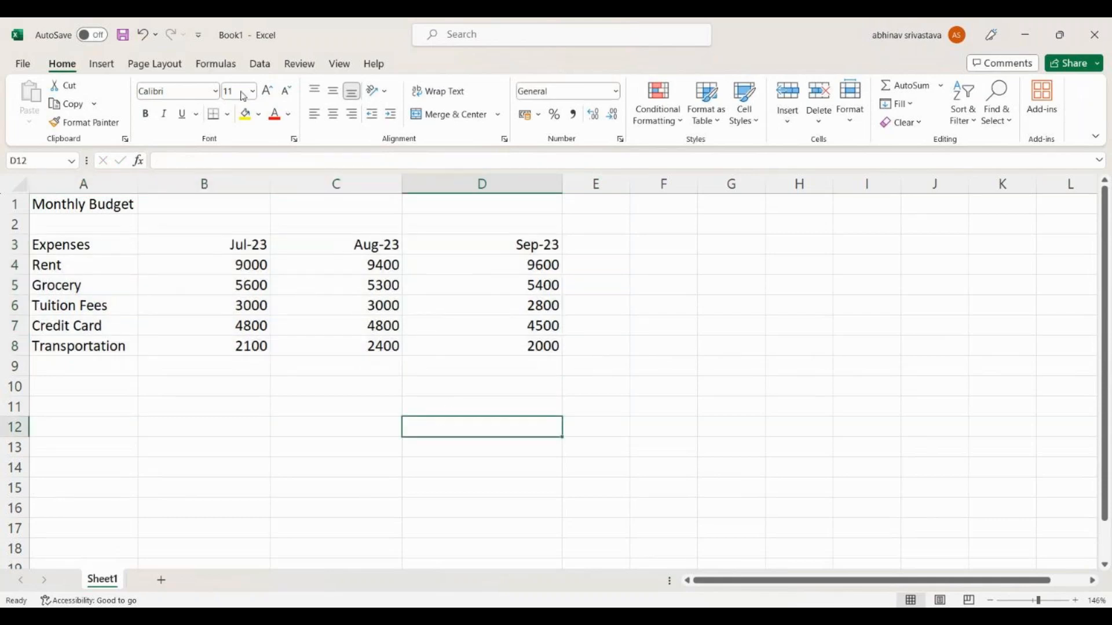
left_click(102, 65)
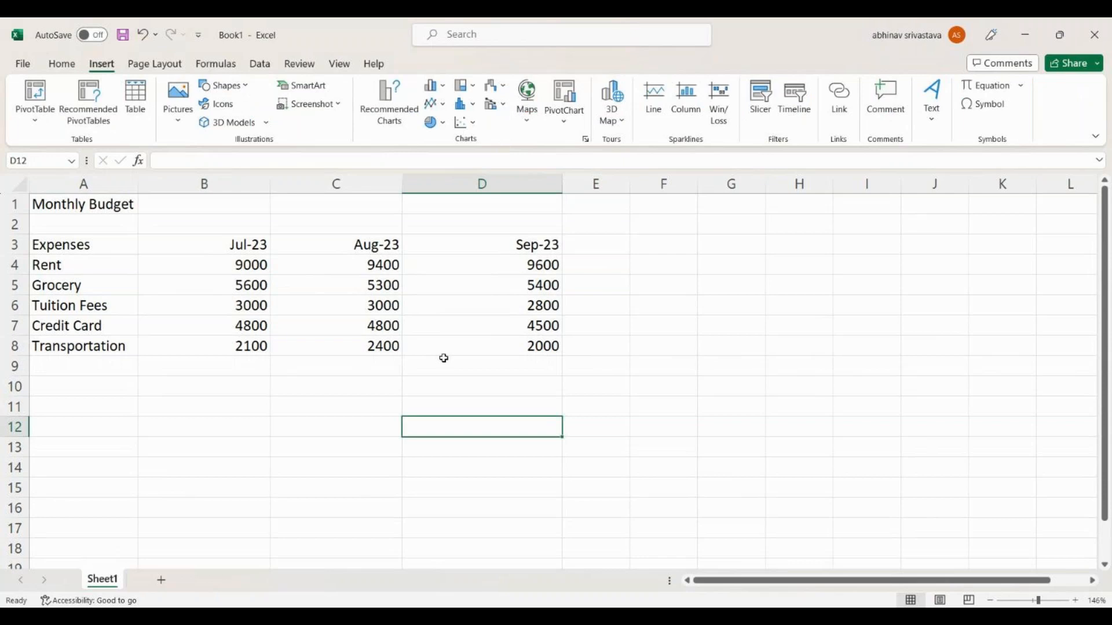
left_click(520, 244)
left_click_drag(520, 244, 134, 343)
left_click(133, 343)
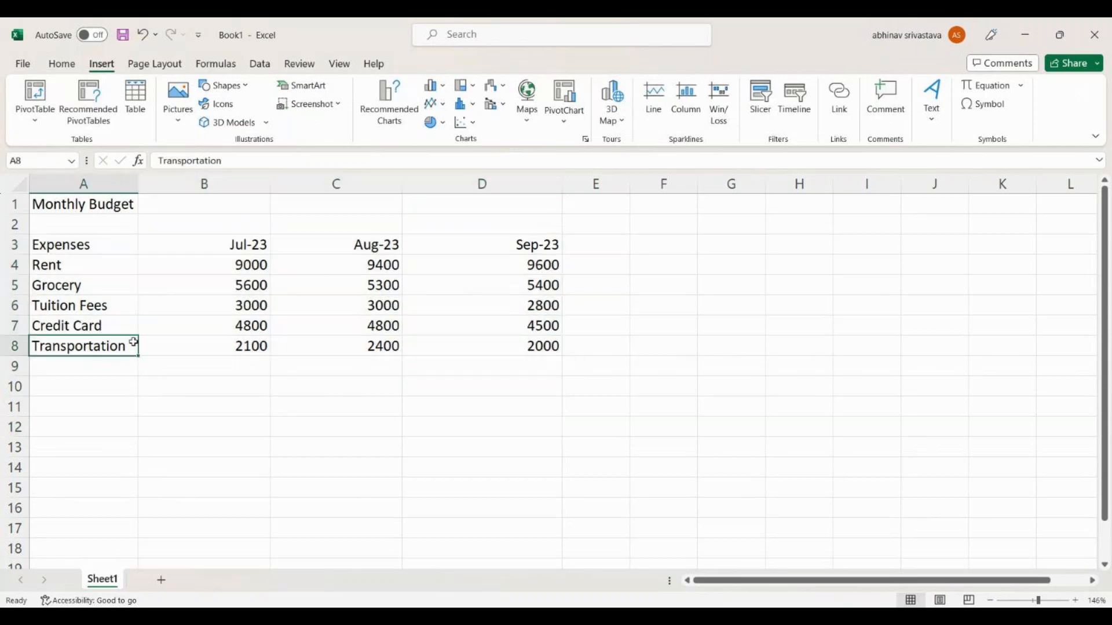
left_click(203, 342)
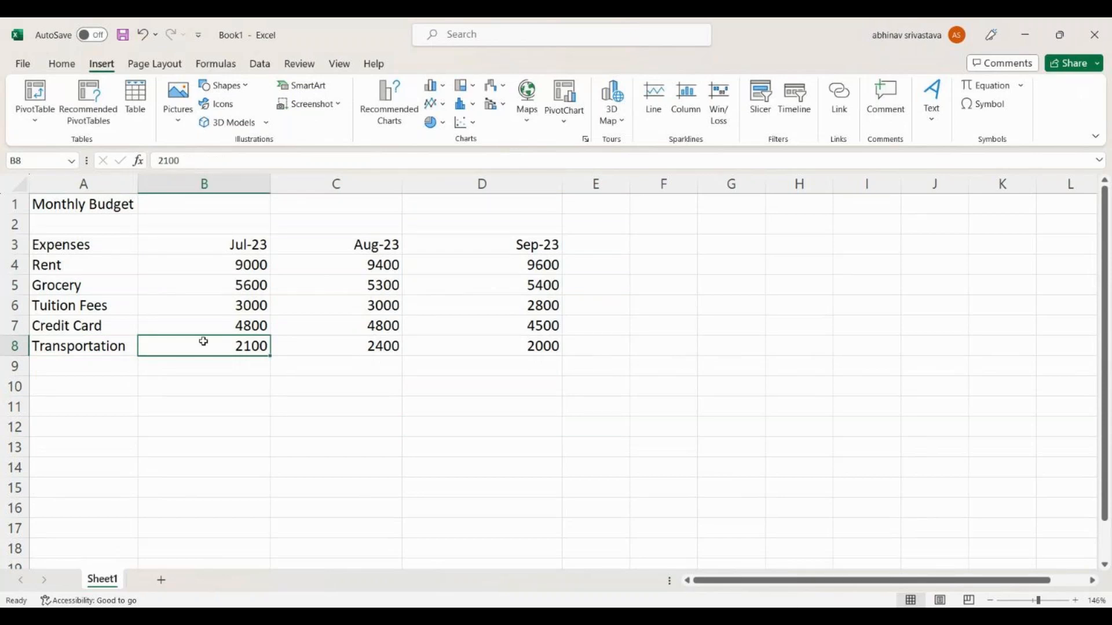
left_click(203, 264)
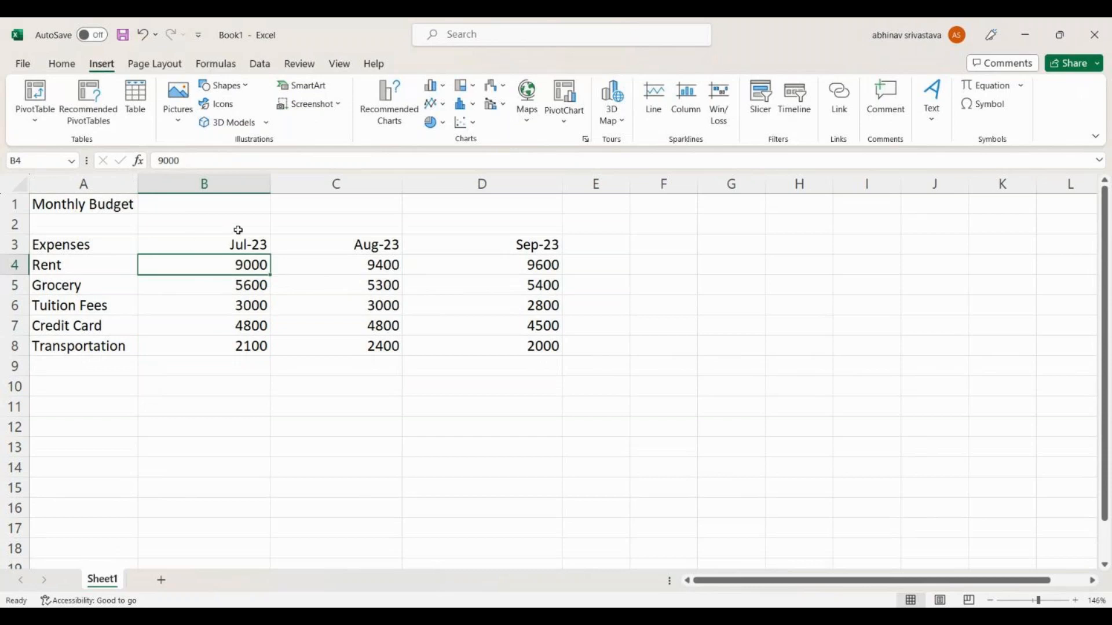
left_click(203, 249)
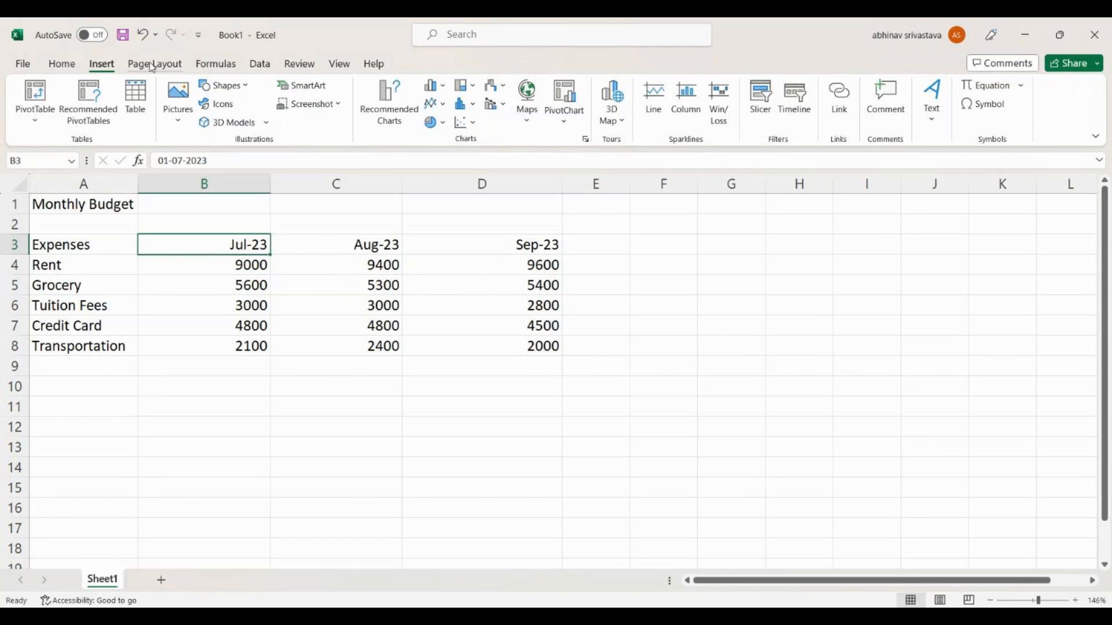
left_click(260, 64)
left_click(61, 63)
left_click(302, 400)
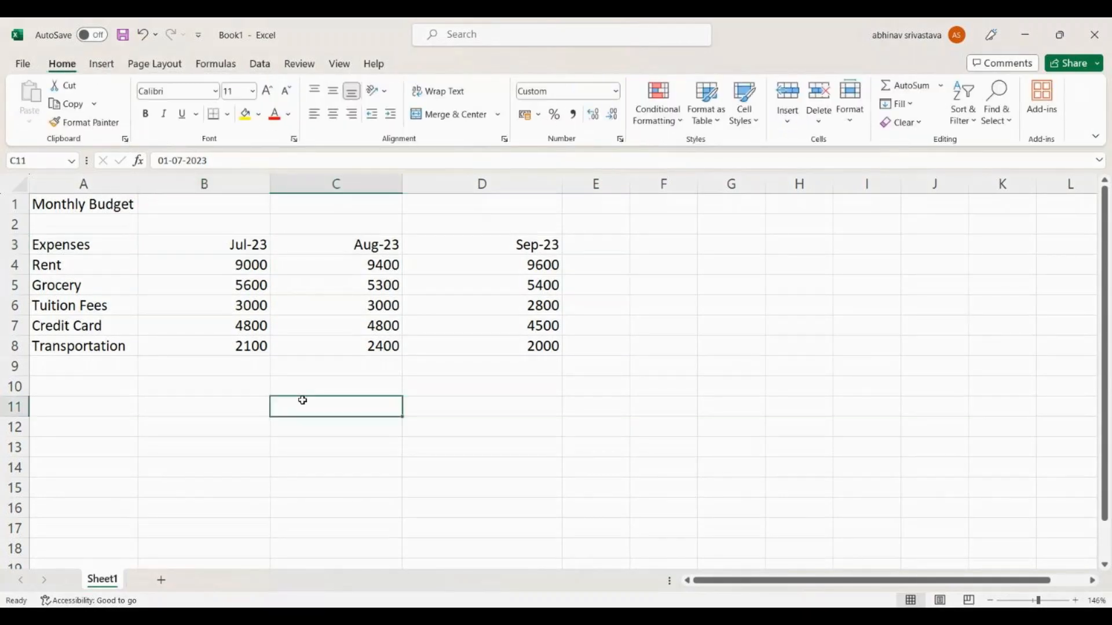
- Extend a selection one cell at a time from the Jul-23 heading in B3 to the Sep-23 heading in D3
left_click(210, 244)
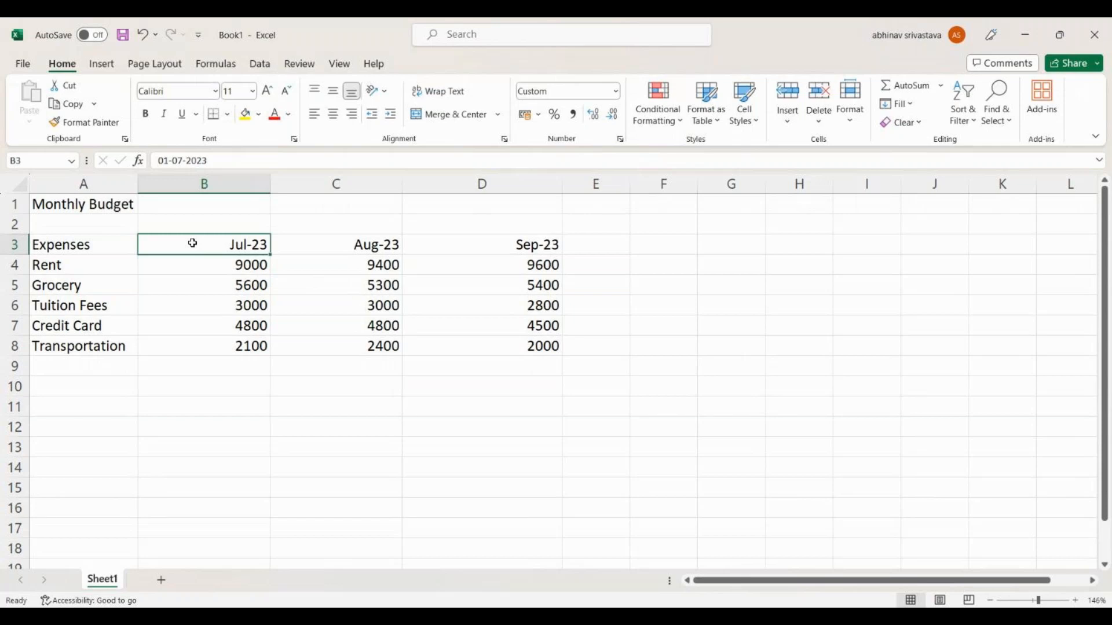
key("shift+Right")
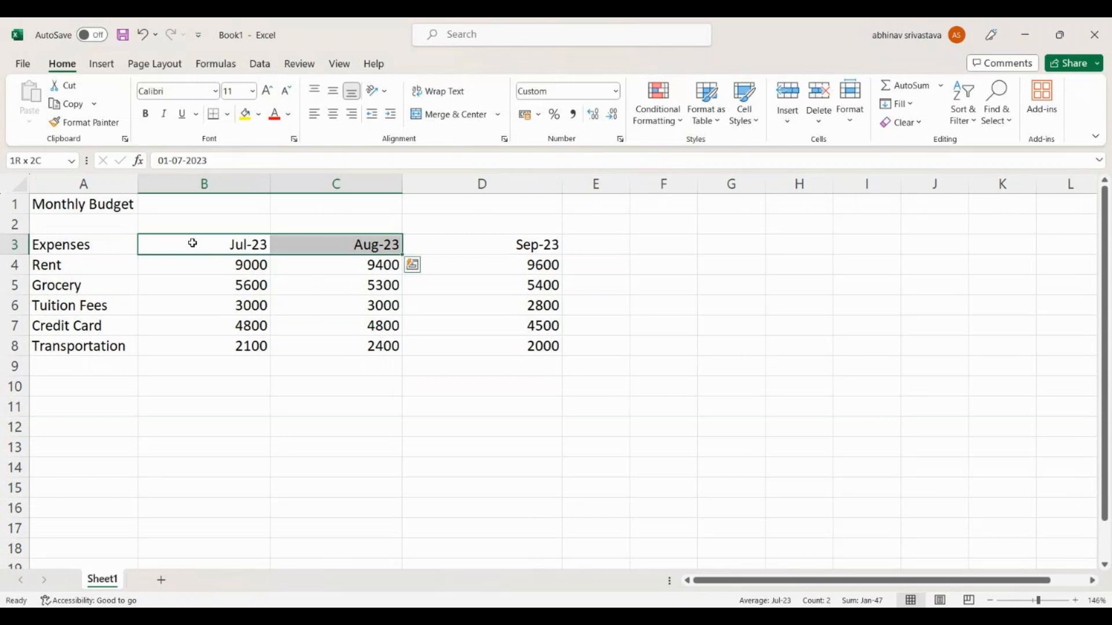
key("shift+Right")
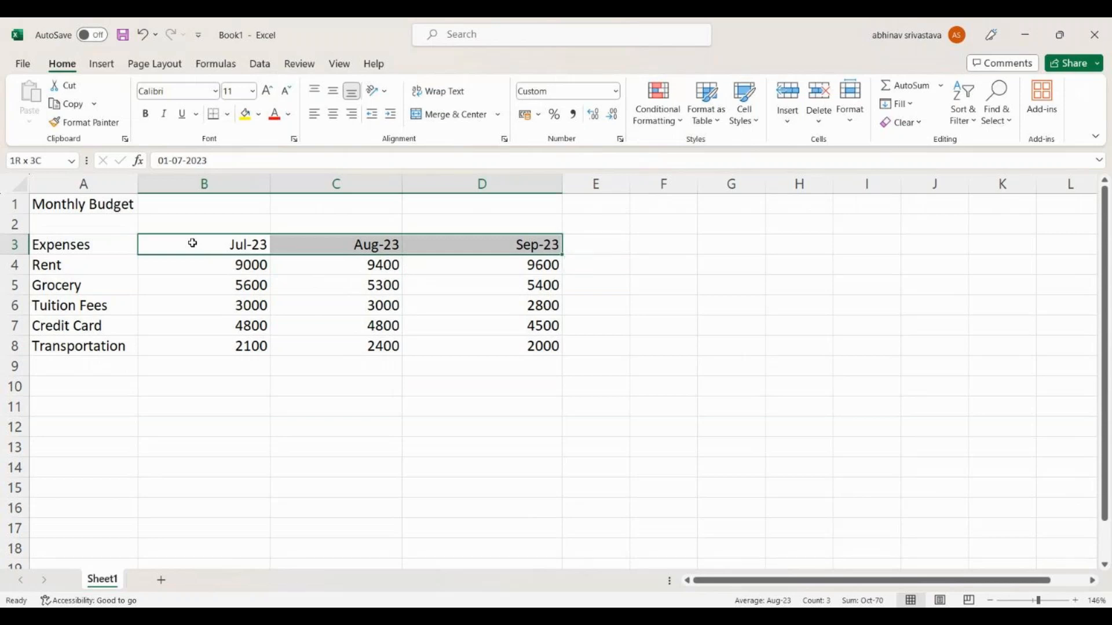
left_click(193, 243)
- Select the month headings in reverse, extending cell by cell from Sep-23 in D3 back to Jul-23 in B3
left_click(447, 241)
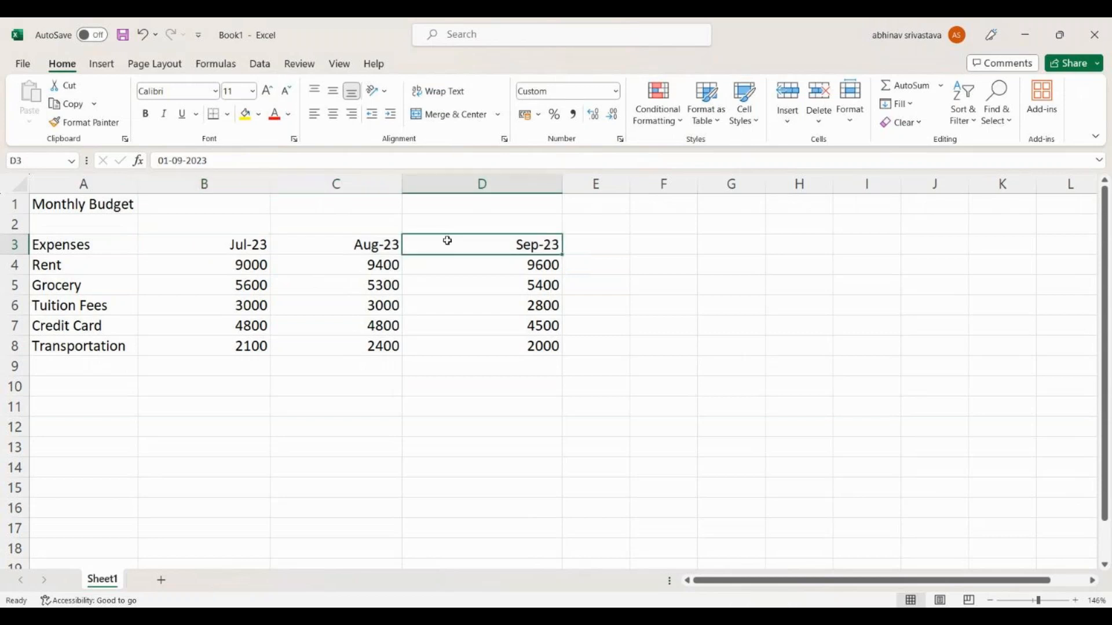
key("shift+Left")
key("shift+Left")
key("shift+Left")
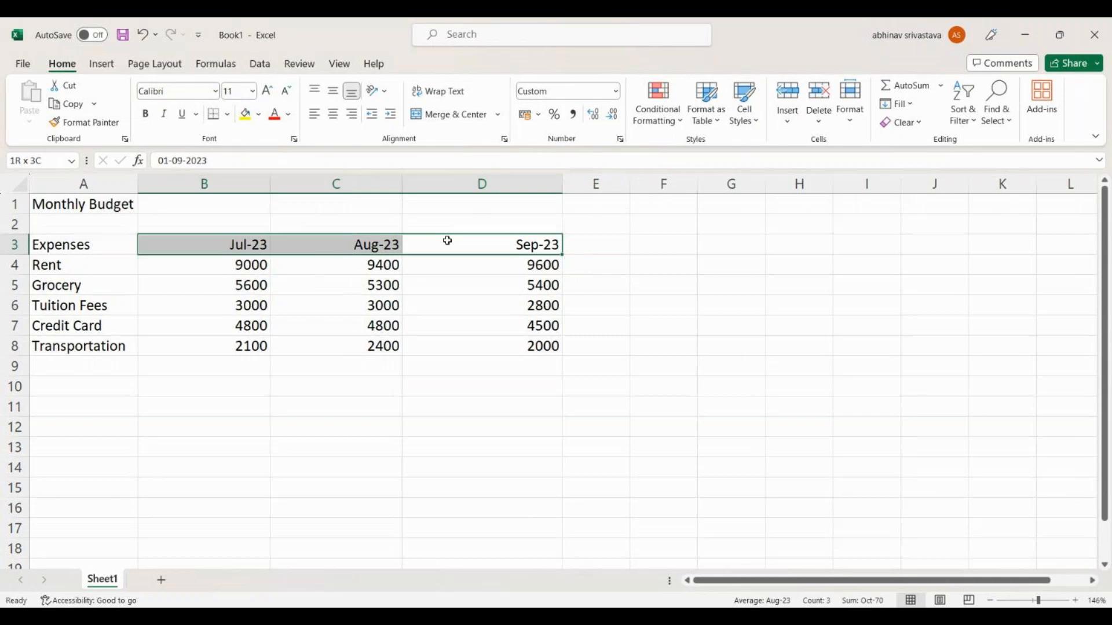
- Starting from the July Grocery amount in B5, extend and shrink the selection downward and upward within column B
left_click(410, 283)
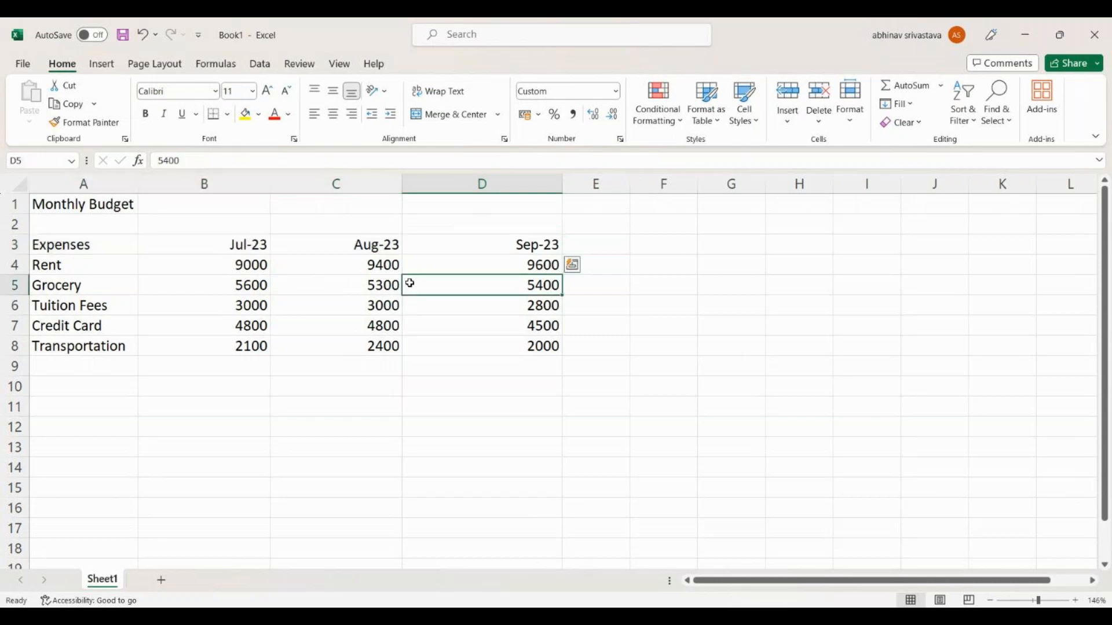
left_click(224, 284)
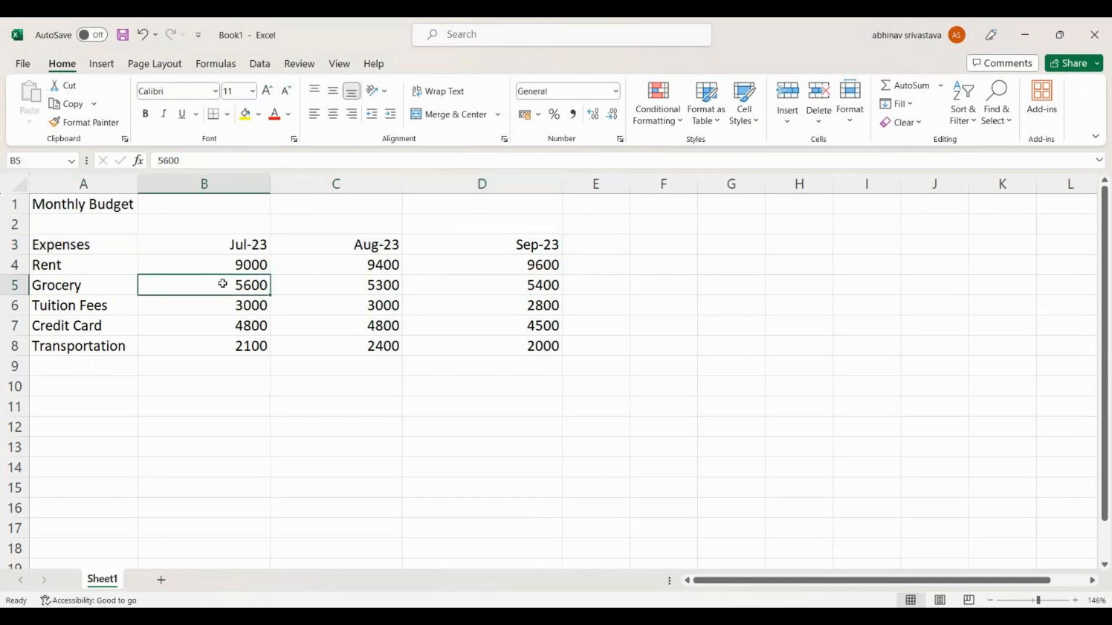
key("shift+Down")
key("shift+Down")
key("shift+Down")
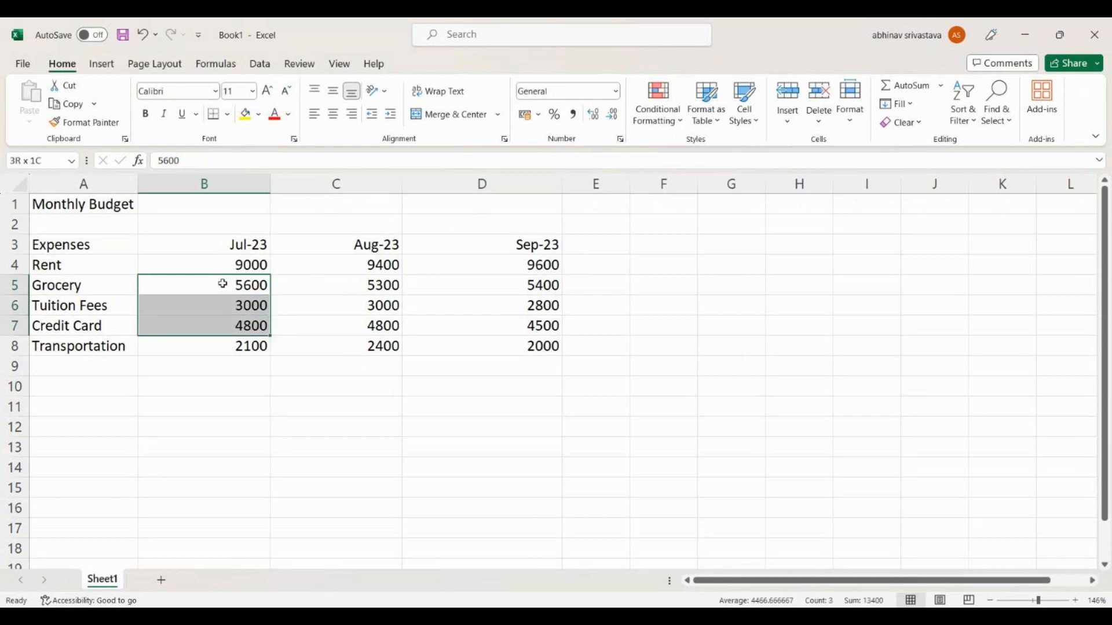
key("shift+Up")
key("shift+Up")
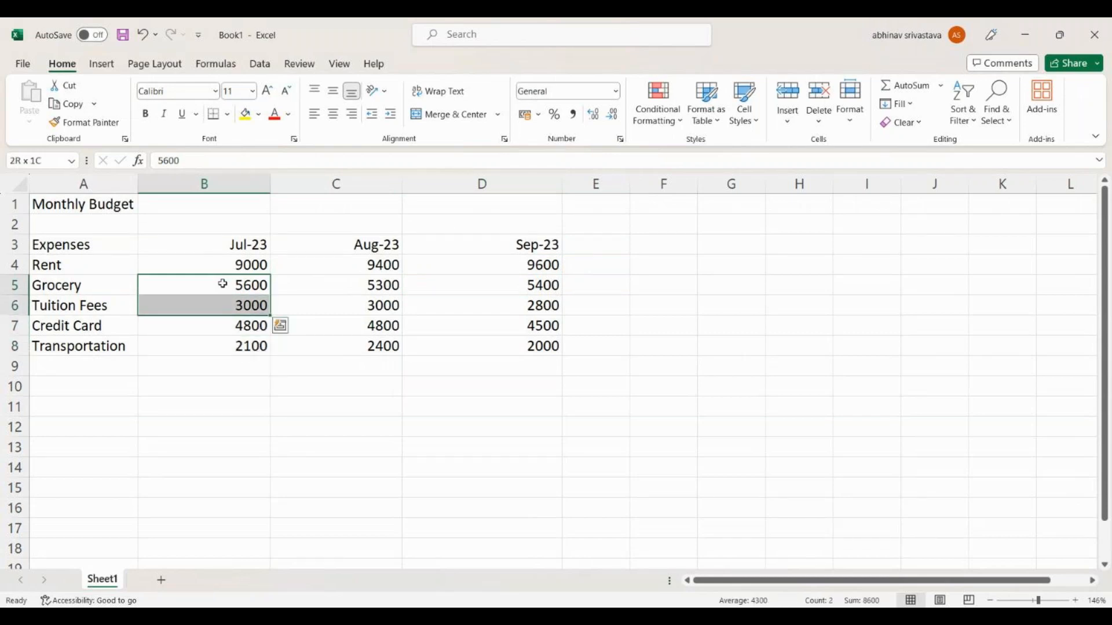
key("shift+Up")
key("shift+Up")
key("shift+Up")
key("shift+Down")
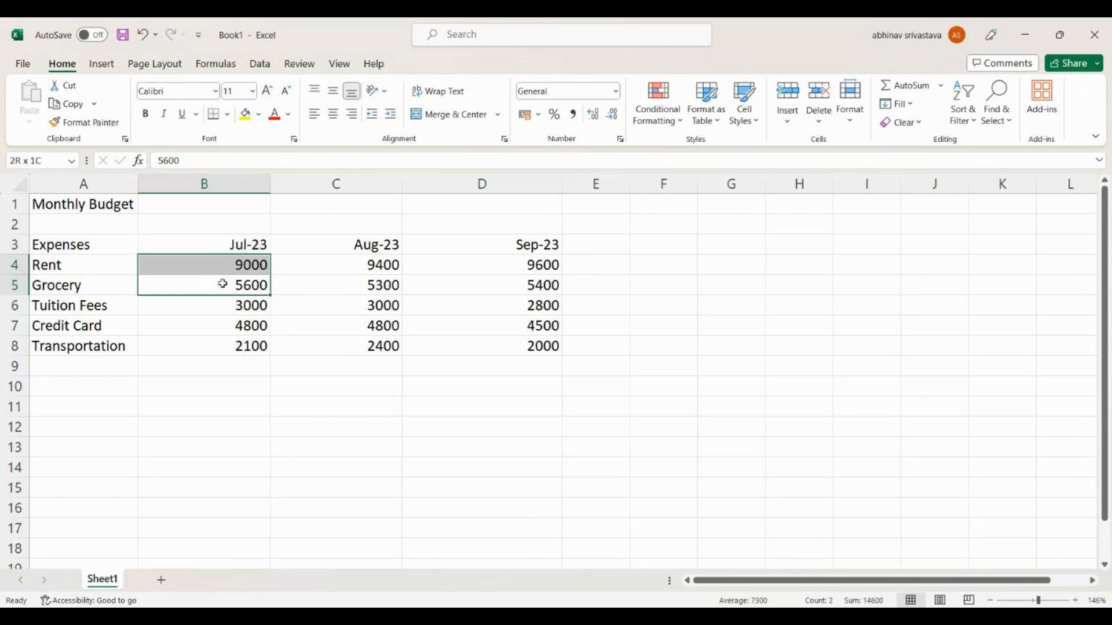
key("shift+Down")
- Extend the selection from B5 across the Grocery row and shrink it back to the single cell B5
key("shift+Right")
key("shift+Right")
key("shift+Left")
key("shift+Left")
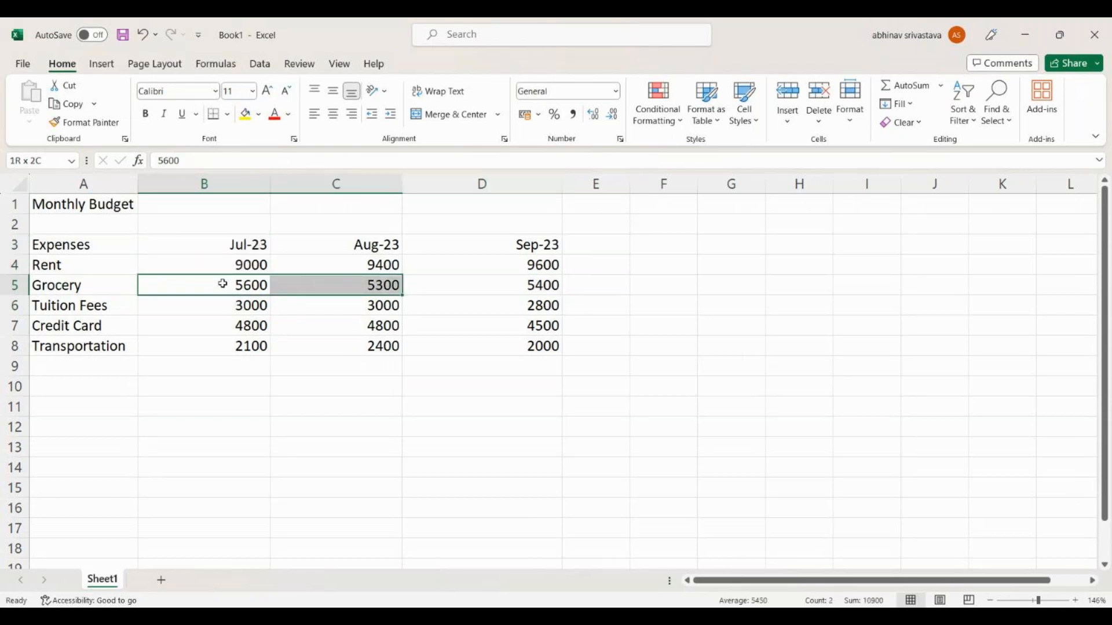
key("shift+Left")
key("shift+Right")
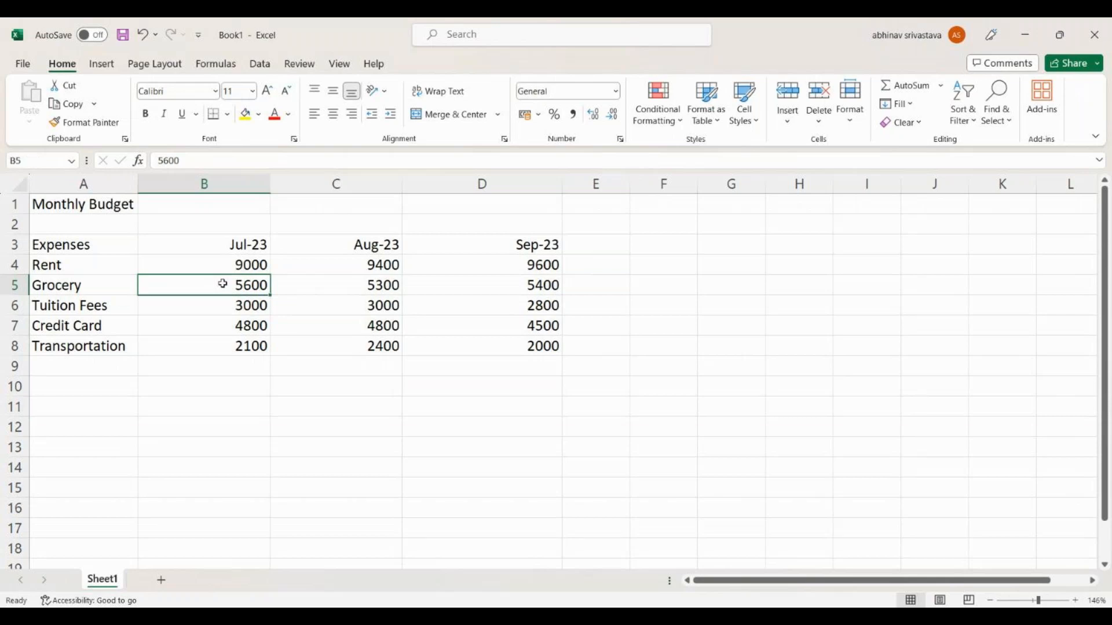
- Select the block B3:D5 starting from the Jul-23 heading, adding one column or row at a time
left_click(222, 243)
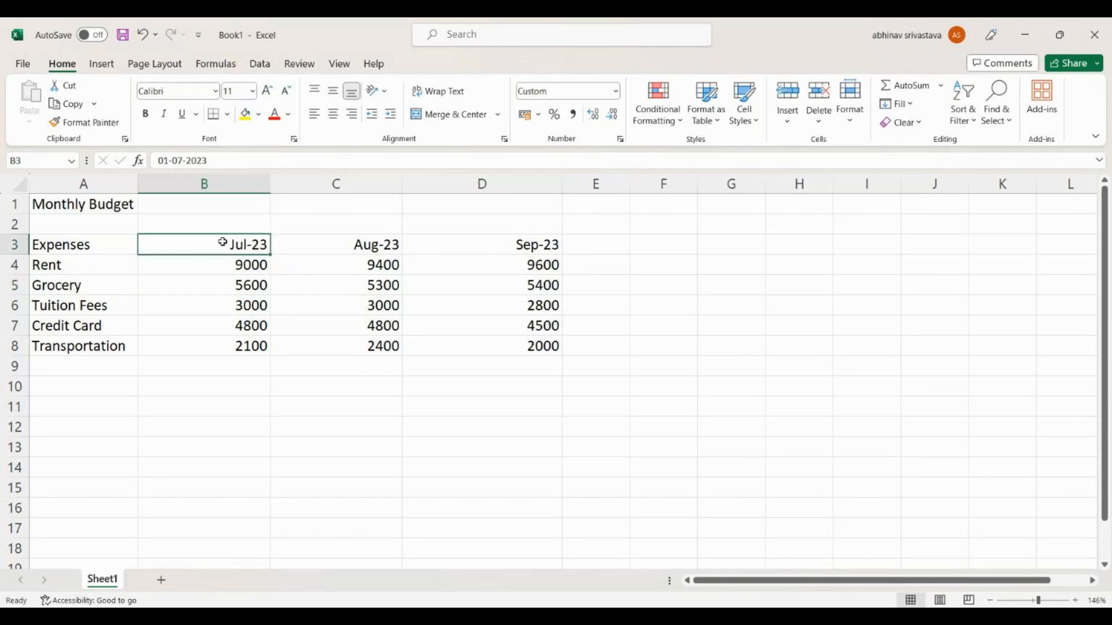
key("shift+Right")
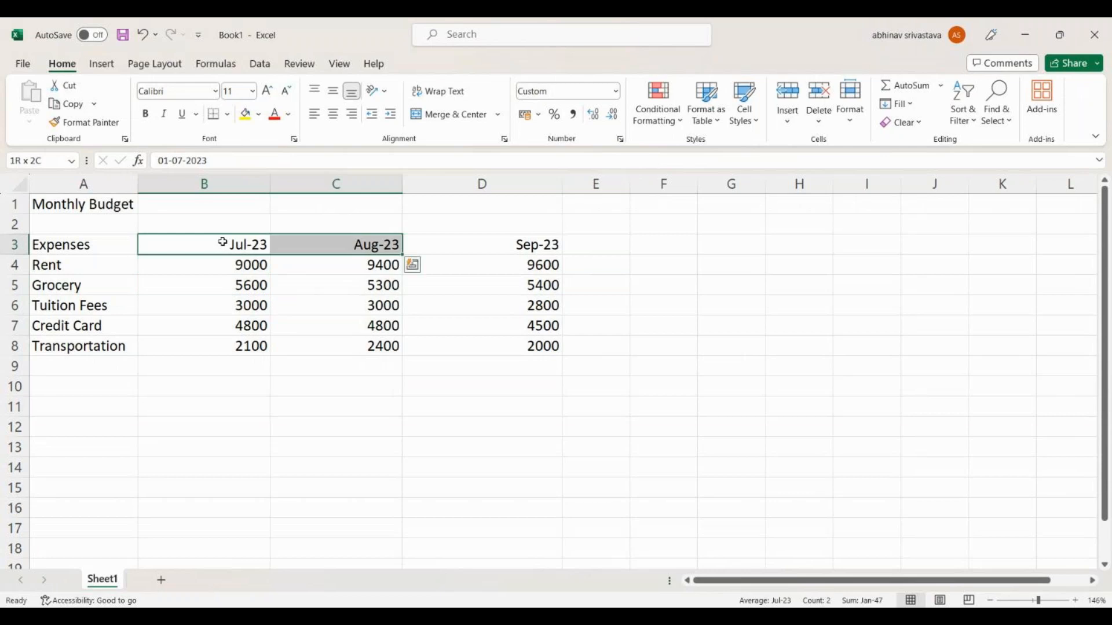
key("shift+Down")
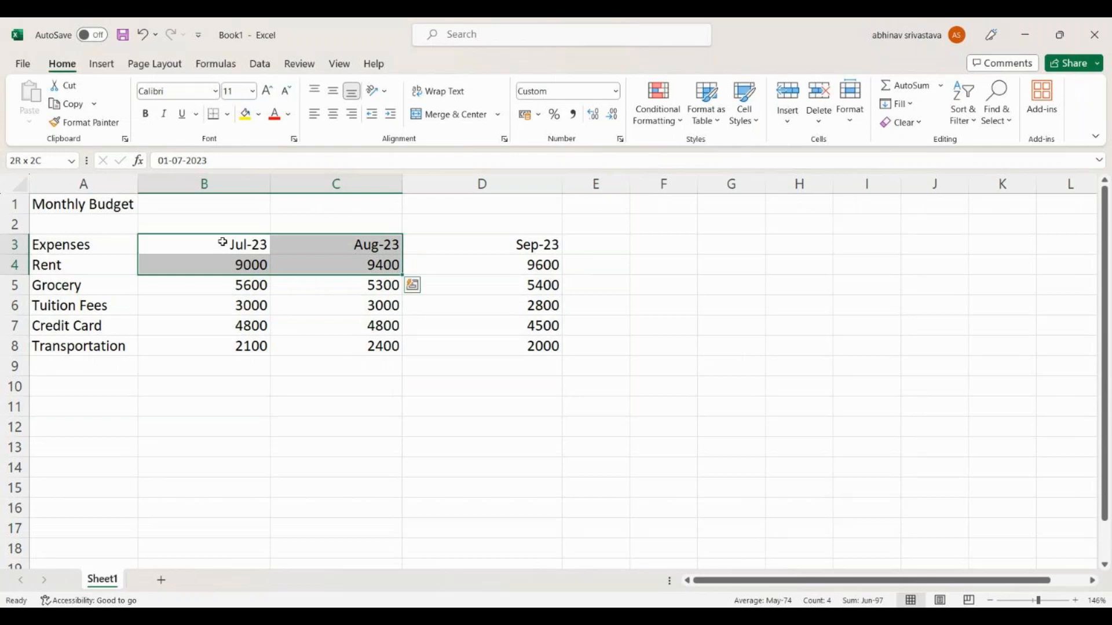
key("shift+Right")
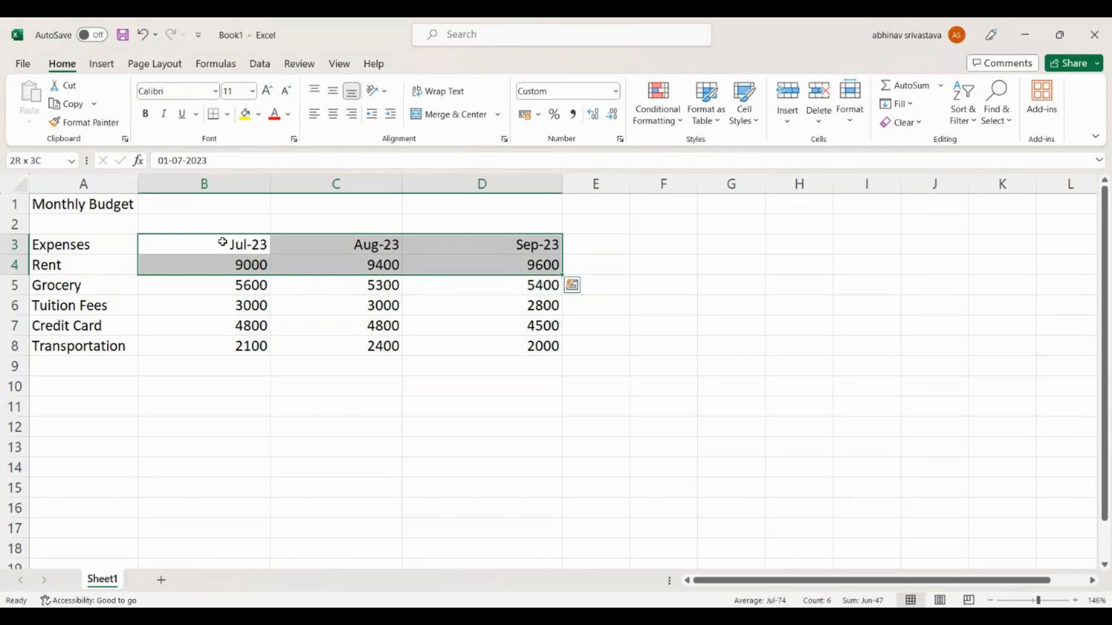
key("shift+Down")
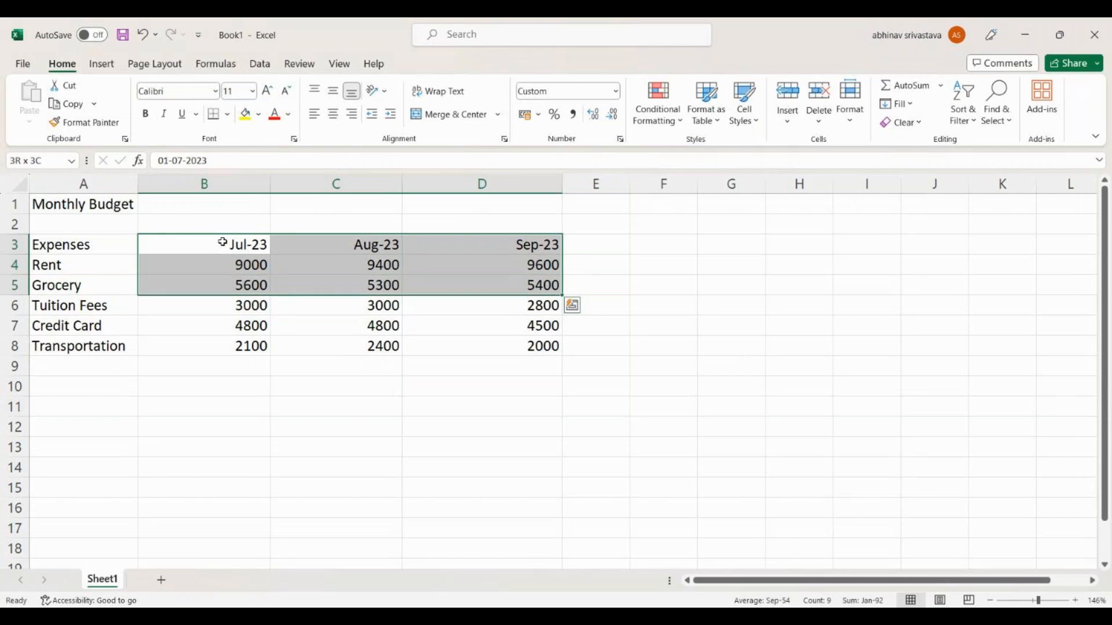
- Extend the selected block from the Jul-23 heading downward through the Transportation row to cover B3:D8
key("shift+Down")
key("shift+Down")
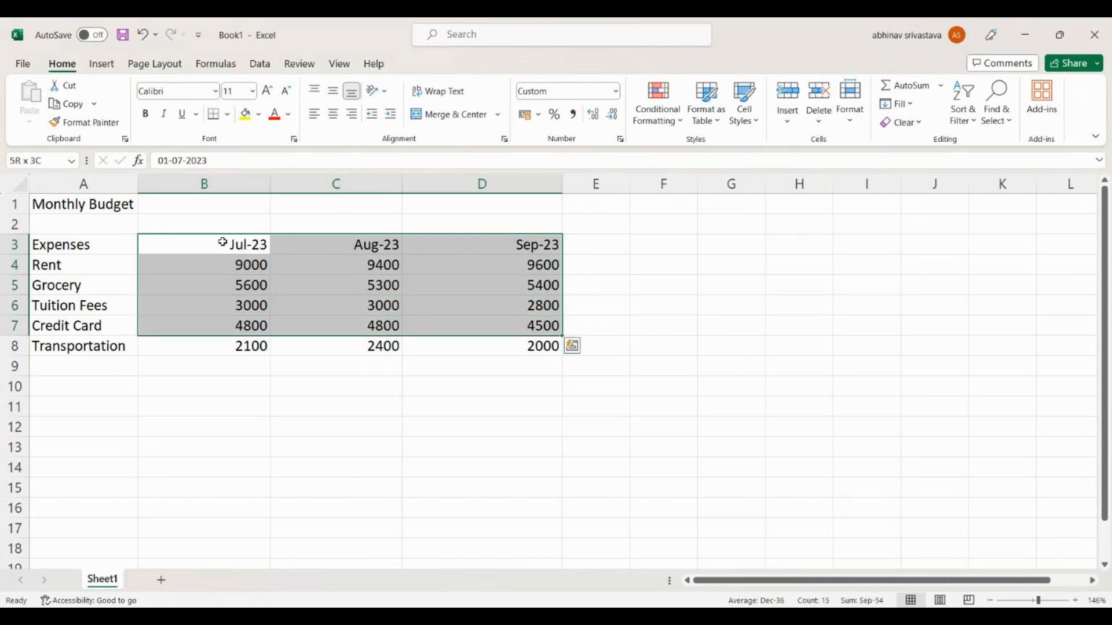
key("shift+Down")
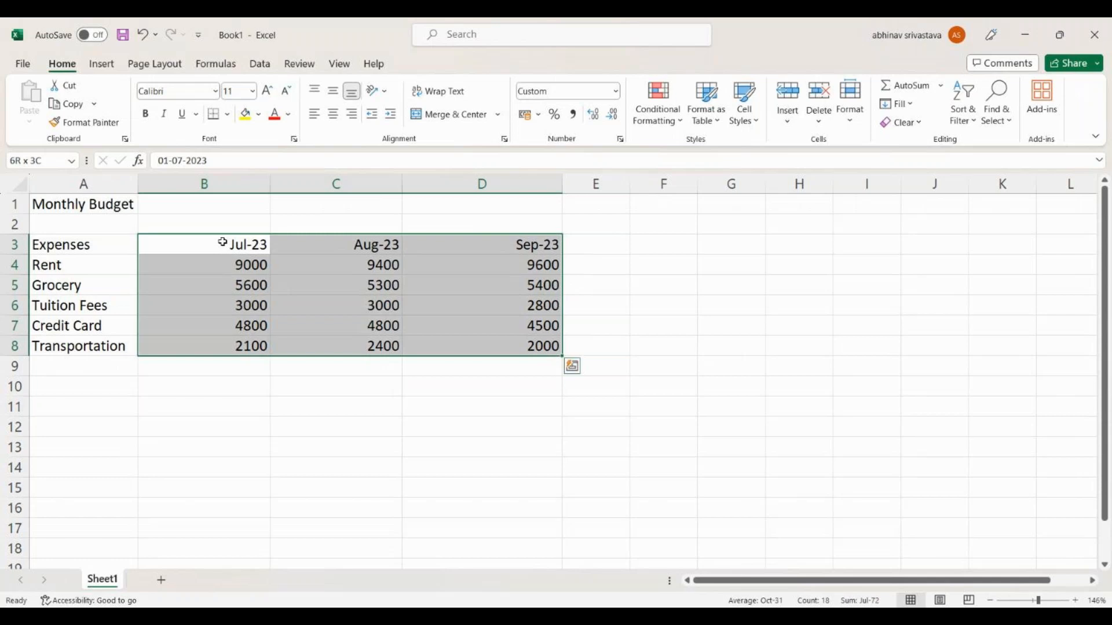
- Move the active cell along row 3 one cell at a time, from Jul-23 to Sep-23 and again from Expenses to Sep-23
left_click(194, 250)
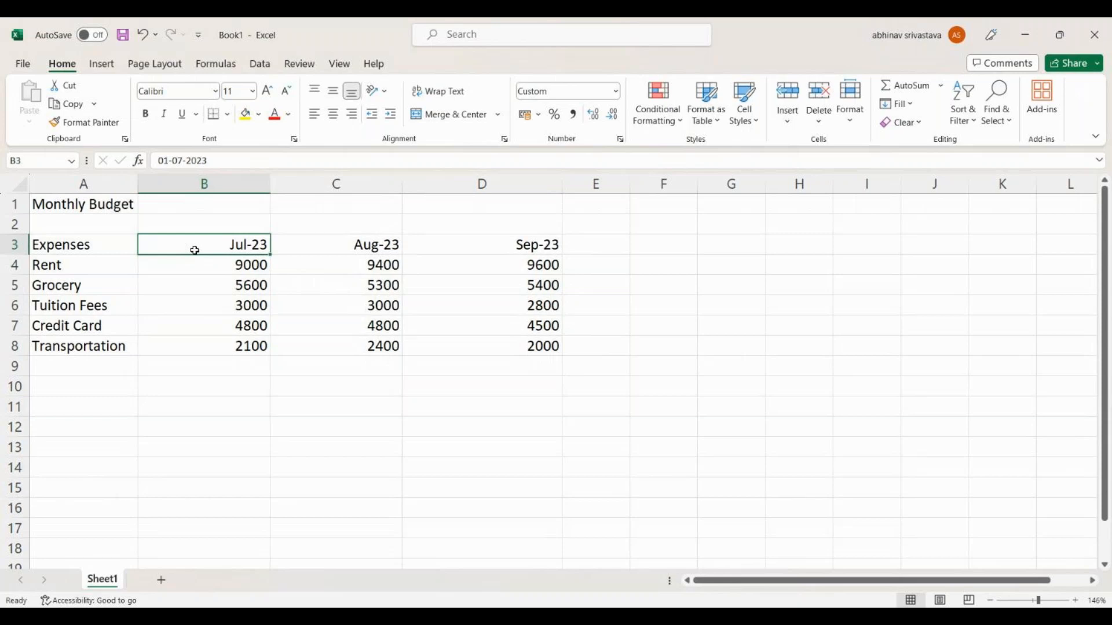
key("Right")
key("Right")
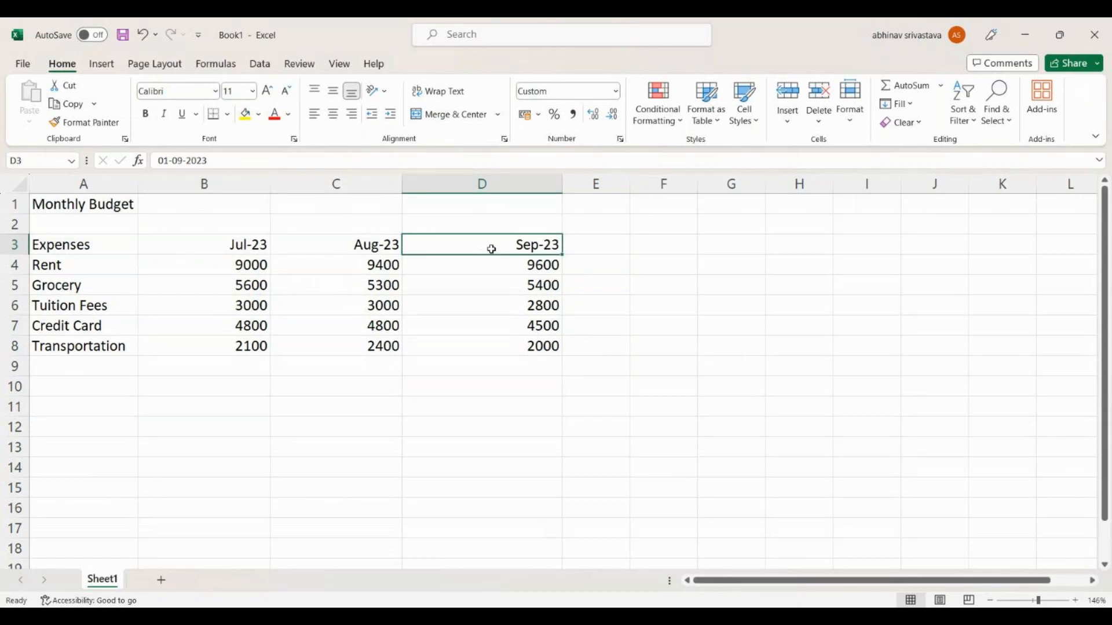
left_click(90, 248)
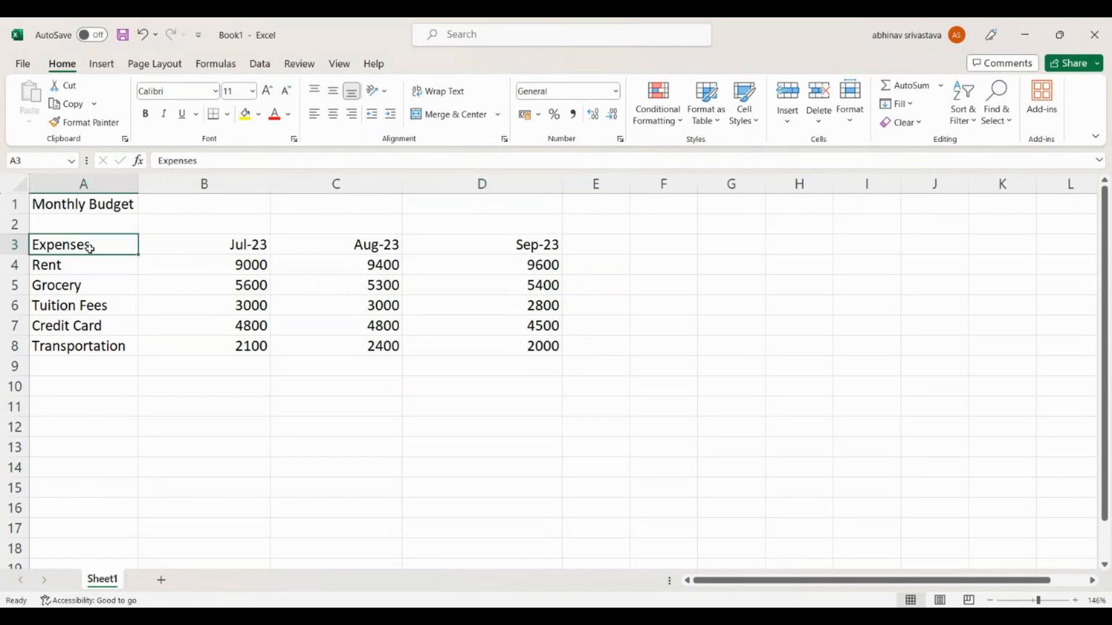
key("Right")
key("Right")
key("Right")
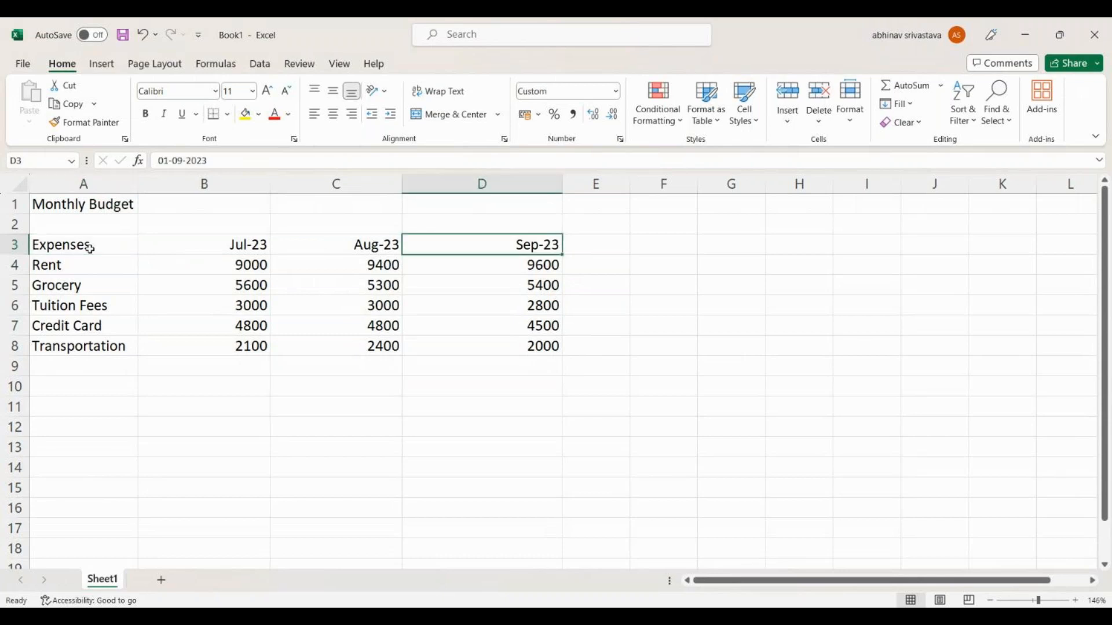
- Jump from Jul-23 to the last filled cell in column B, and select B3:D8 from Jul-23 by extending to the last filled row
left_click(195, 244)
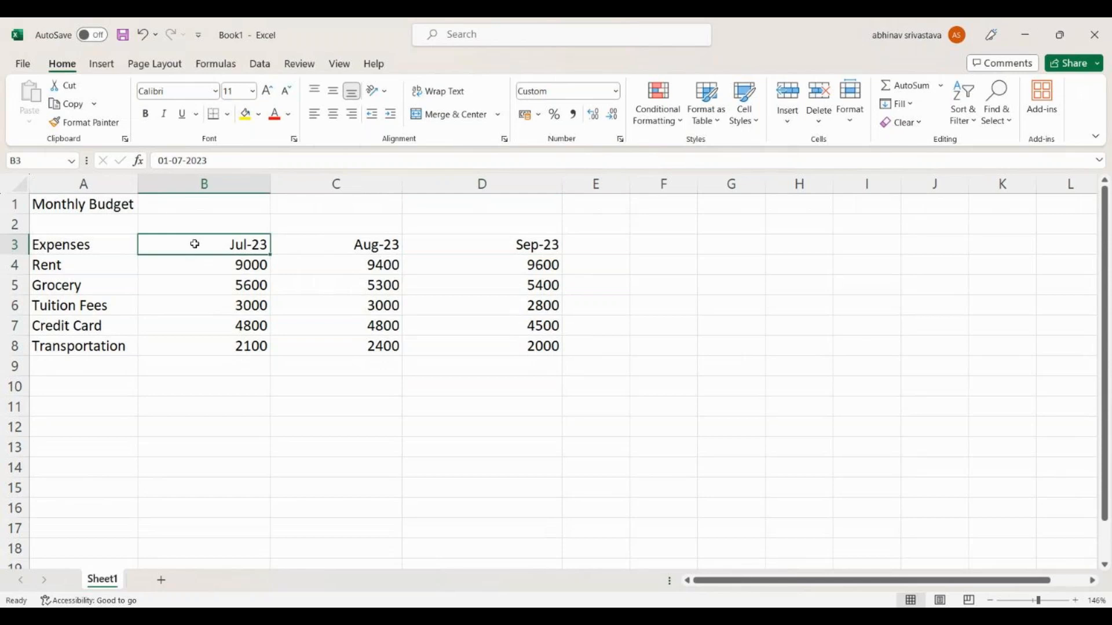
key("ctrl+Down")
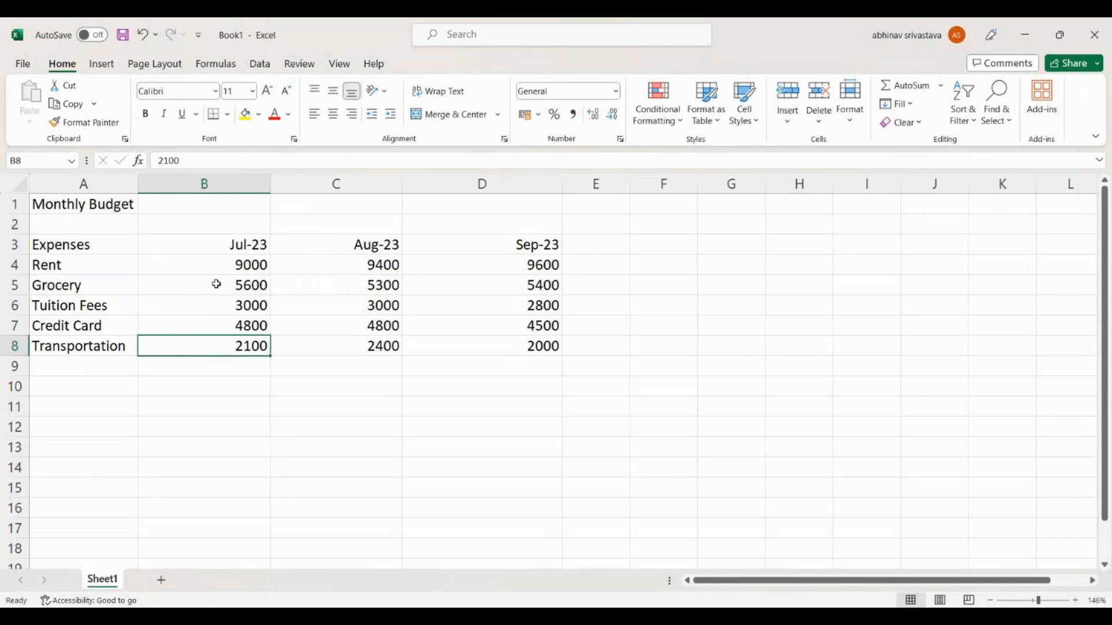
left_click(192, 244)
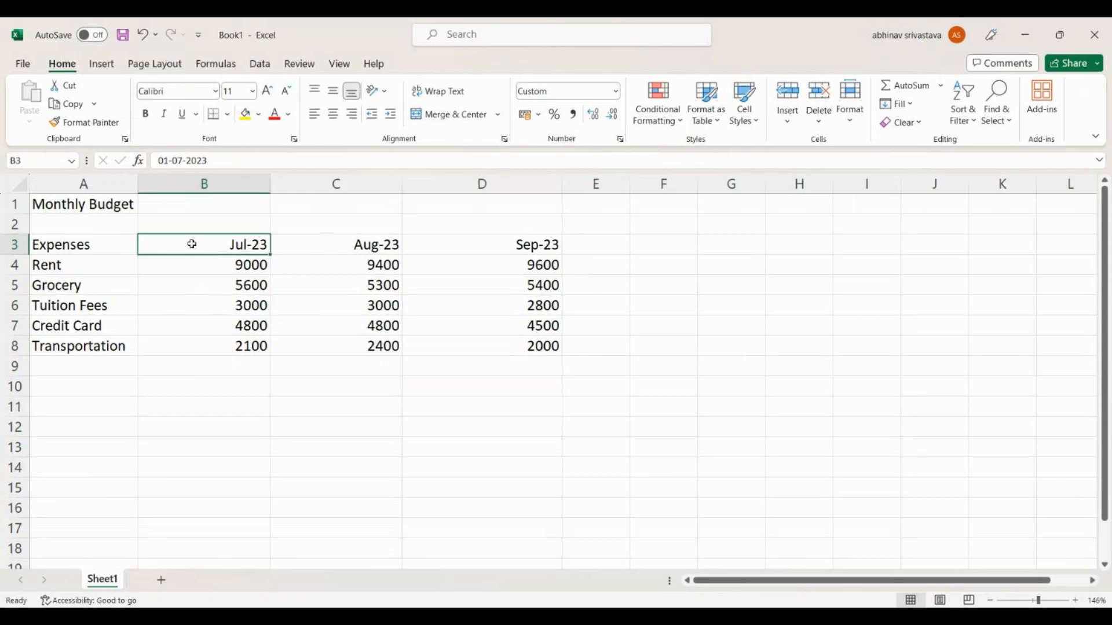
key("shift+Right")
key("shift+Right")
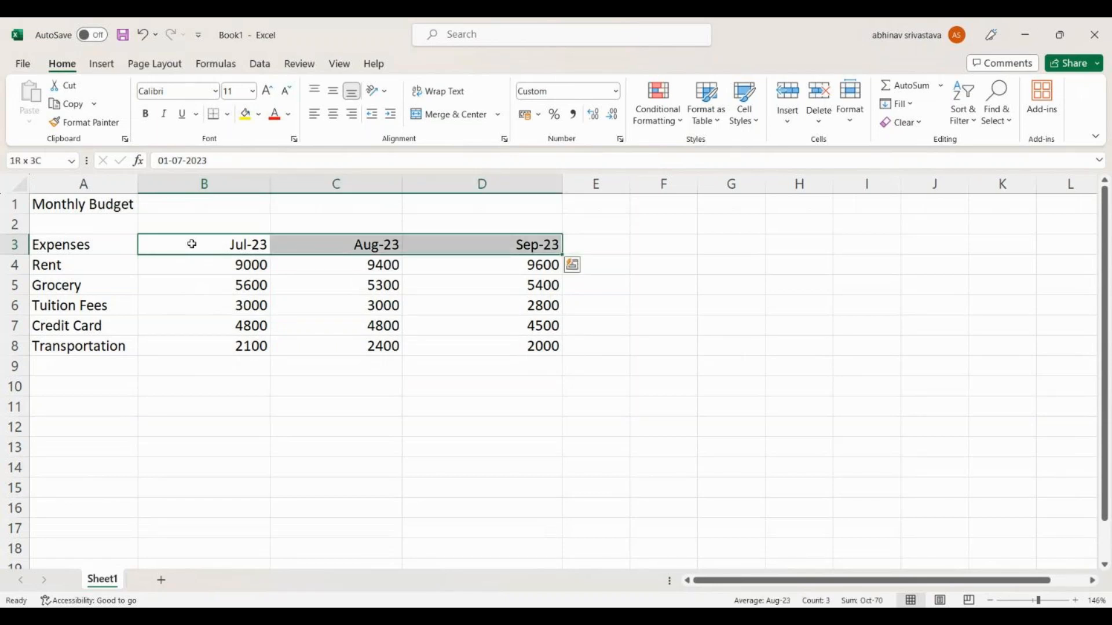
key("ctrl+shift+Down")
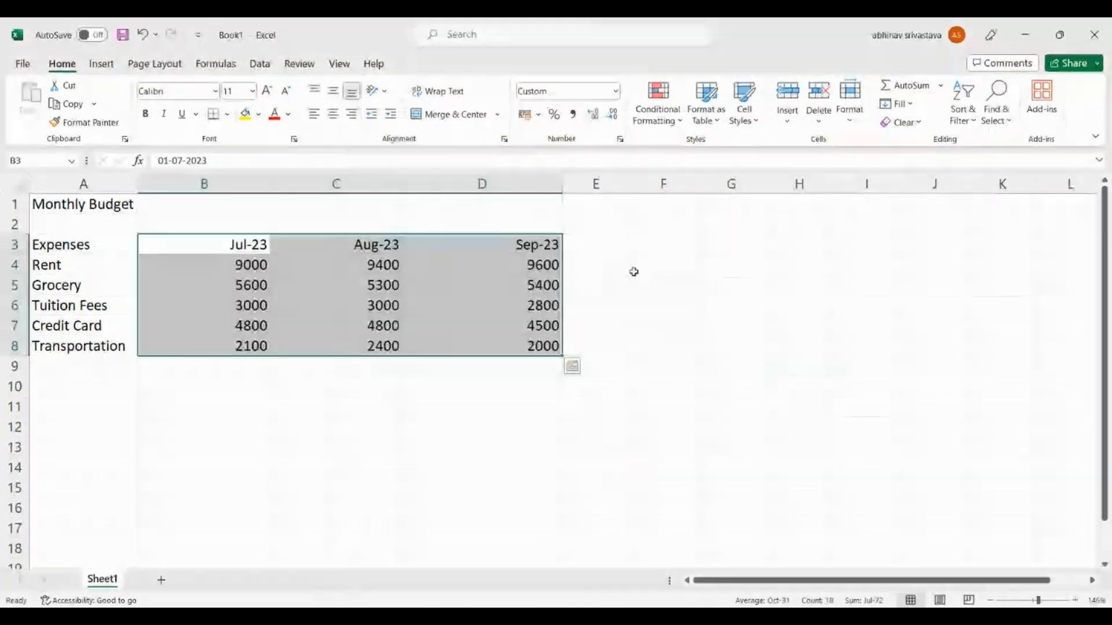
- Clear the block selection, select the July column B3:B8, and reduce it to the Transportation amount in B8
left_click(647, 304)
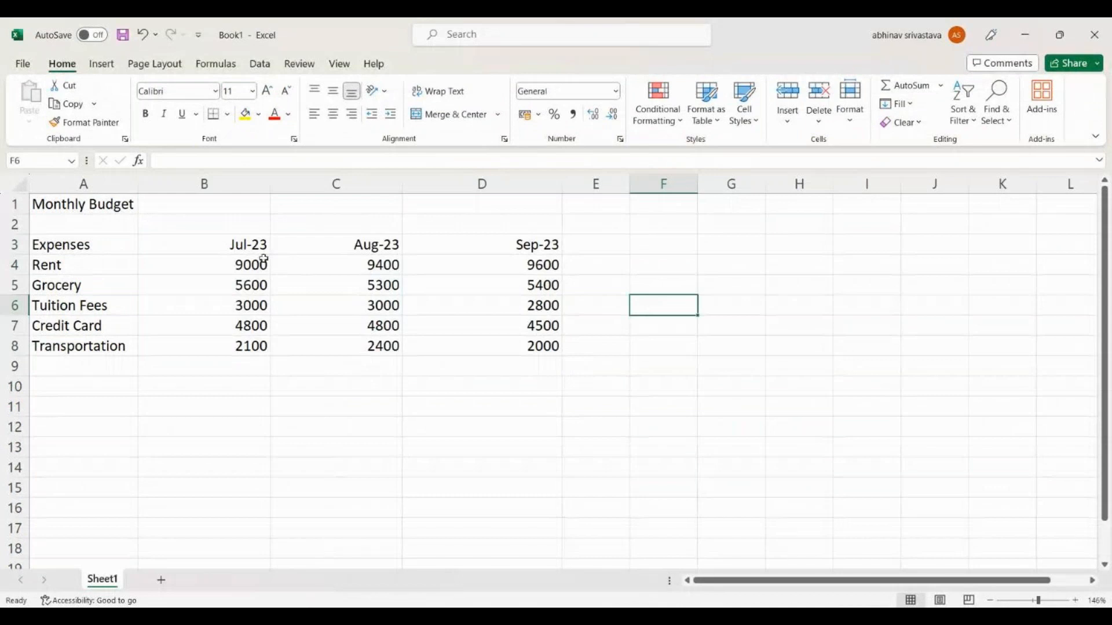
left_click_drag(243, 245, 244, 346)
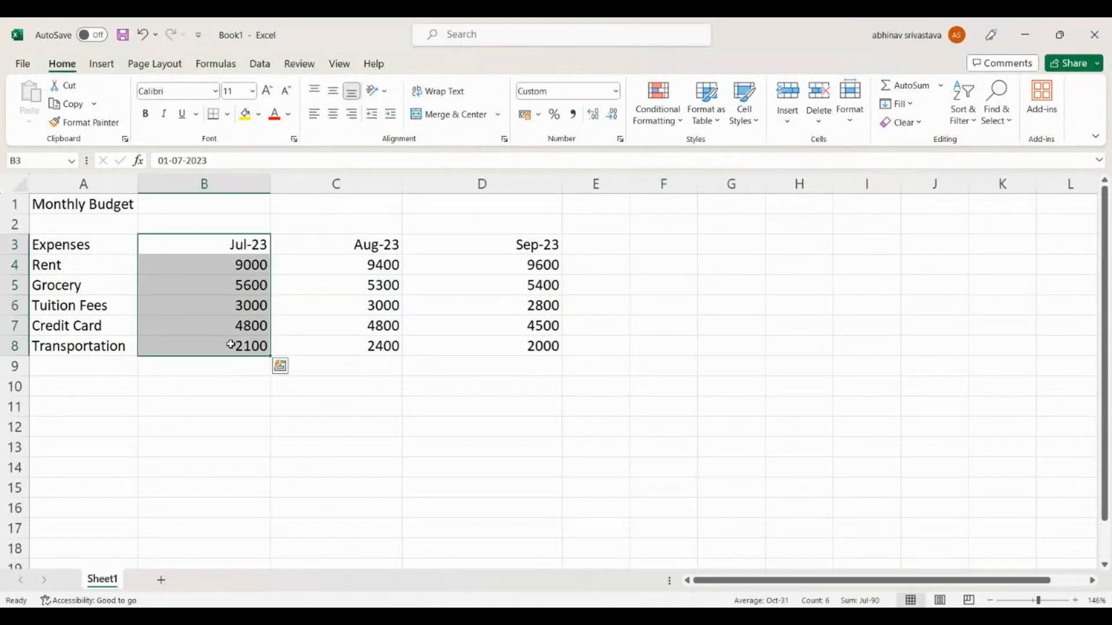
left_click(230, 345)
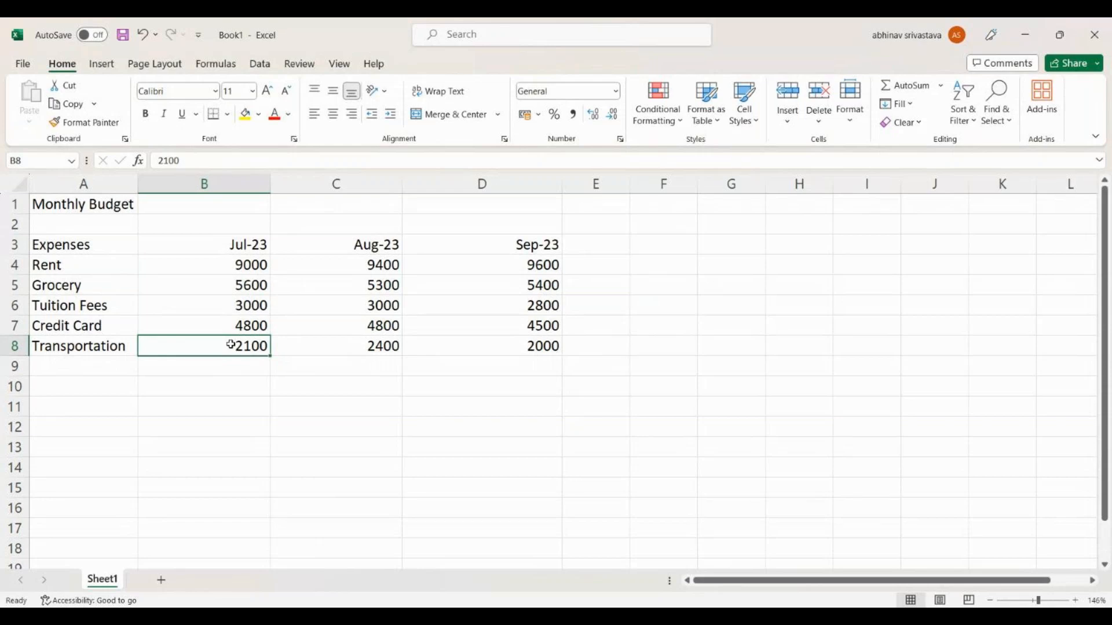
- Enter the label Total in A9 below Transportation and go through the empty total cells B9 to D9
left_click(118, 369)
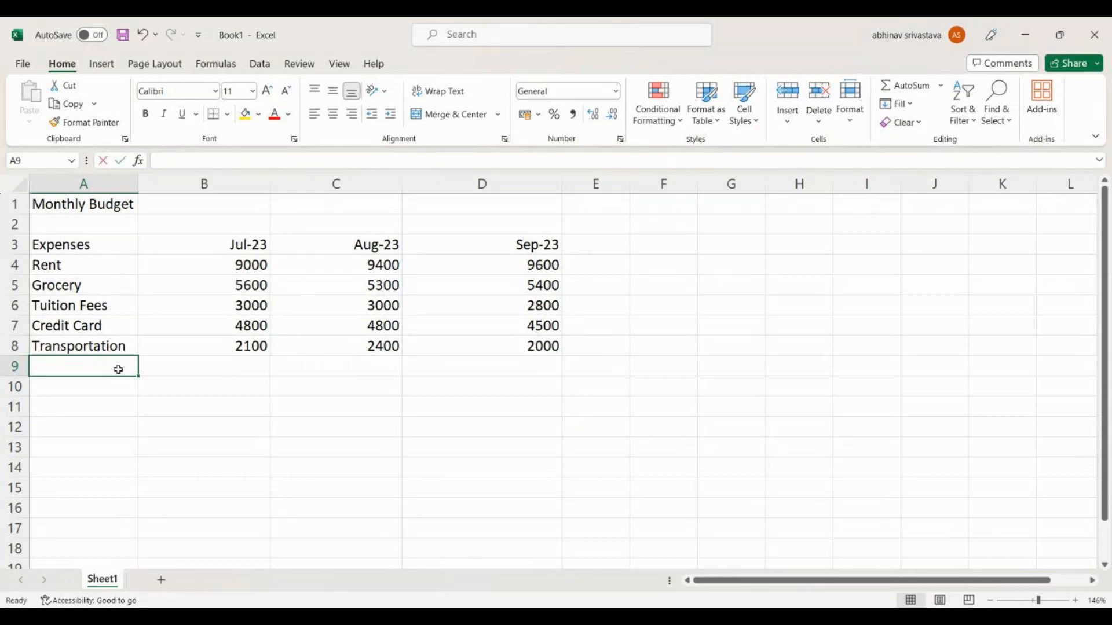
type("Total")
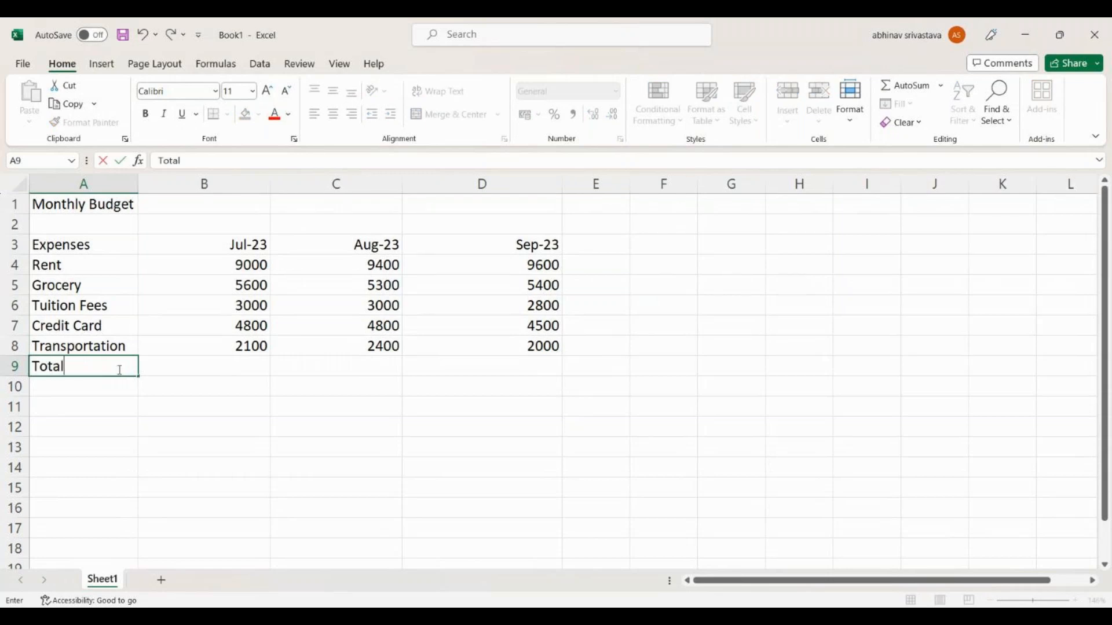
left_click(187, 367)
left_click(331, 372)
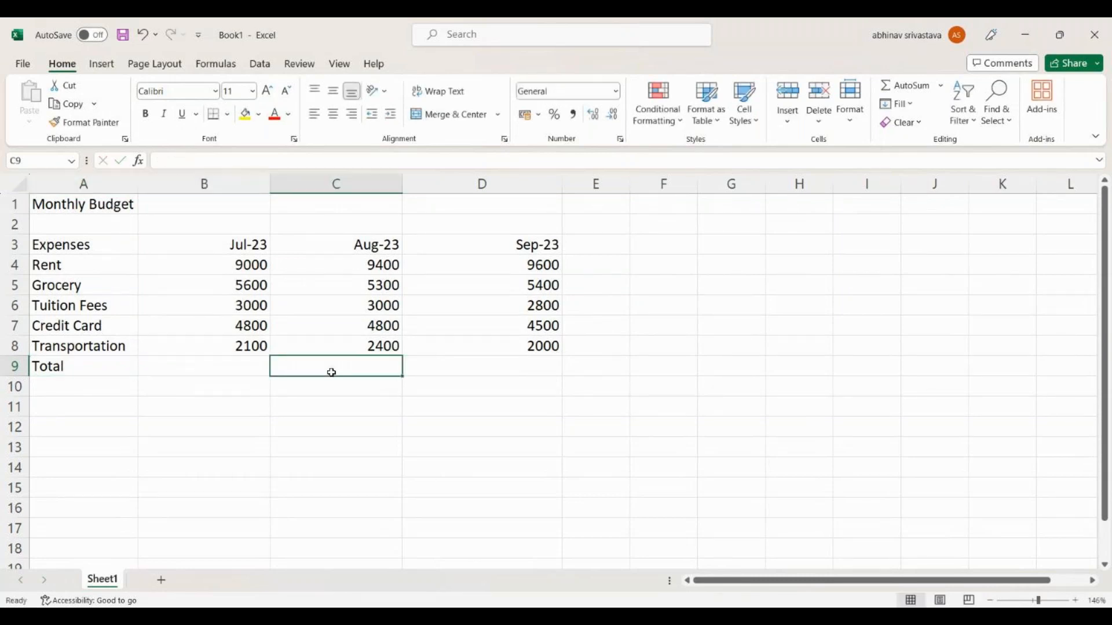
left_click(478, 372)
- Total the July expenses in B9 with the formula =9000+5600+3000+4800+2100 and review the result against its Total label
left_click(201, 371)
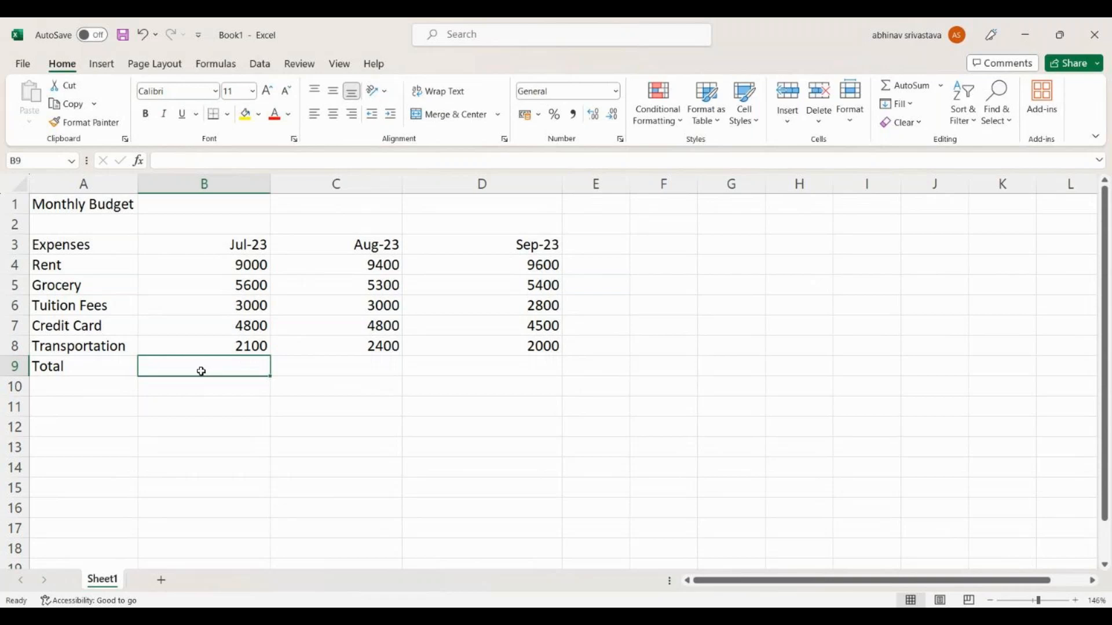
type("=")
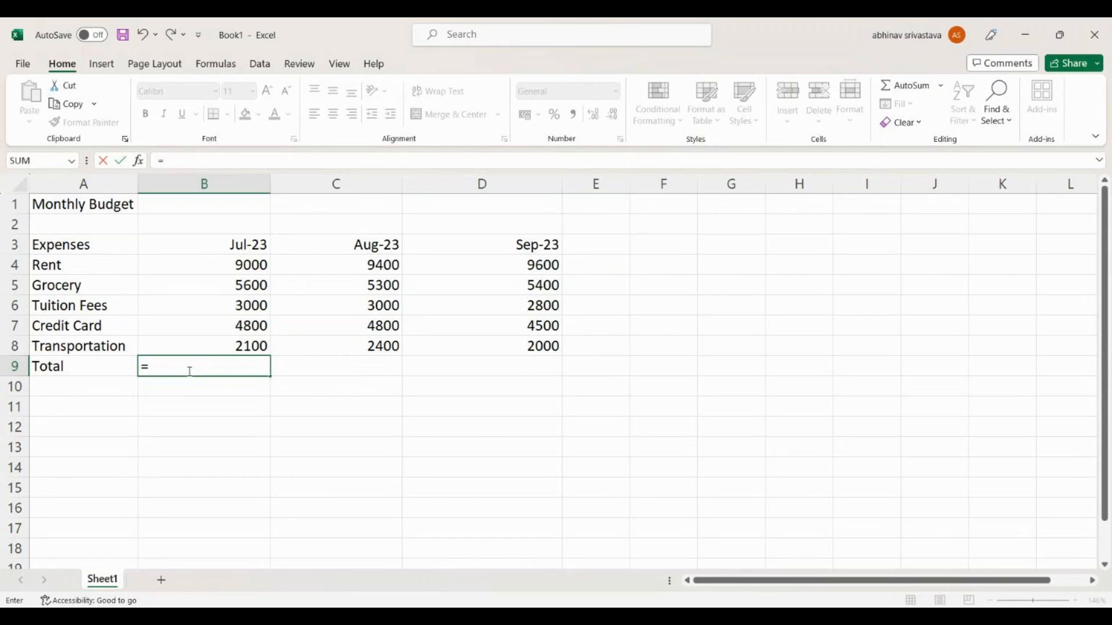
type("9000+5600+3000+4")
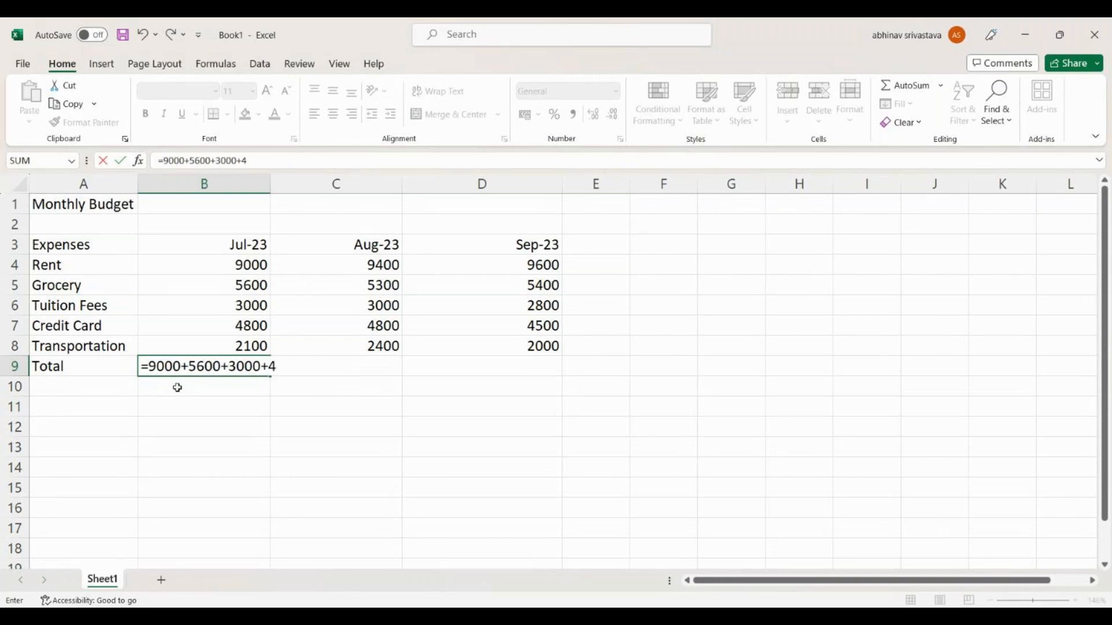
type("800+2100")
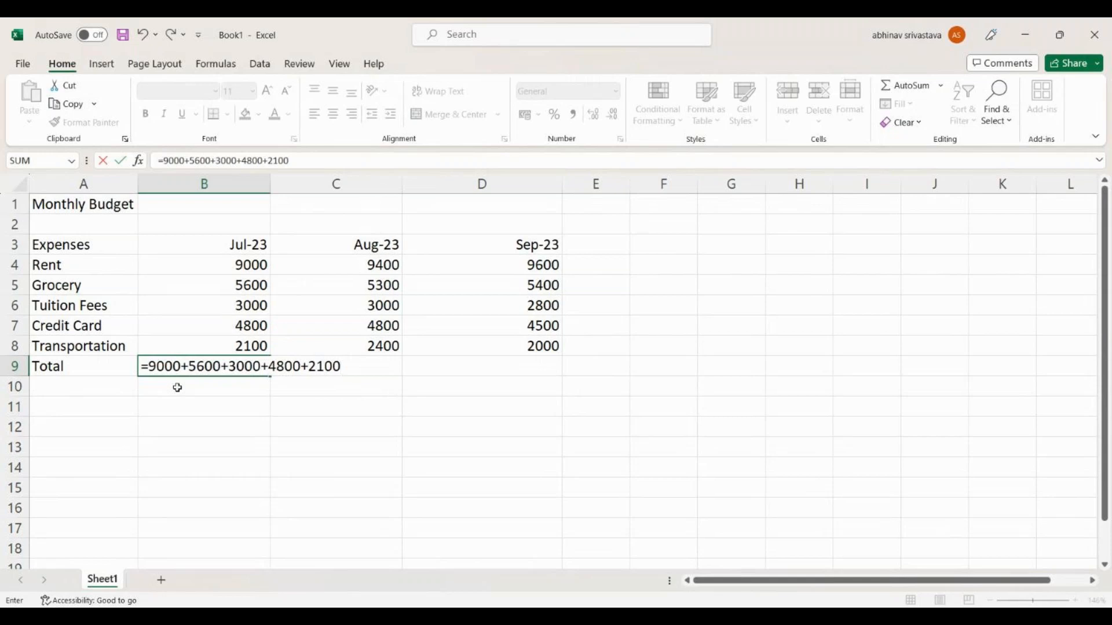
key("Return")
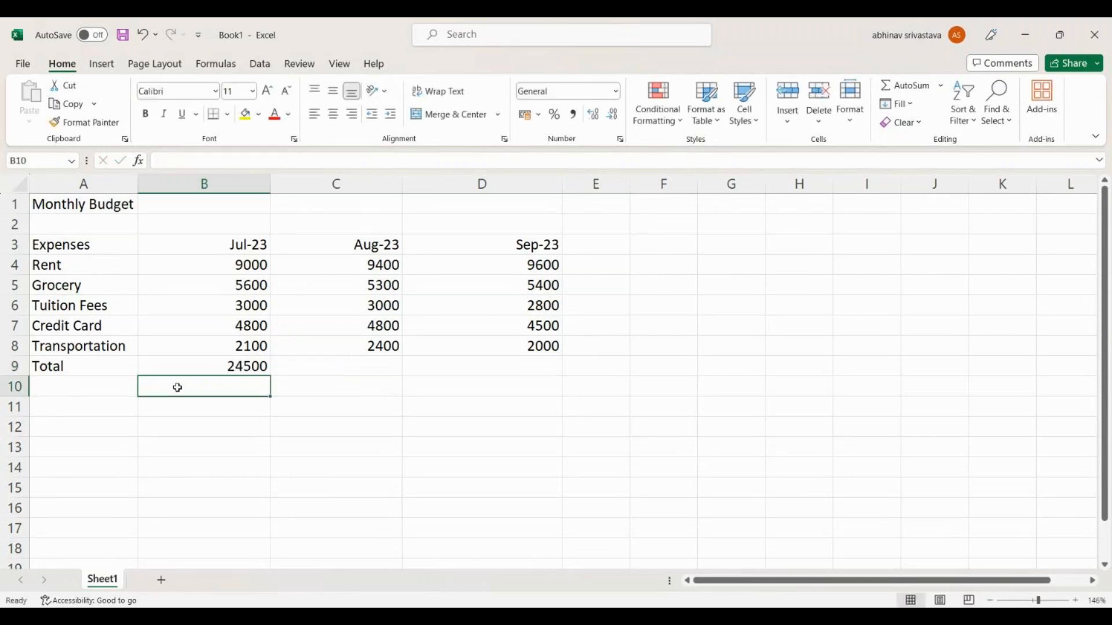
left_click(199, 366)
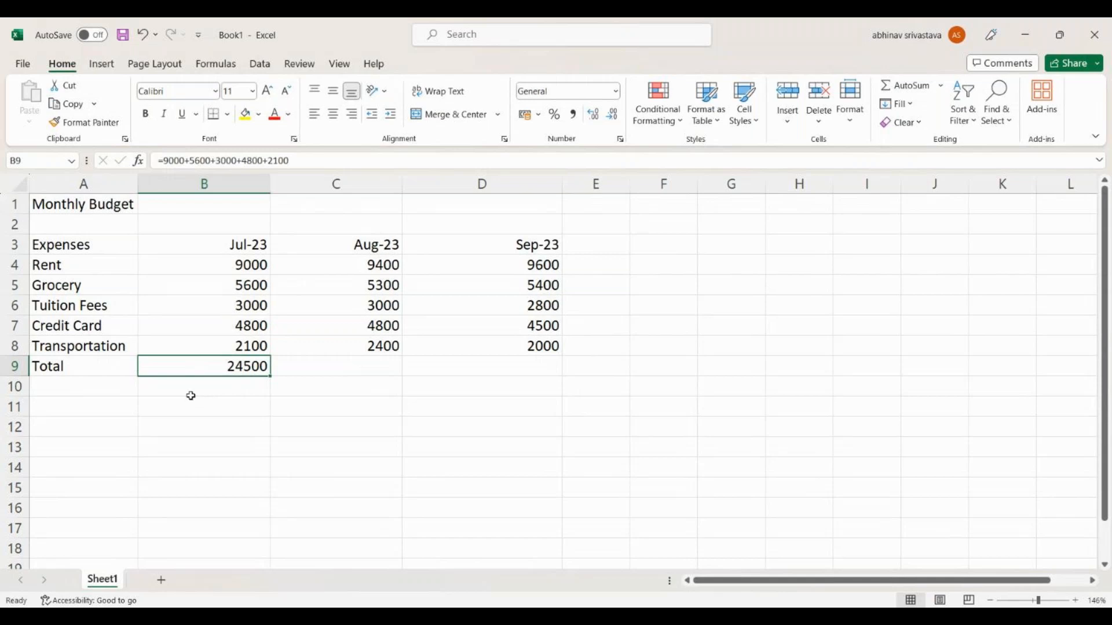
left_click(100, 377)
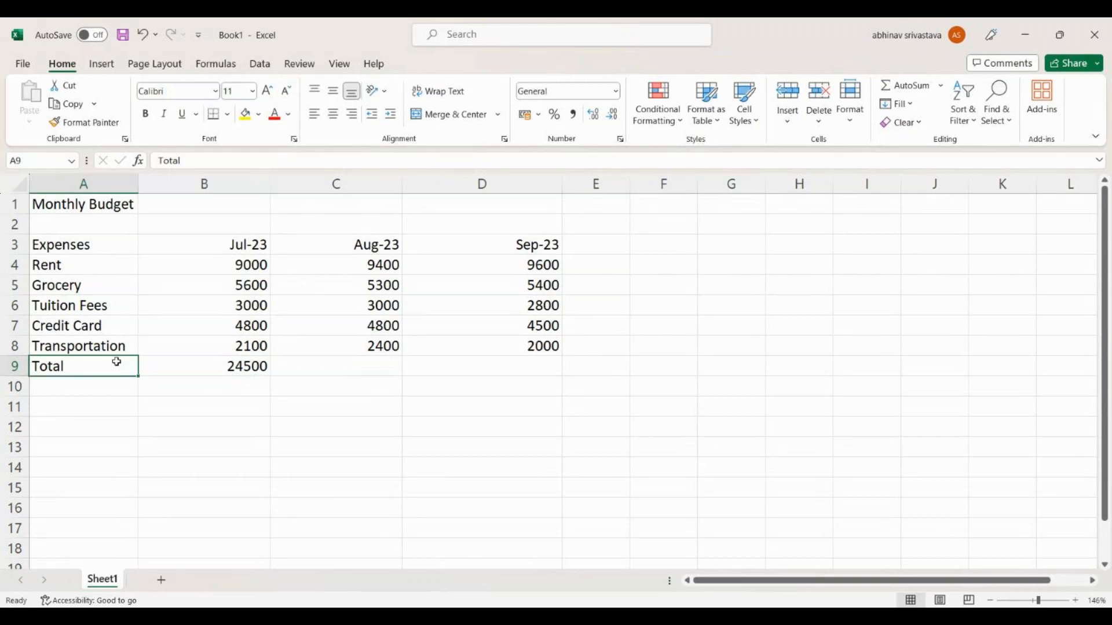
- Change the July Grocery amount in B5 to 5900 and check the July total's formula in B9
left_click(205, 284)
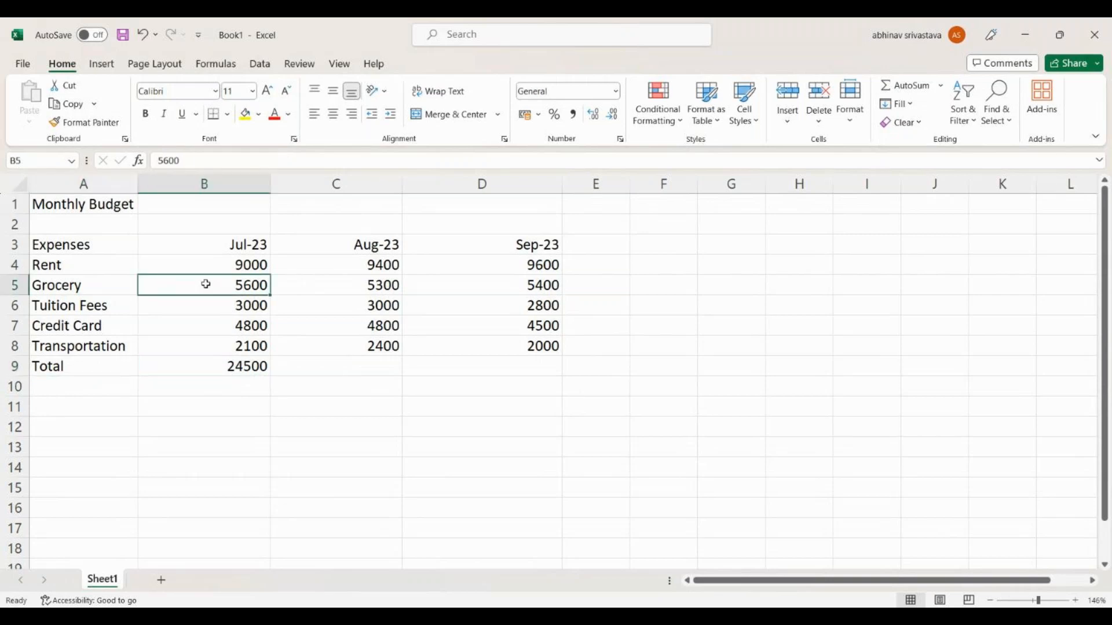
type("5900")
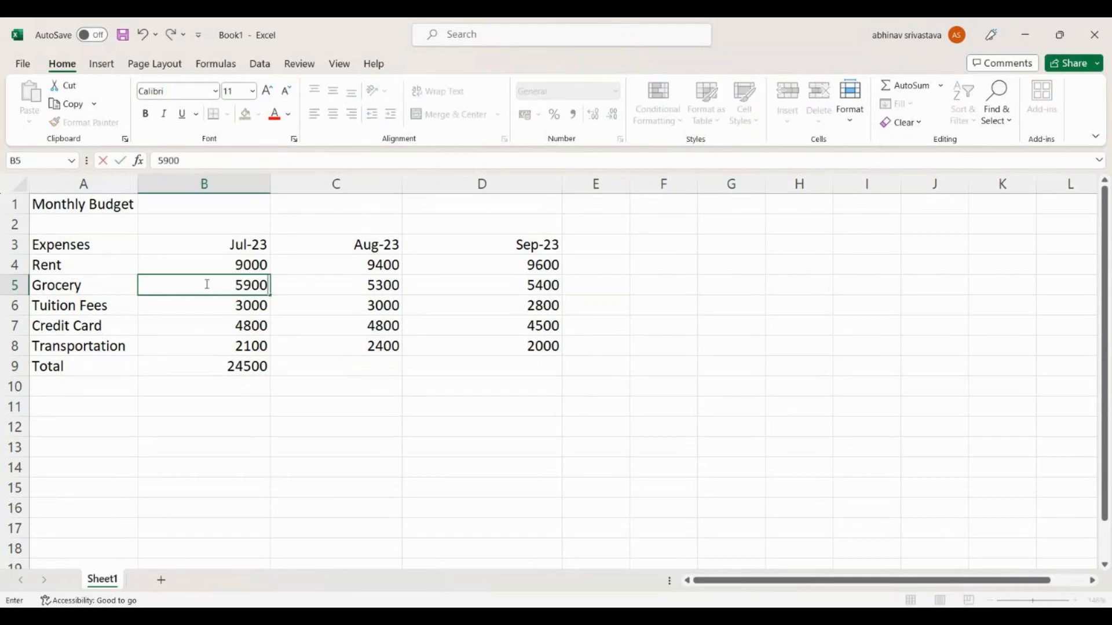
left_click(208, 369)
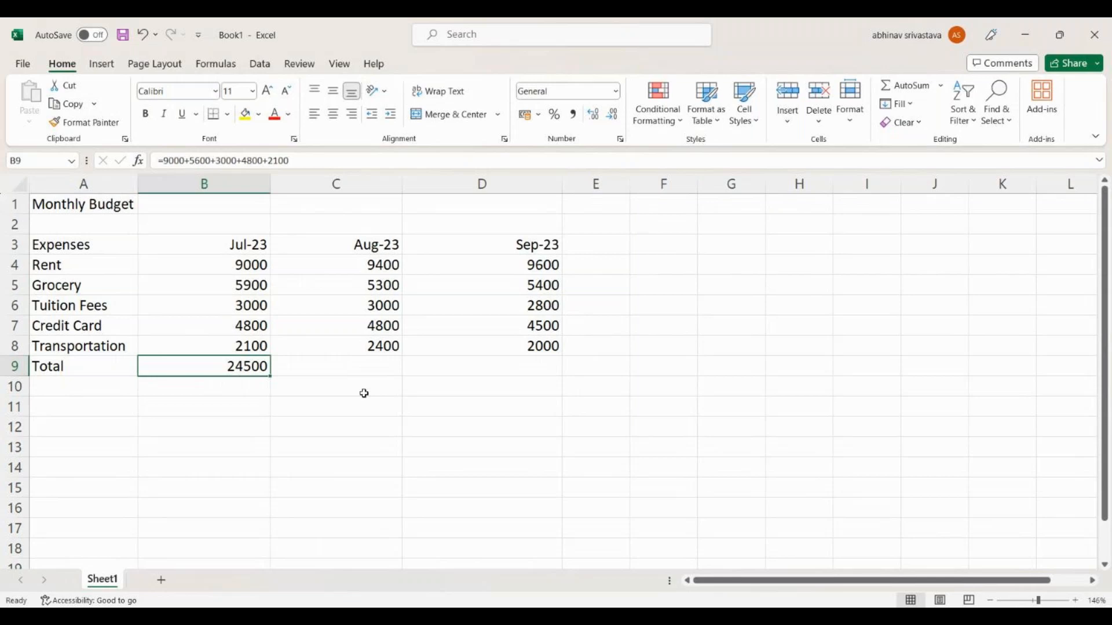
left_click(216, 286)
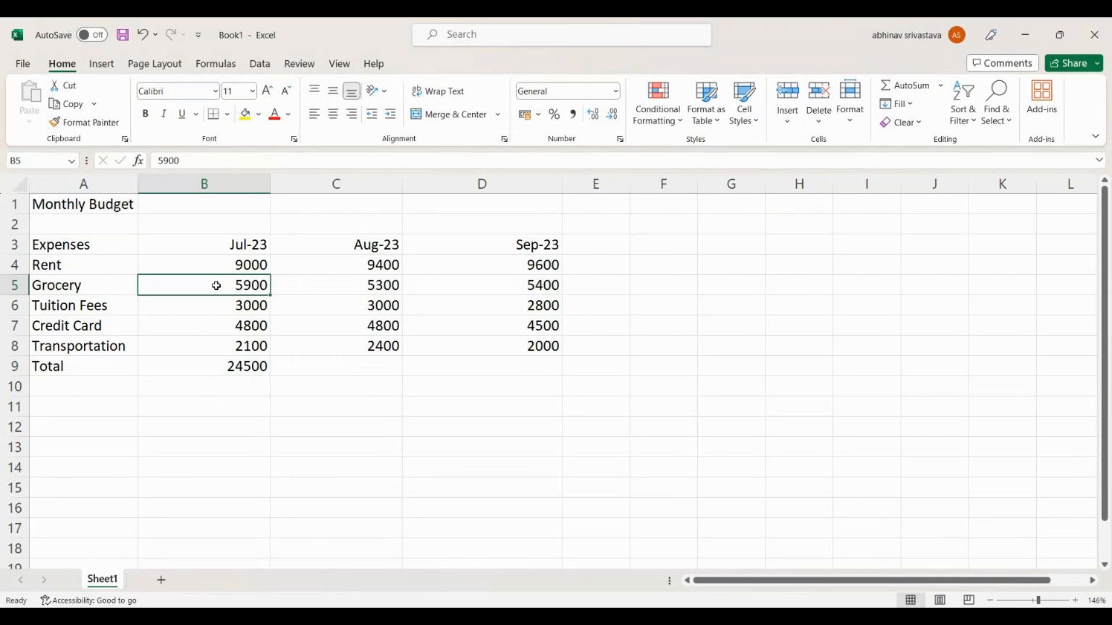
left_click(209, 364)
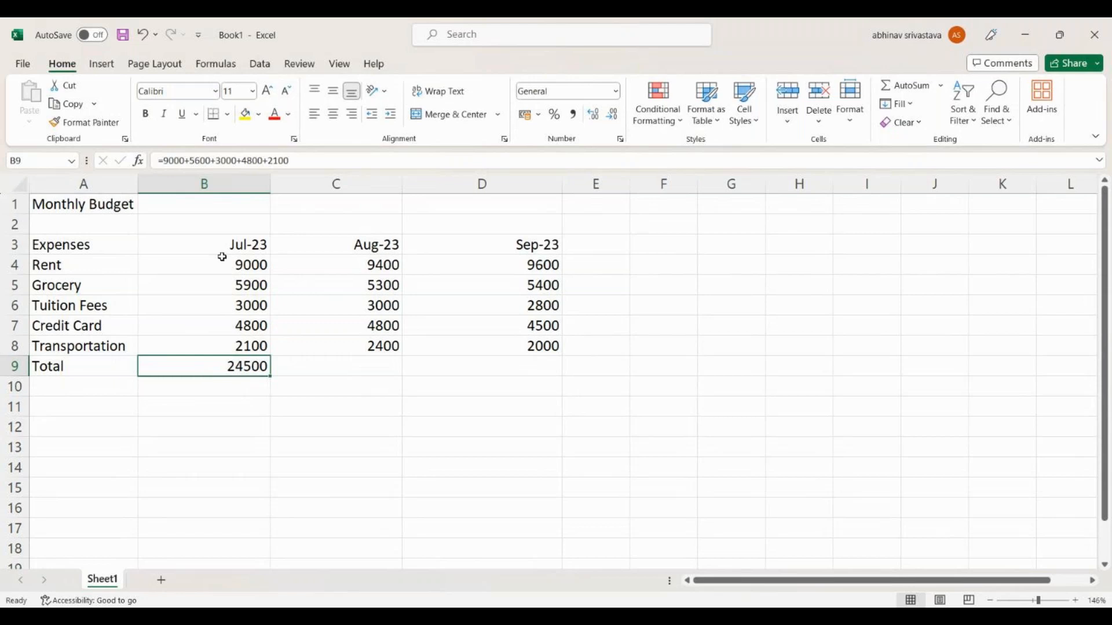
- Compare the July amounts in B4:B8 and the Grocery cell's reference with the typed numbers in the B9 total formula
left_click_drag(215, 265, 221, 346)
left_click(198, 375)
left_click_drag(218, 265, 211, 345)
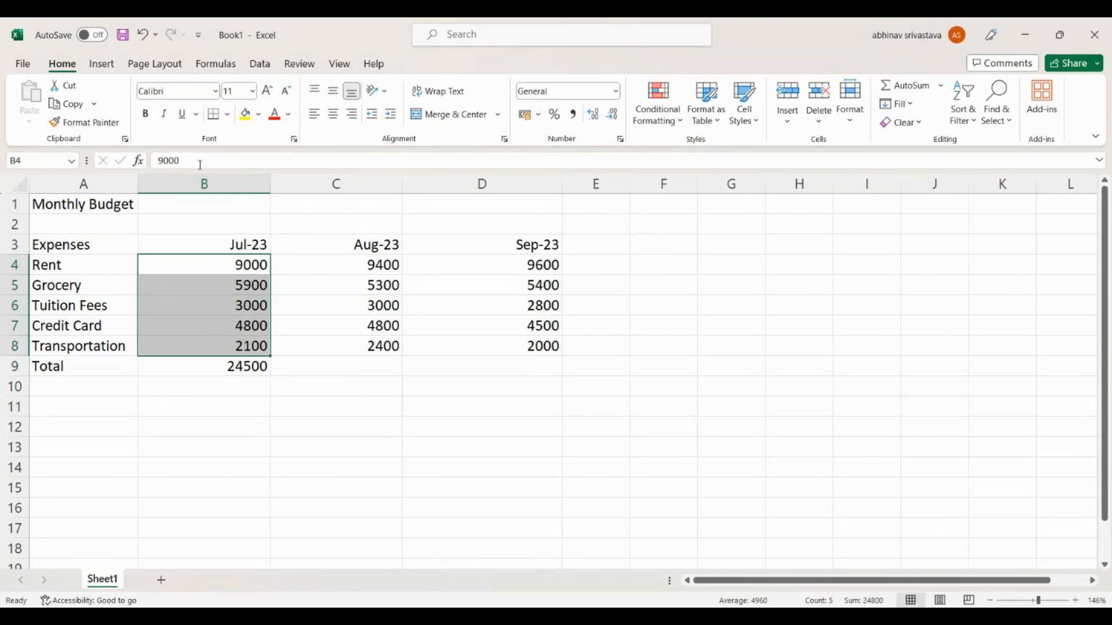
left_click(207, 367)
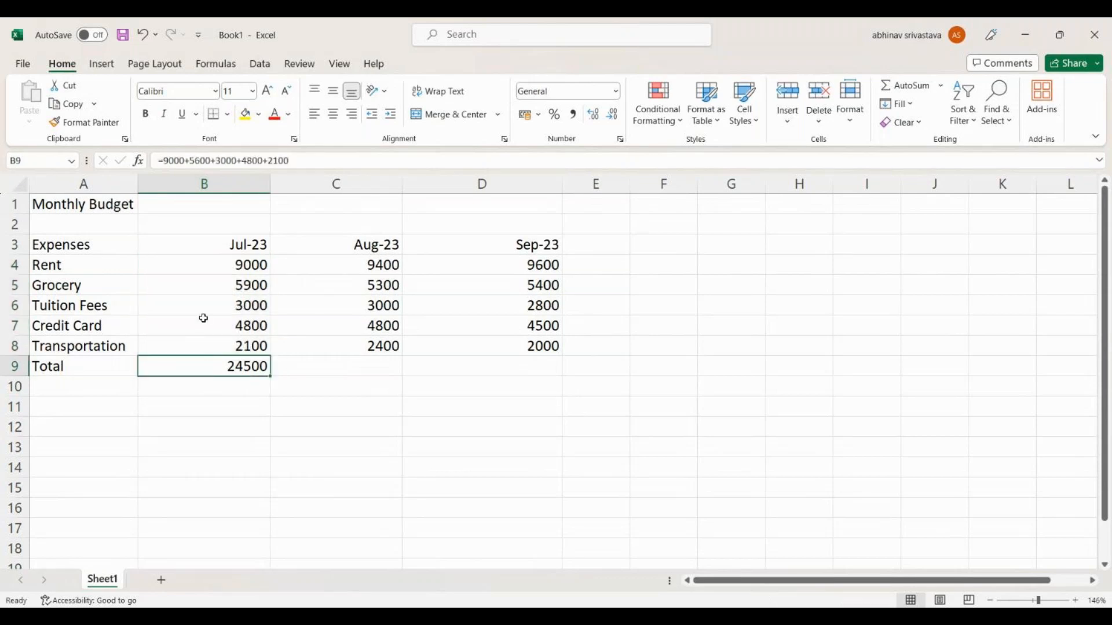
left_click(217, 285)
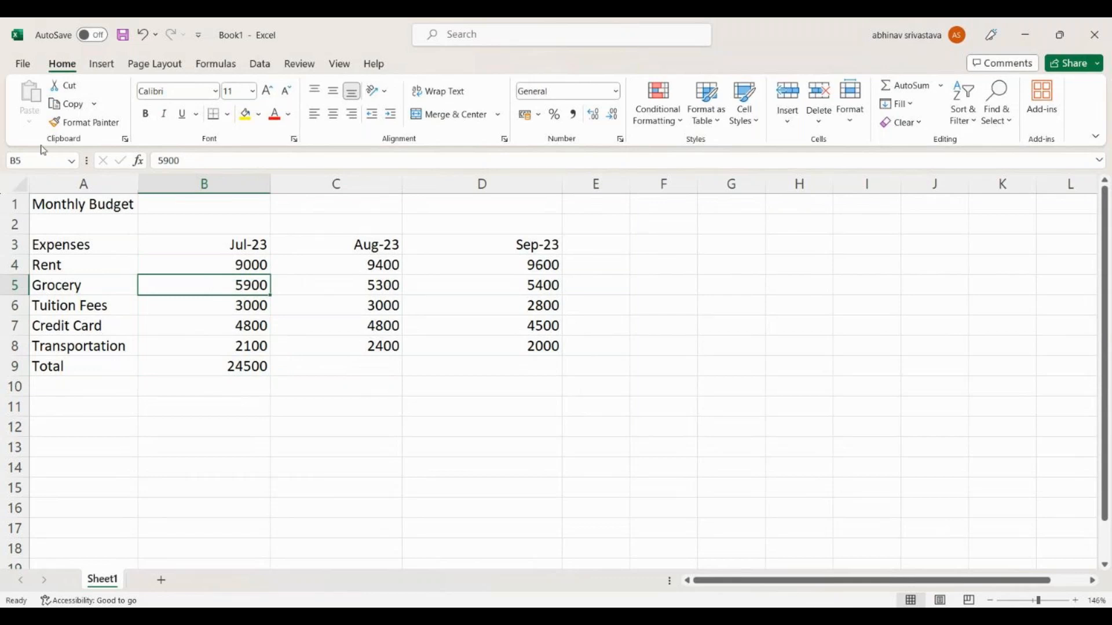
left_click(8, 161)
left_click(440, 387)
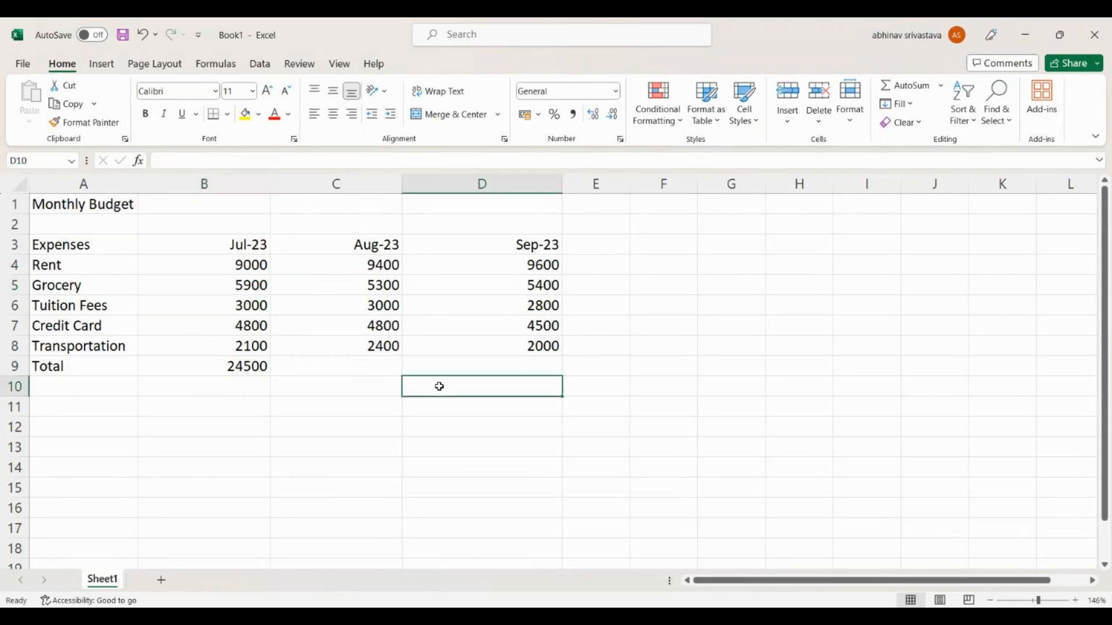
left_click_drag(248, 269, 232, 349)
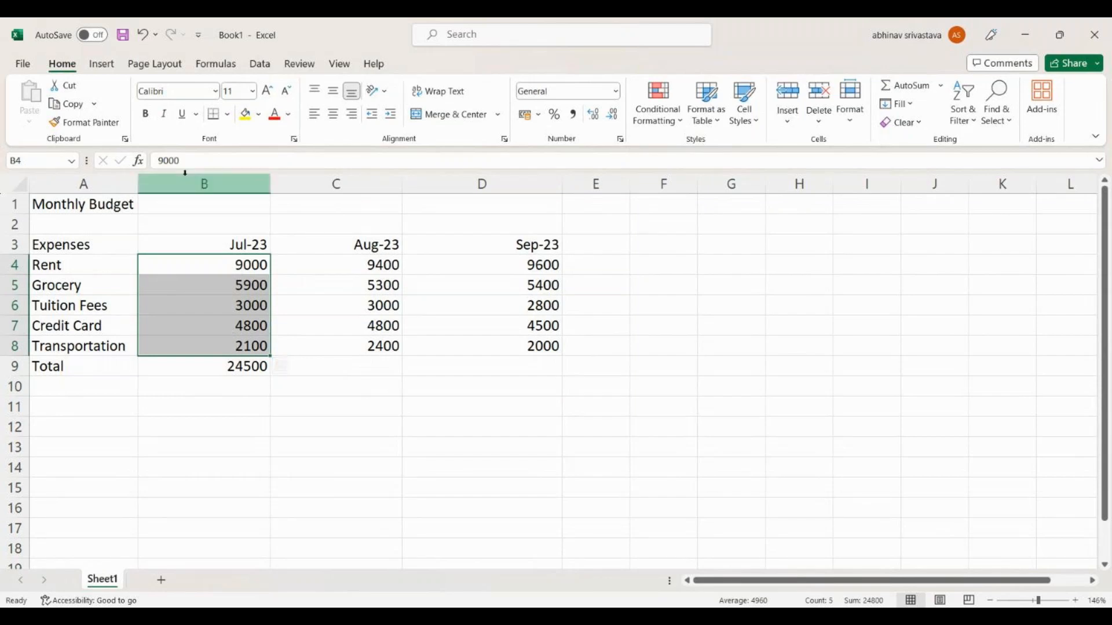
left_click(214, 299)
left_click(238, 365)
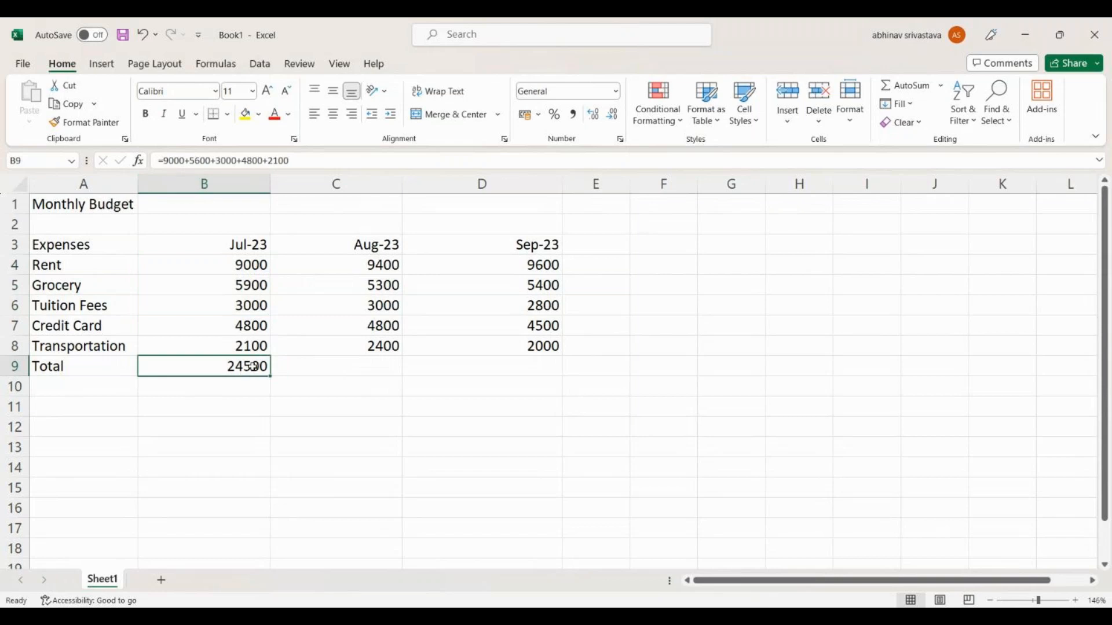
- Remove the typed numbers from the July total formula in B9, keeping only the equals sign
double_click(255, 366)
left_click(238, 404)
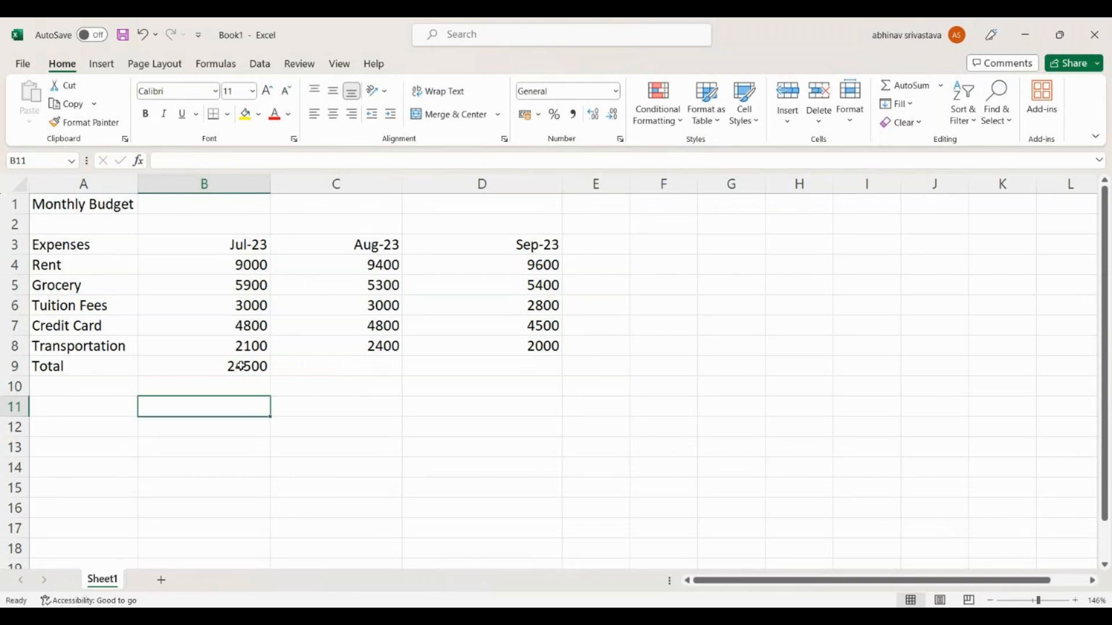
left_click(242, 366)
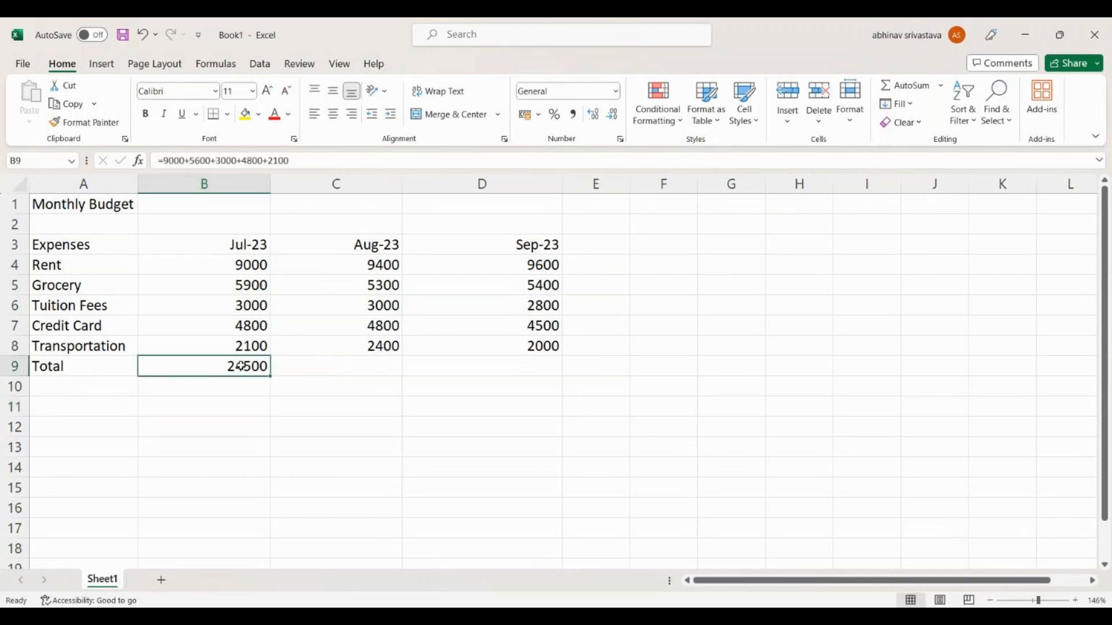
double_click(246, 366)
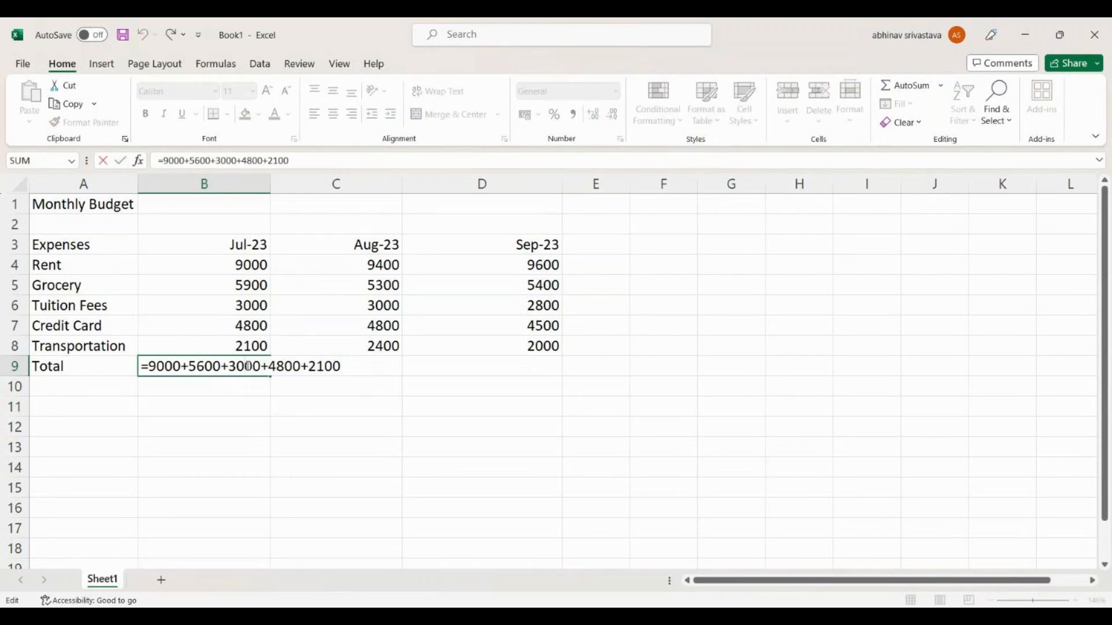
key("BackSpace")
key("BackSpace")
key("BackSpace")
key("BackSpace")
key("BackSpace")
key("BackSpace")
key("BackSpace")
key("BackSpace")
key("BackSpace")
key("BackSpace")
key("BackSpace")
key("BackSpace")
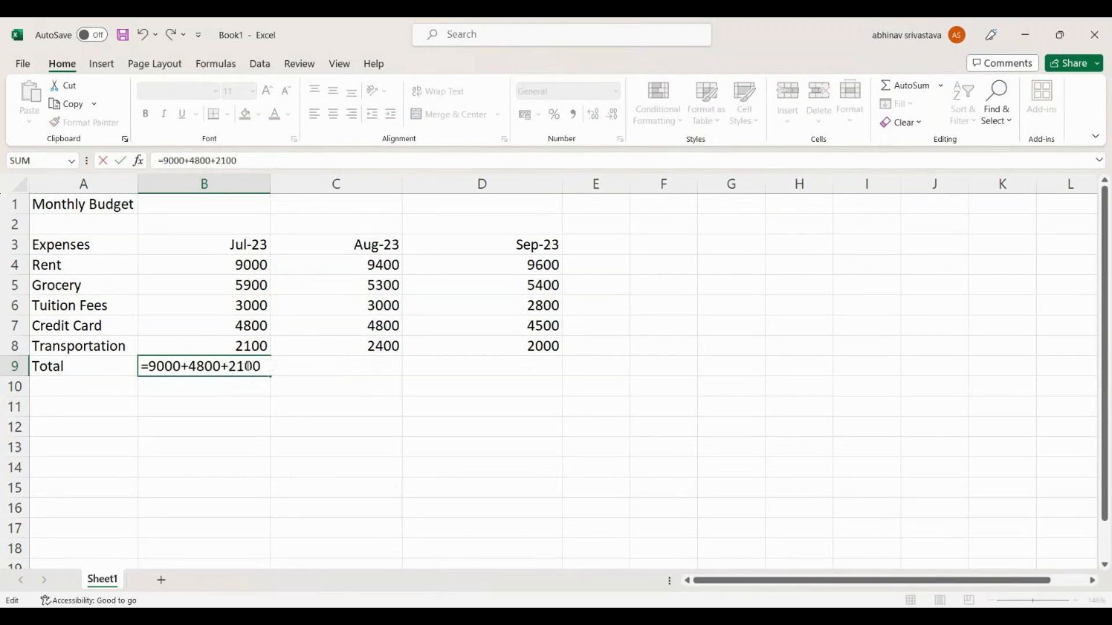
key("Delete")
key("Delete")
key("Delete")
key("Delete")
key("Delete")
key("Delete")
key("Delete")
key("Delete")
key("Delete")
key("Delete")
key("Delete")
key("Delete")
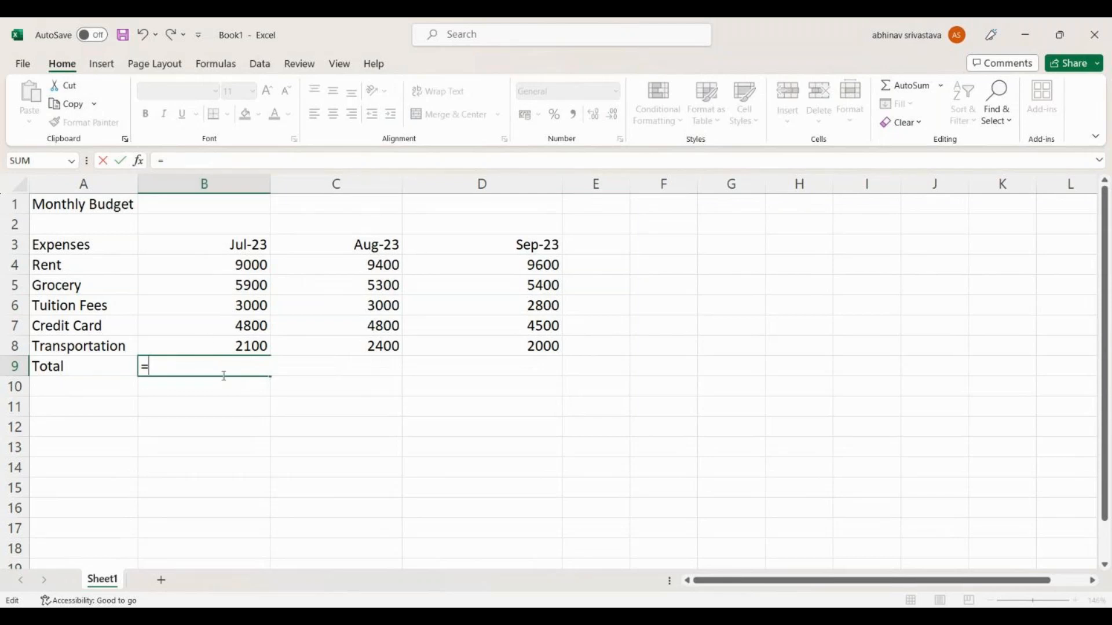
- Complete the July total formula in B9 with cell references as =B4+B5+B6+B7+B8
type("B4")
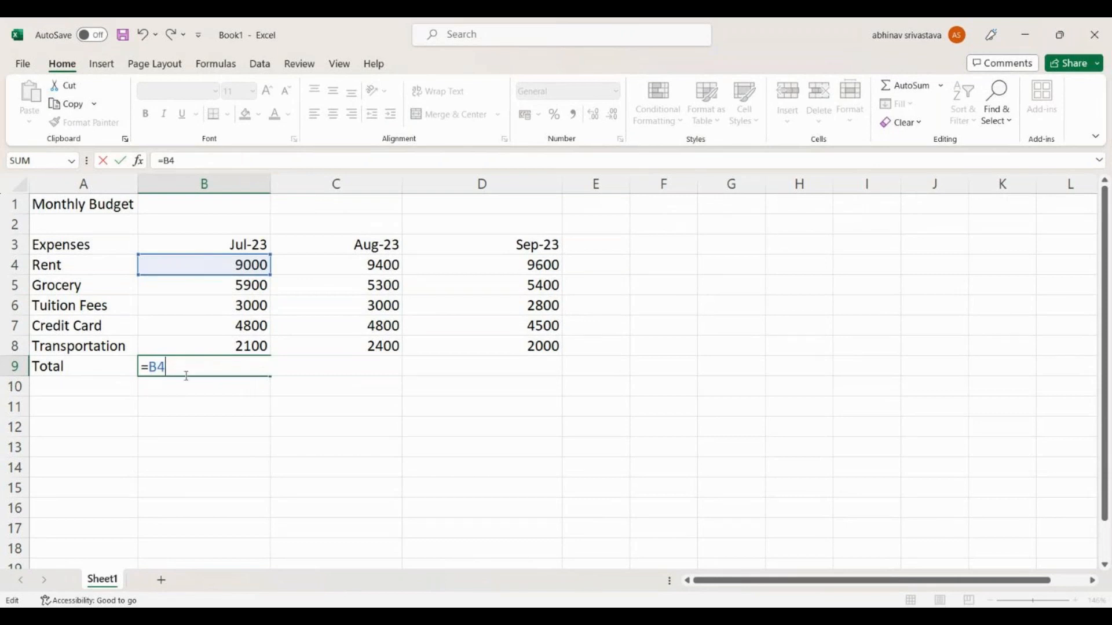
type("+")
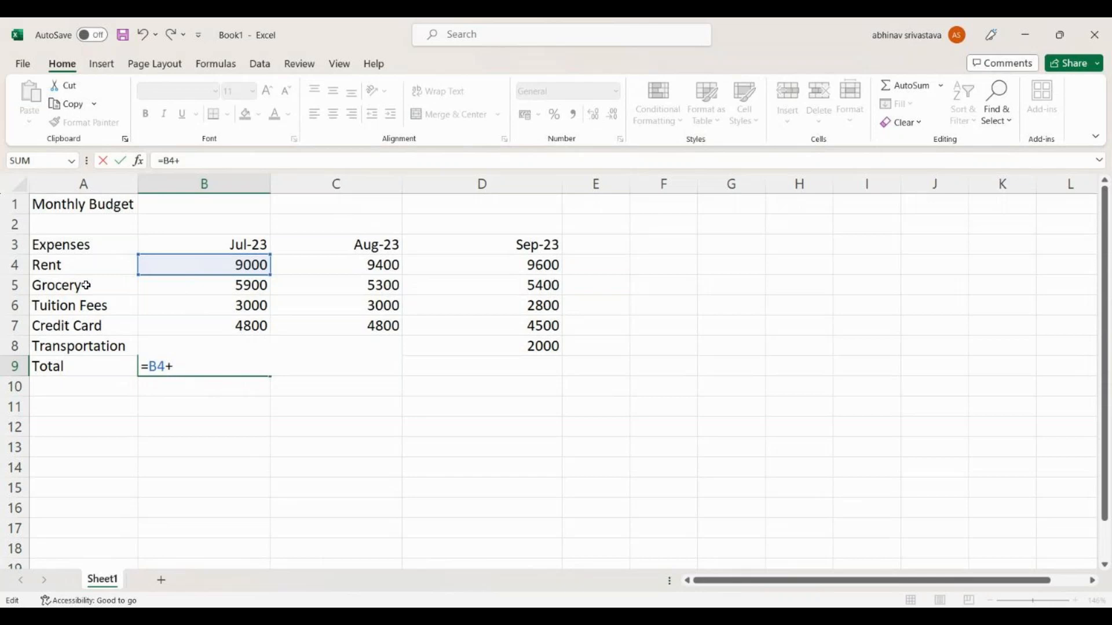
type("B5")
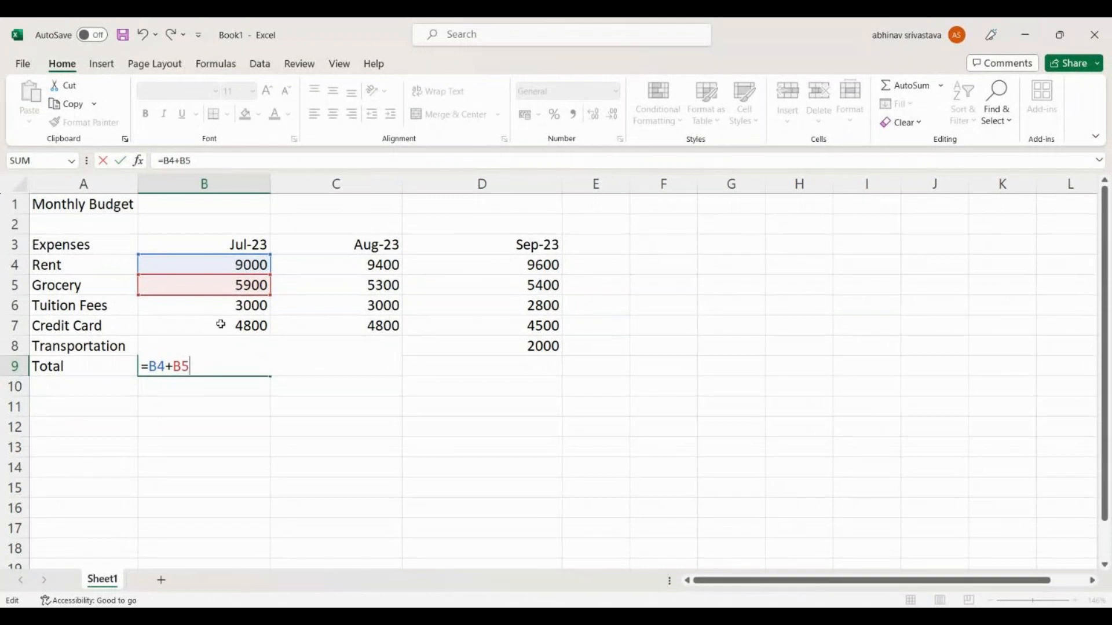
type("+B6+")
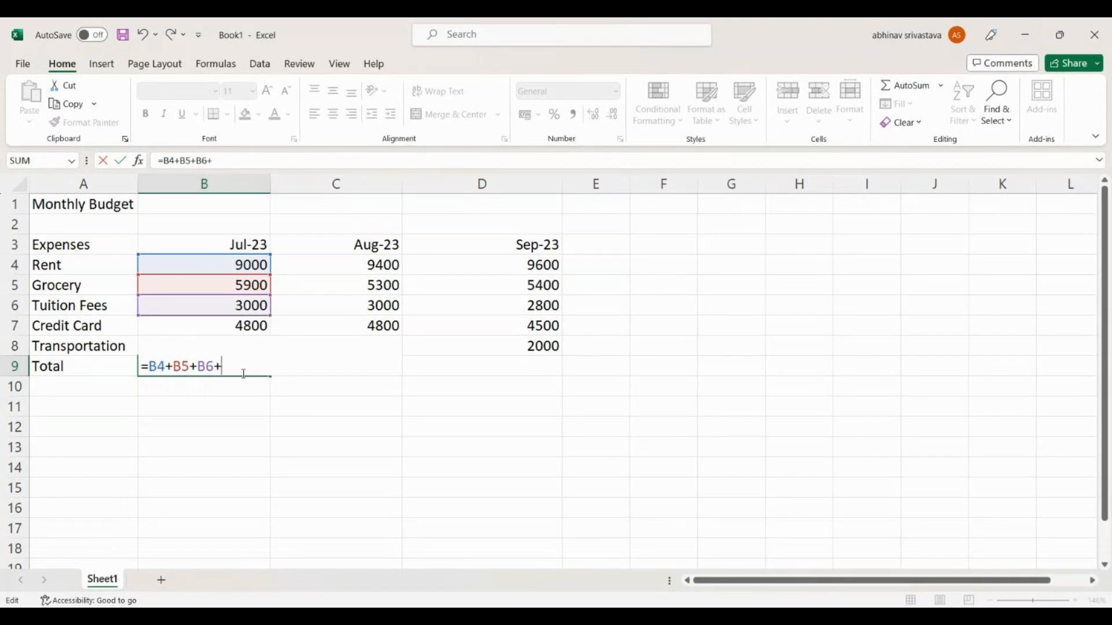
type("B7")
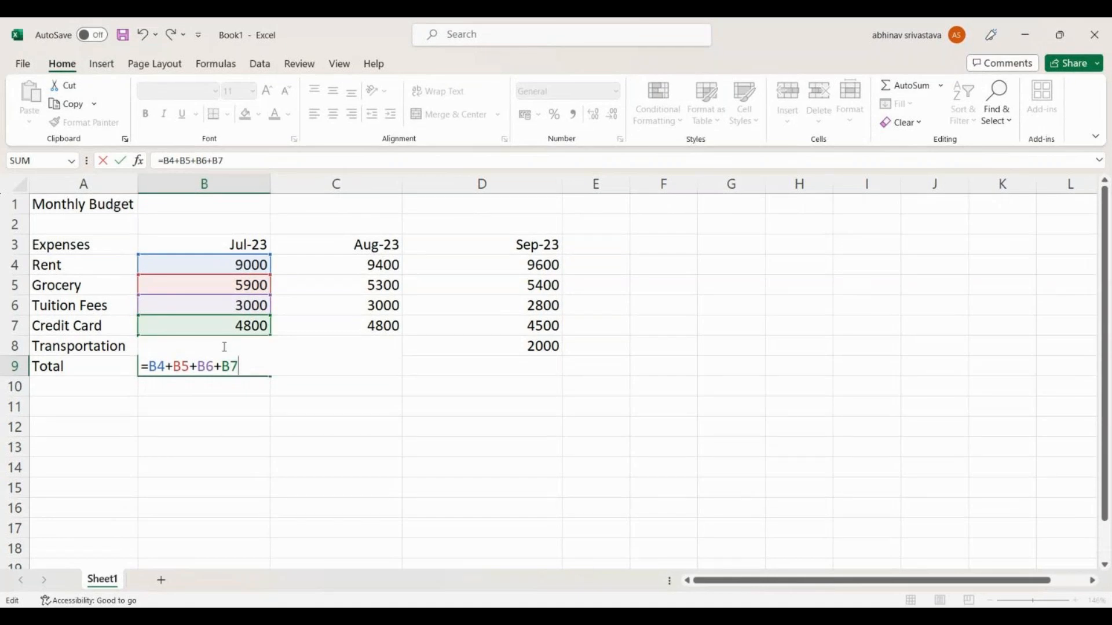
type("+B8")
key("Return")
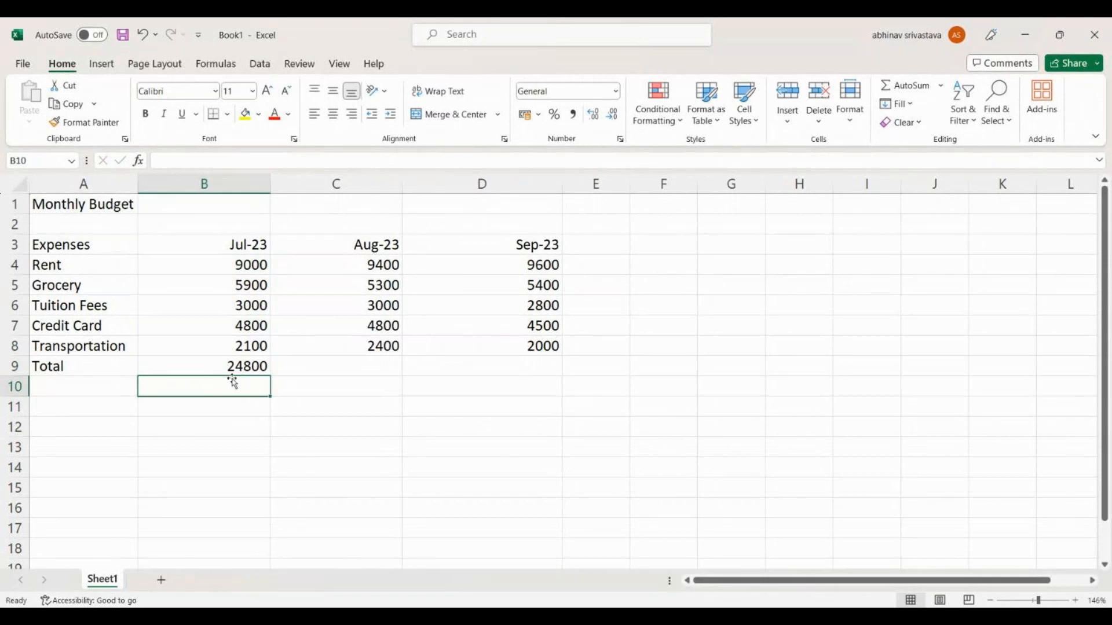
- Change the July Grocery amount in B5 to 6100 and check the July total and its formula in B9
left_click(251, 282)
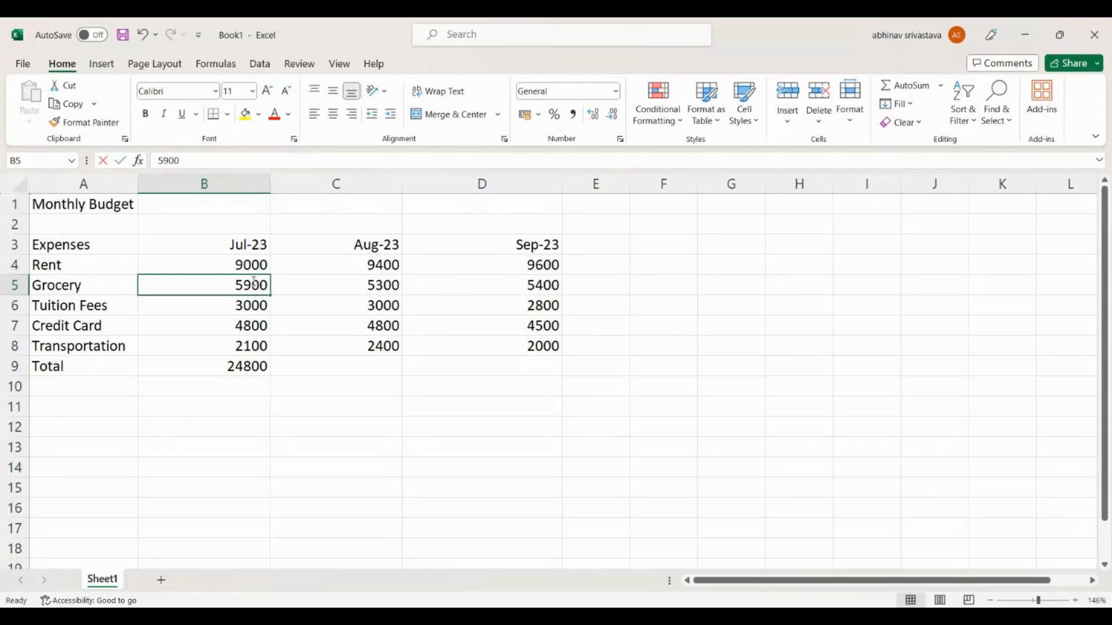
double_click(252, 282)
key("BackSpace")
key("BackSpace")
type("61")
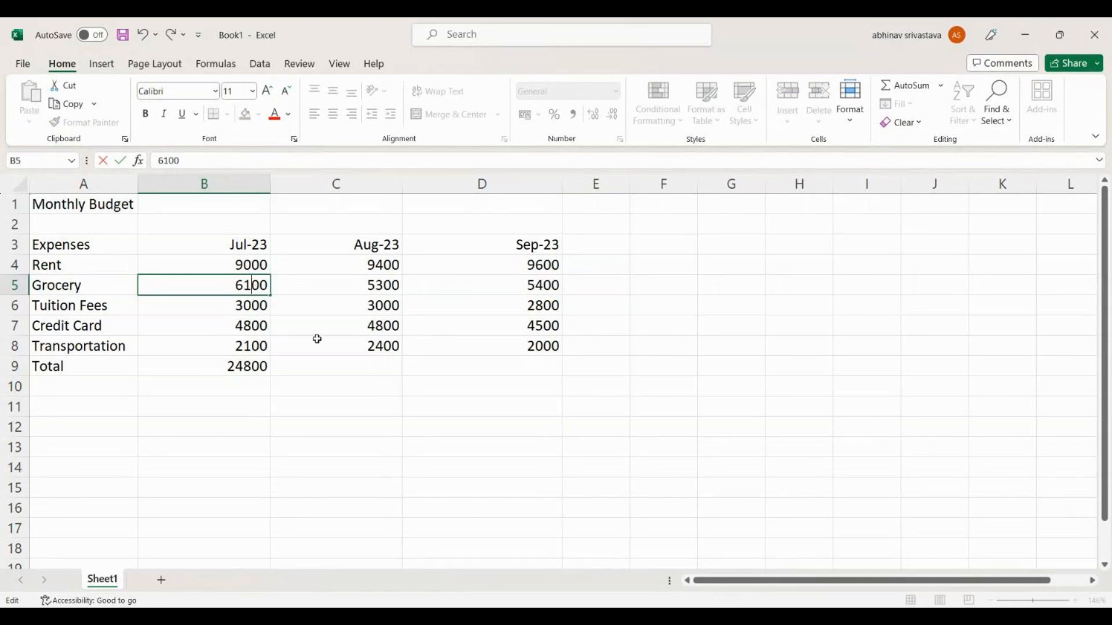
key("Return")
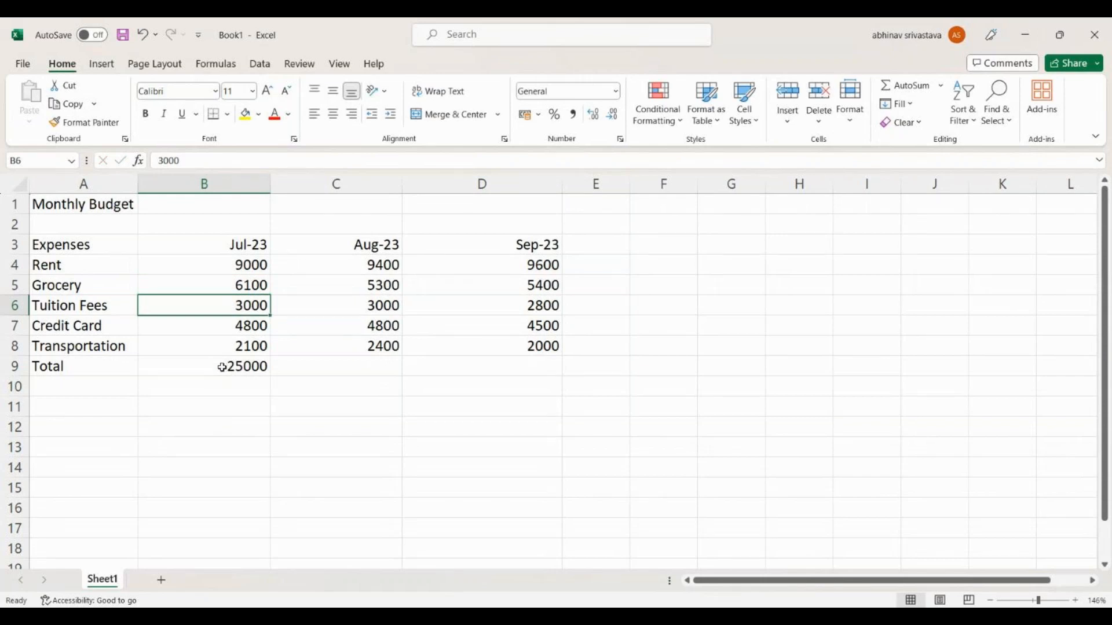
left_click(222, 368)
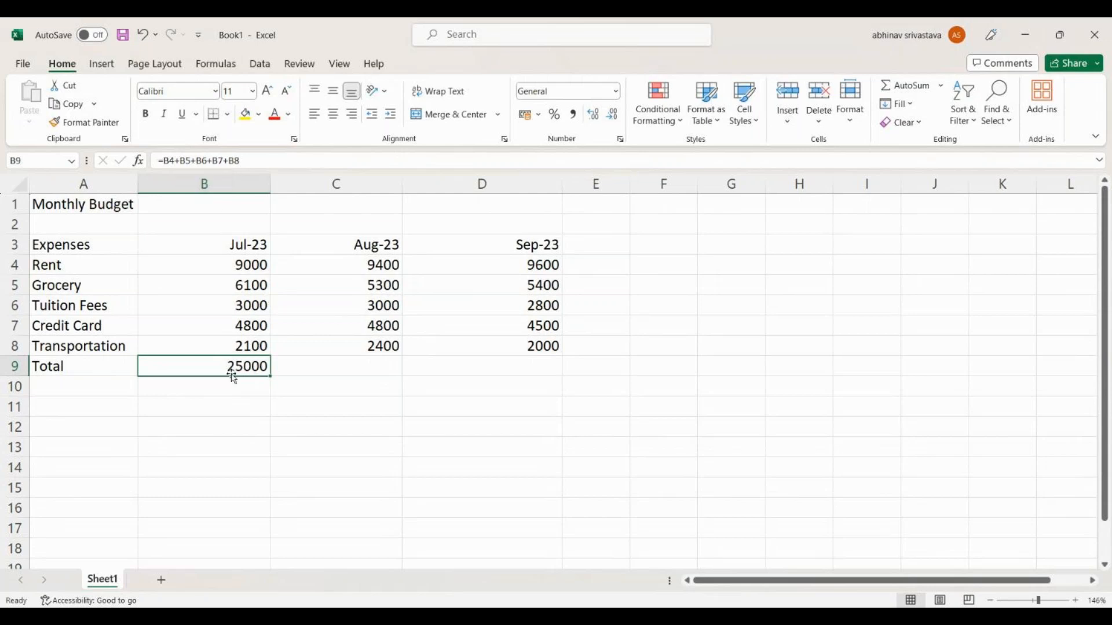
- Review the August and September amounts in C4:D8, their empty total cells C9 and D9, and the July total in B9
left_click(345, 369)
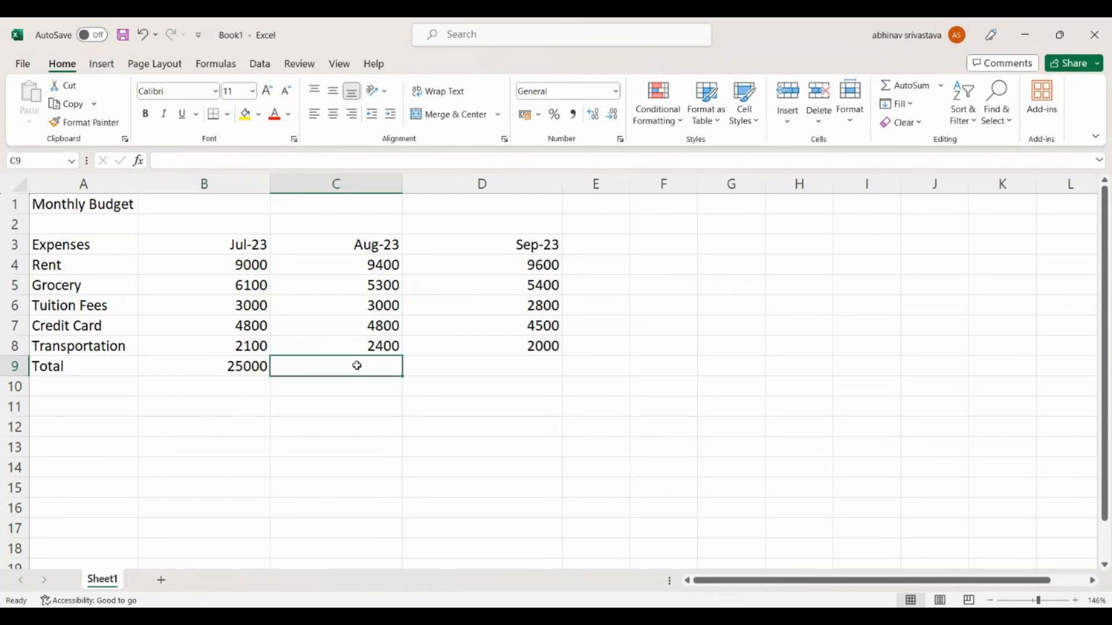
left_click(351, 269)
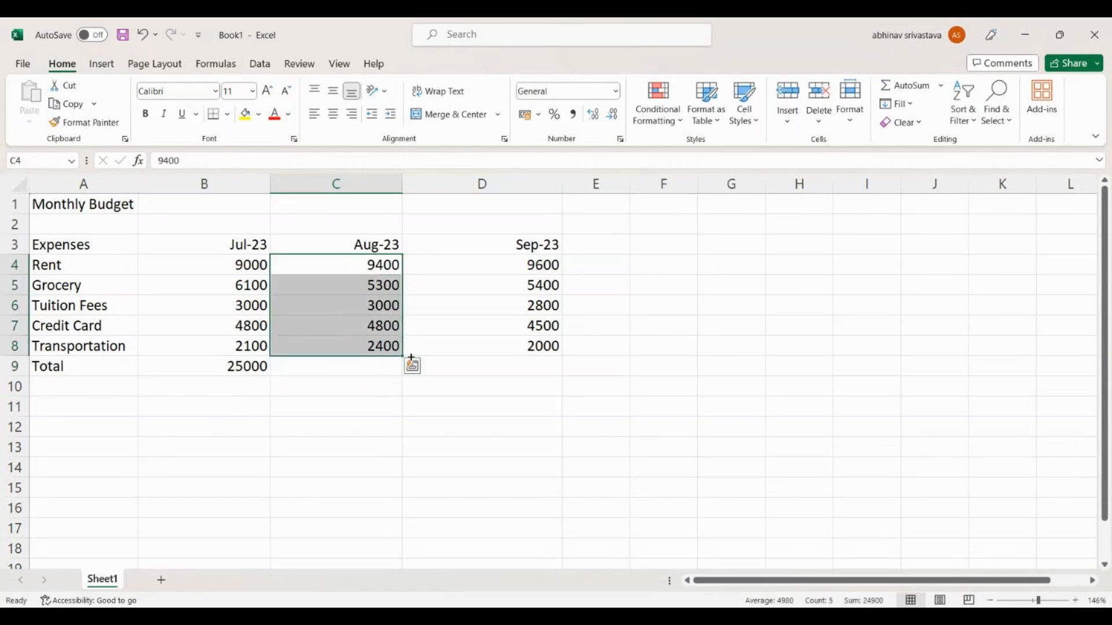
left_click(496, 368)
left_click_drag(508, 261, 509, 343)
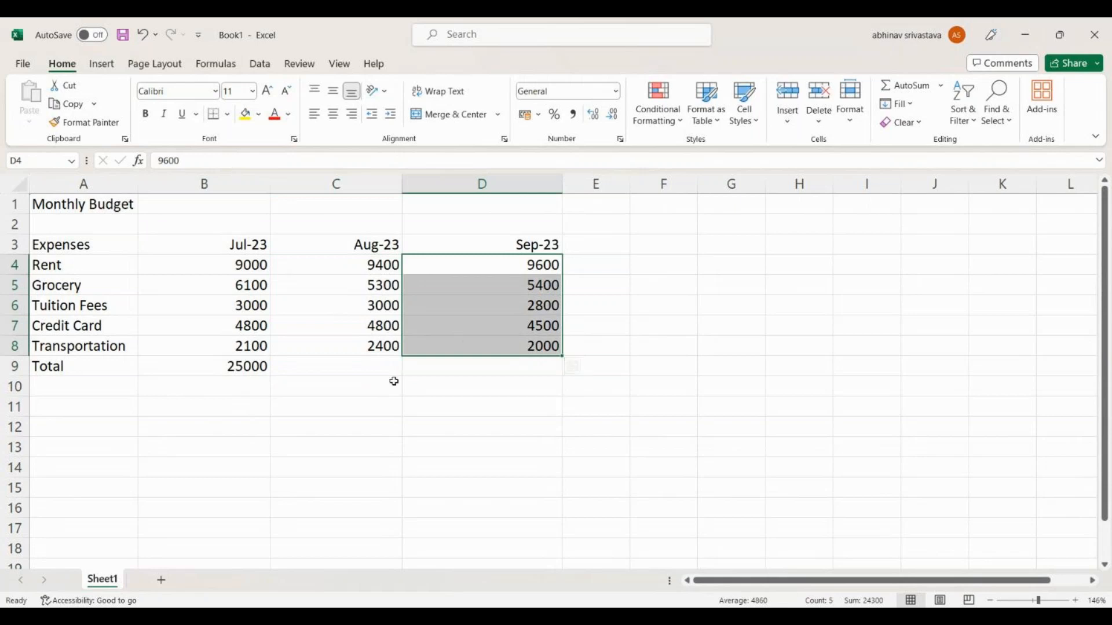
left_click(266, 366)
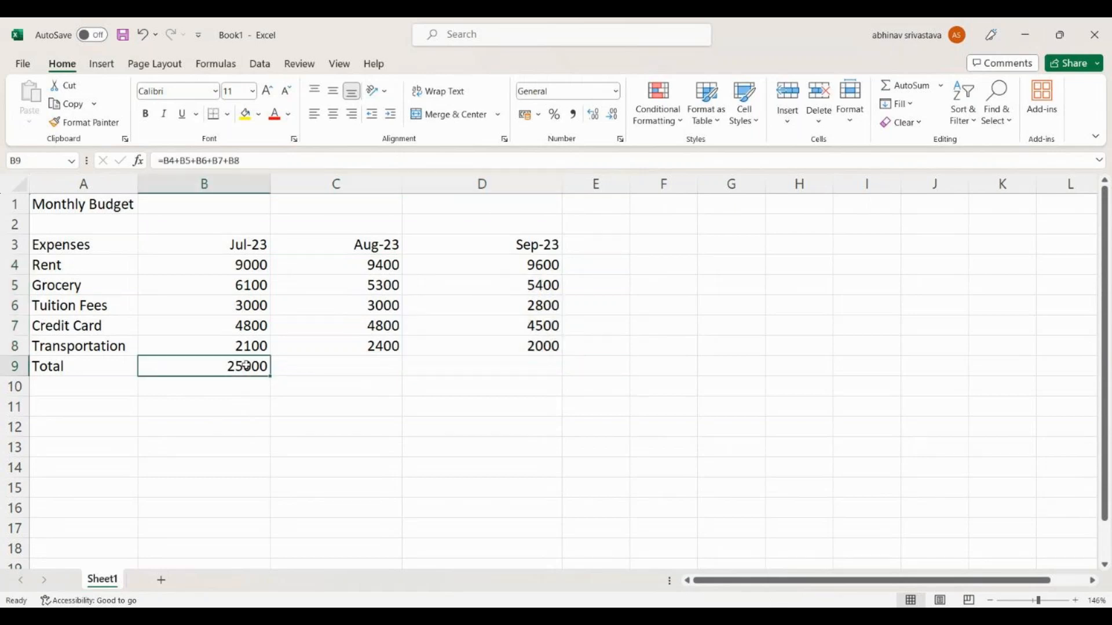
left_click(331, 367)
left_click(481, 357)
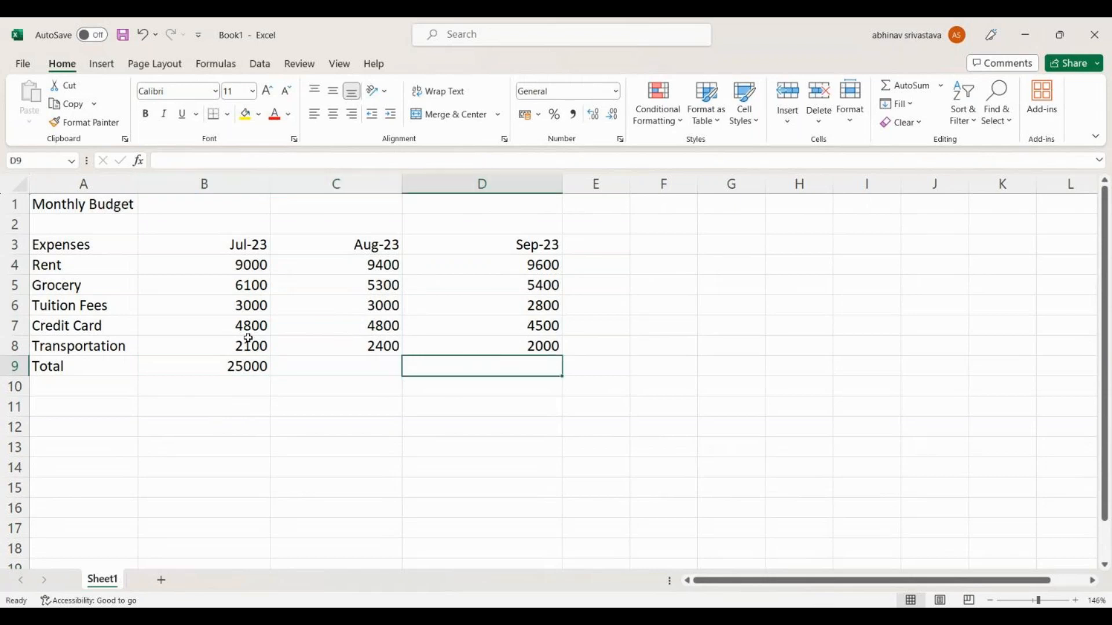
left_click(102, 374)
left_click_drag(102, 376, 449, 365)
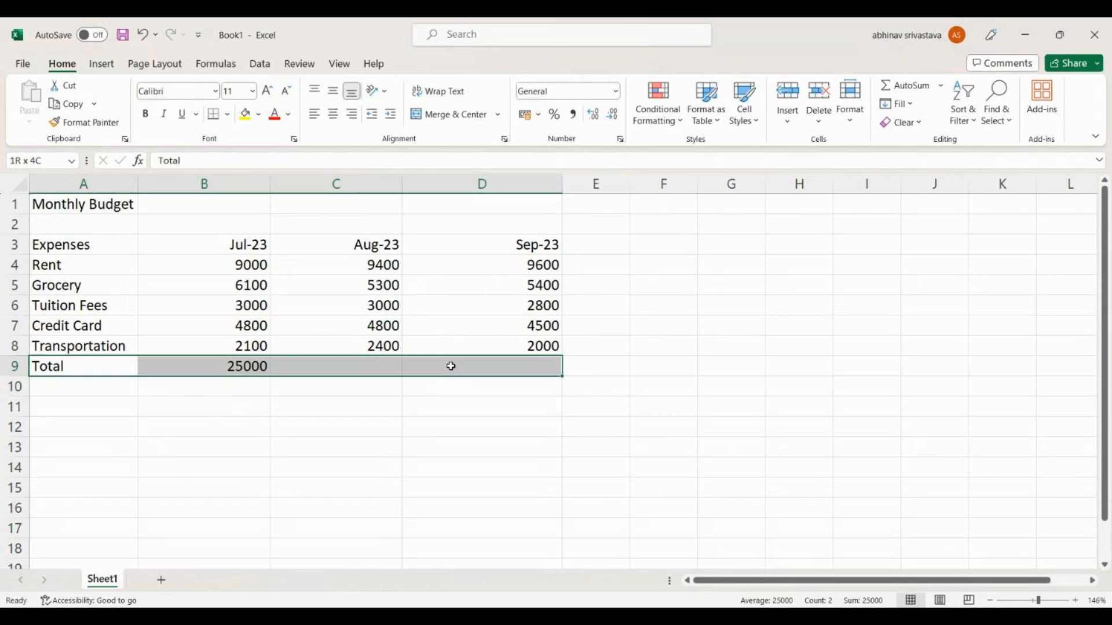
left_click_drag(585, 267, 596, 367)
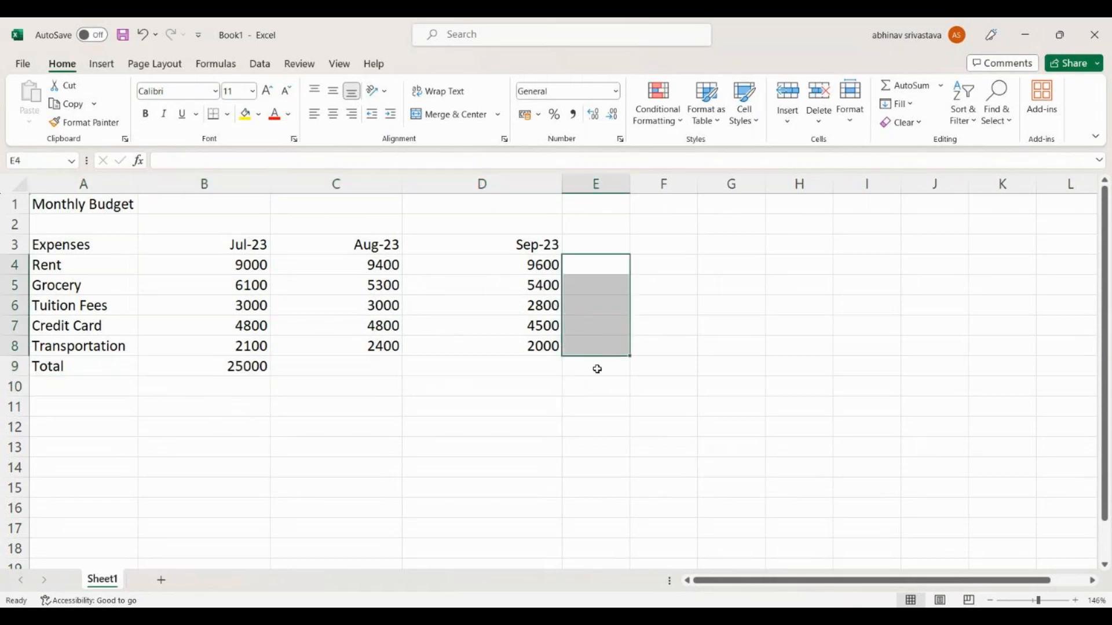
left_click(590, 447)
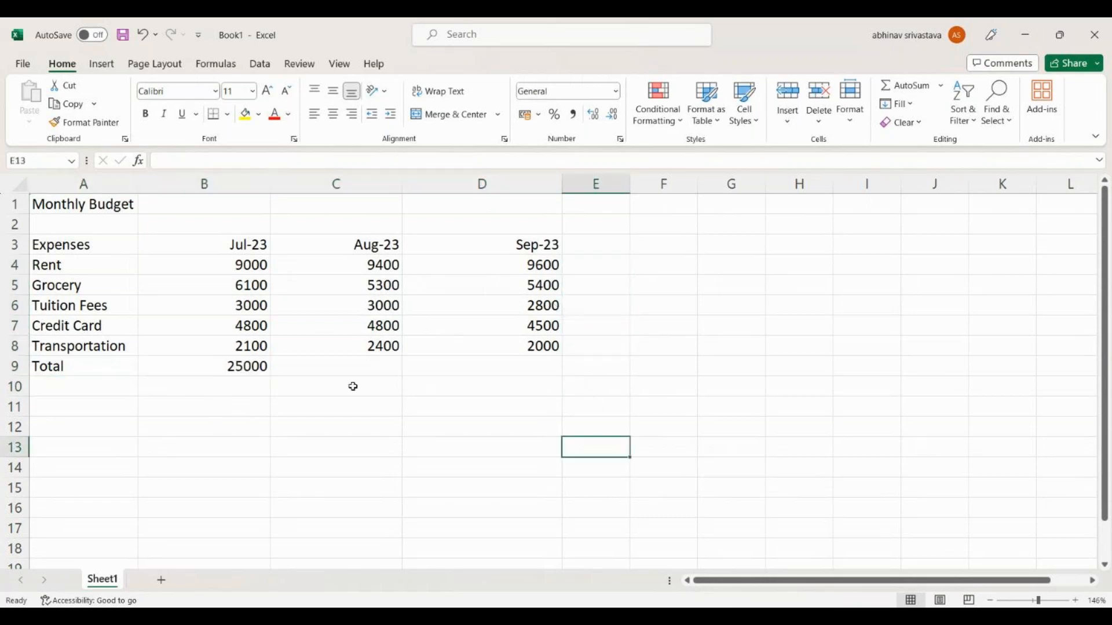
- Fill the July total formula from B9 across to C9 and D9 for the August and September totals
left_click(209, 367)
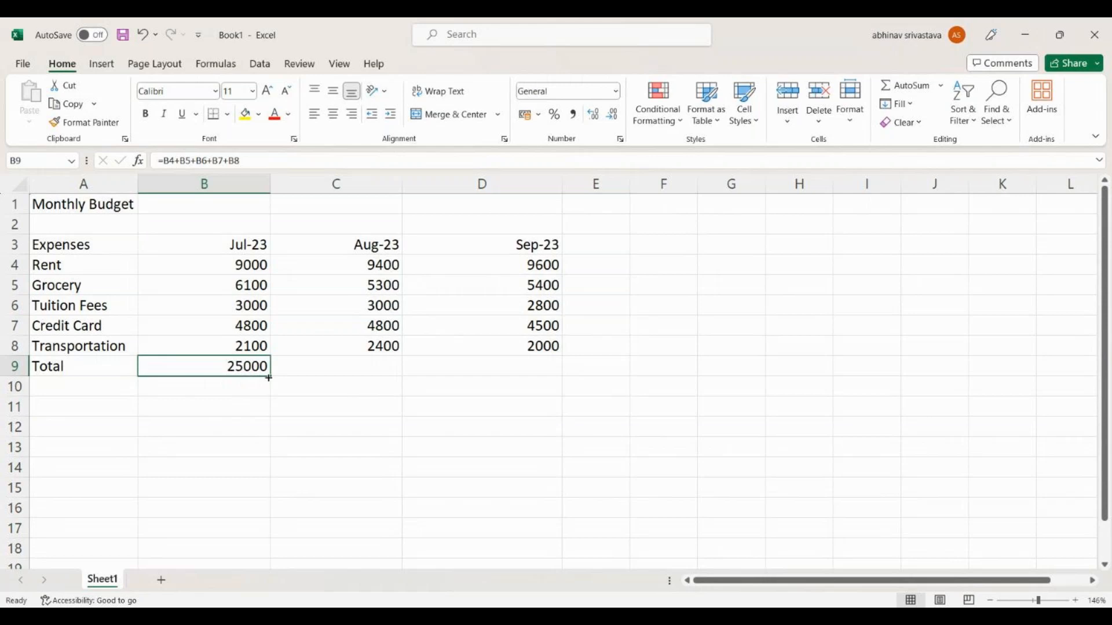
left_click_drag(269, 378, 510, 373)
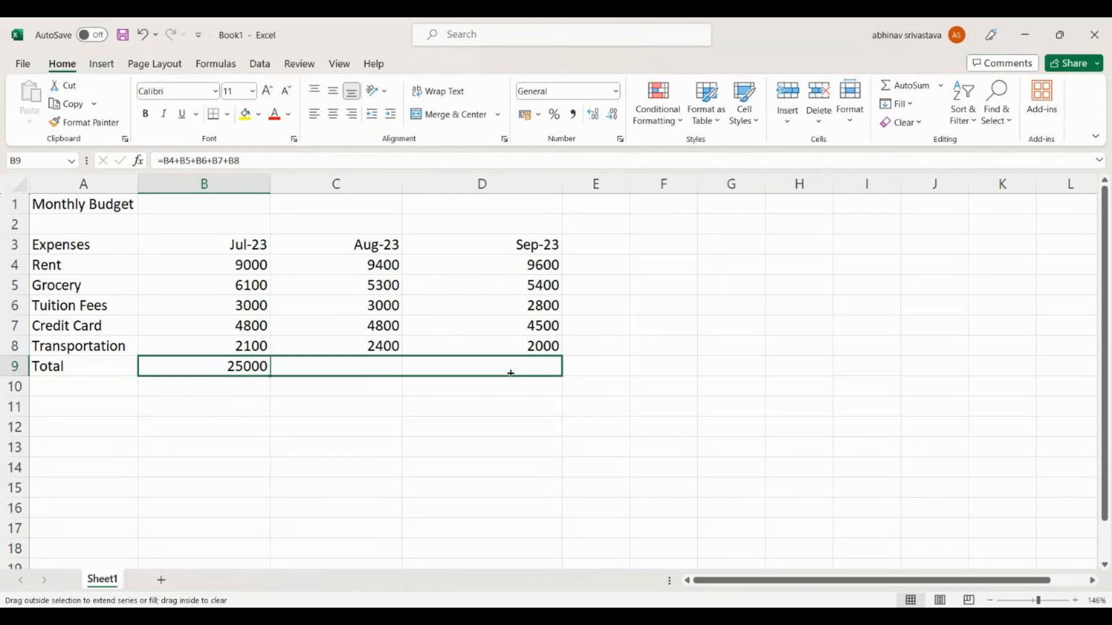
left_click_drag(511, 373, 509, 372)
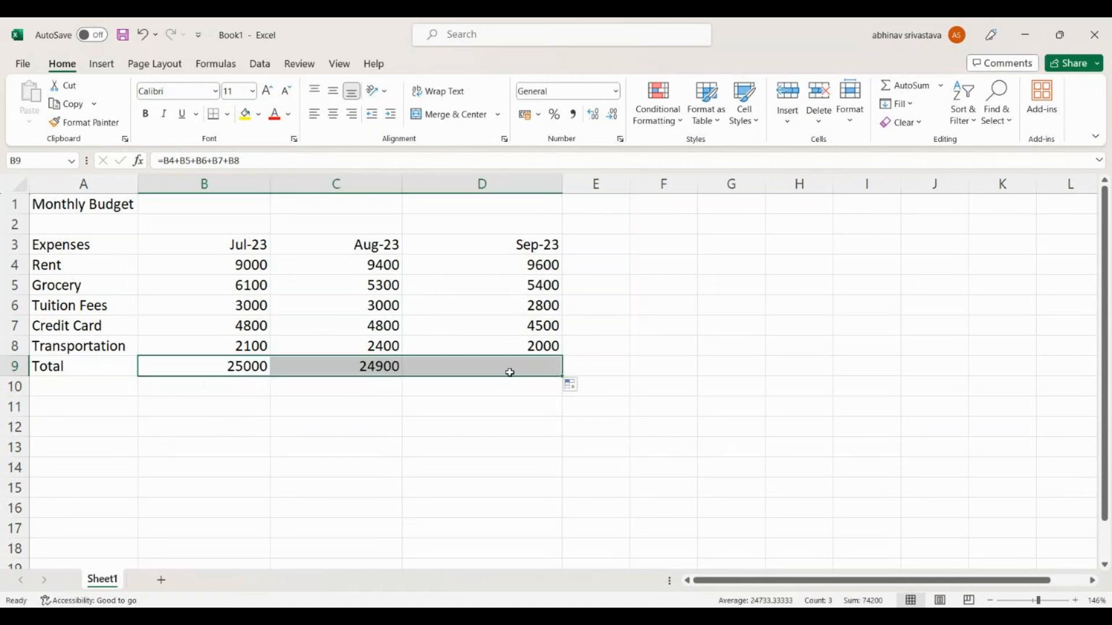
left_click(465, 418)
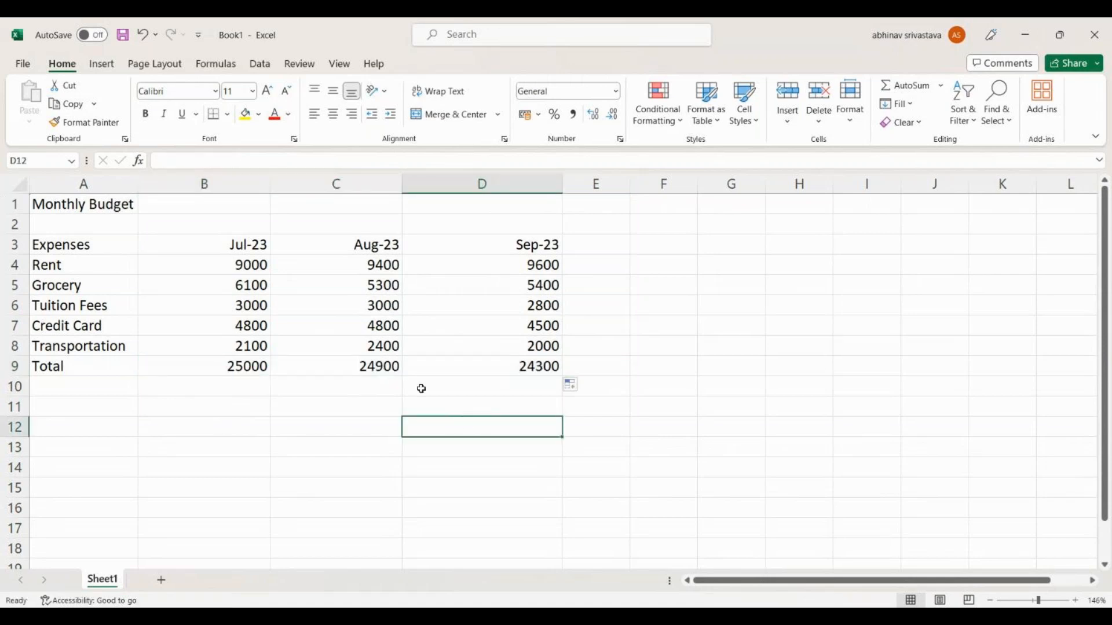
- Compare the total formulas in C9 and D9 with the July total and the monthly amounts they add up
left_click(339, 369)
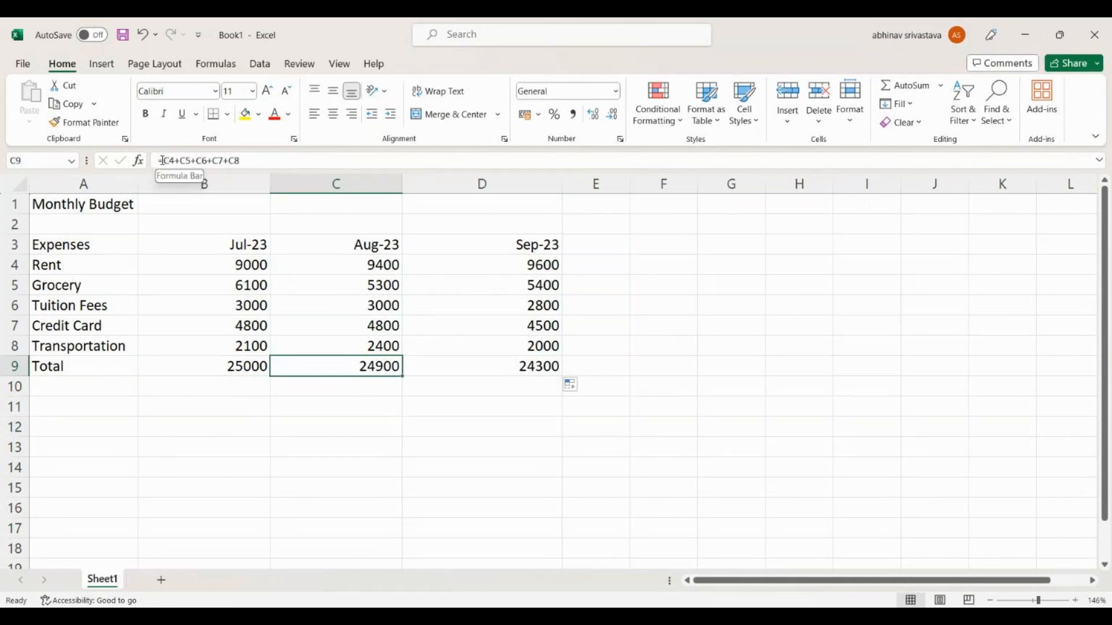
left_click(215, 369)
left_click_drag(208, 265, 213, 347)
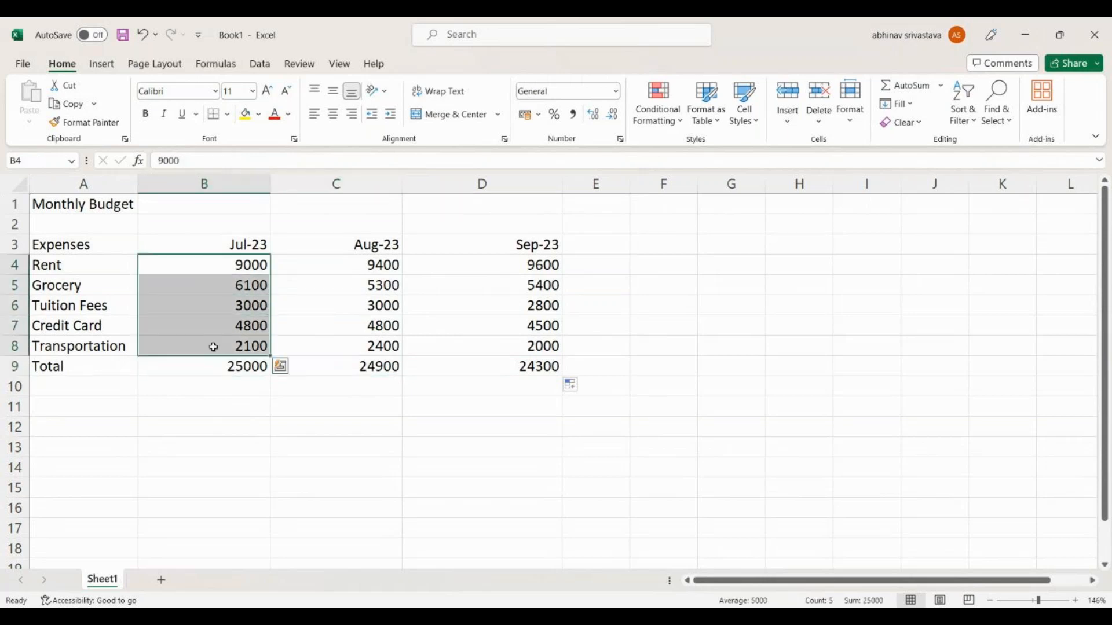
left_click(347, 370)
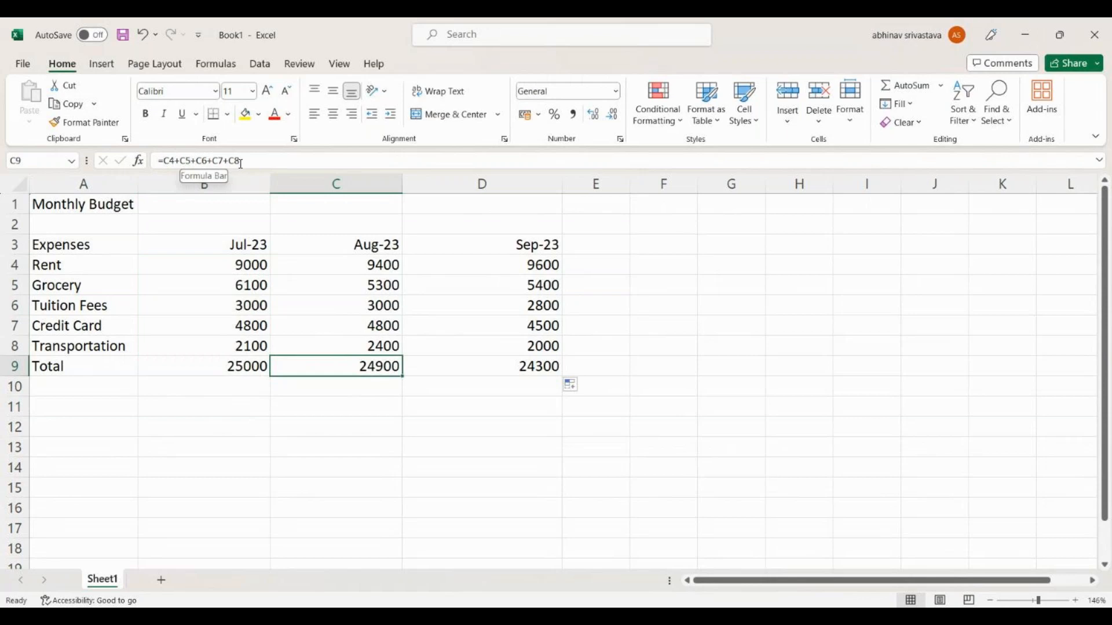
left_click_drag(346, 262, 348, 346)
left_click(499, 368)
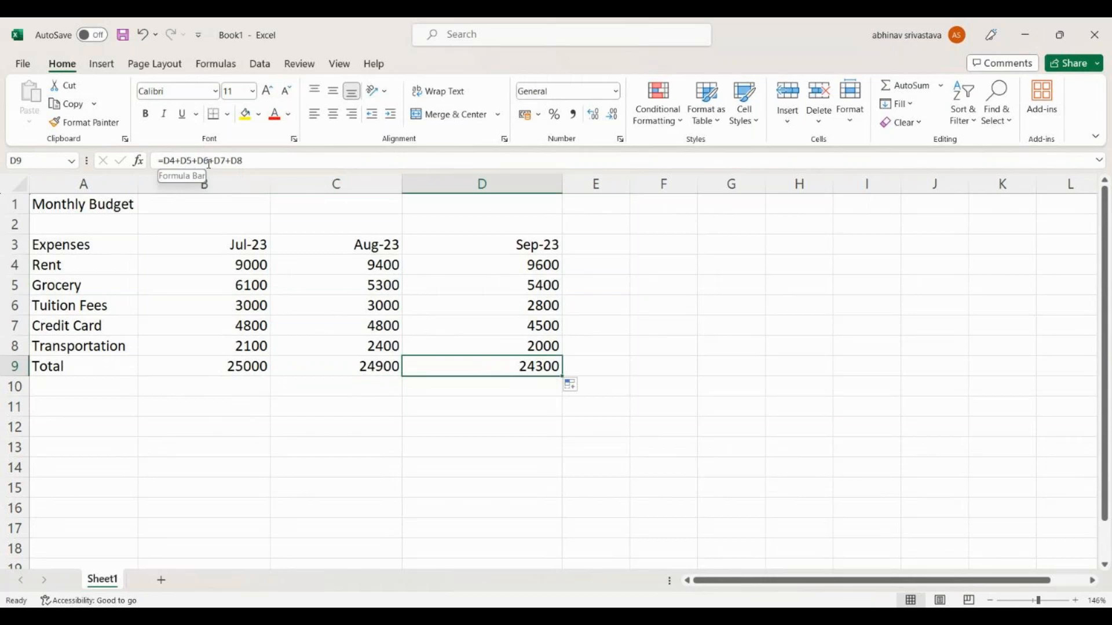
left_click_drag(244, 160, 158, 161)
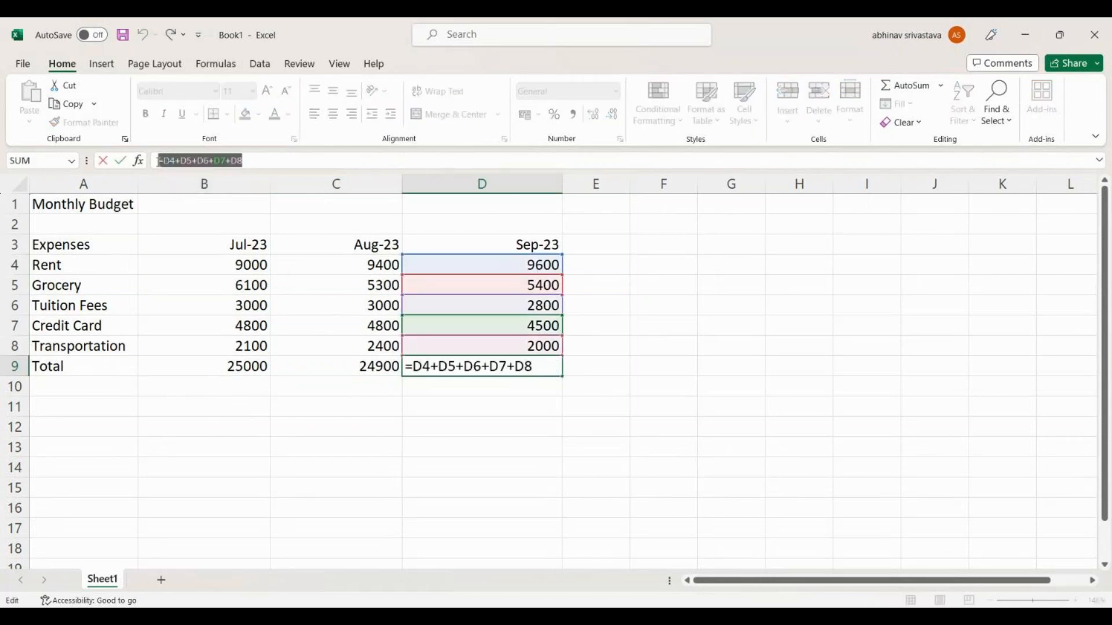
left_click(475, 459)
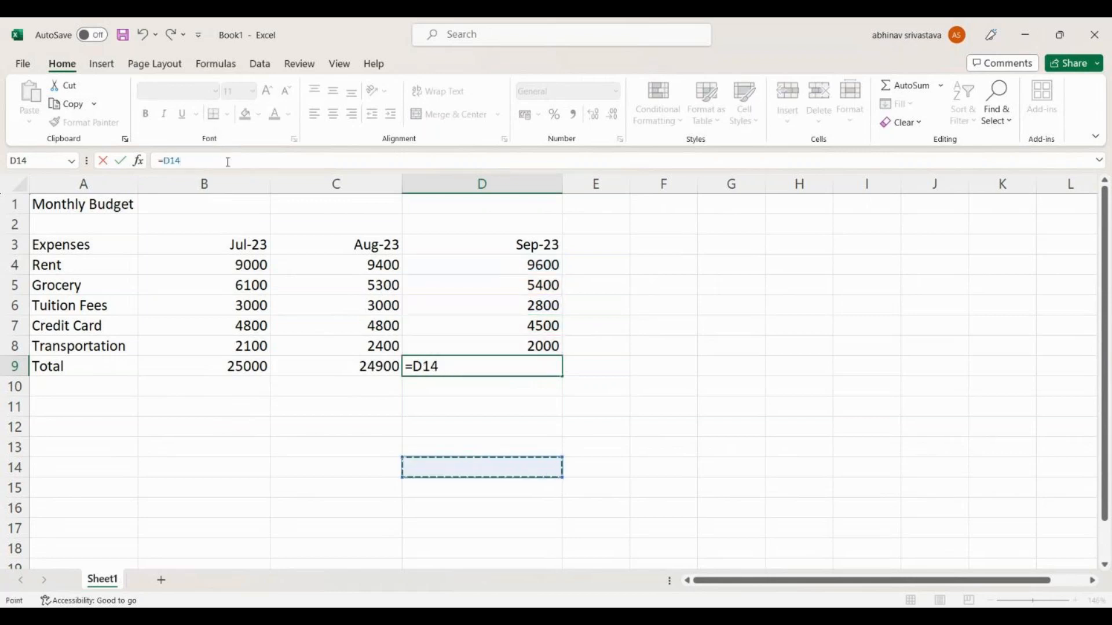
key("ctrl+z")
left_click(253, 165)
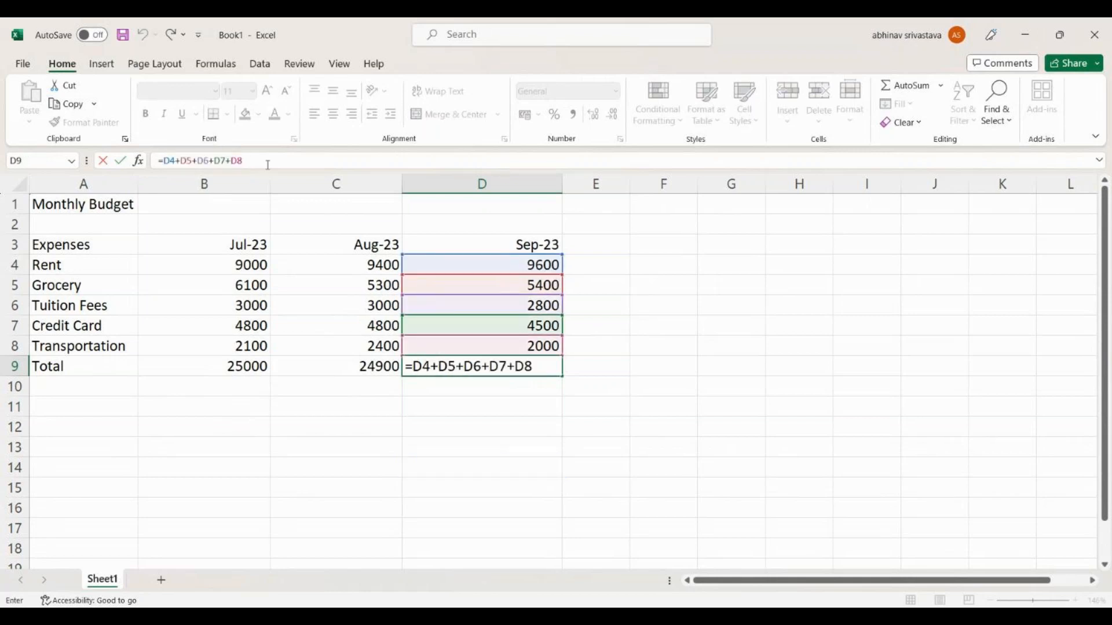
left_click(523, 442)
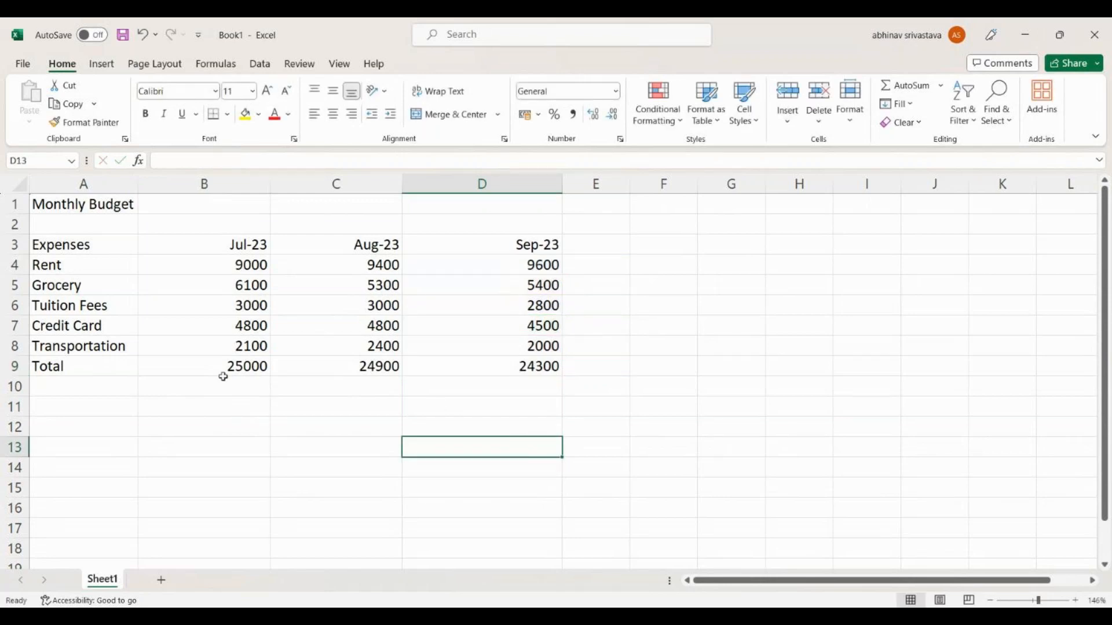
- Add the column heading Total in E3, beside the Sep-23 column
left_click_drag(207, 372, 456, 361)
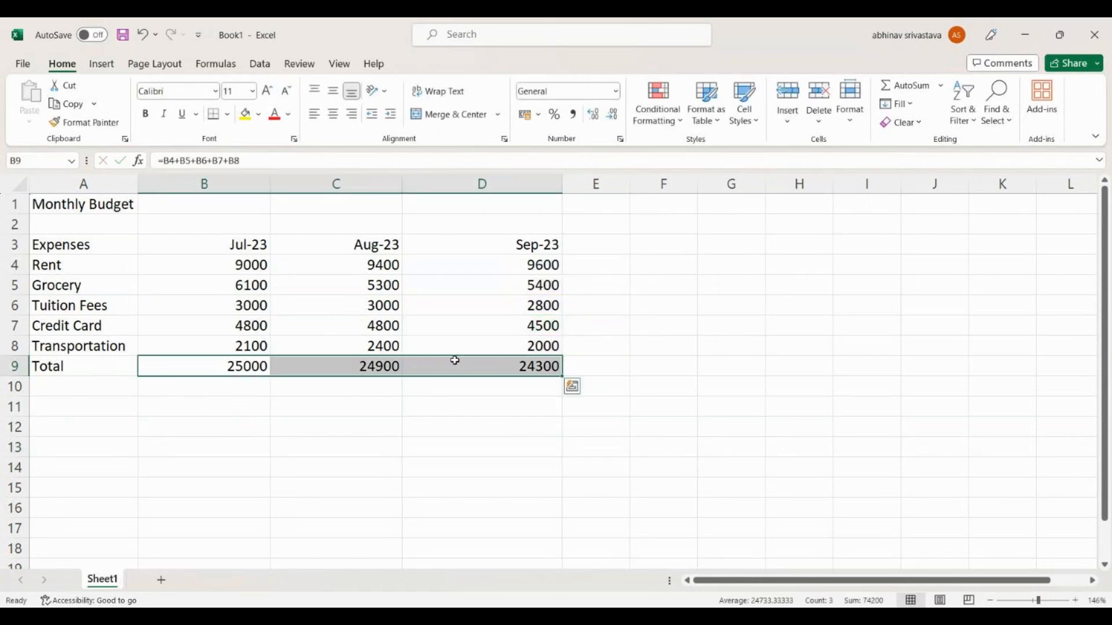
left_click(421, 440)
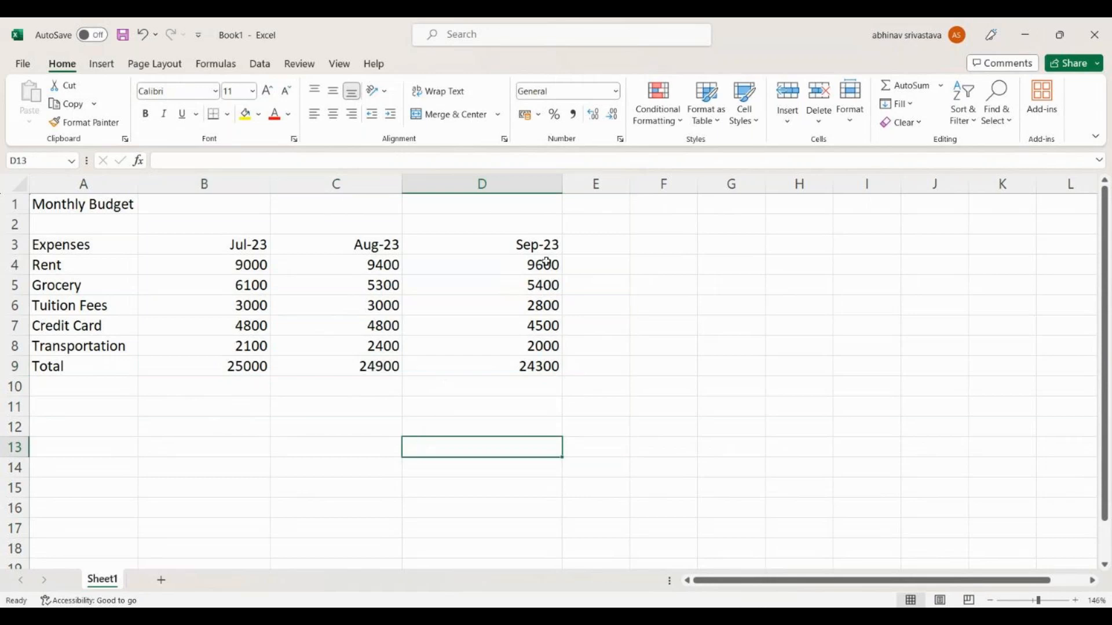
left_click(593, 245)
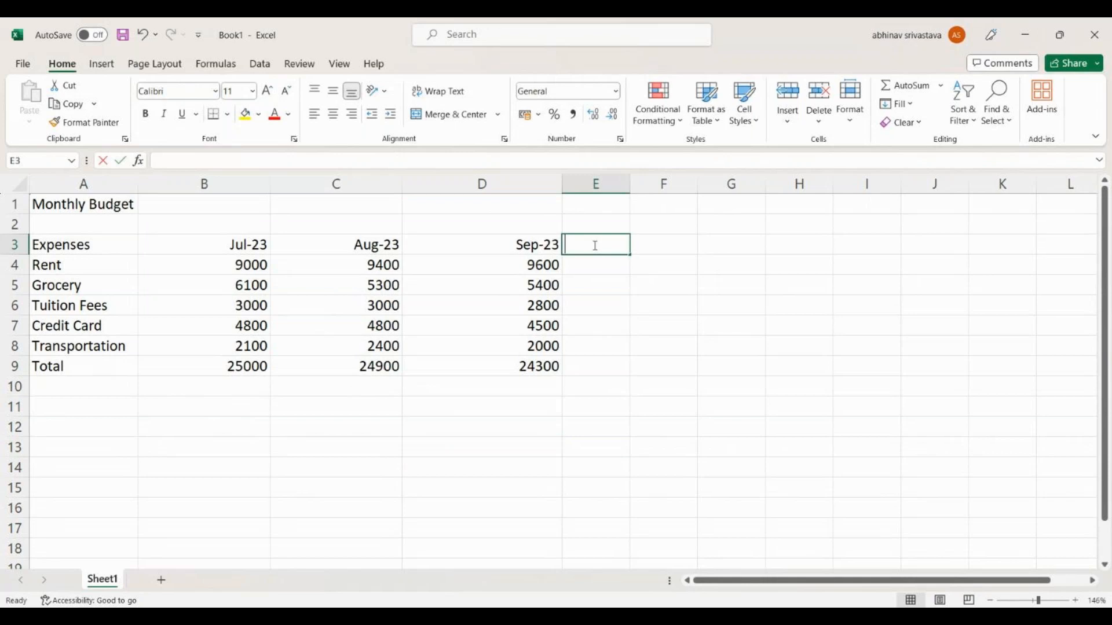
type("Total")
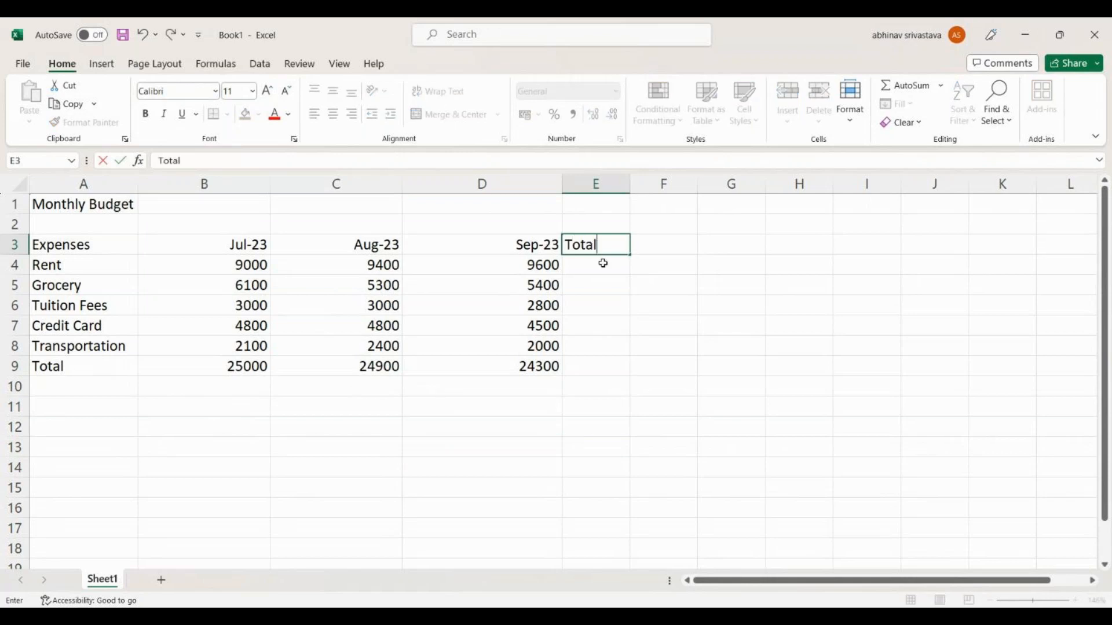
key("Return")
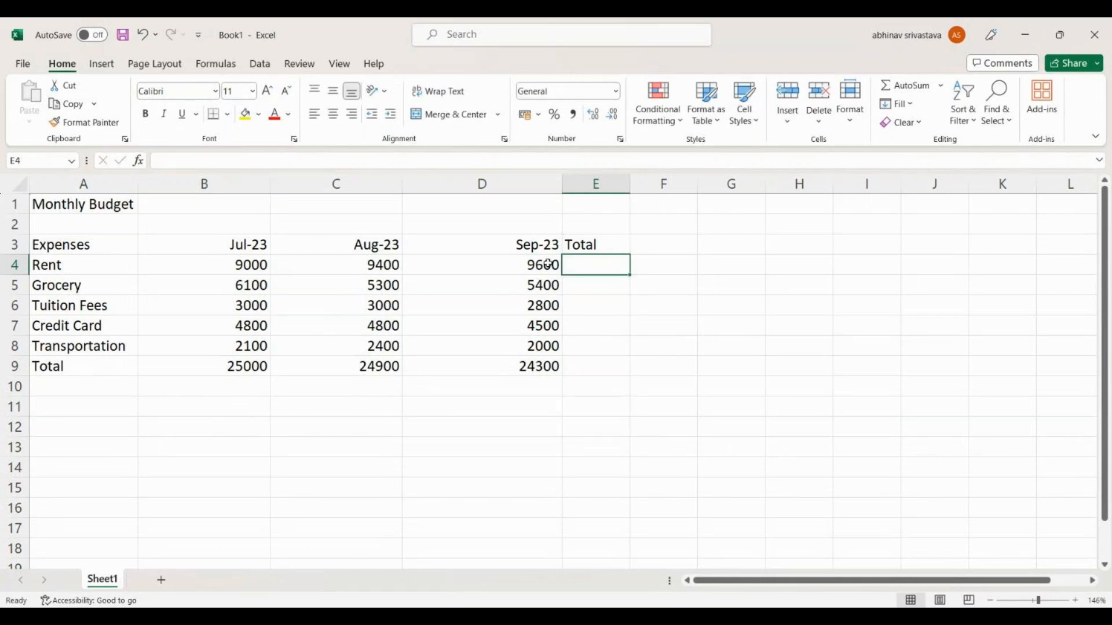
- Calculate the three-month Rent total in E4 with the formula =B4+C4+D4
left_click_drag(237, 262, 454, 263)
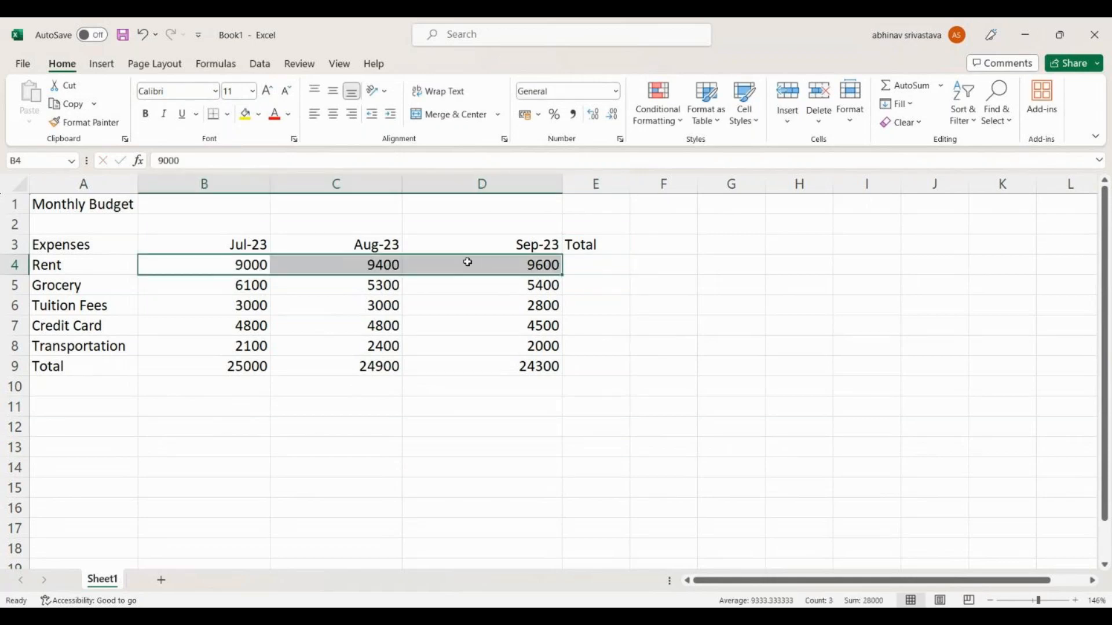
left_click(620, 264)
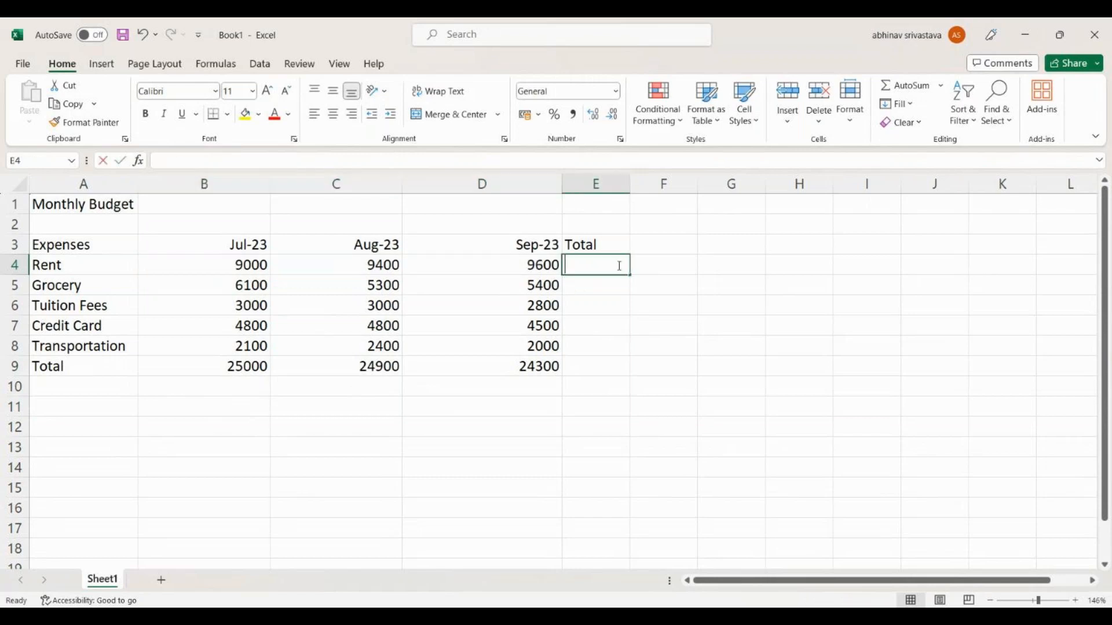
type("=")
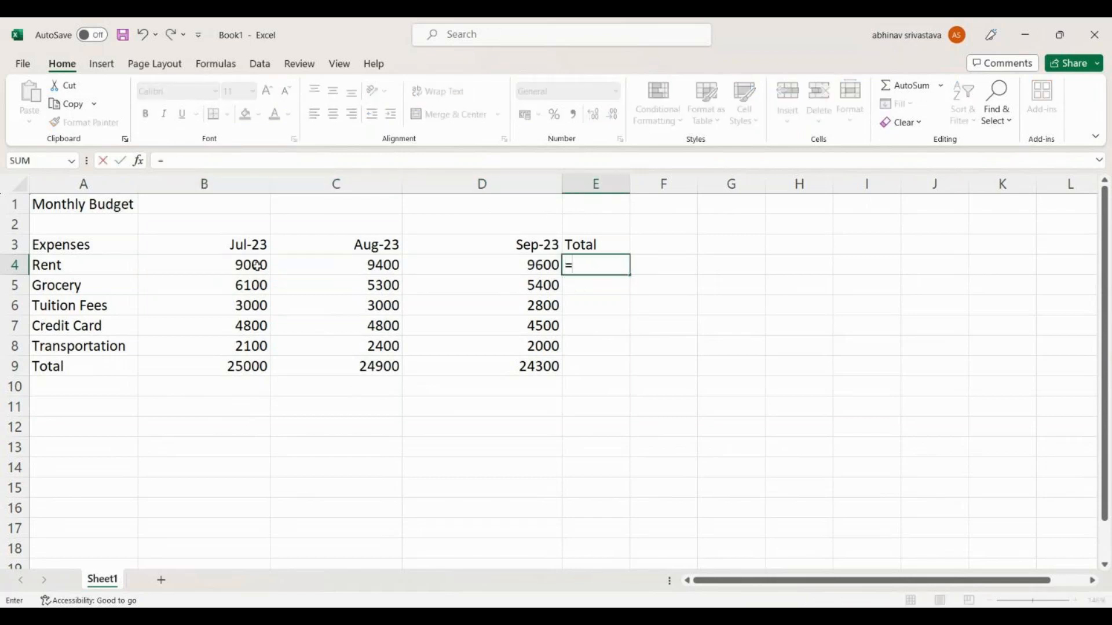
type("B4+")
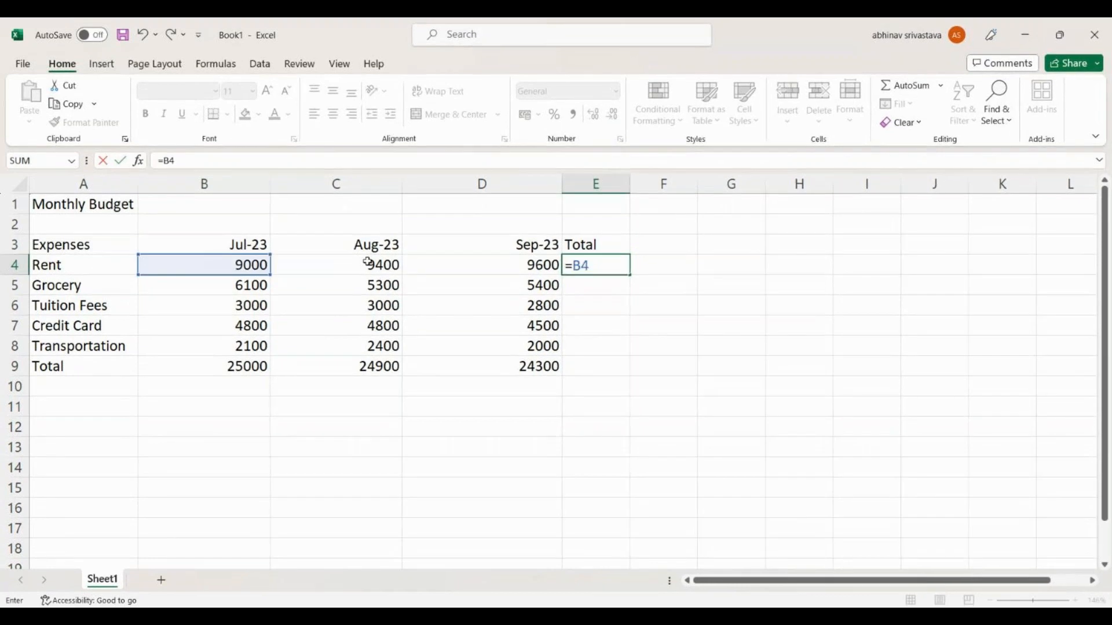
type("C4+D4")
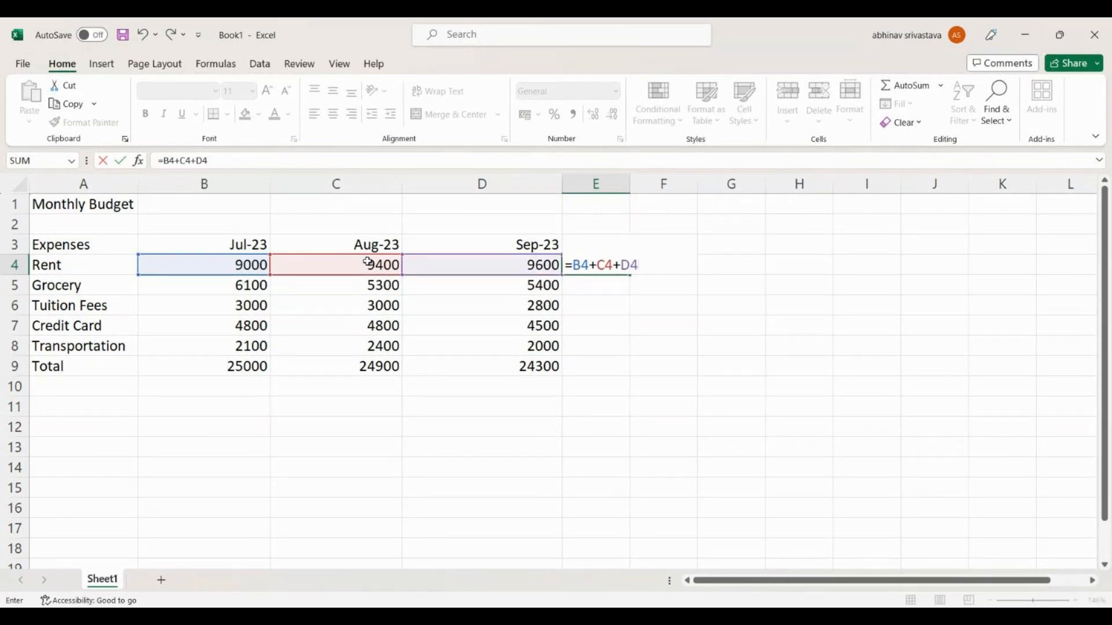
key("Return")
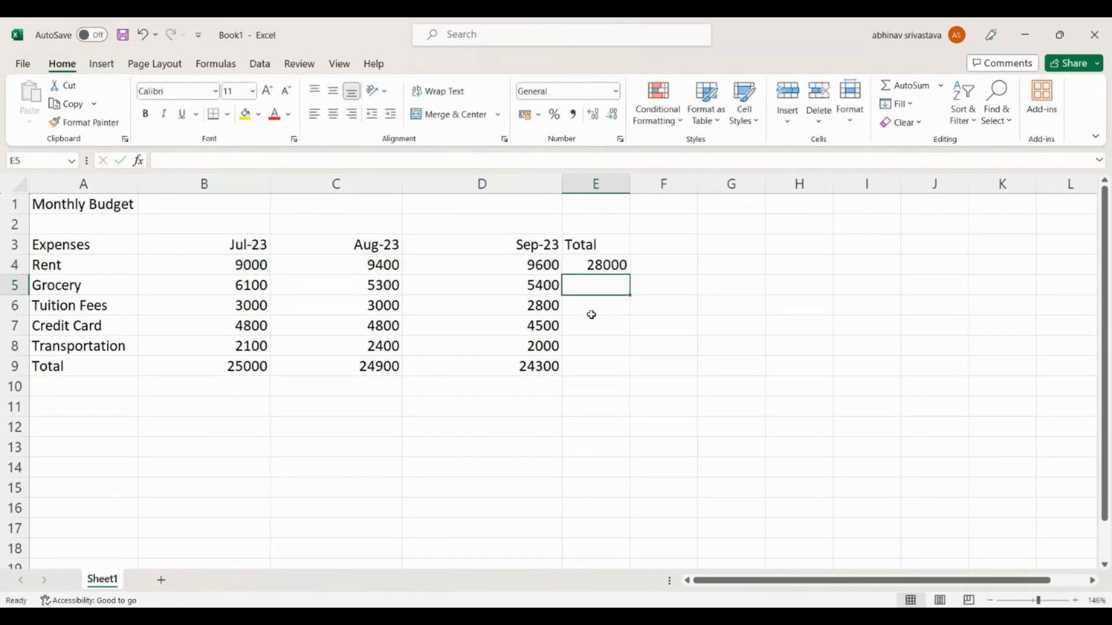
- Review the Rent total in E4 against the monthly Rent amounts in B4:D4 and the other expense names in A5:A8
left_click(593, 265)
left_click(226, 265)
left_click_drag(225, 265, 485, 276)
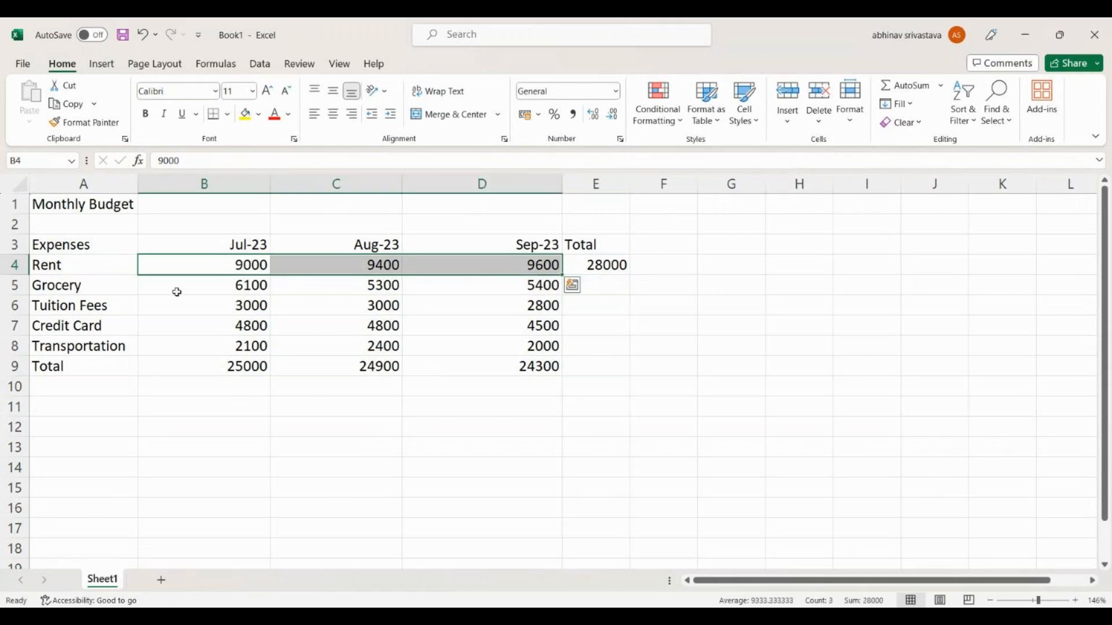
left_click(86, 262)
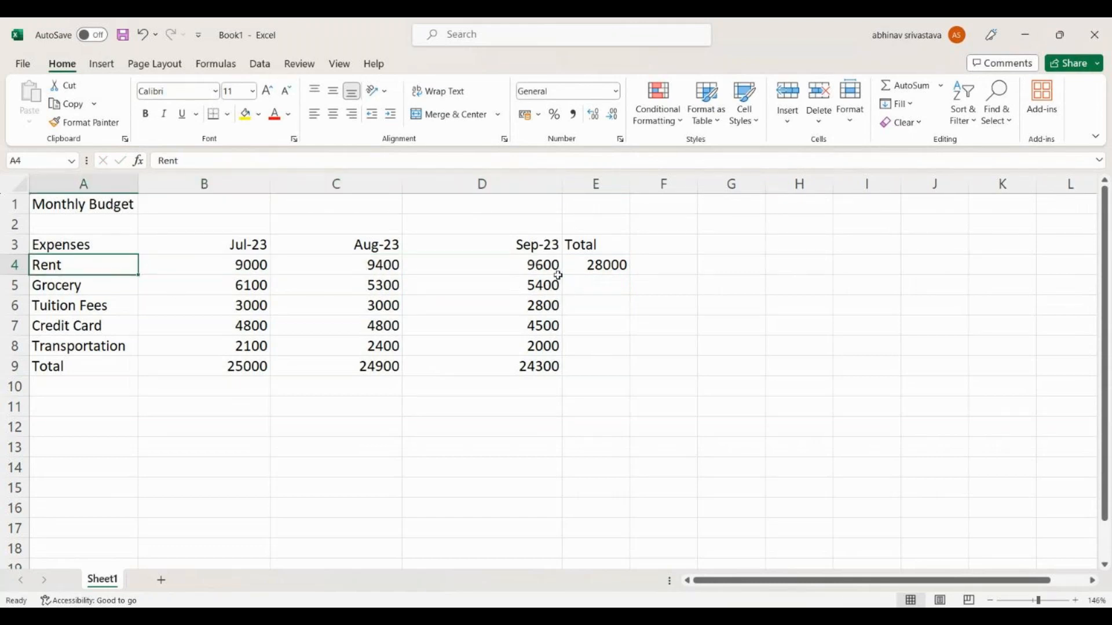
left_click(586, 265)
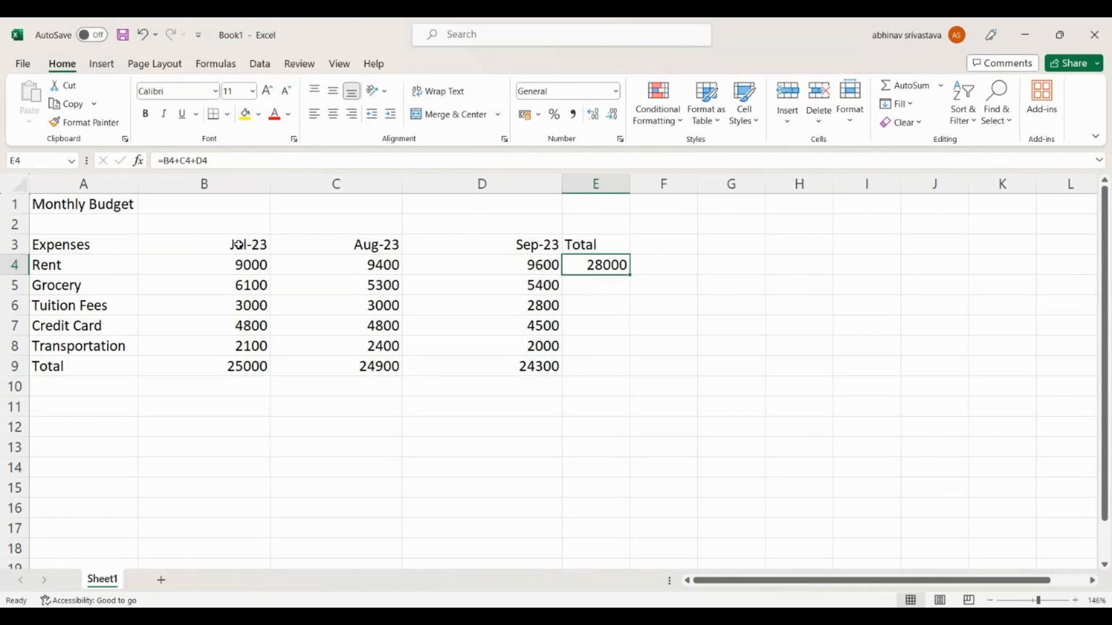
left_click_drag(227, 246, 544, 249)
left_click(608, 266)
left_click(76, 269)
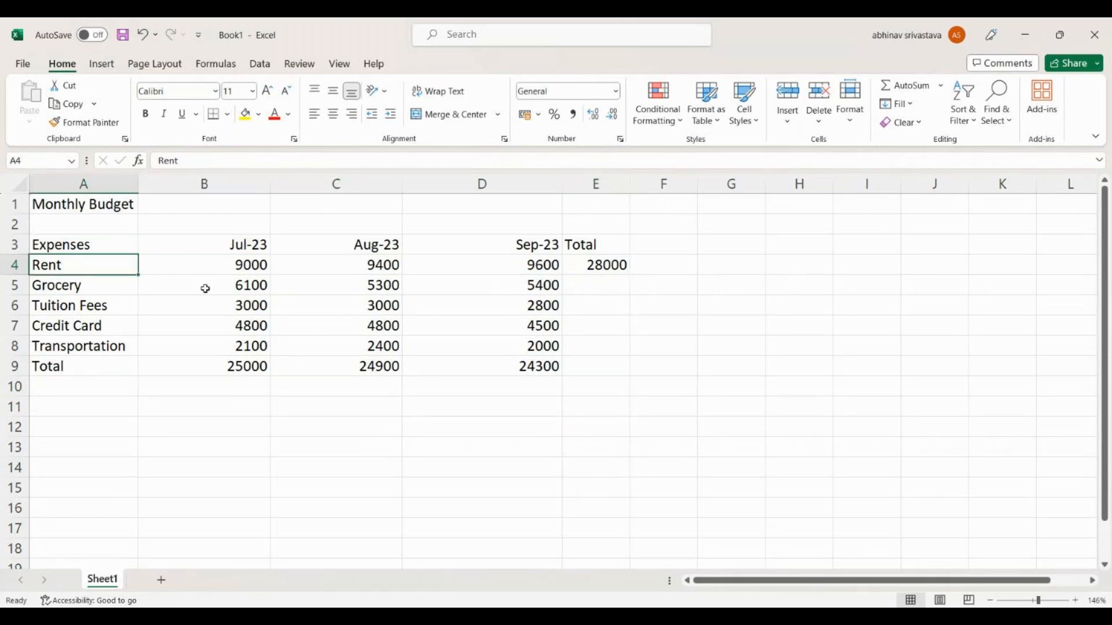
left_click(93, 286)
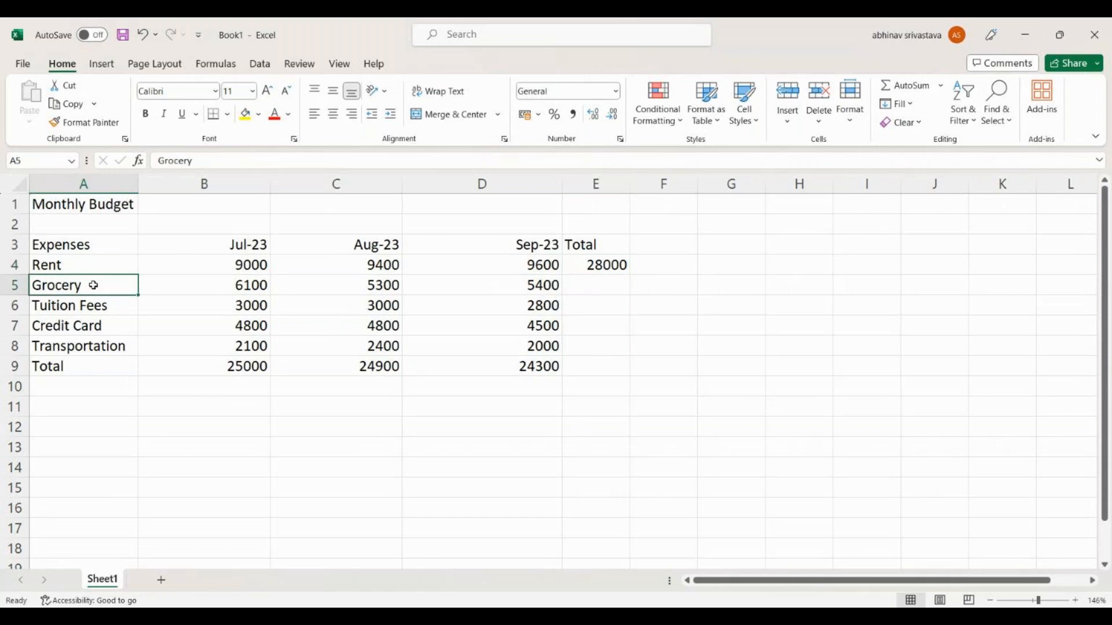
left_click_drag(93, 286, 95, 345)
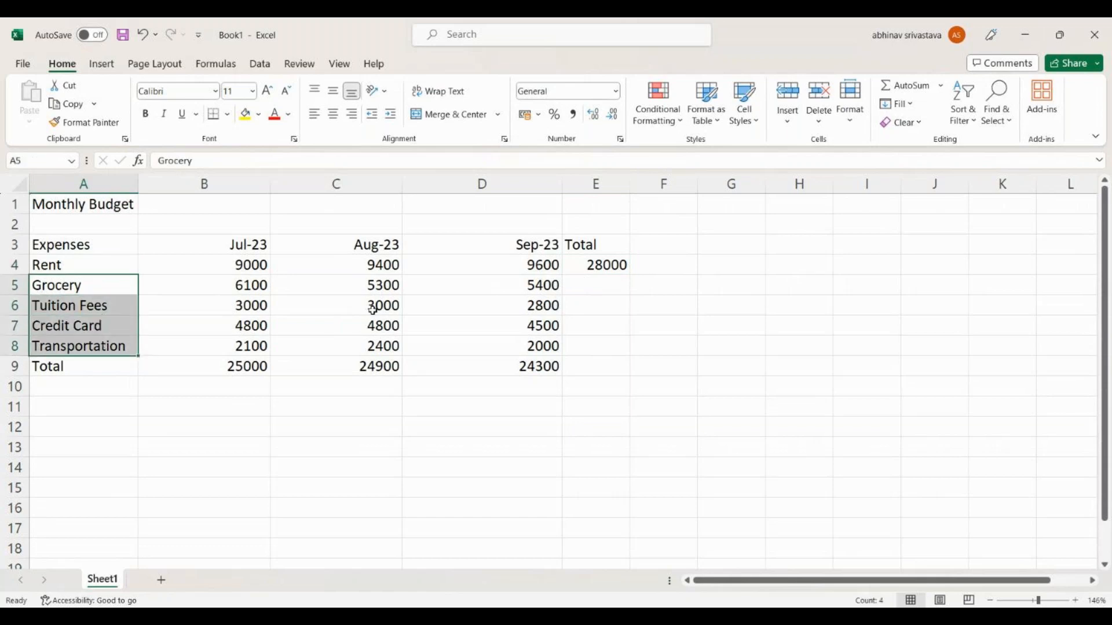
- Fill the Rent total formula from E4 down to E8 for the remaining expenses
left_click(588, 266)
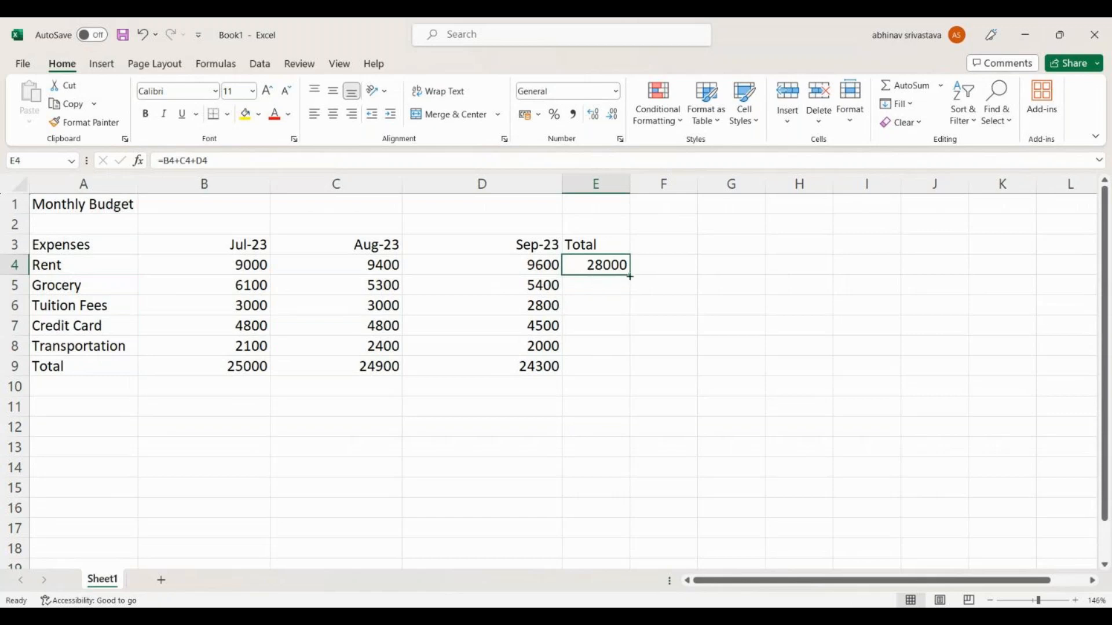
left_click_drag(630, 276, 628, 350)
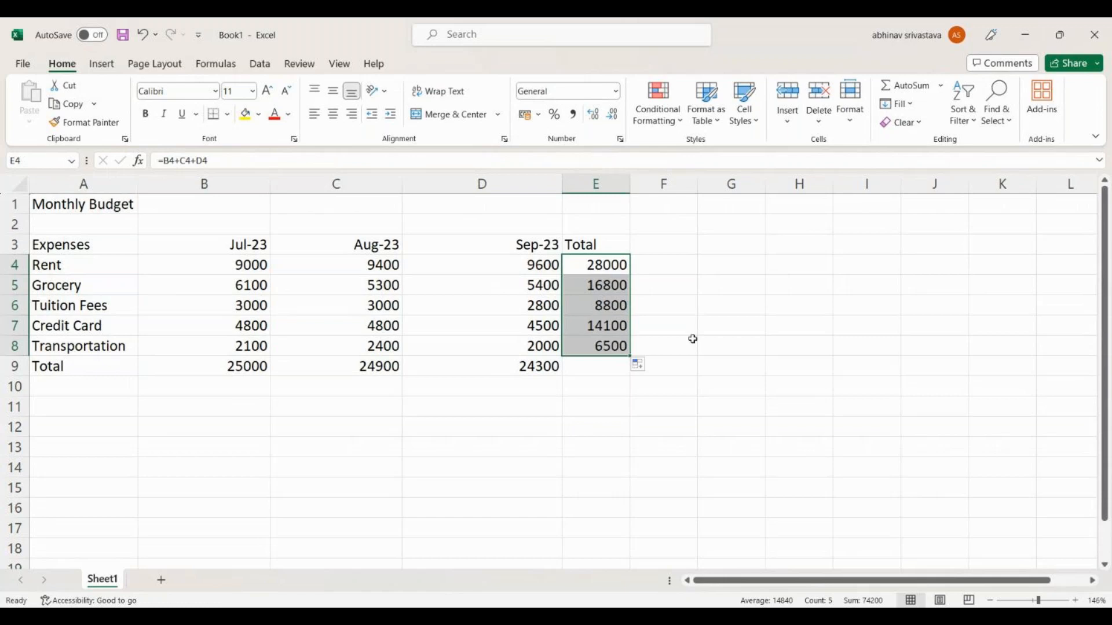
left_click(716, 329)
- Check the filled expense totals in E4:E8 and their formulas against the monthly amounts in the Grocery and Tuition Fees rows
left_click(589, 286)
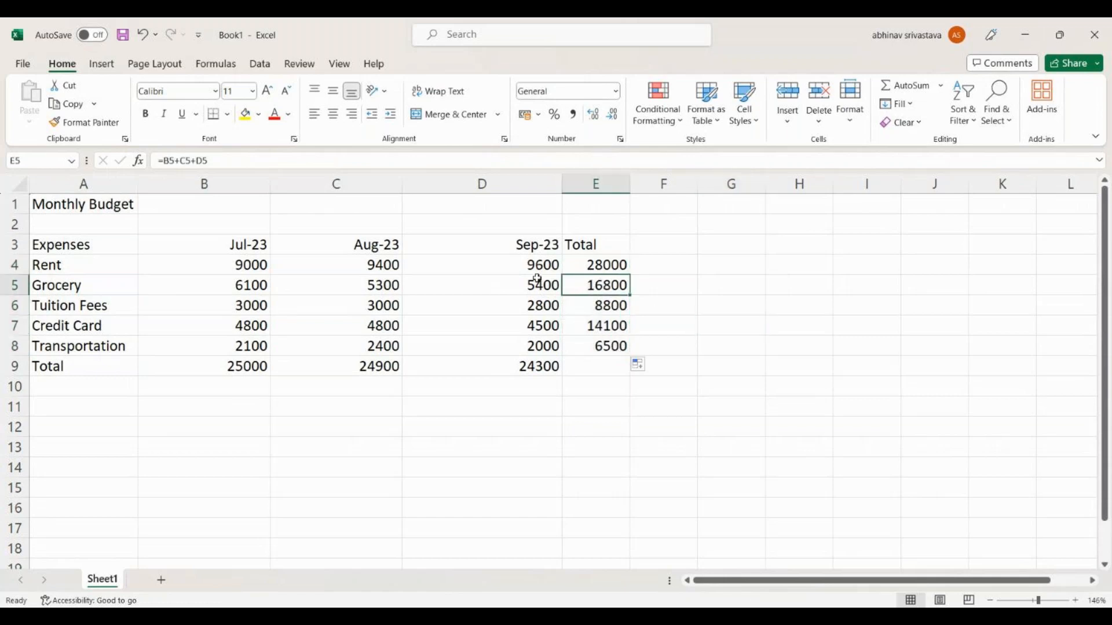
left_click_drag(176, 283, 578, 280)
left_click_drag(194, 300, 588, 313)
left_click(591, 346)
left_click(593, 432)
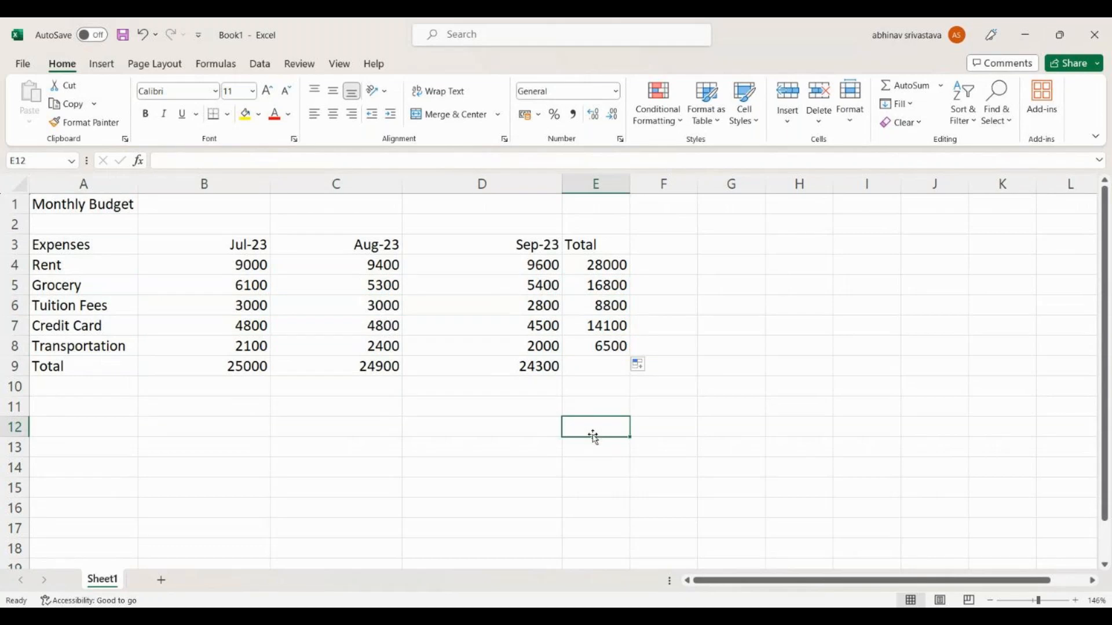
left_click_drag(581, 266, 590, 346)
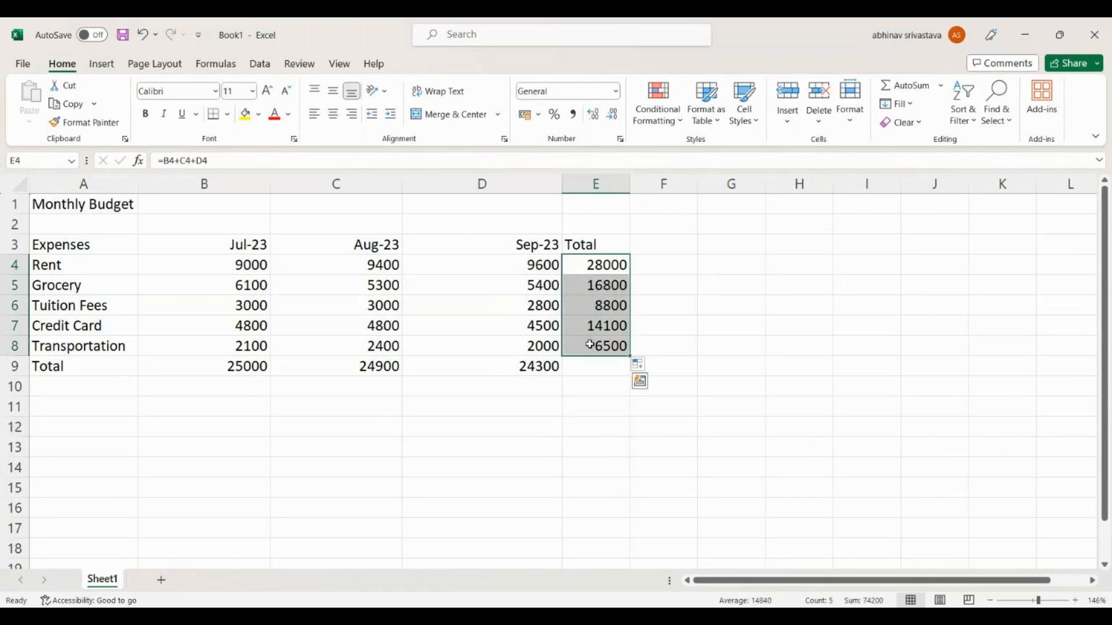
left_click(566, 416)
left_click_drag(586, 265, 593, 347)
left_click(510, 378)
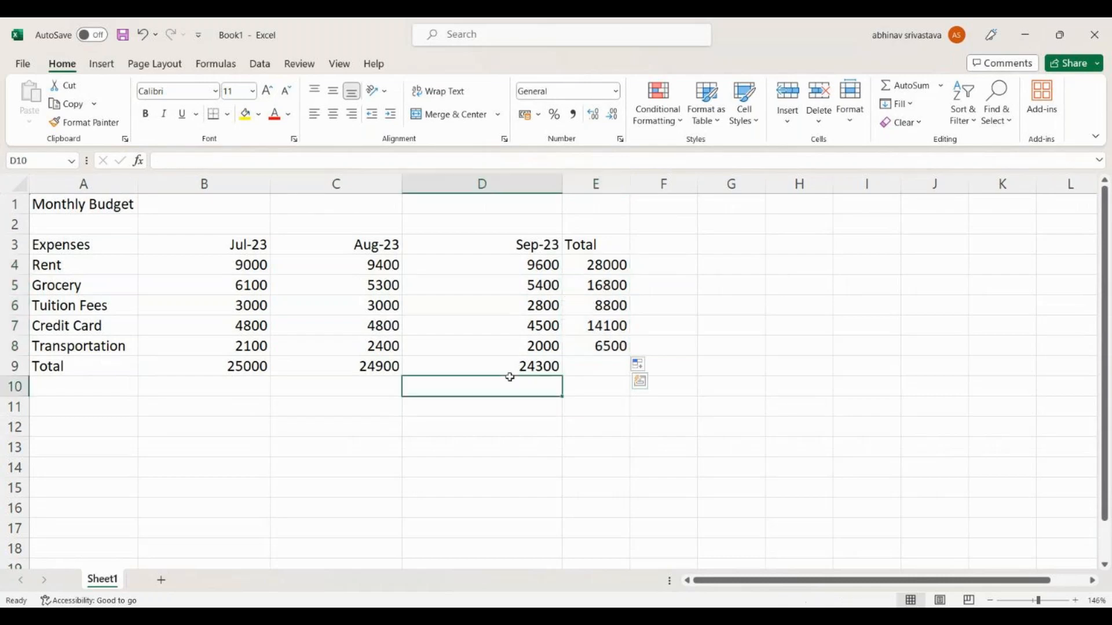
- Fill the September total formula from D9 across to E9 for the grand total
left_click(522, 366)
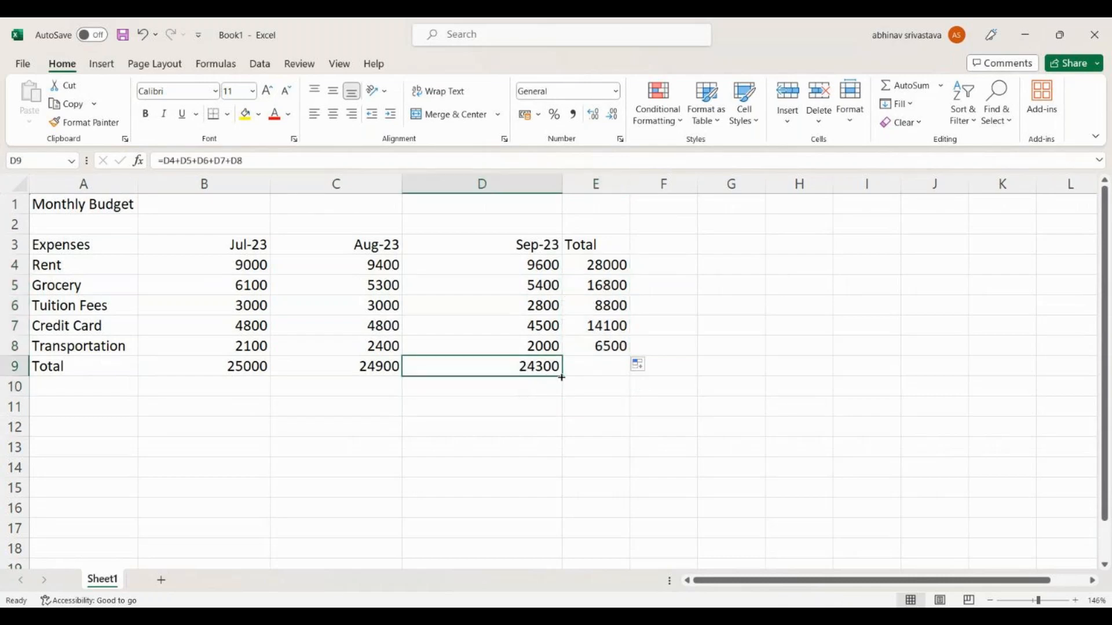
left_click_drag(562, 377, 621, 380)
left_click(588, 417)
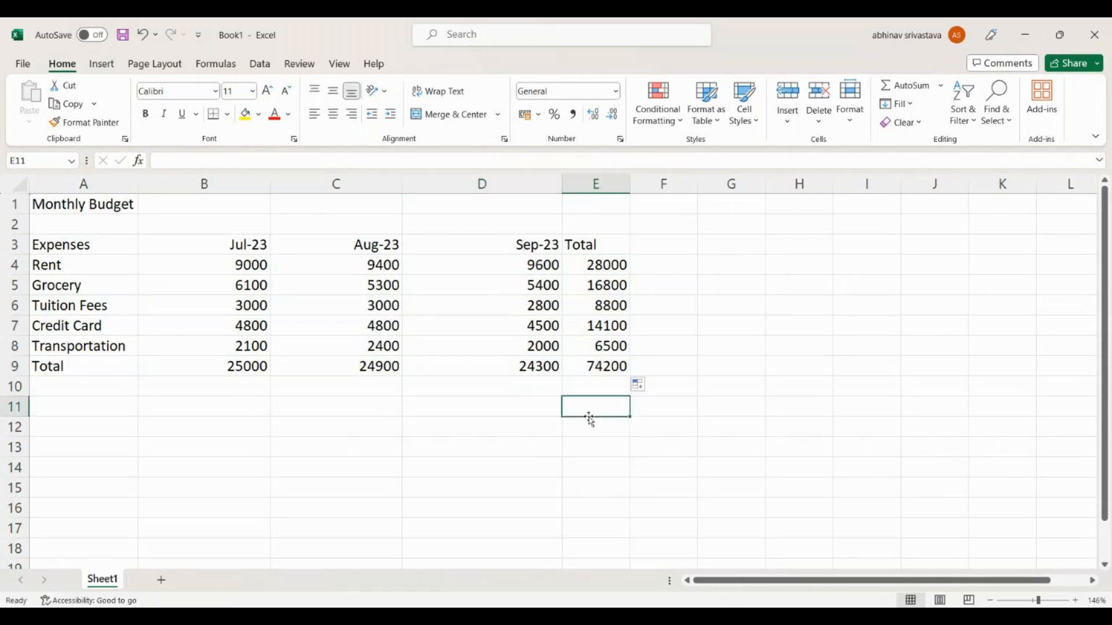
- Compare the grand total formula in E9 with the expense totals in E4:E8 and the monthly amounts in B4:D8
left_click(599, 364)
left_click_drag(593, 268, 588, 347)
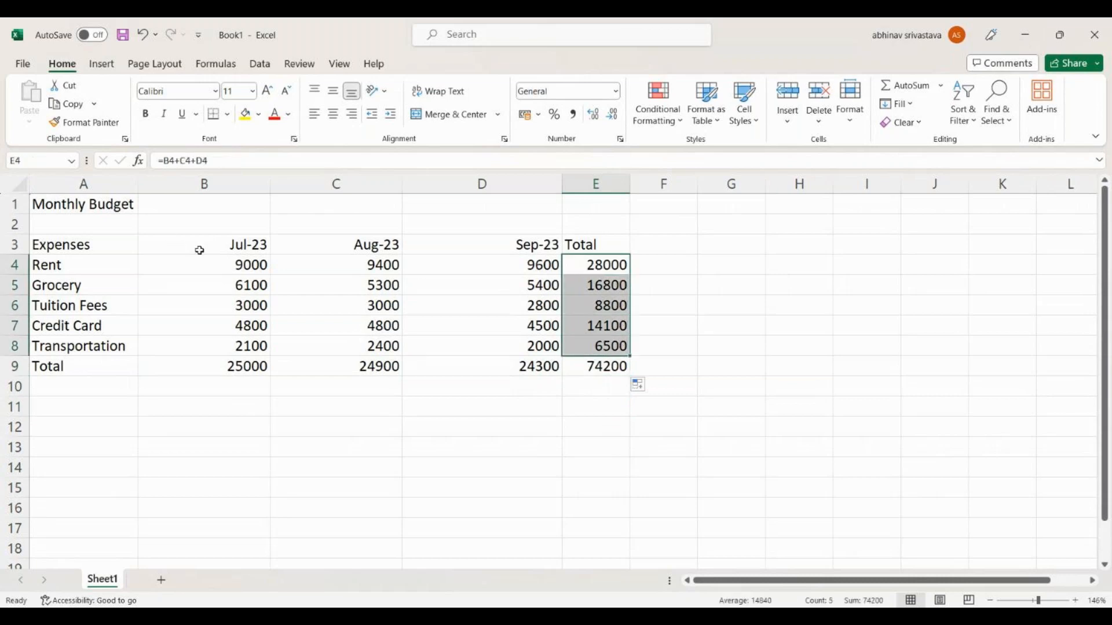
left_click(216, 258)
left_click_drag(216, 258, 510, 346)
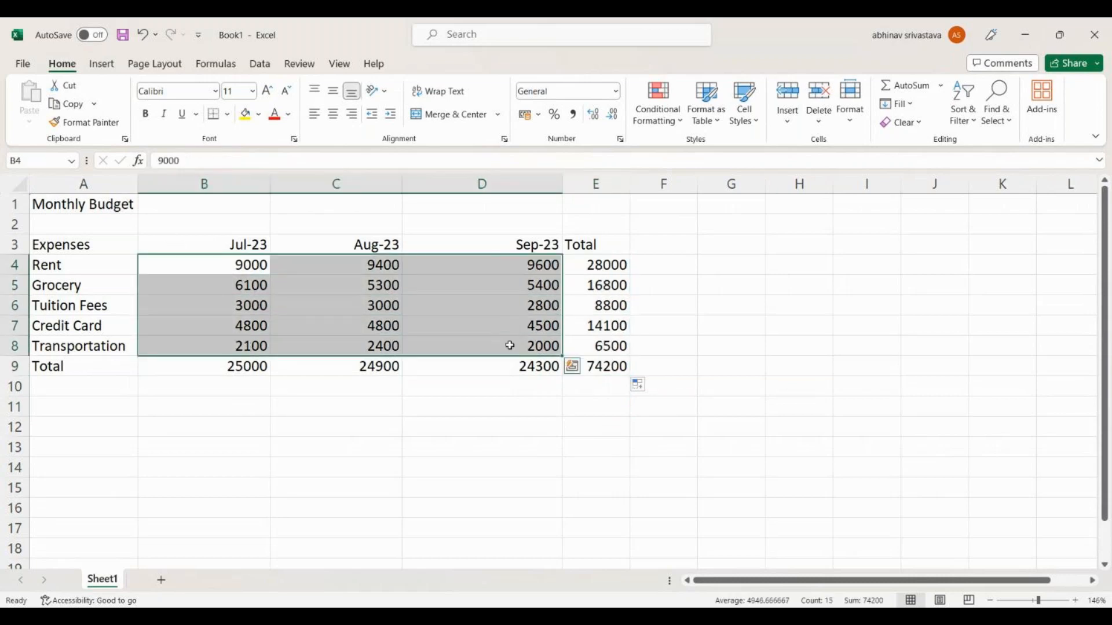
left_click(604, 368)
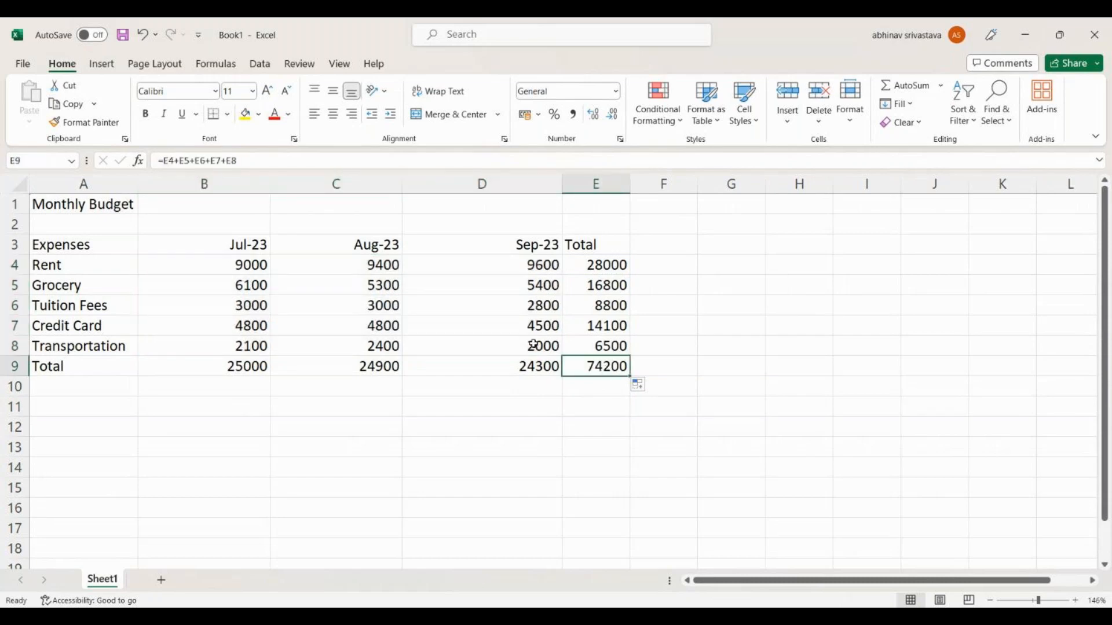
left_click_drag(220, 244, 186, 315)
left_click_drag(49, 257, 76, 348)
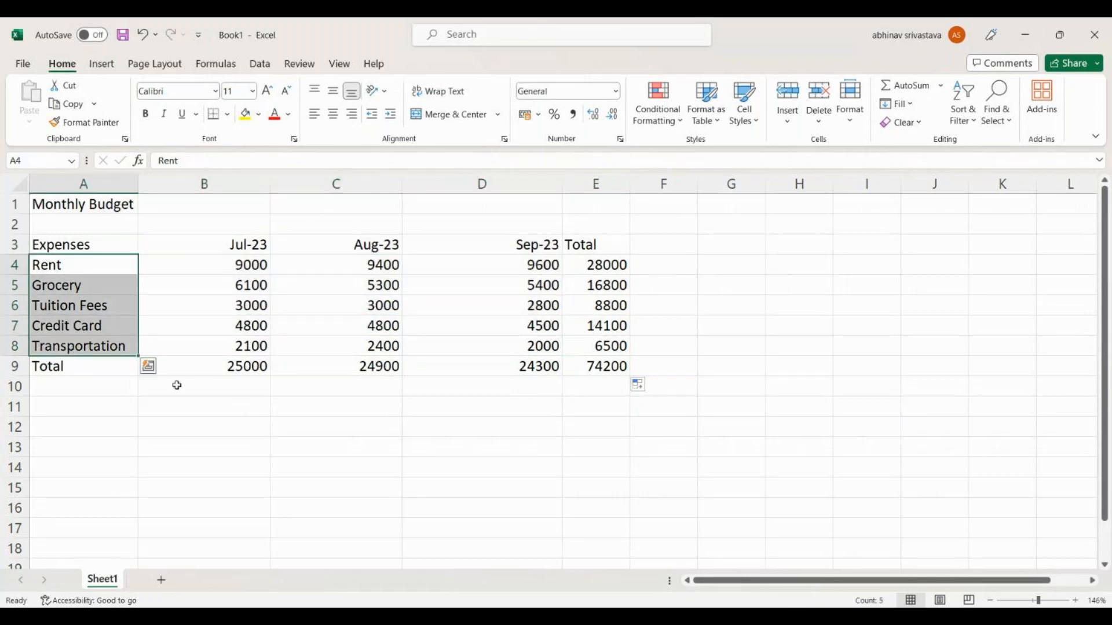
left_click(607, 366)
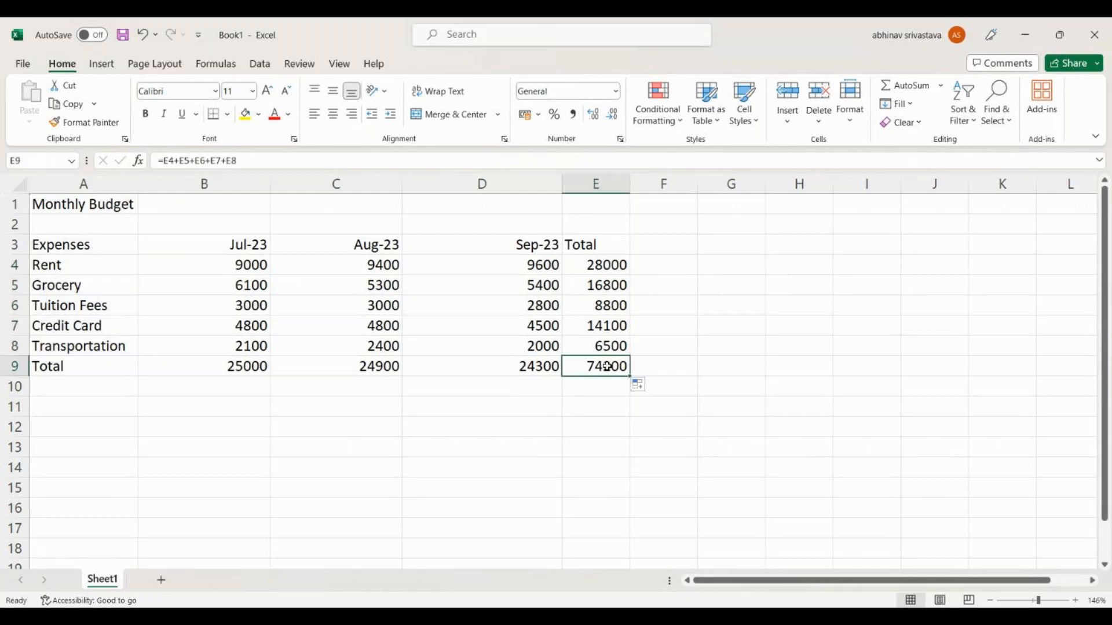
- Add the row label Average in A10, below the Total row
left_click(115, 386)
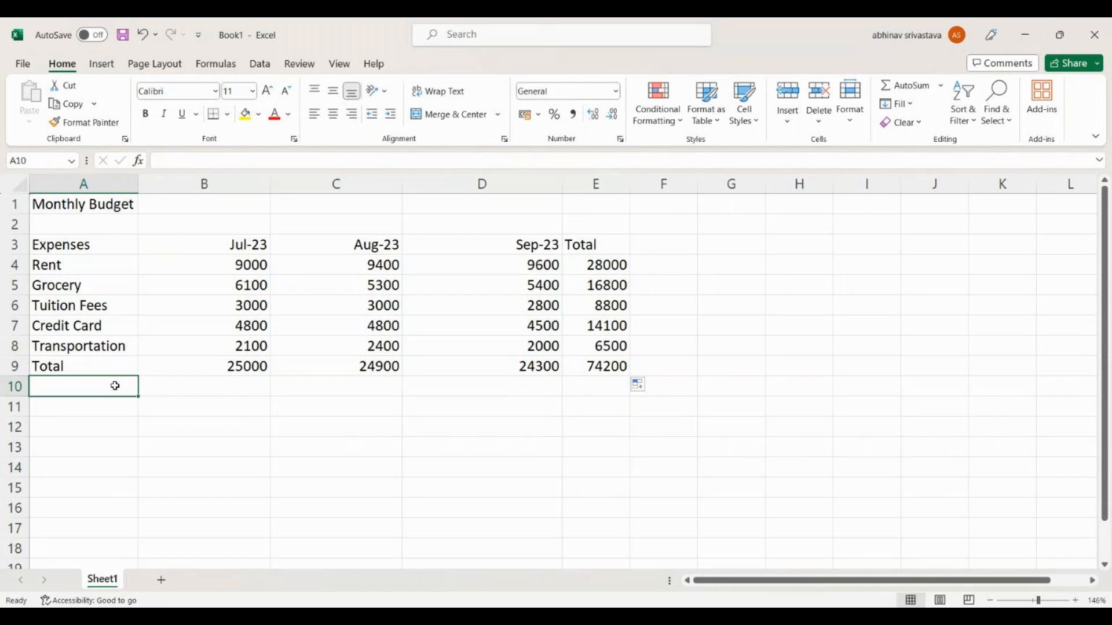
type("Avwr")
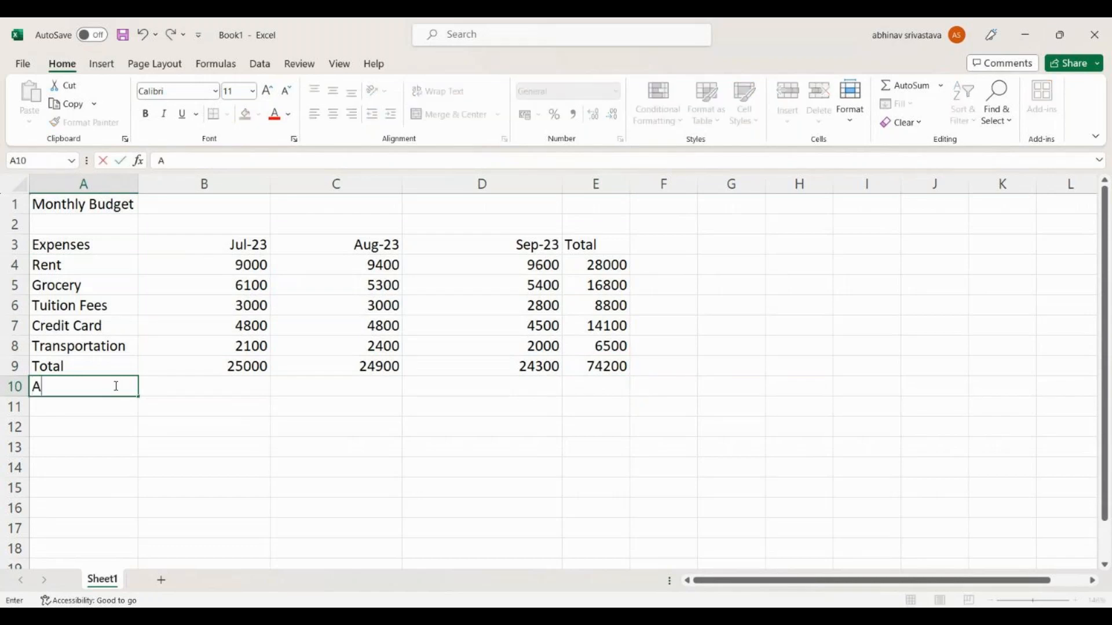
key("BackSpace")
key("BackSpace")
type("erage")
key("Return")
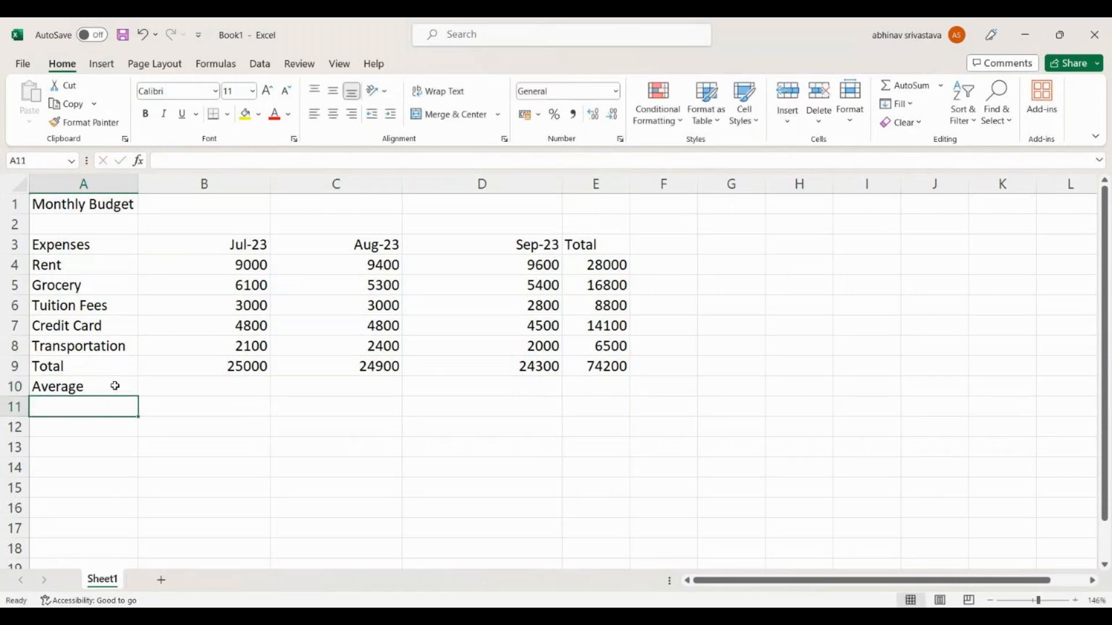
- Enter the formula =AVERAGE(B4:B8) in B10 to average the July expenses
left_click(193, 388)
type("=")
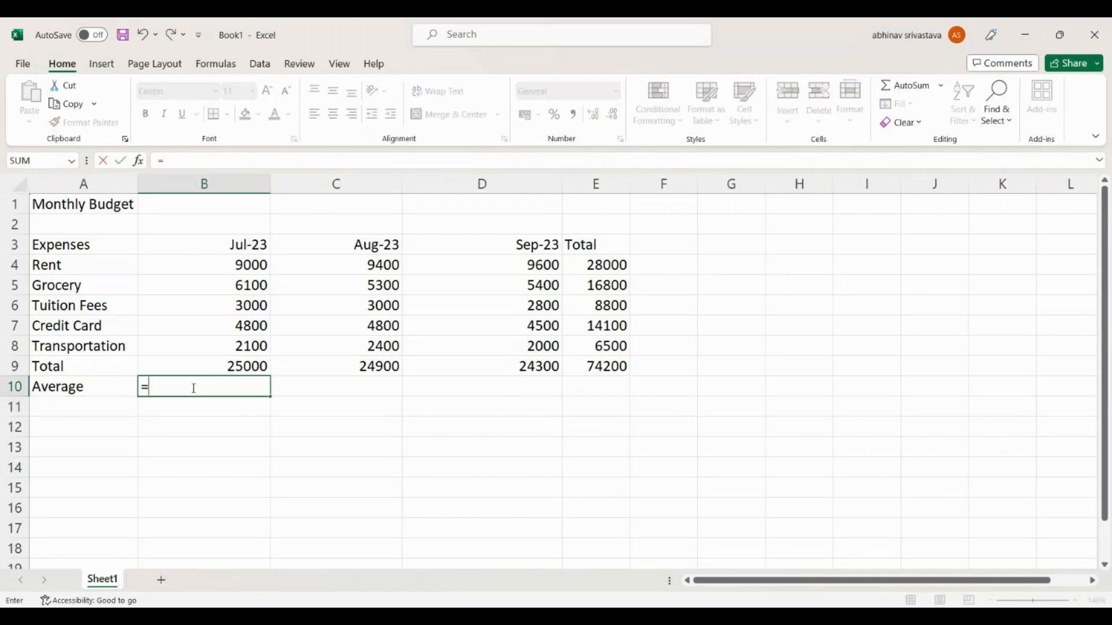
type("A")
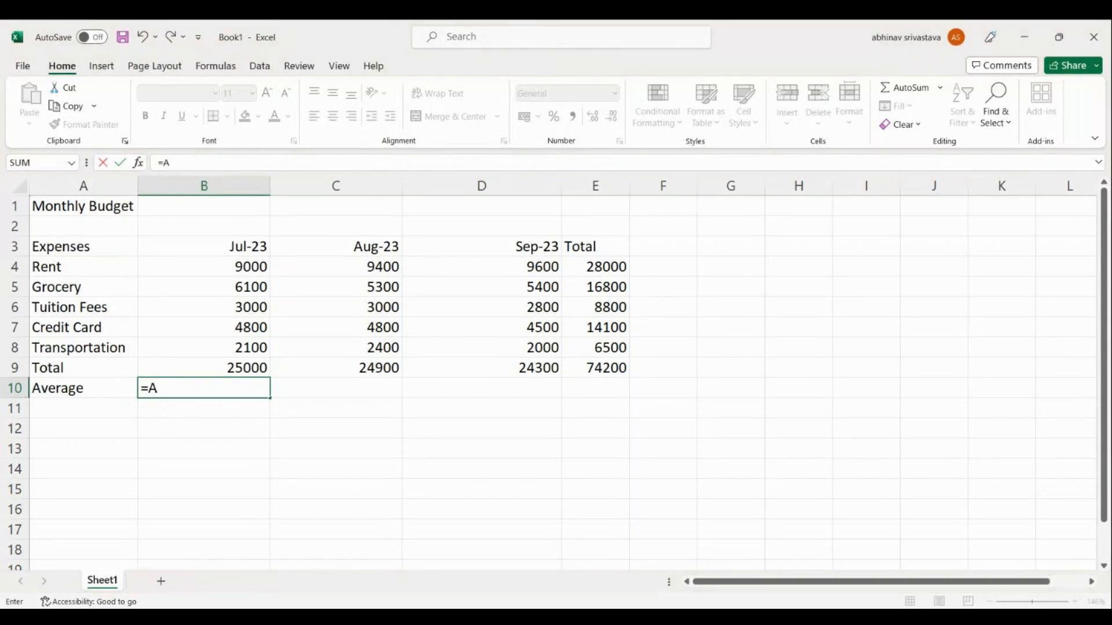
key("Tab")
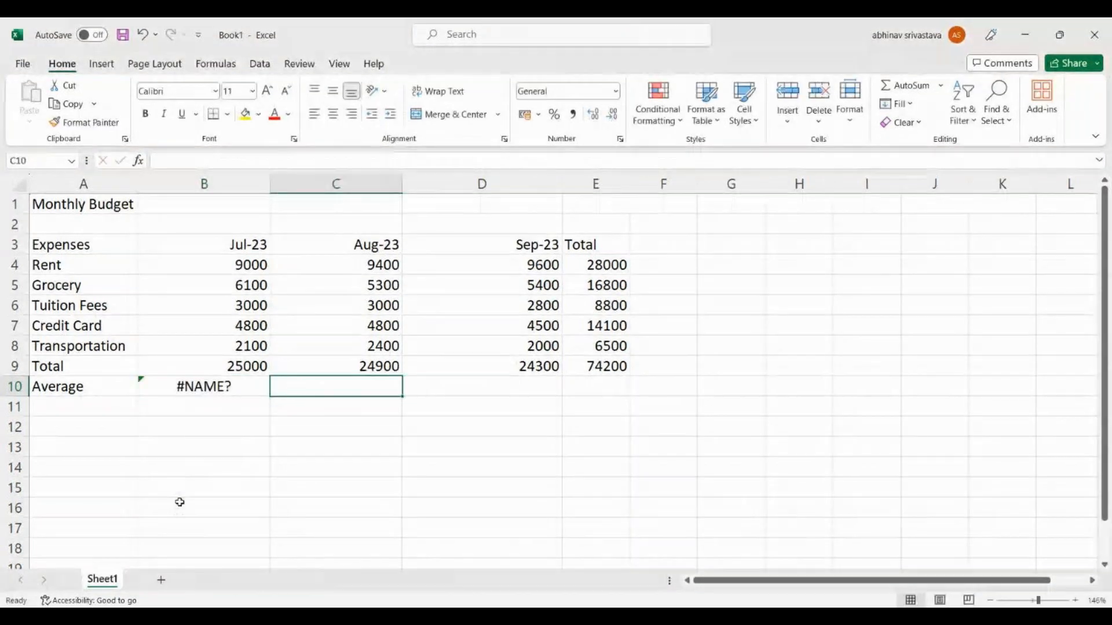
left_click(206, 387)
double_click(207, 387)
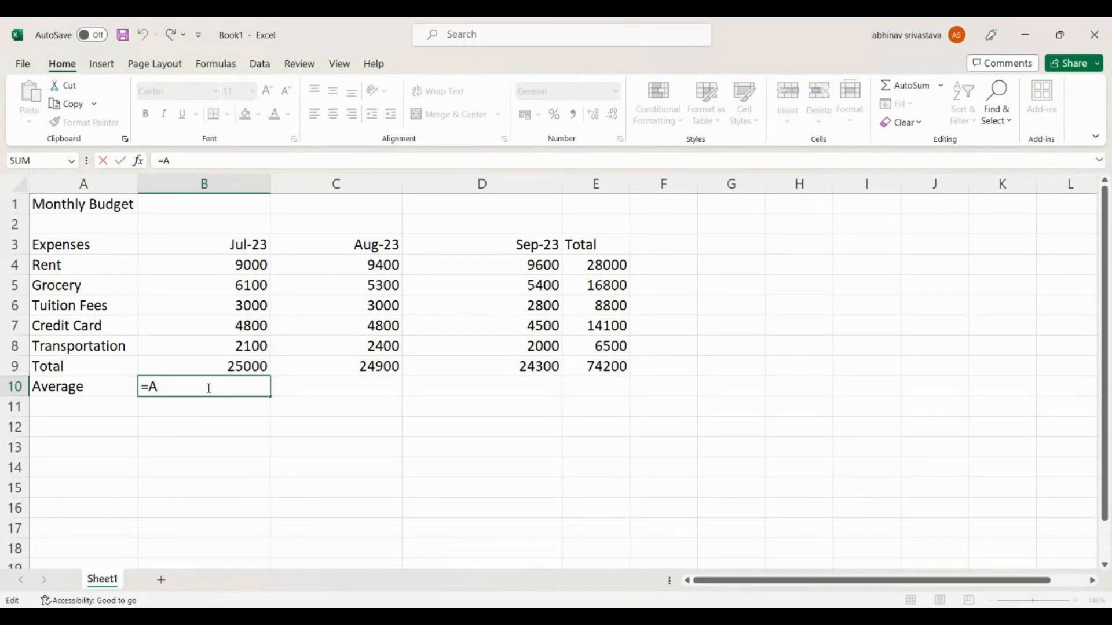
type("v")
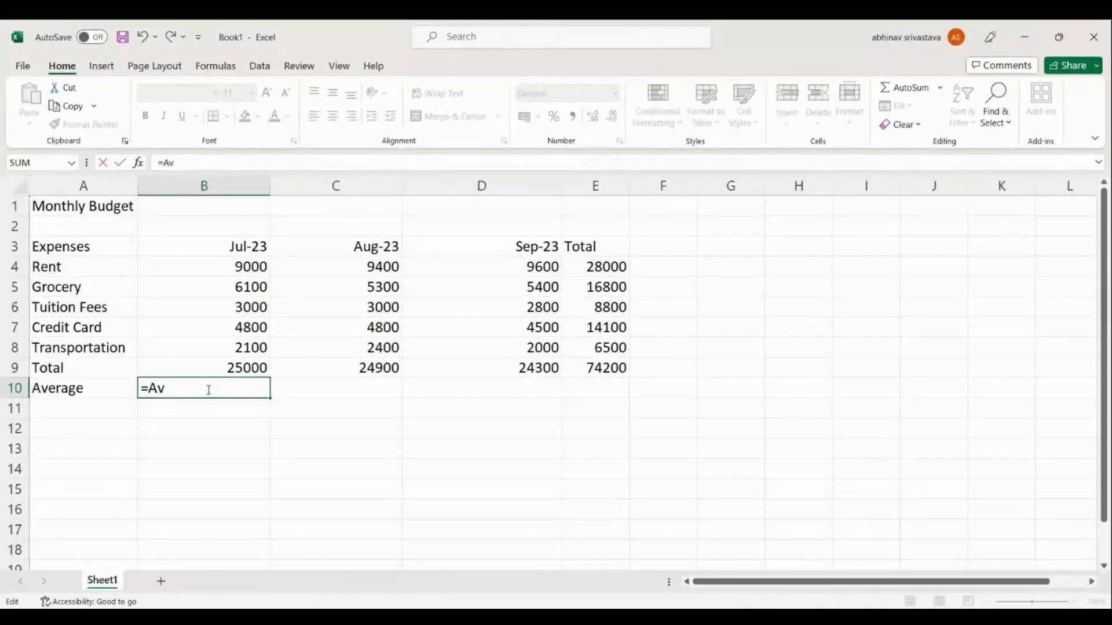
type("erafe")
key("BackSpace")
key("BackSpace")
type("ge")
type("()")
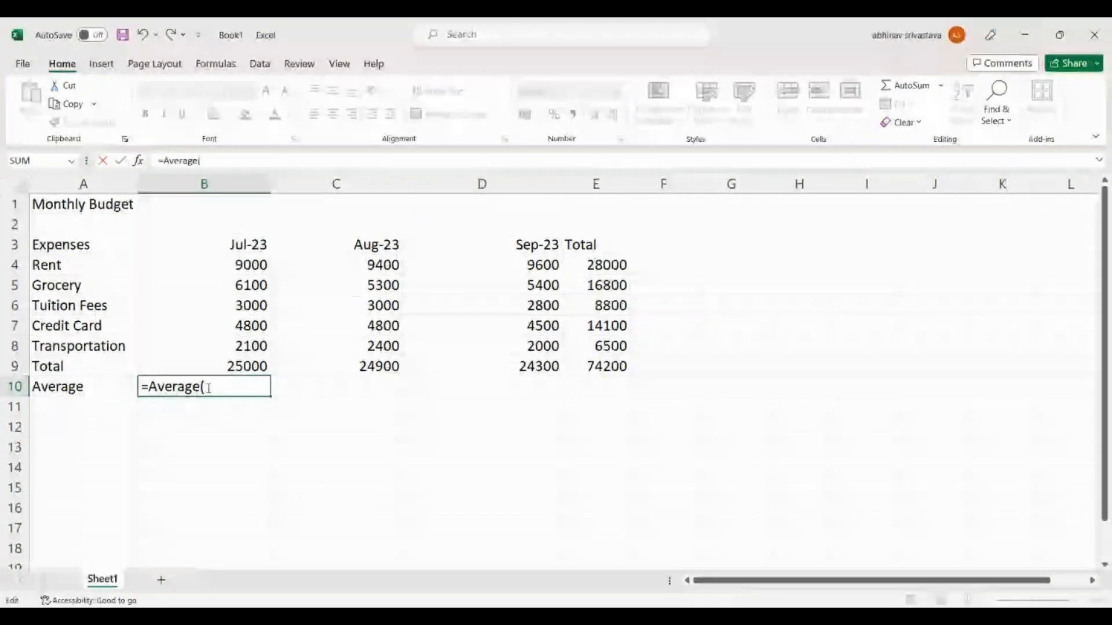
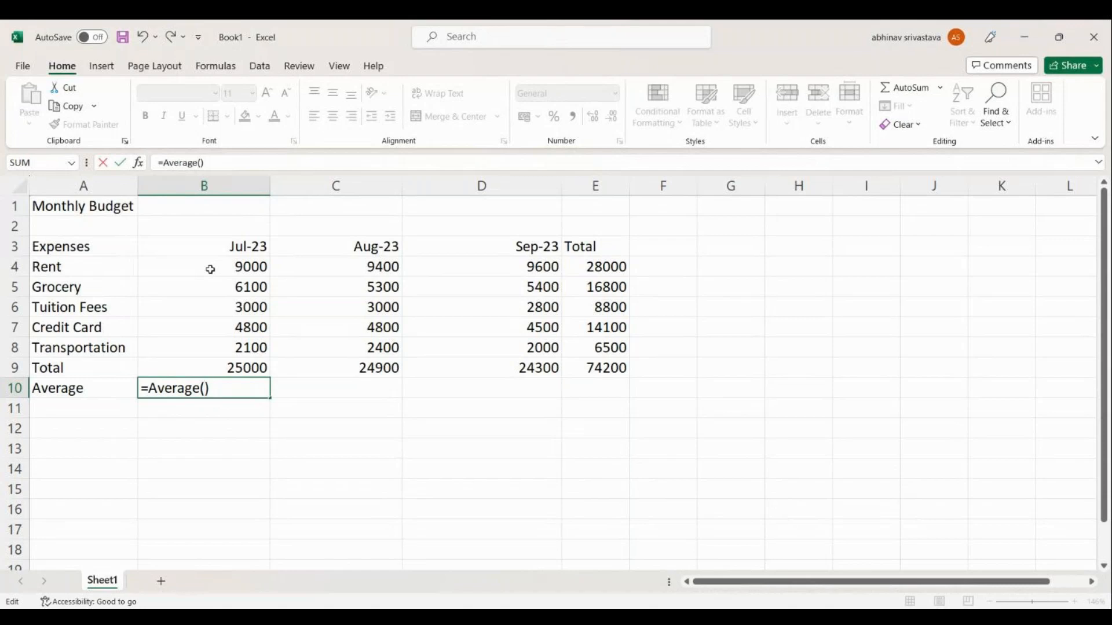
type("B4")
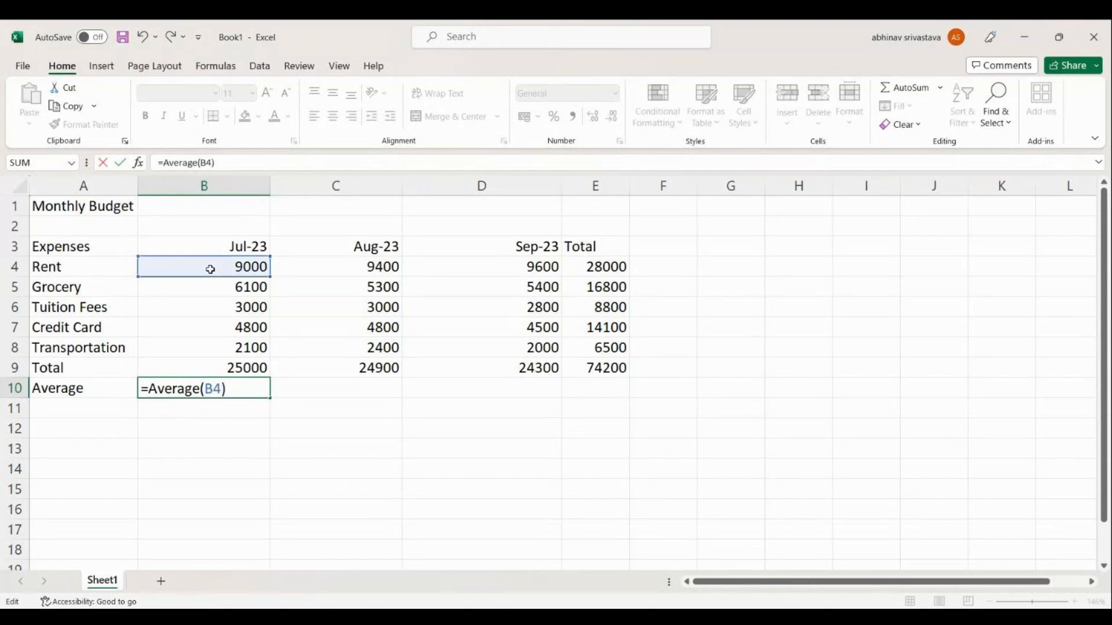
type(":")
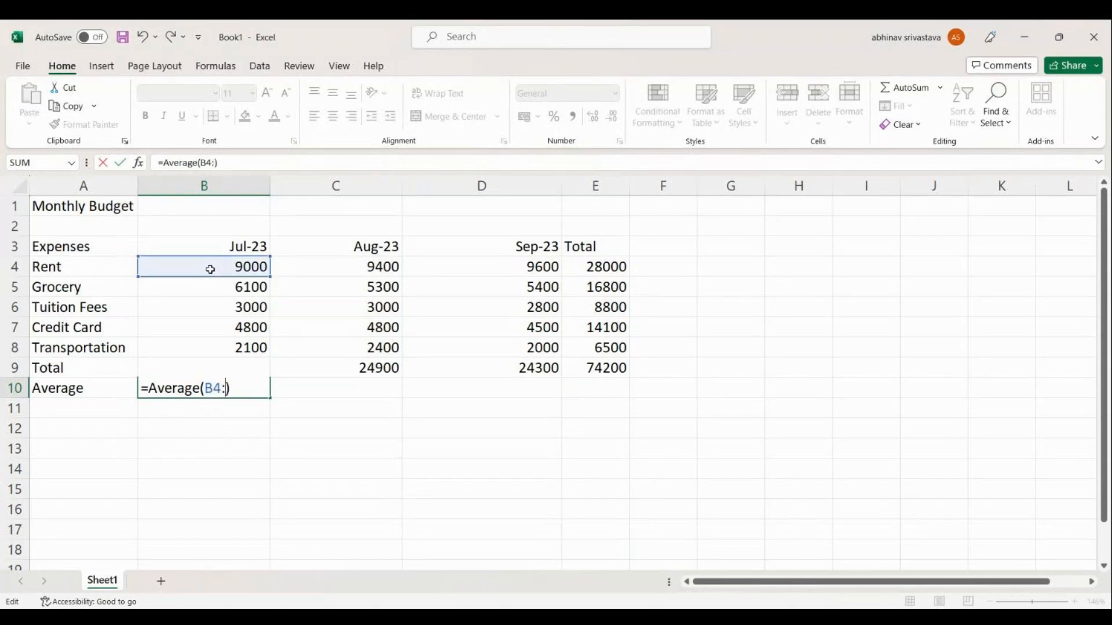
type("B8")
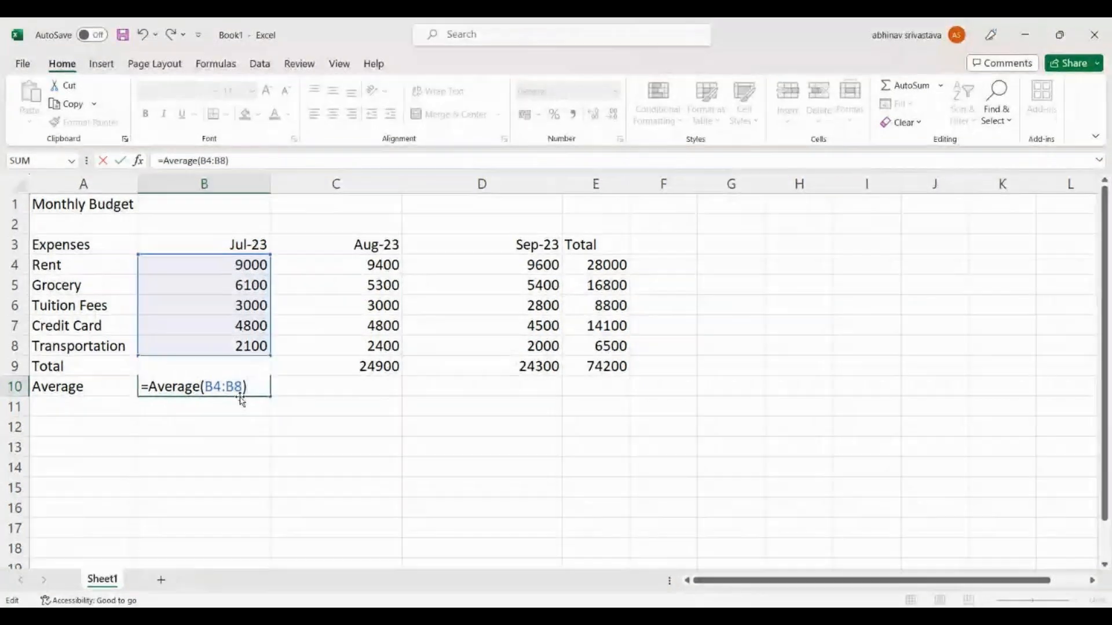
key("Right")
key("Return")
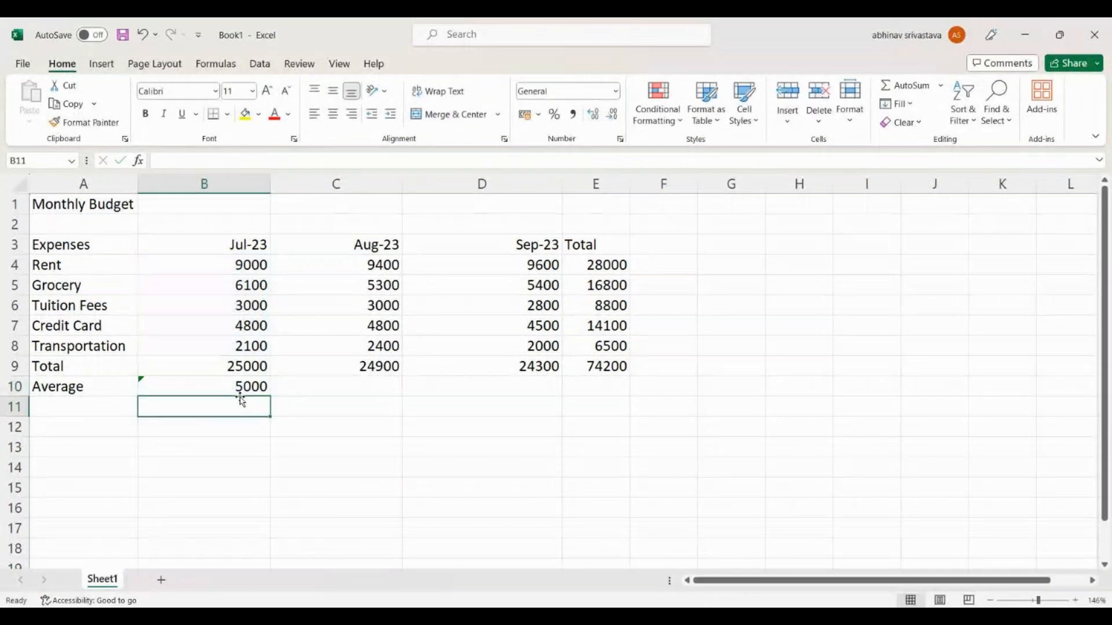
- Fill the July average formula from B10 across to D10 for August and September
left_click(220, 384)
left_click_drag(214, 265, 216, 346)
left_click(223, 390)
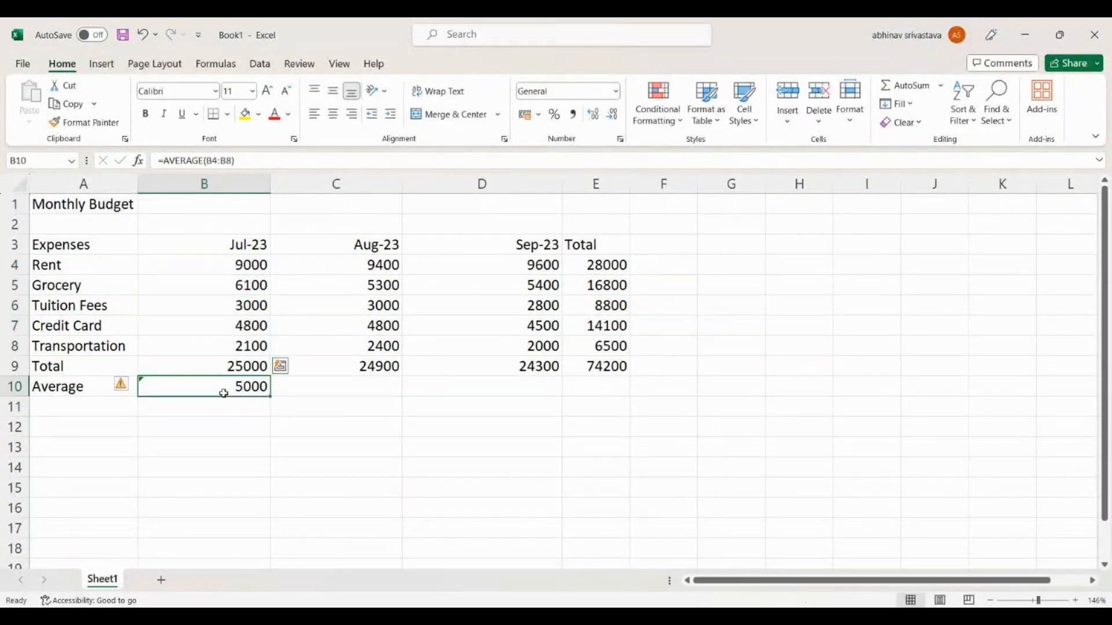
left_click_drag(270, 399, 576, 397)
left_click(457, 462)
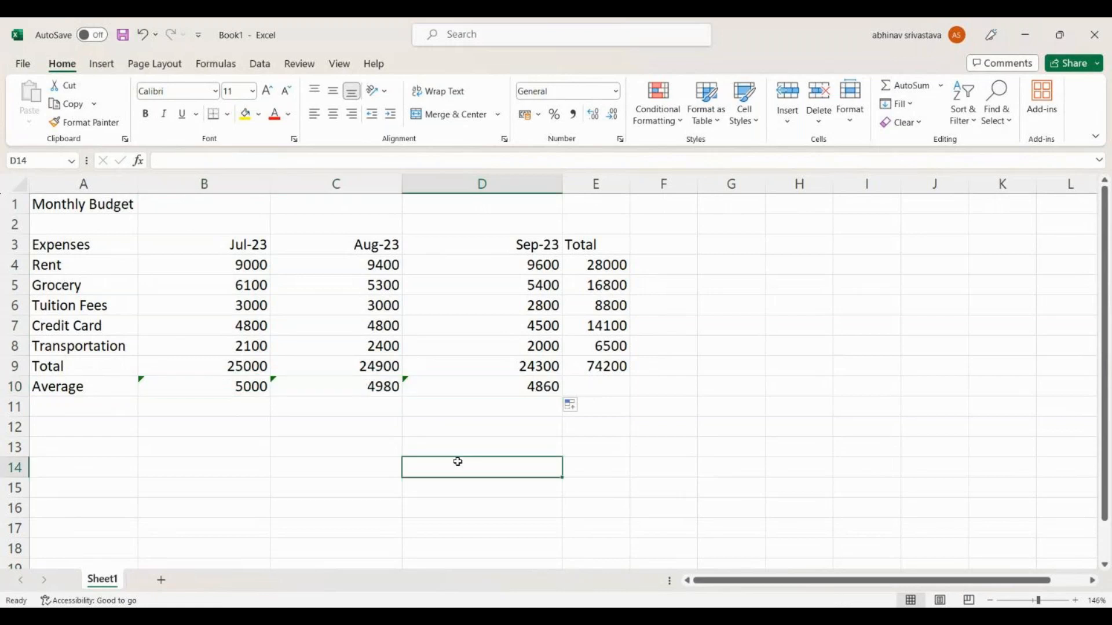
- Compare the monthly averages in row 10 and the formula in D10 with the expense amounts in B4:D8
left_click(108, 389)
left_click_drag(109, 389, 516, 382)
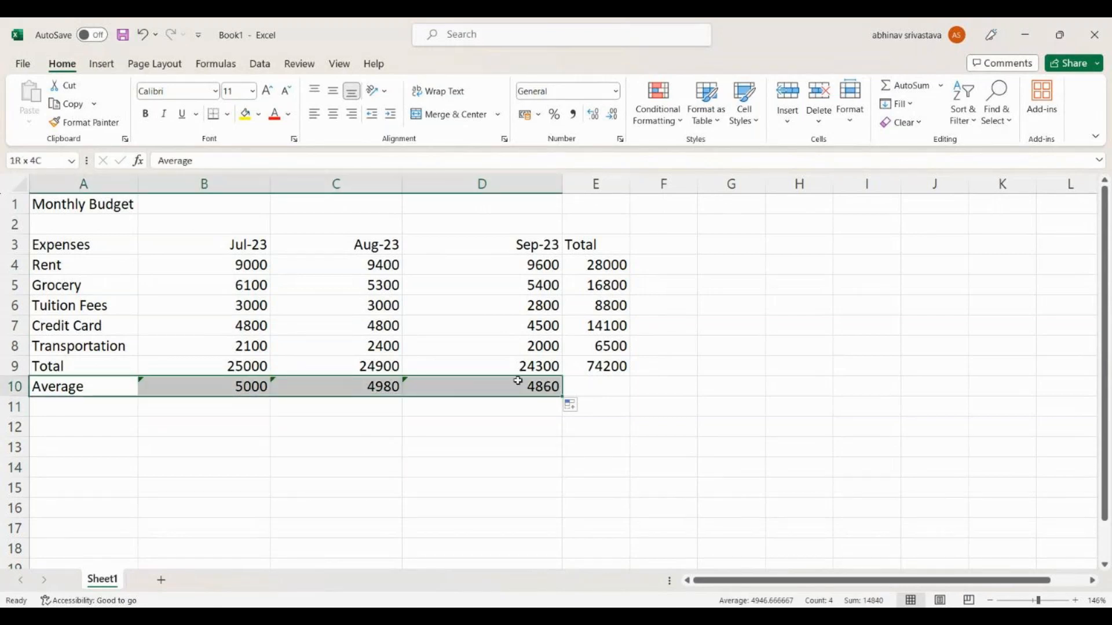
left_click(498, 430)
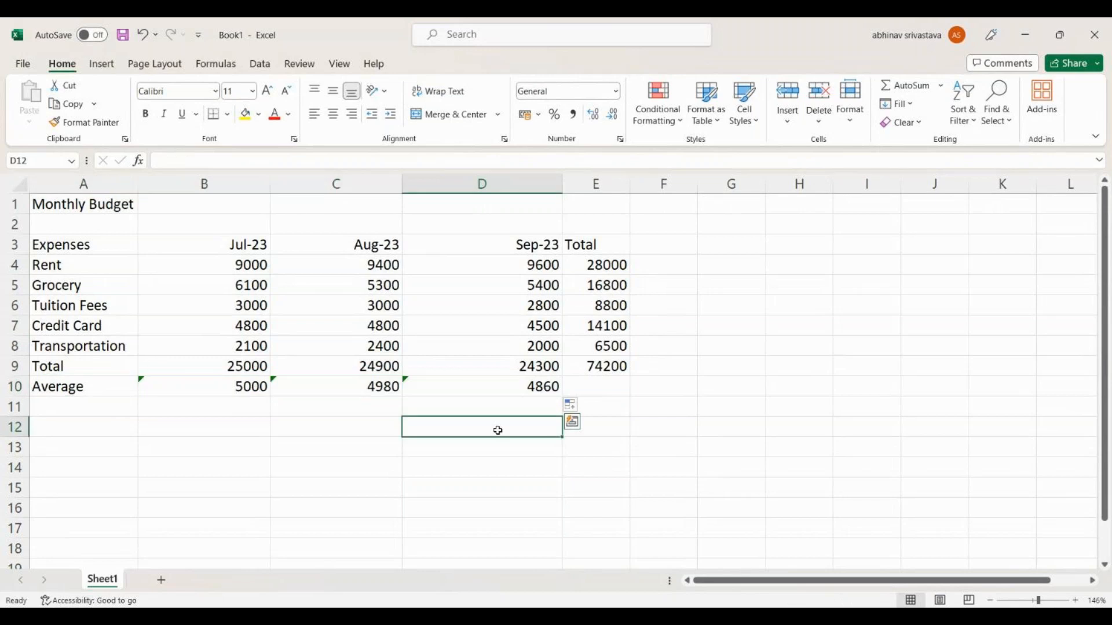
left_click(102, 262)
left_click_drag(102, 263, 502, 350)
left_click(478, 390)
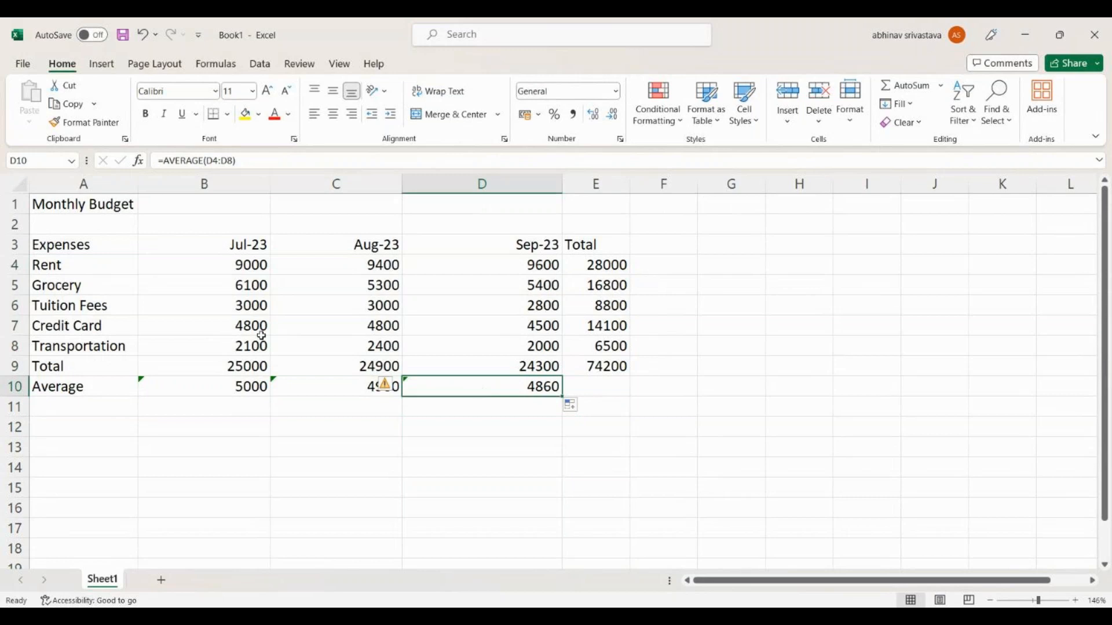
left_click_drag(77, 263, 77, 363)
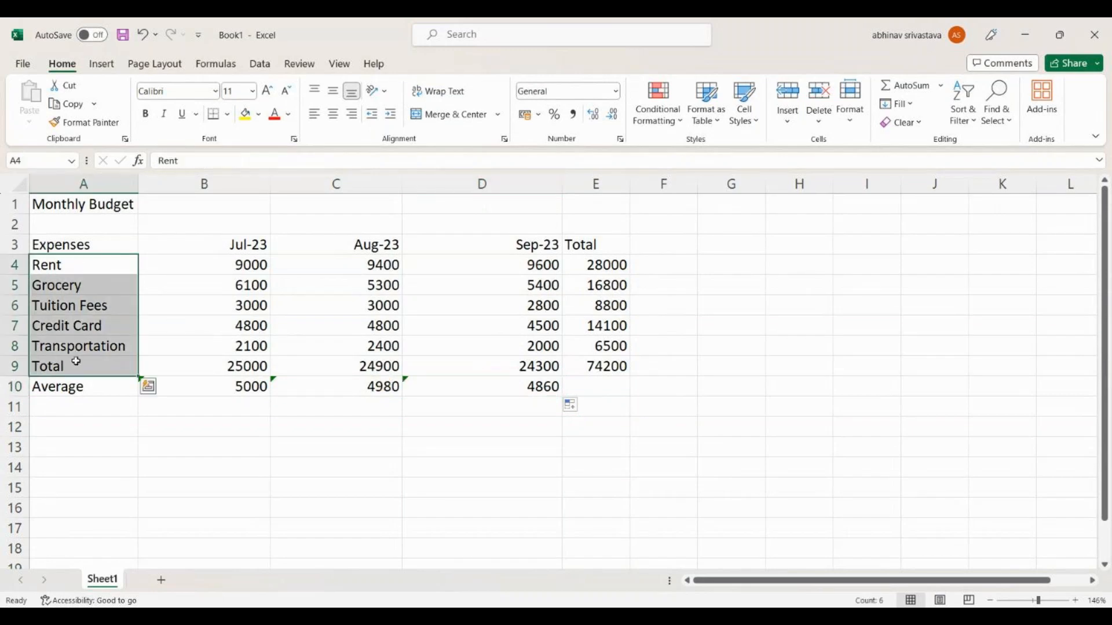
left_click(678, 266)
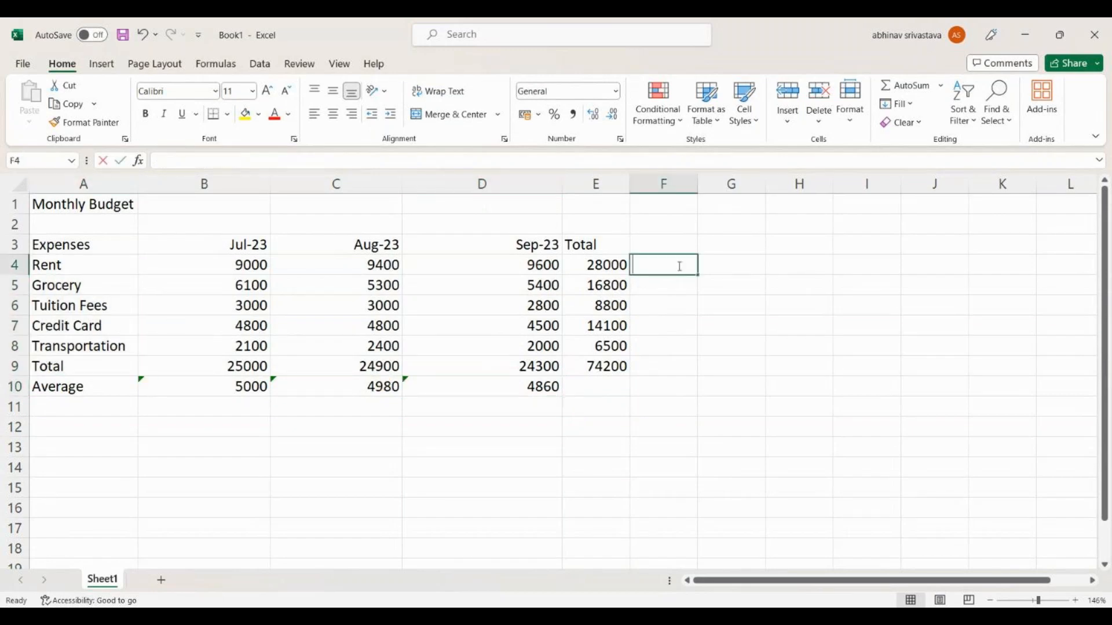
type("=")
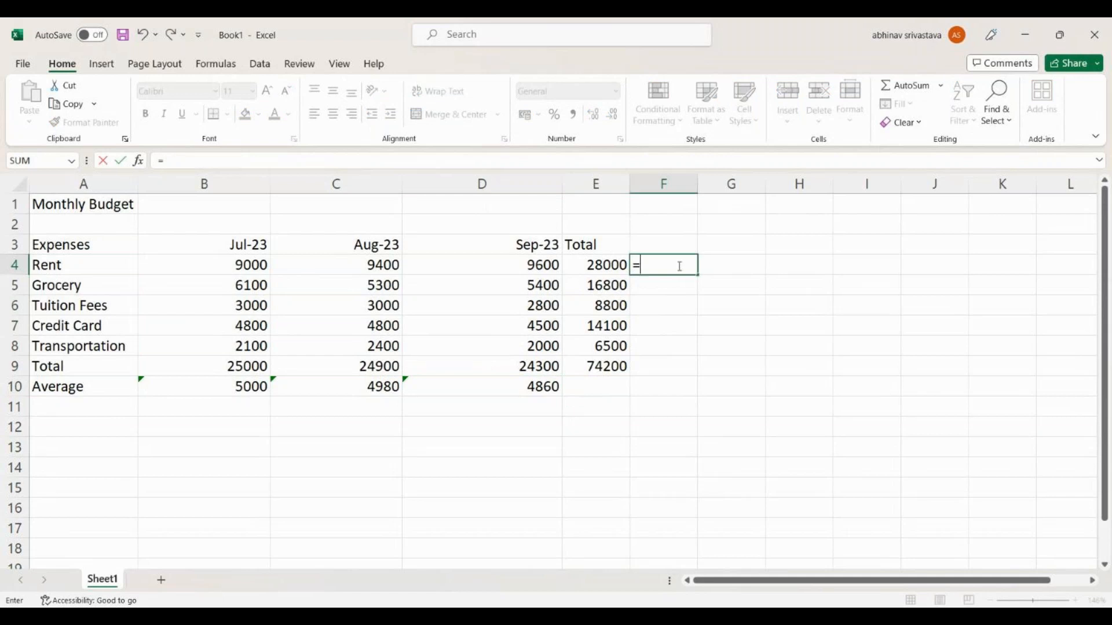
left_click(660, 244)
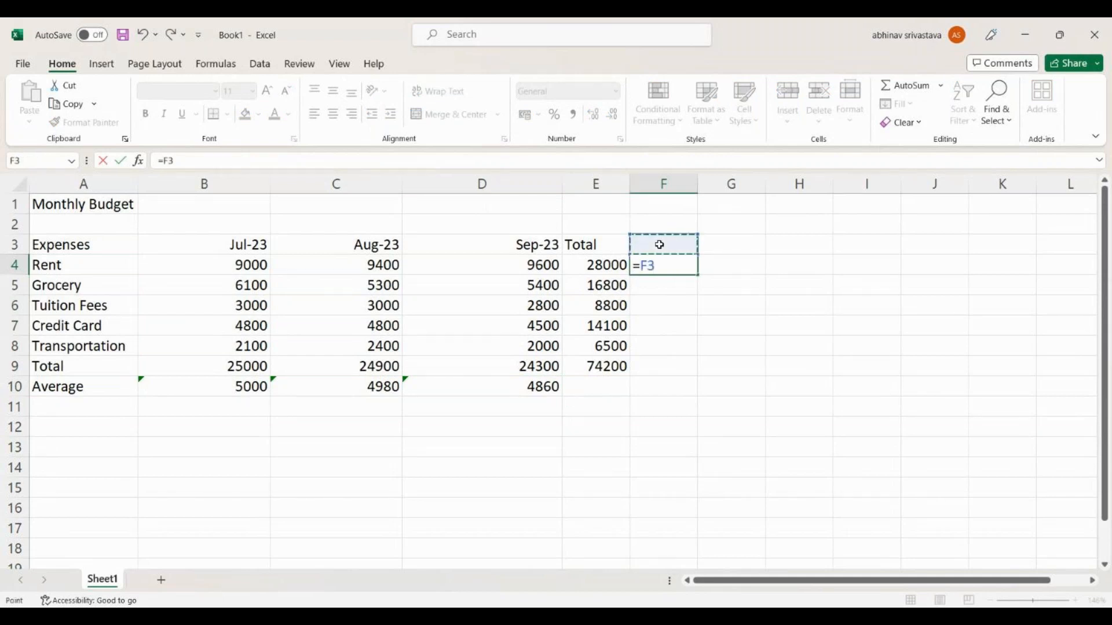
type("Aver")
key("BackSpace")
key("BackSpace")
key("BackSpace")
key("BackSpace")
key("BackSpace")
key("BackSpace")
key("BackSpace")
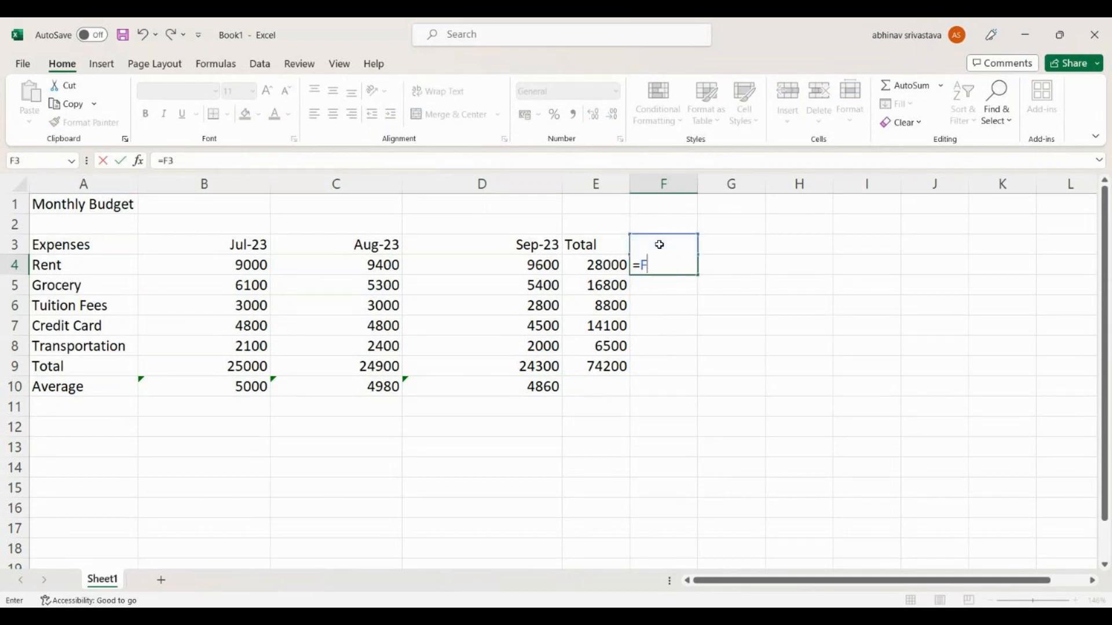
left_click(665, 284)
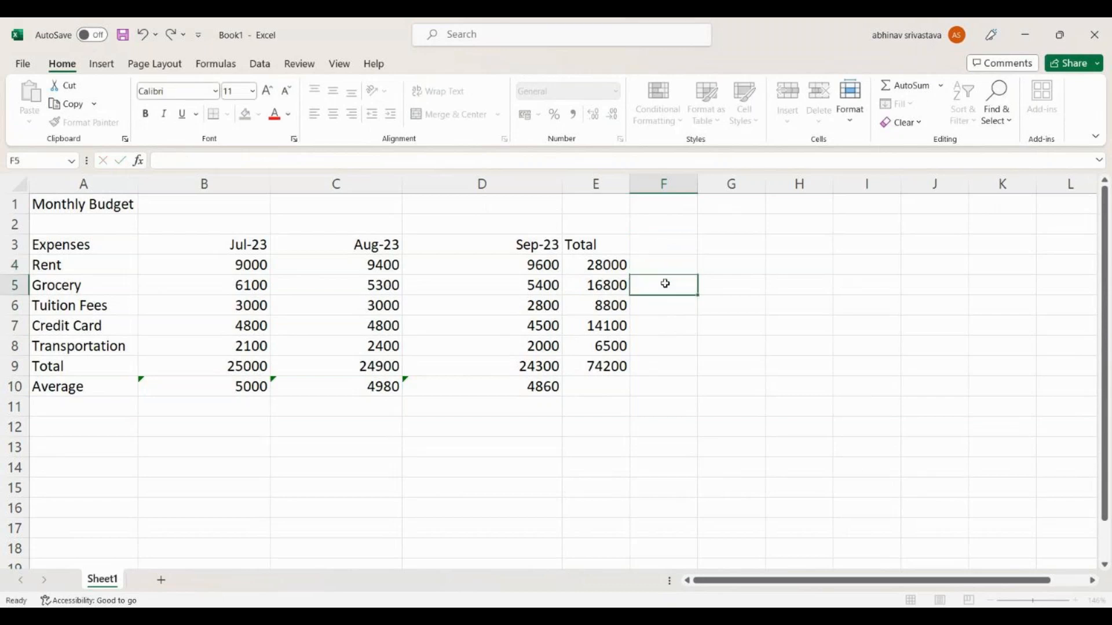
- Add the column header Average in F3, beside the Total header
left_click(667, 247)
type("Average")
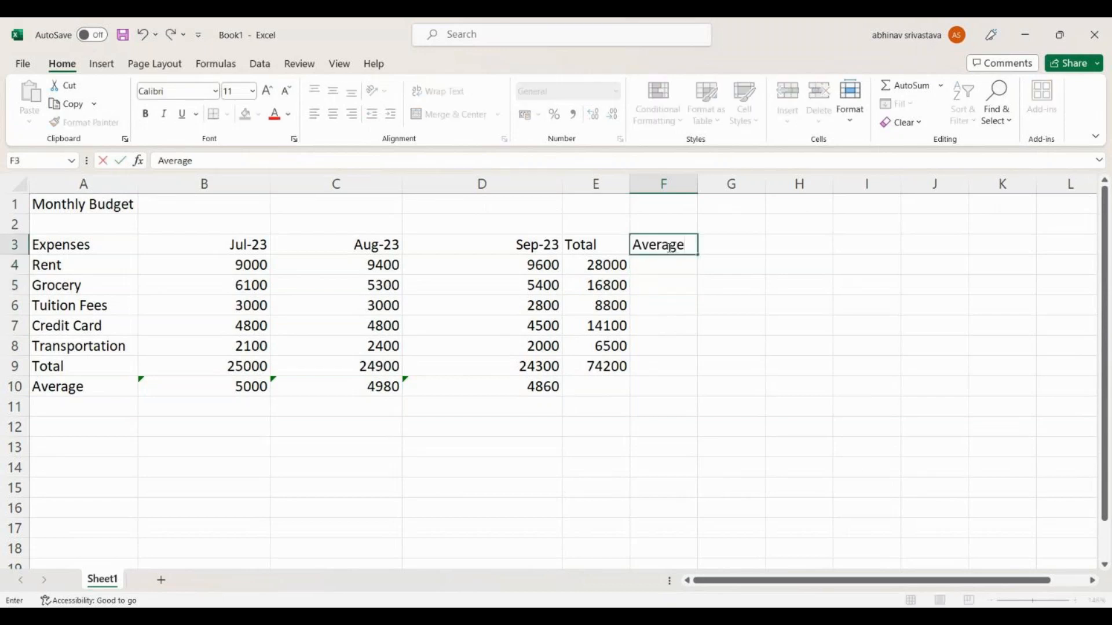
left_click(666, 270)
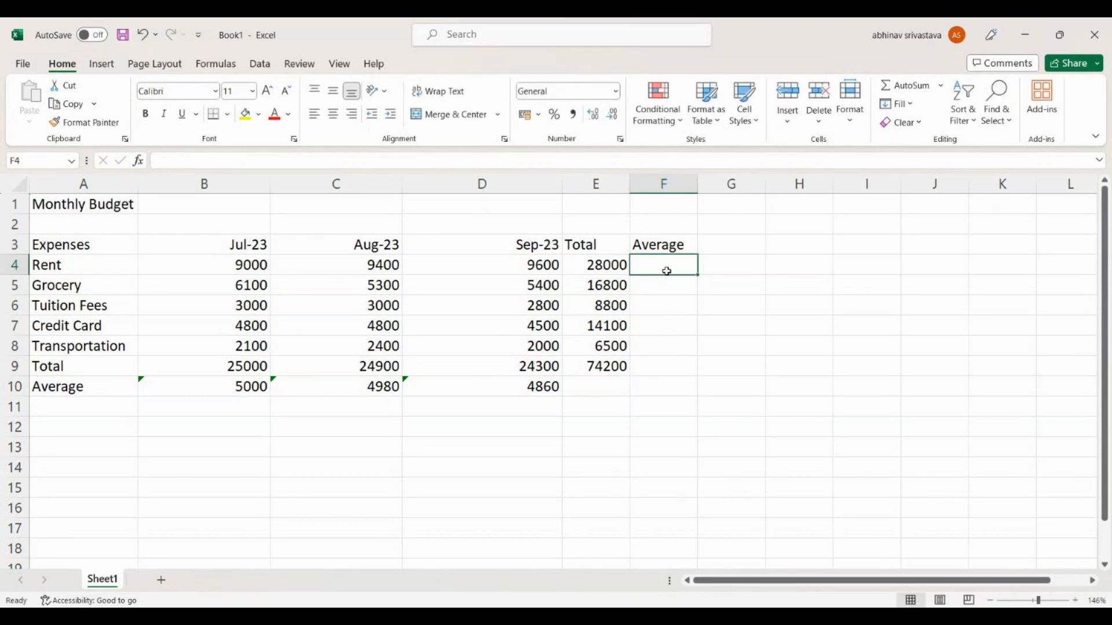
- Enter the formula =AVERAGE(B4:D4) in F4 to average the Rent amounts over the three months
type("=")
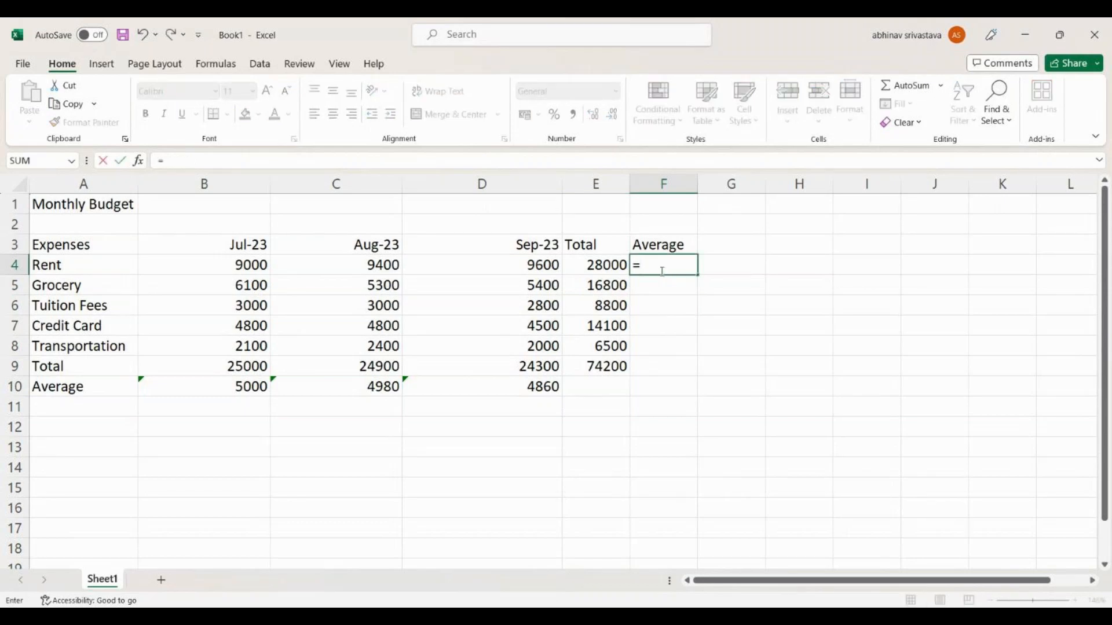
type("B")
type("2")
type("average")
type("()")
key("Return")
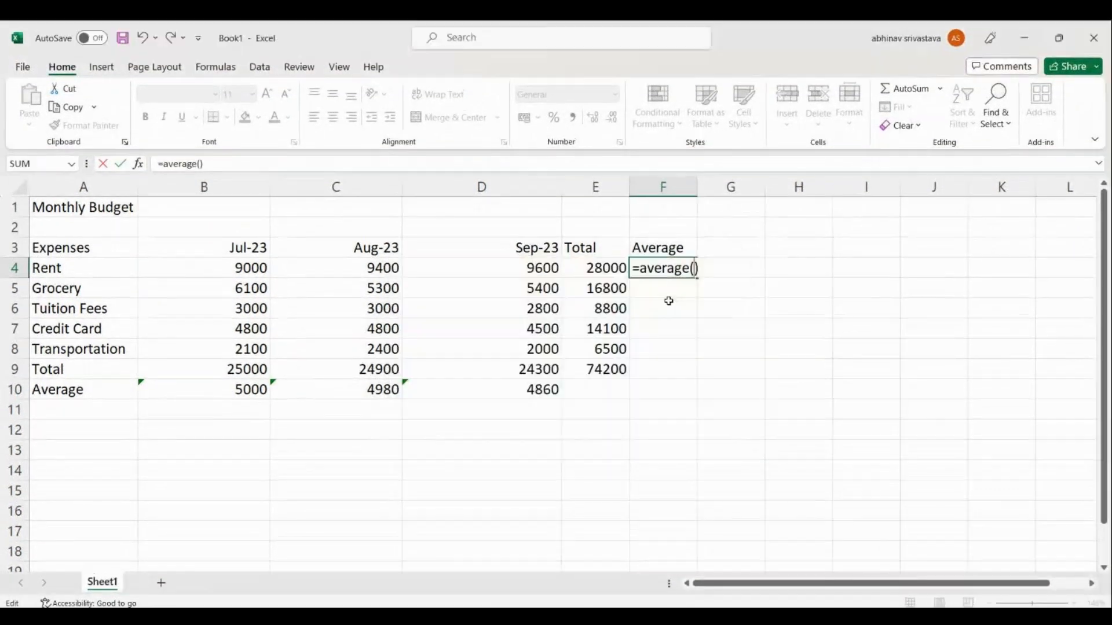
left_click(532, 399)
type("B")
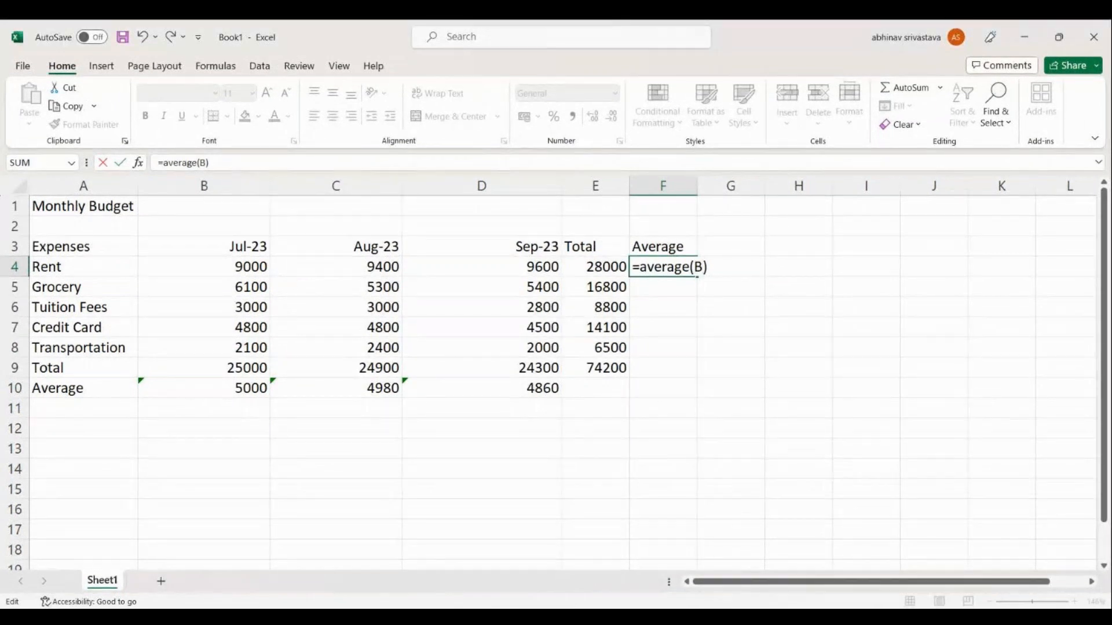
type("4:")
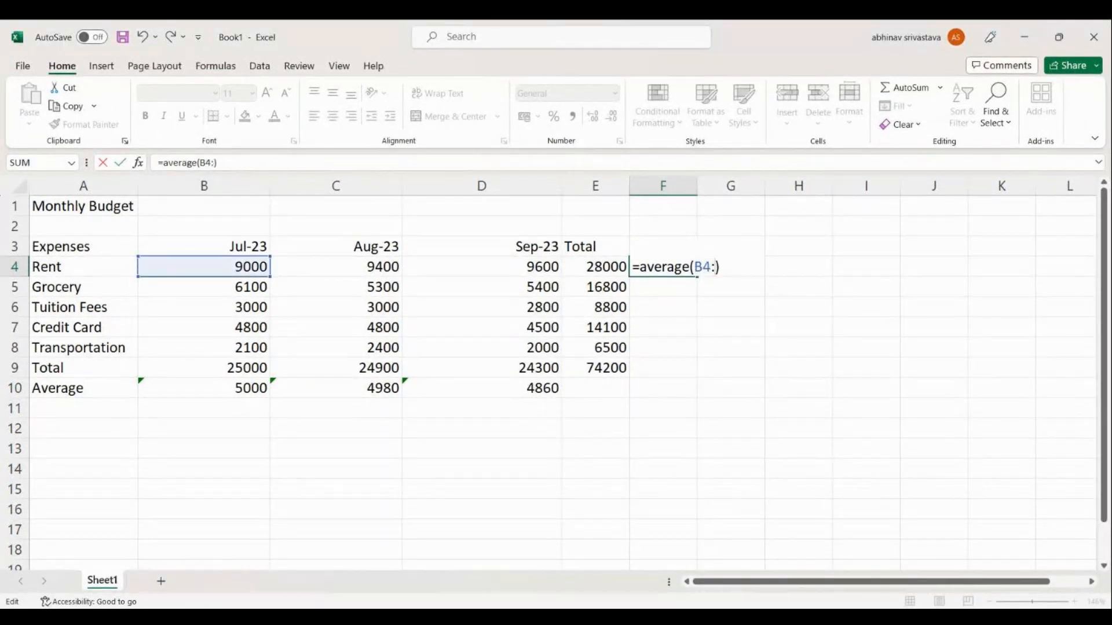
type("D4")
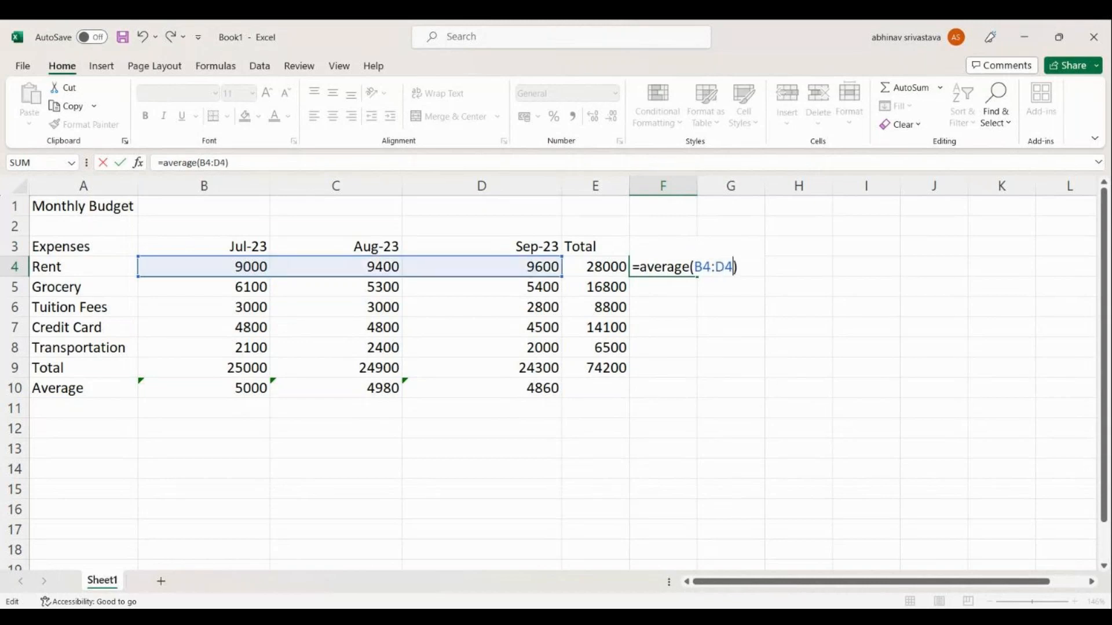
key("Return")
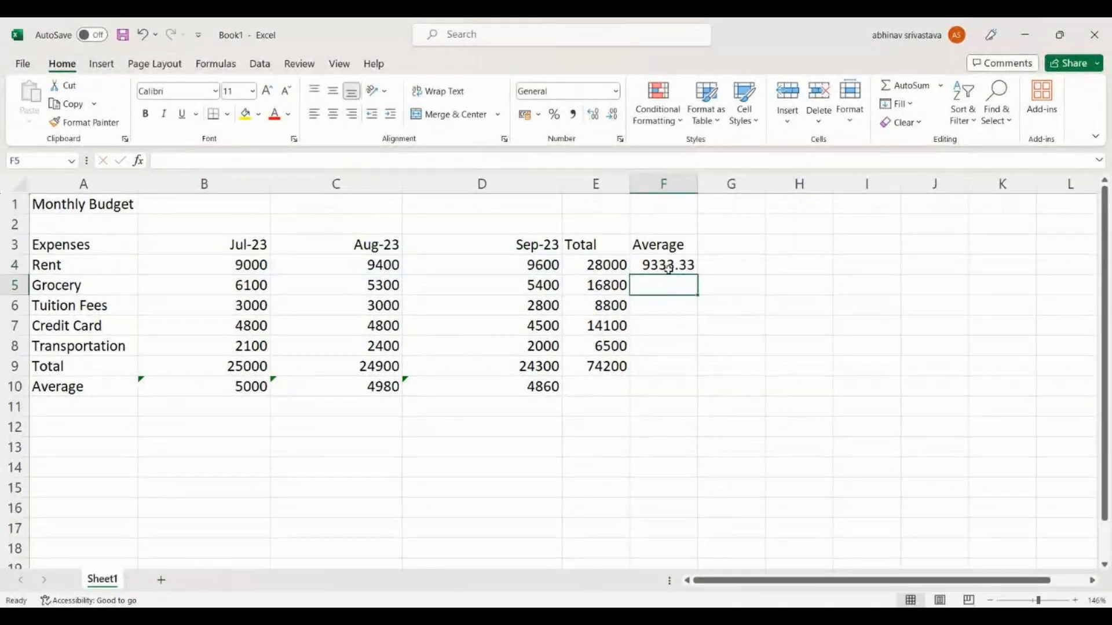
- Fill the Rent average formula from F4 down to F9, covering the other expenses and the Total row, and check F9
left_click(667, 268)
left_click(166, 267)
left_click_drag(167, 268, 504, 265)
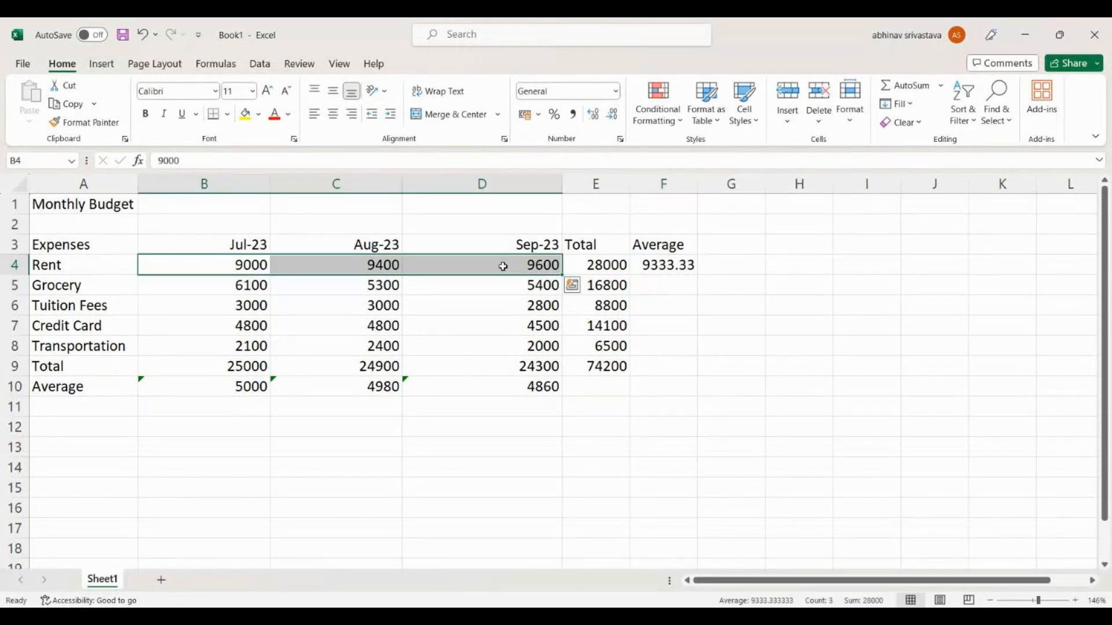
left_click(669, 269)
left_click_drag(696, 275, 690, 359)
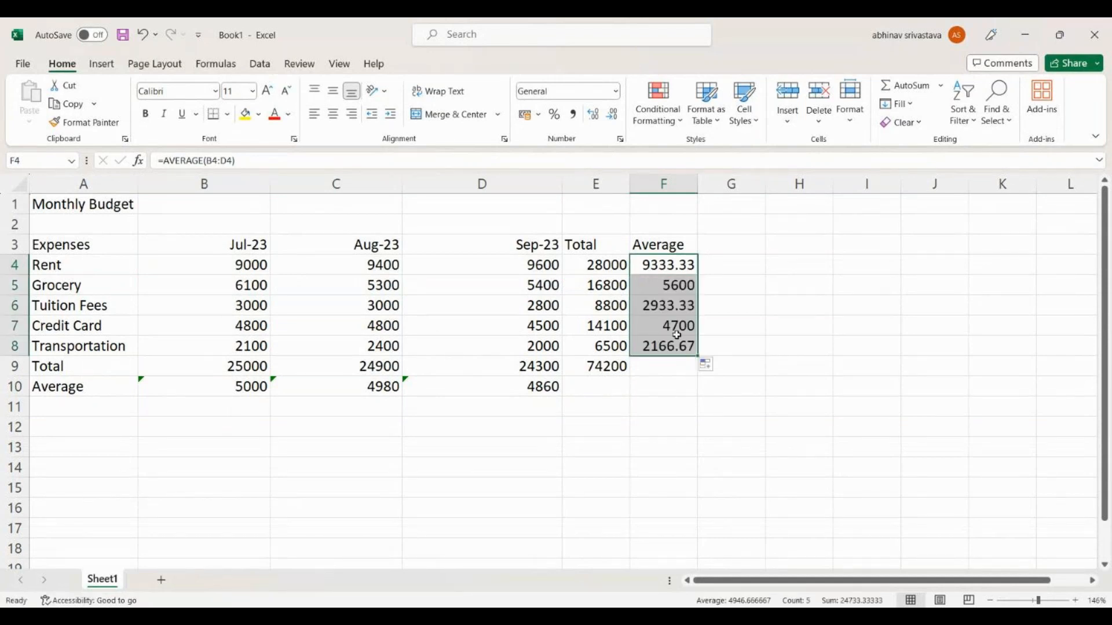
left_click_drag(699, 356, 700, 376)
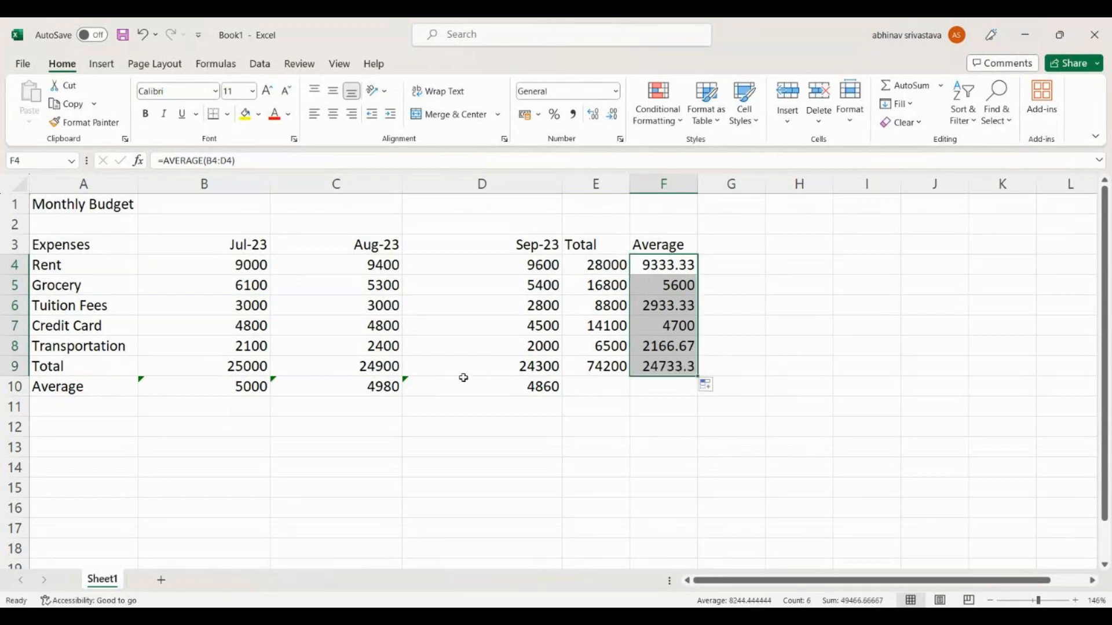
left_click(632, 429)
left_click(656, 369)
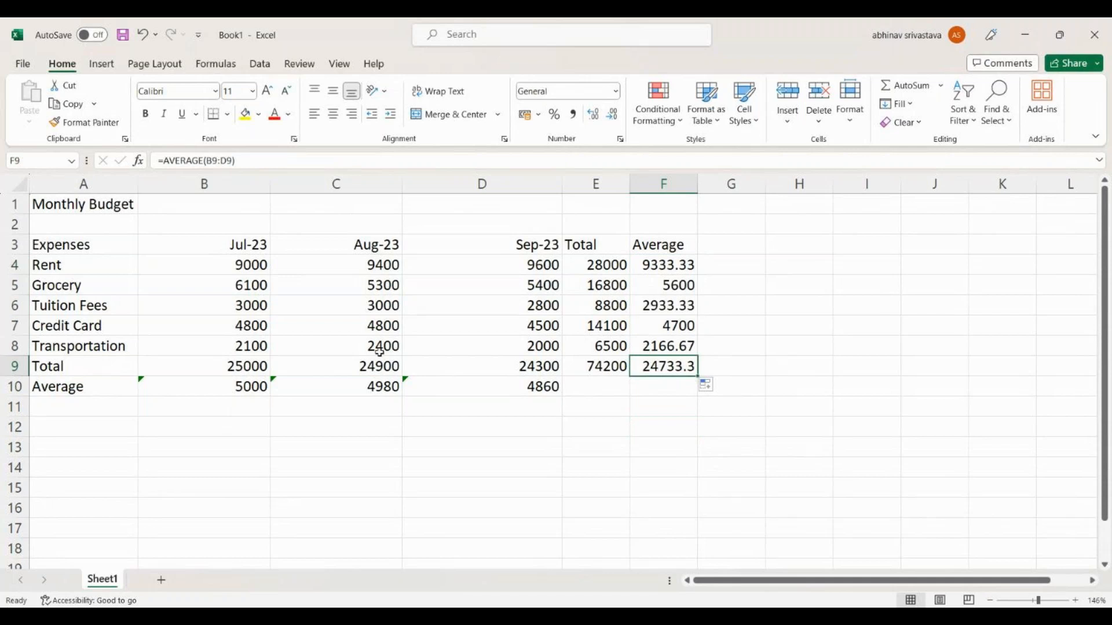
left_click(439, 482)
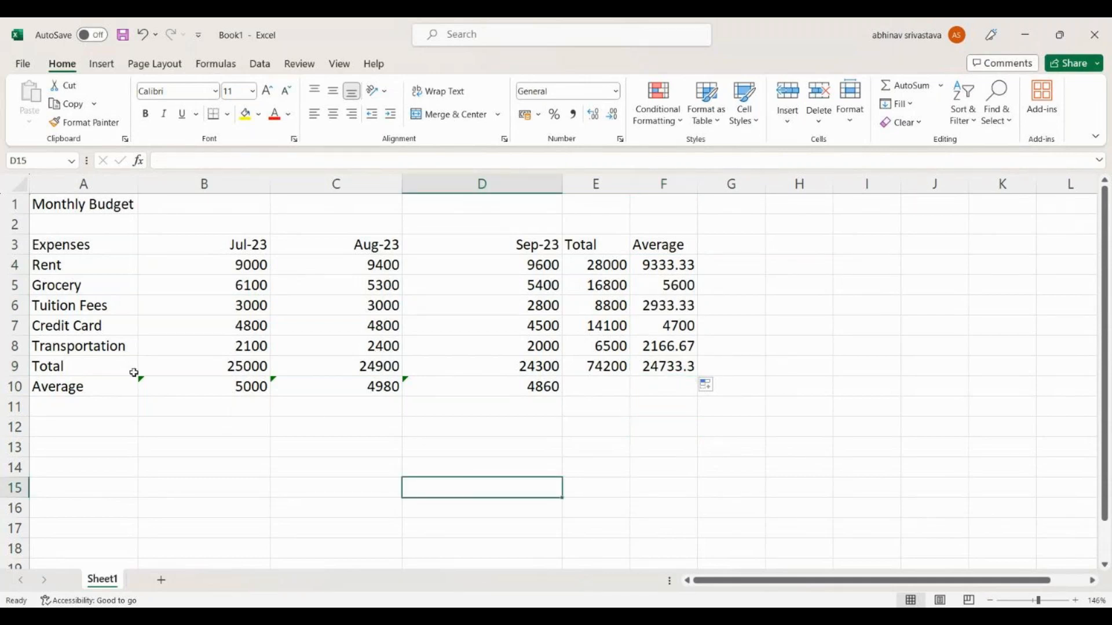
- Replace the row label Average in A10 with Maximum
left_click(78, 388)
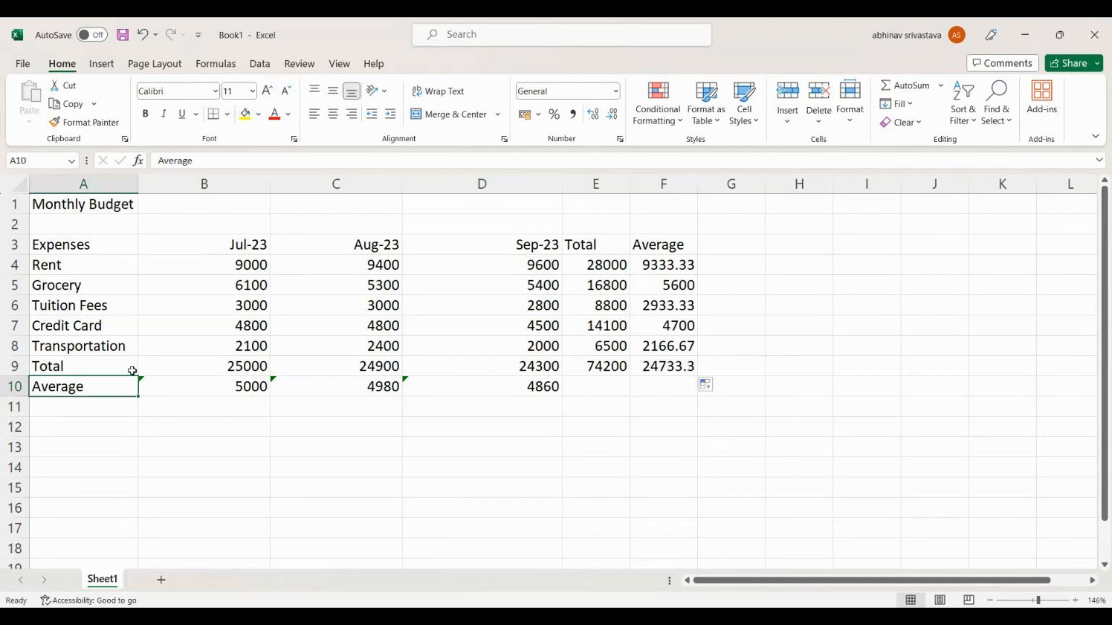
left_click(104, 259)
left_click_drag(103, 299, 463, 338)
left_click(463, 338)
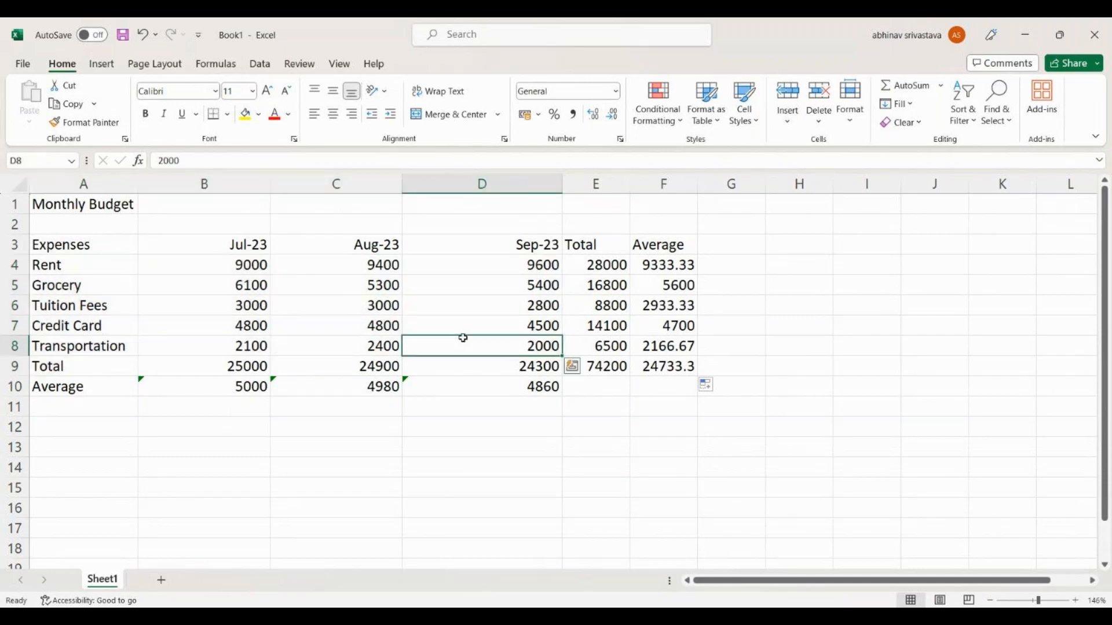
left_click(99, 388)
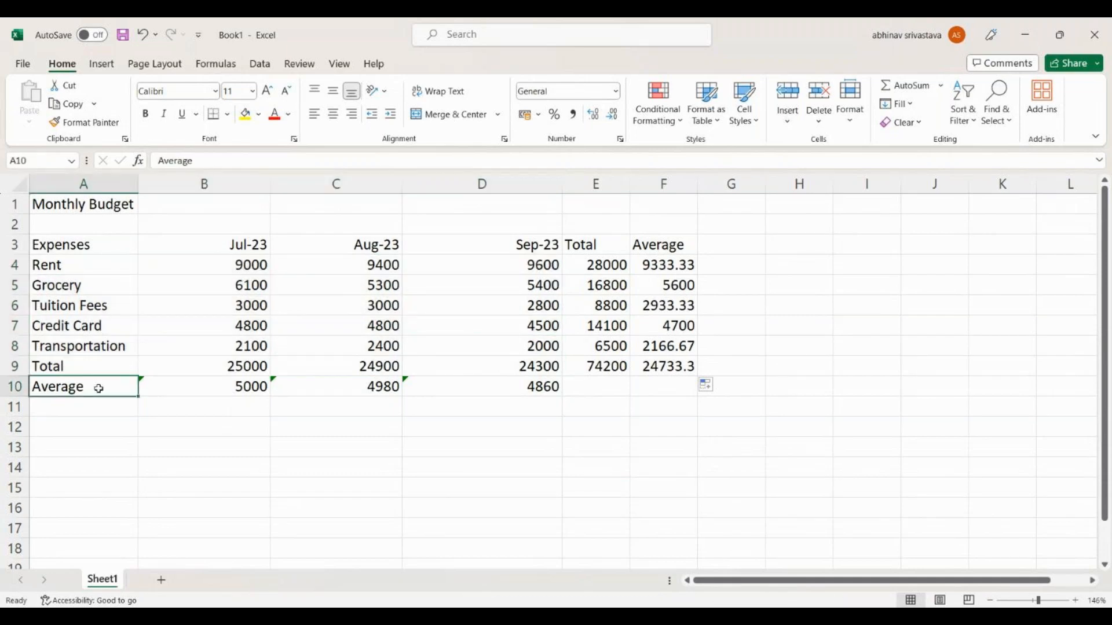
key("BackSpace")
type("Maximum")
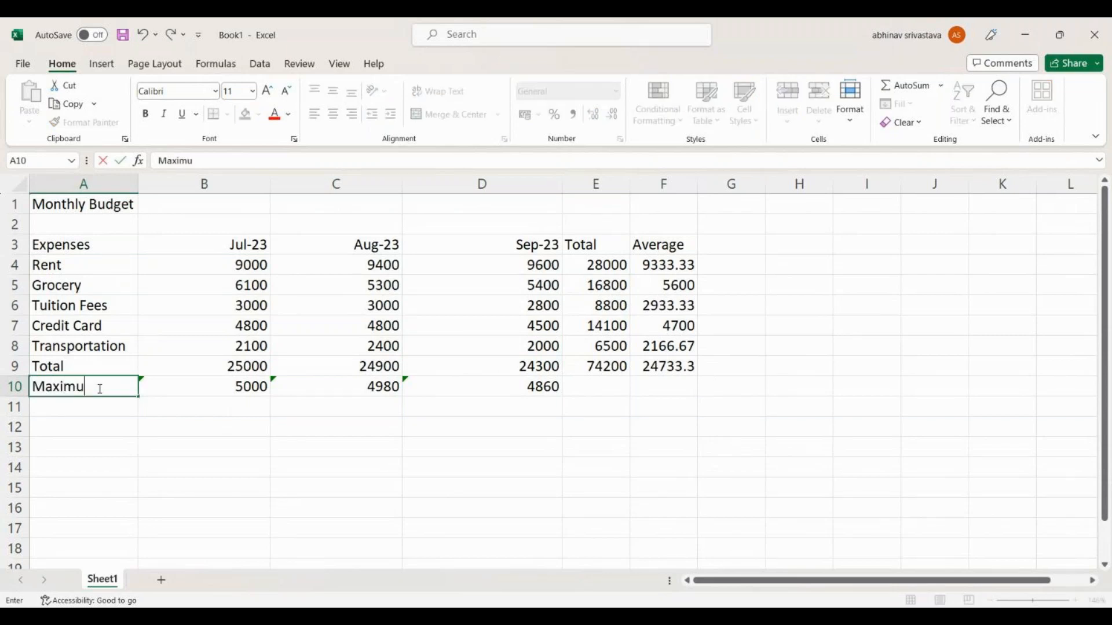
key("Tab")
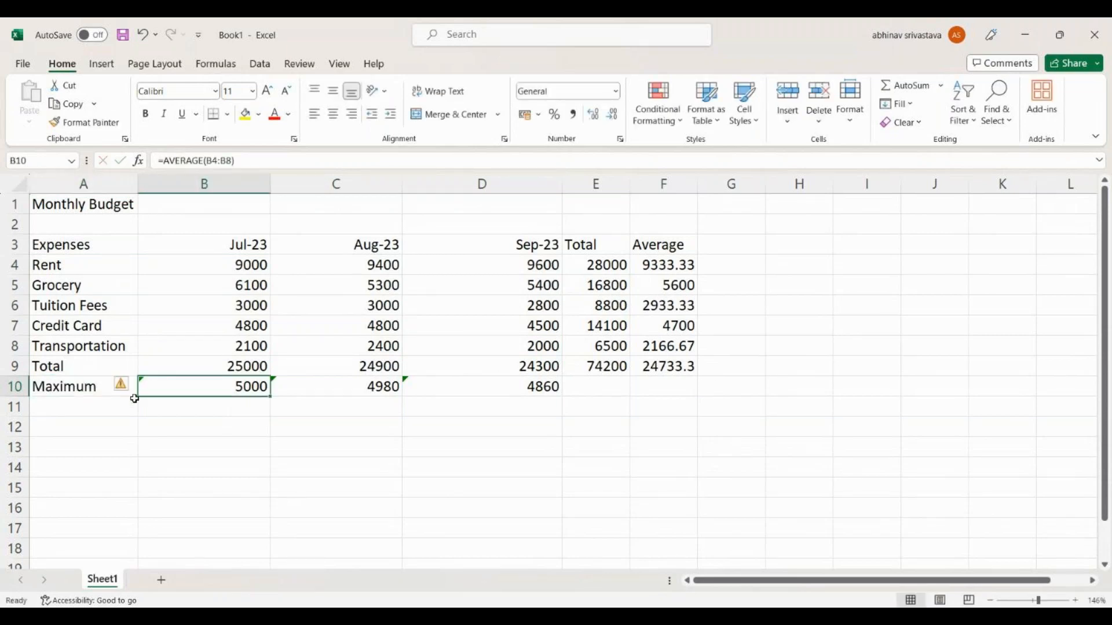
- Replace the July average formula in B10 with =MAX(B4:B8) to find the highest July expense
key("BackSpace")
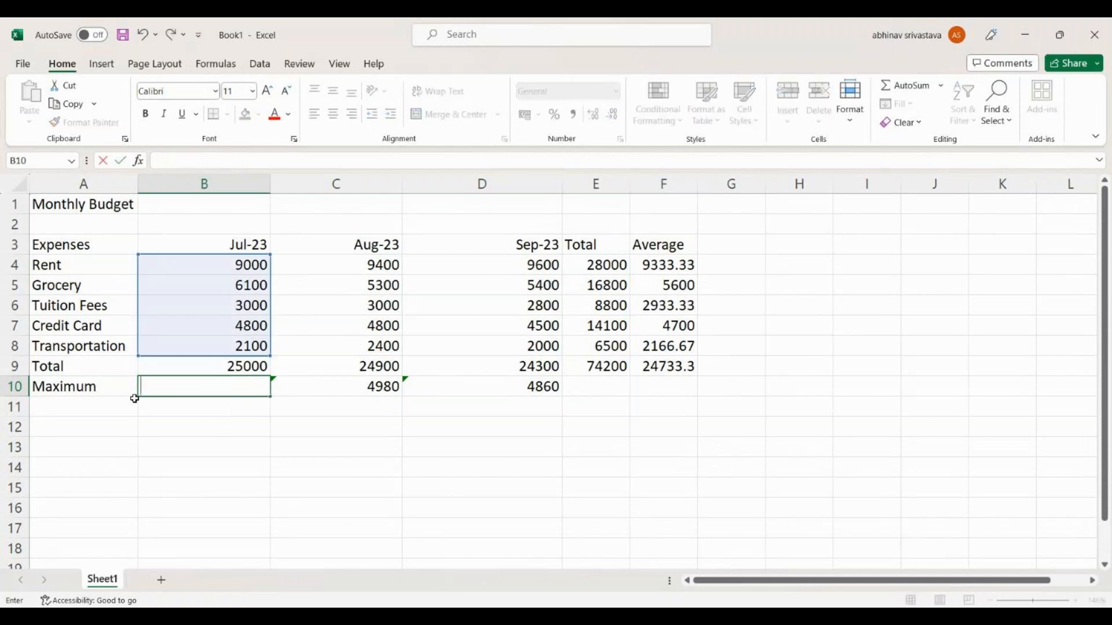
type("=m")
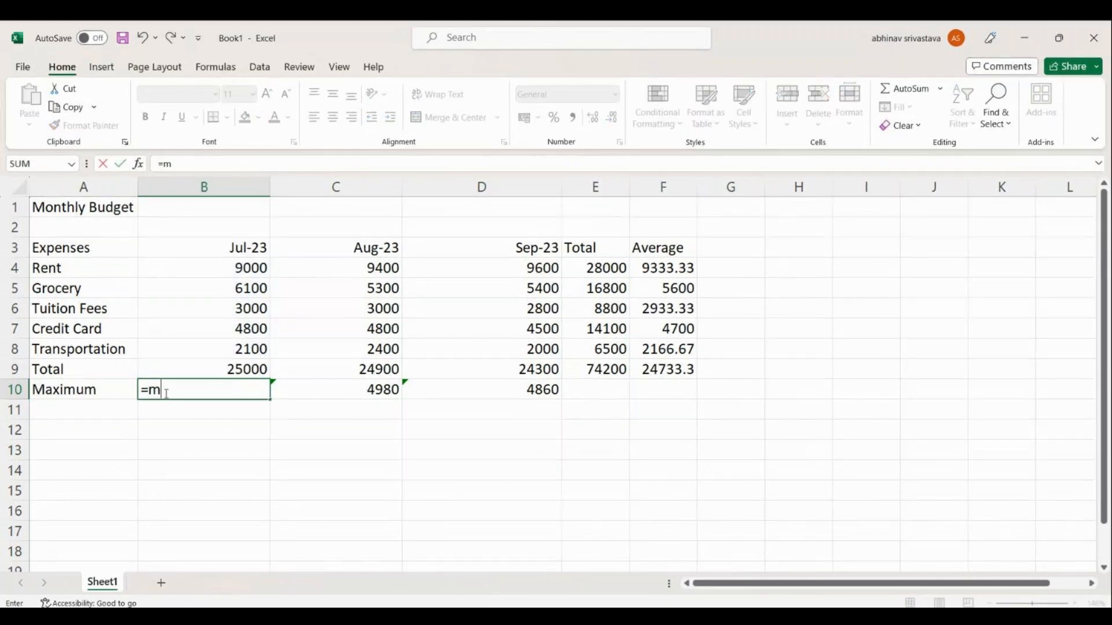
type("ax()")
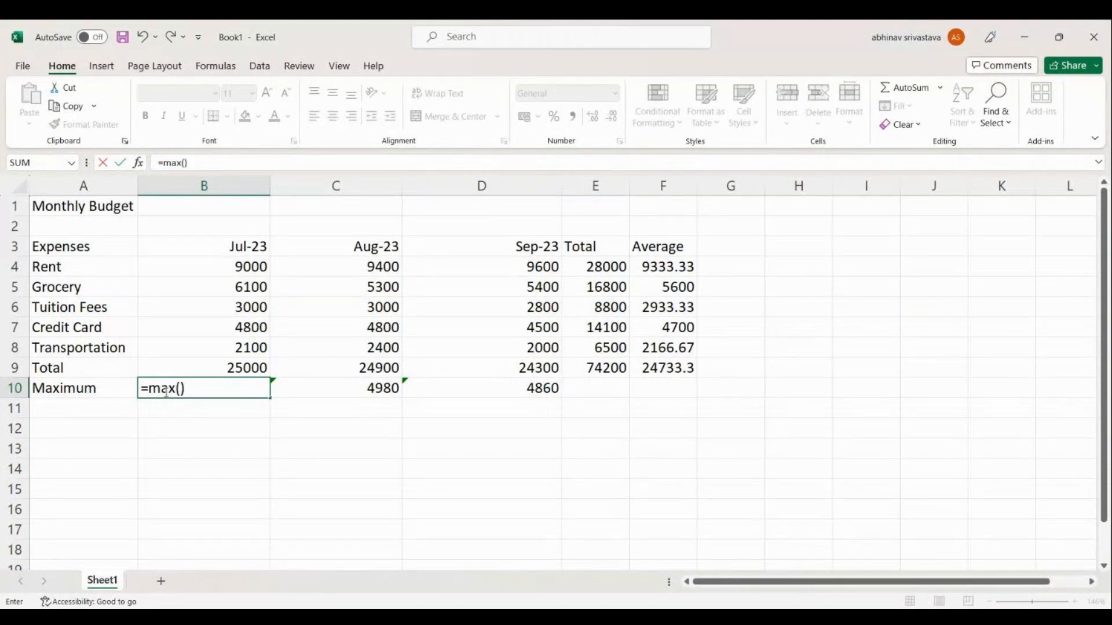
key("Return")
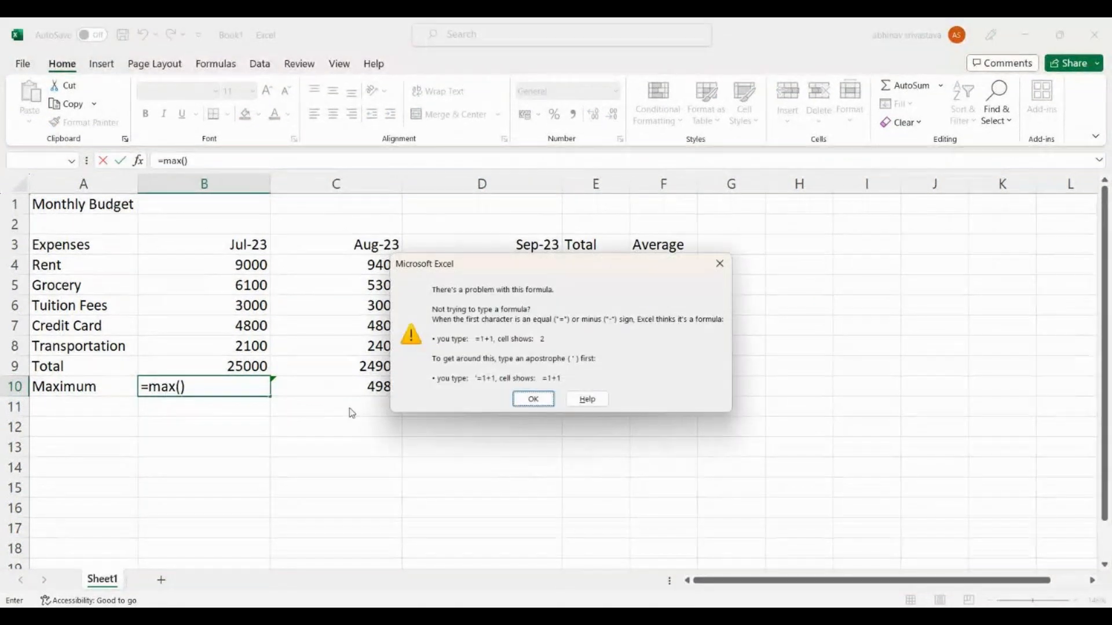
key("Return")
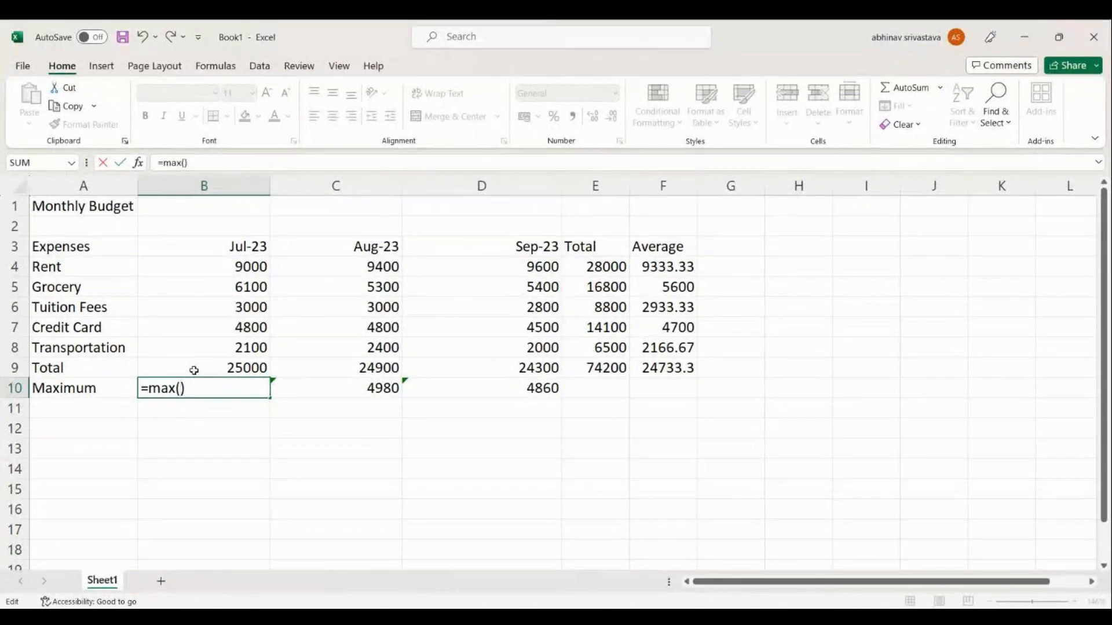
type("B4")
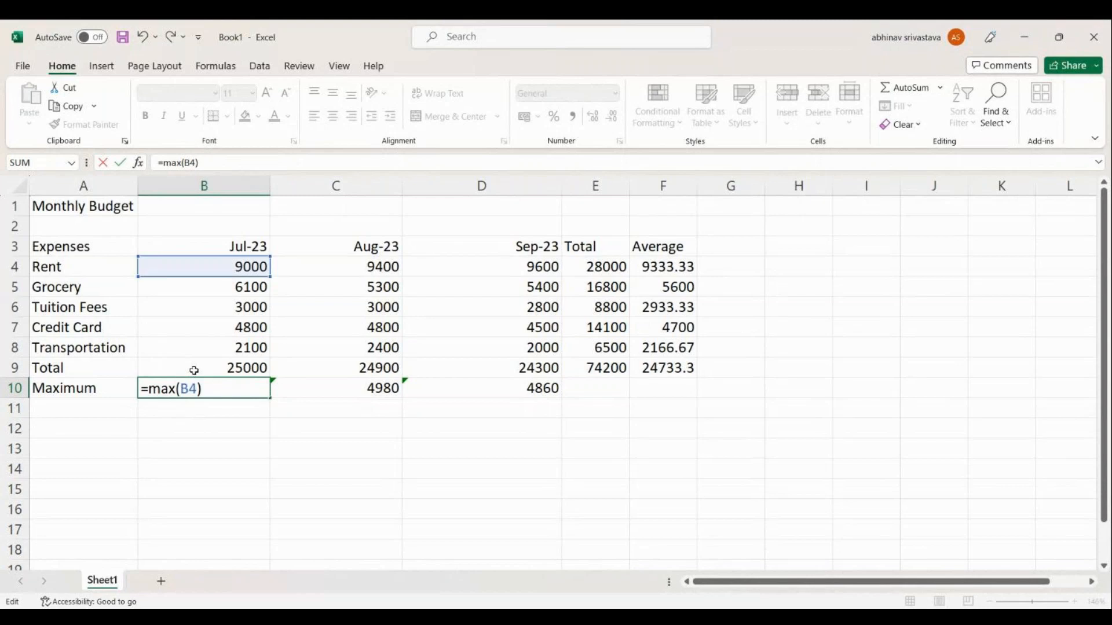
type(":")
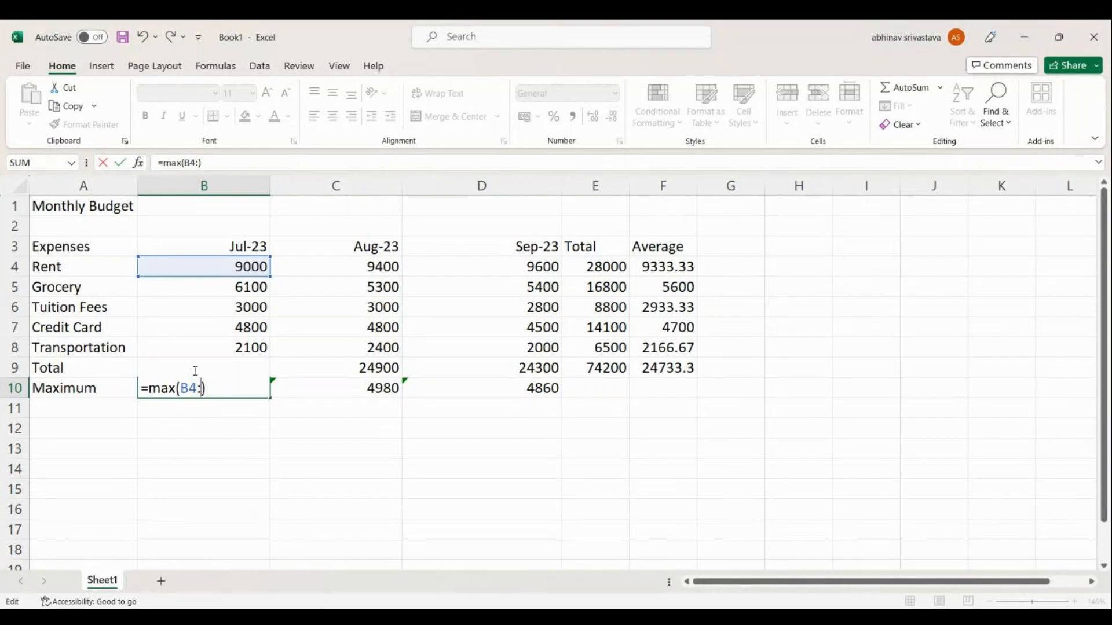
type("B8")
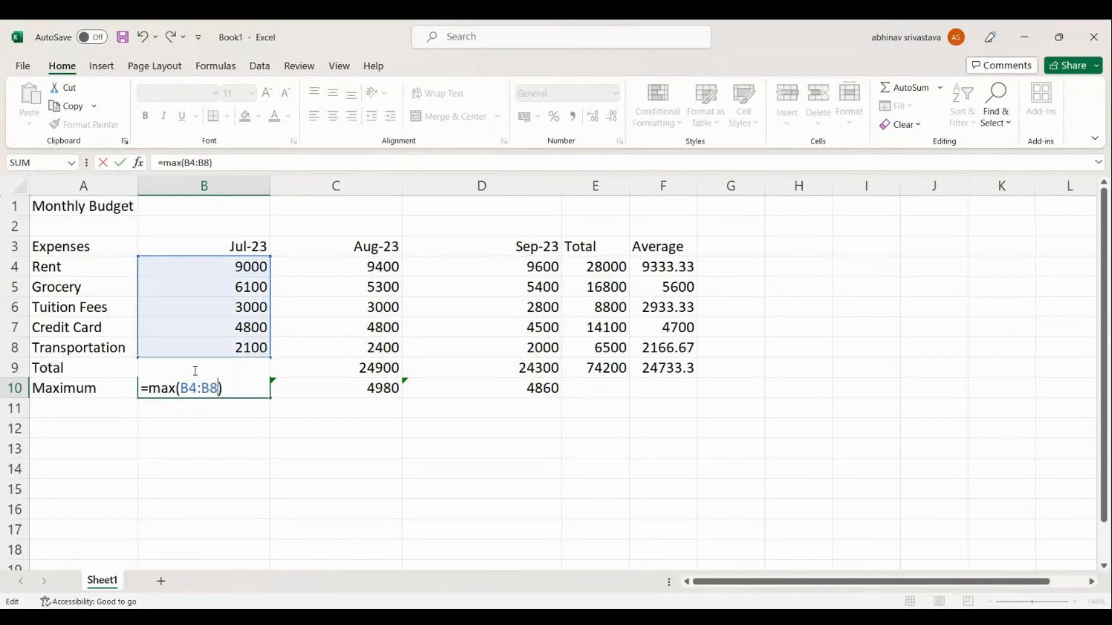
key("Return")
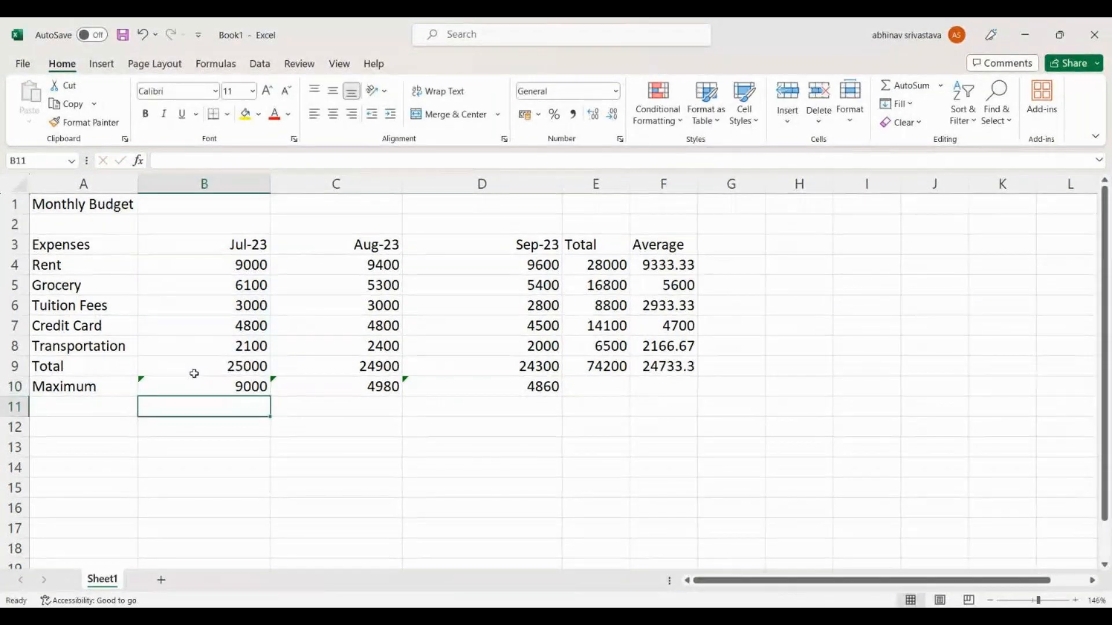
- Check the July maximum in B10 against the Rent amount, and fill the formula across to D10 for August and September
left_click(193, 388)
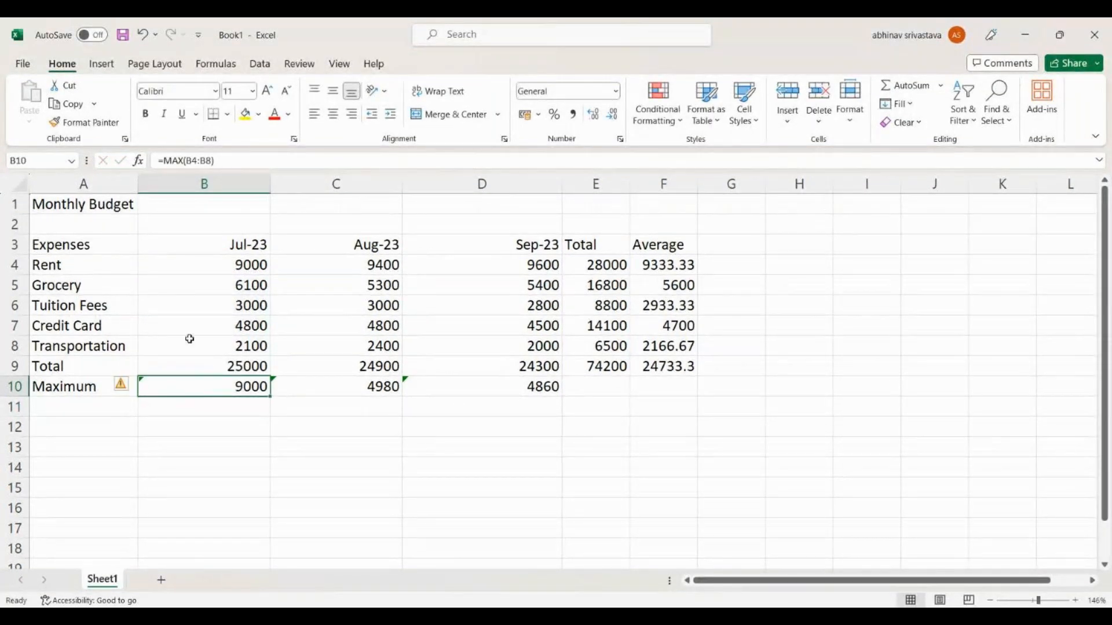
left_click(205, 263)
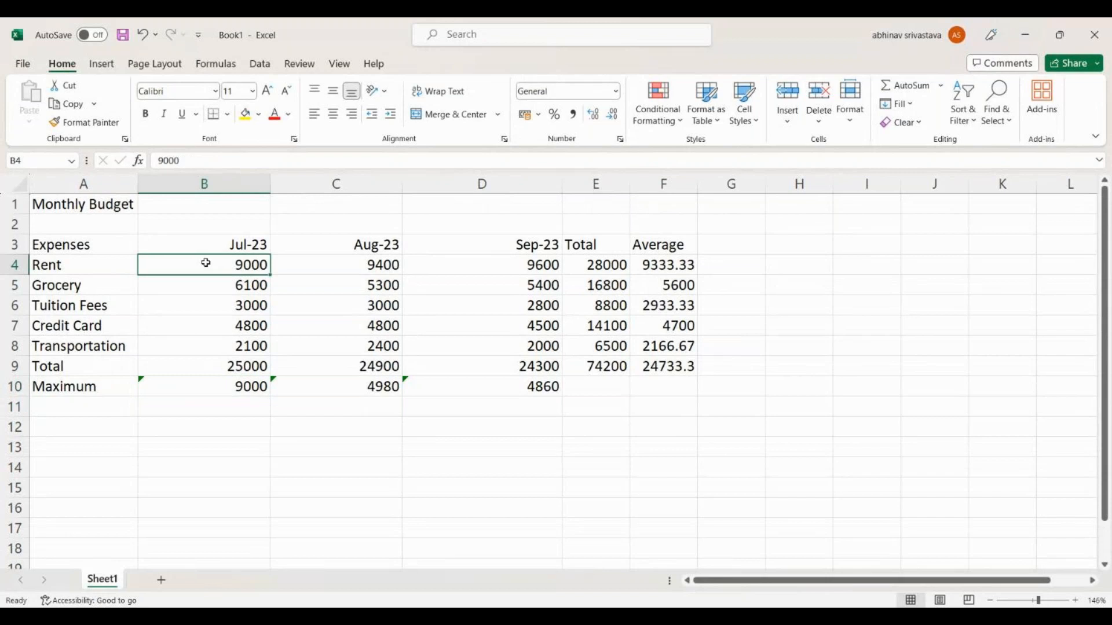
left_click(107, 263)
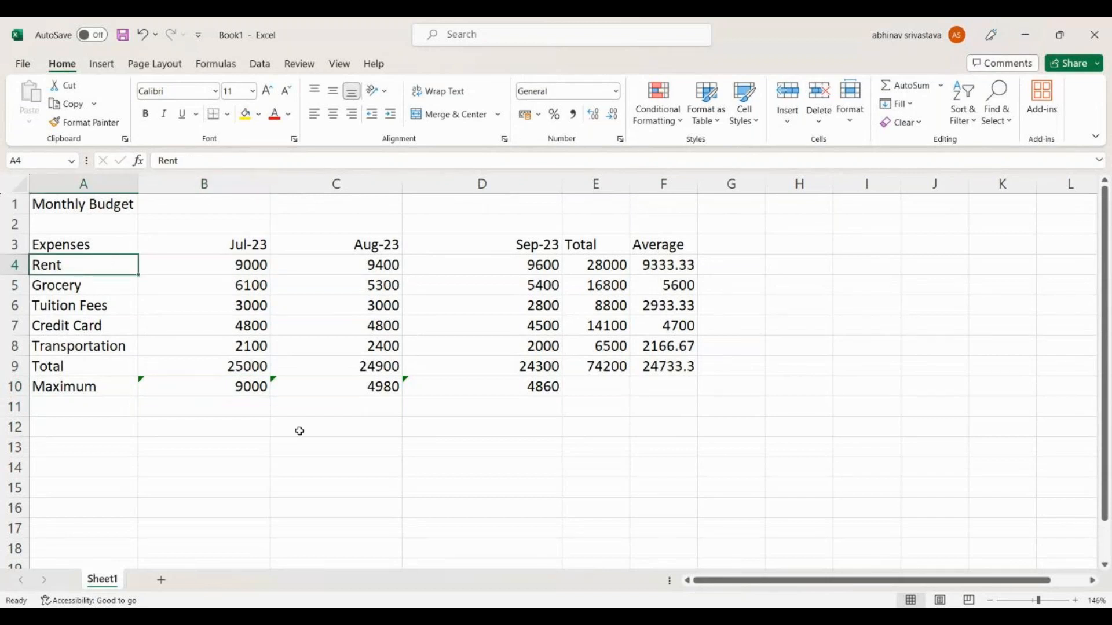
left_click(263, 389)
left_click_drag(273, 399, 566, 399)
left_click(520, 434)
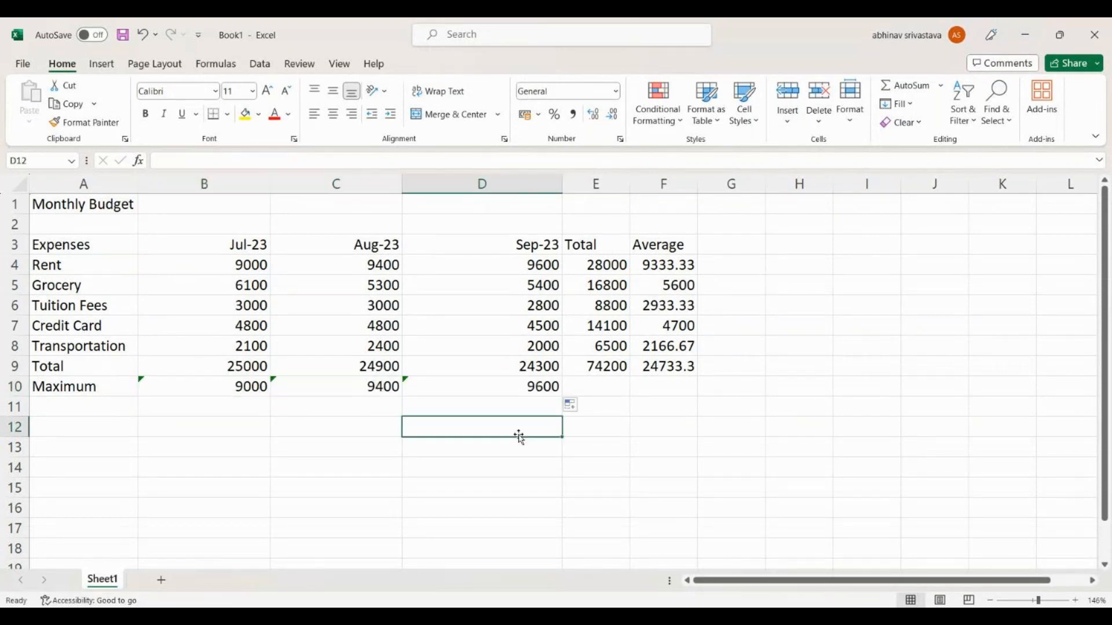